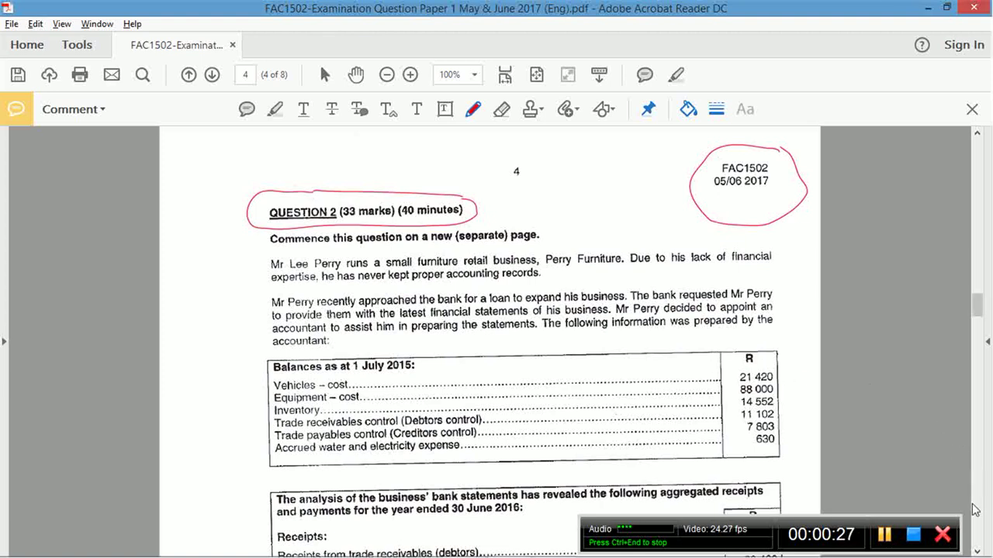
Circle the REQUIRED heading of Question 2 on page 5 in red freehand
click(911, 531)
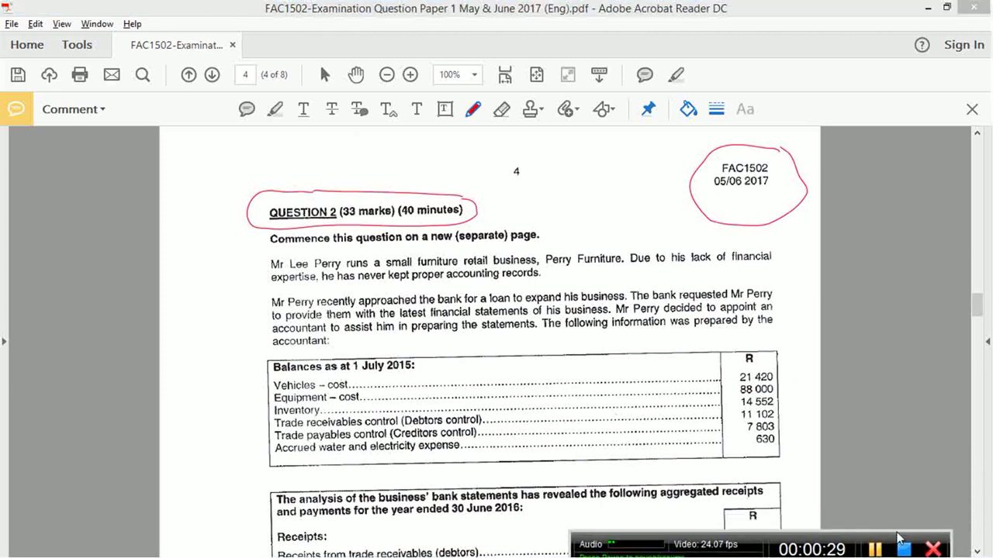
click(979, 535)
click(979, 535)
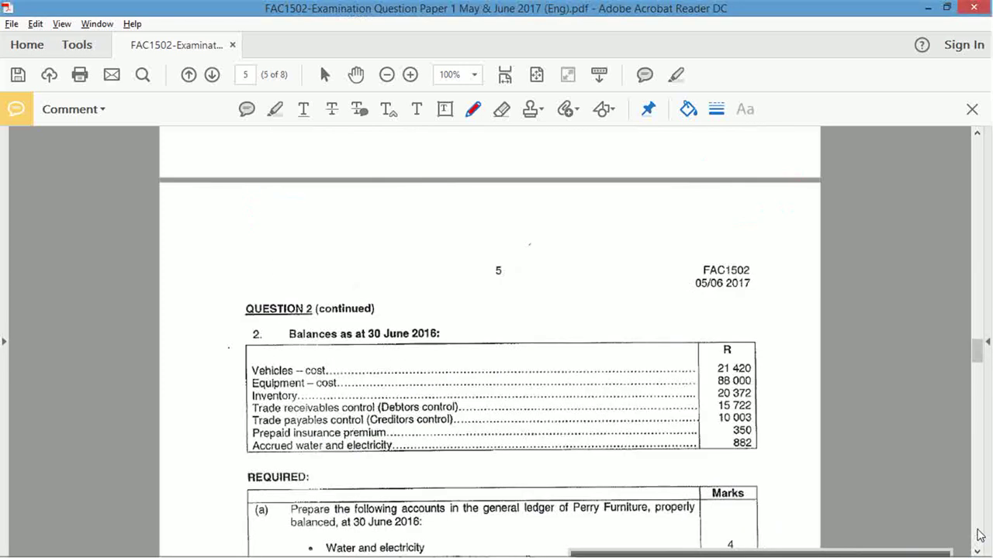
click(978, 535)
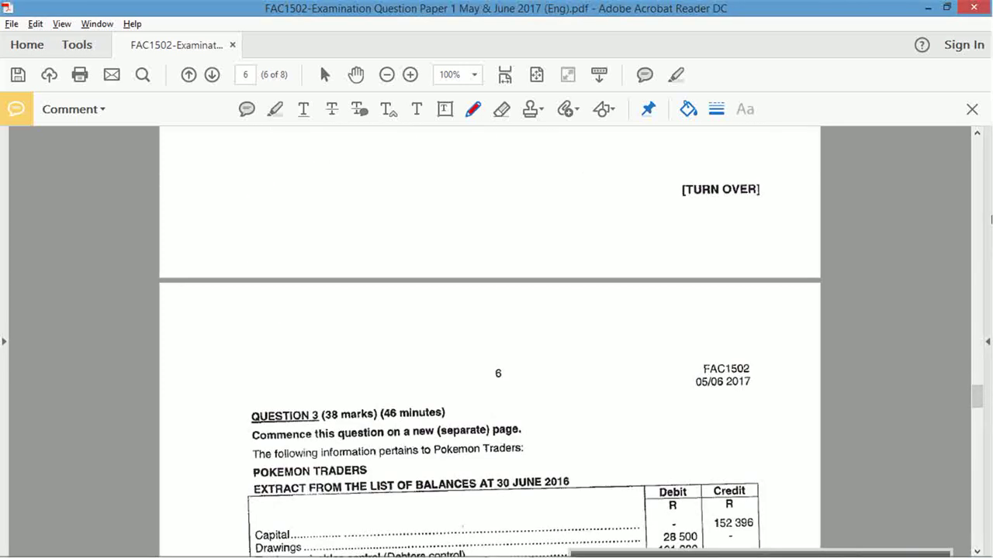
click(977, 137)
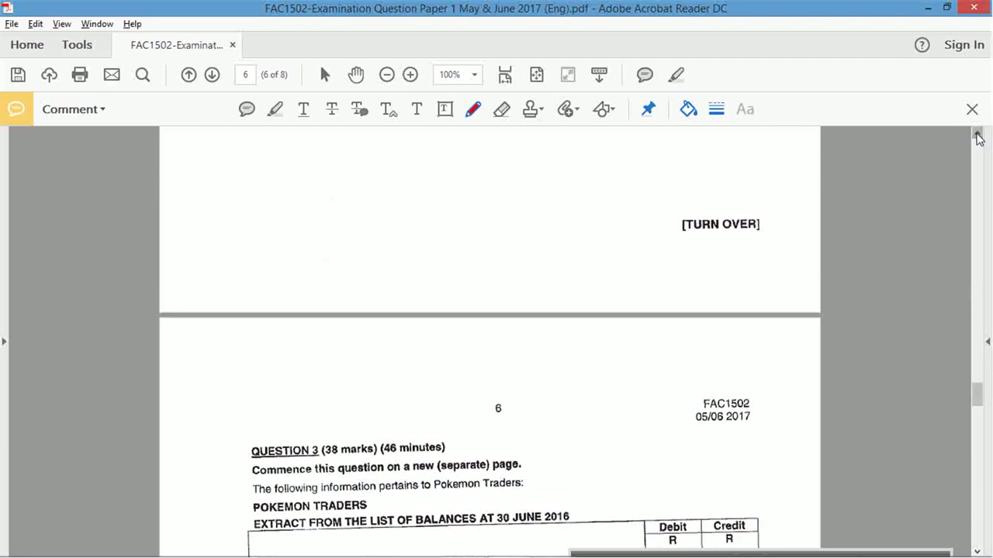
click(978, 137)
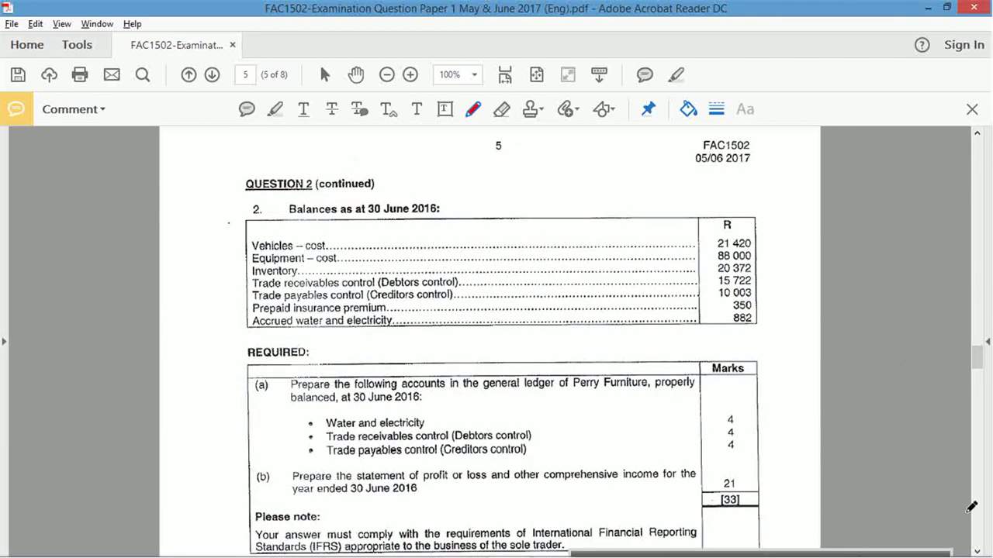
click(978, 549)
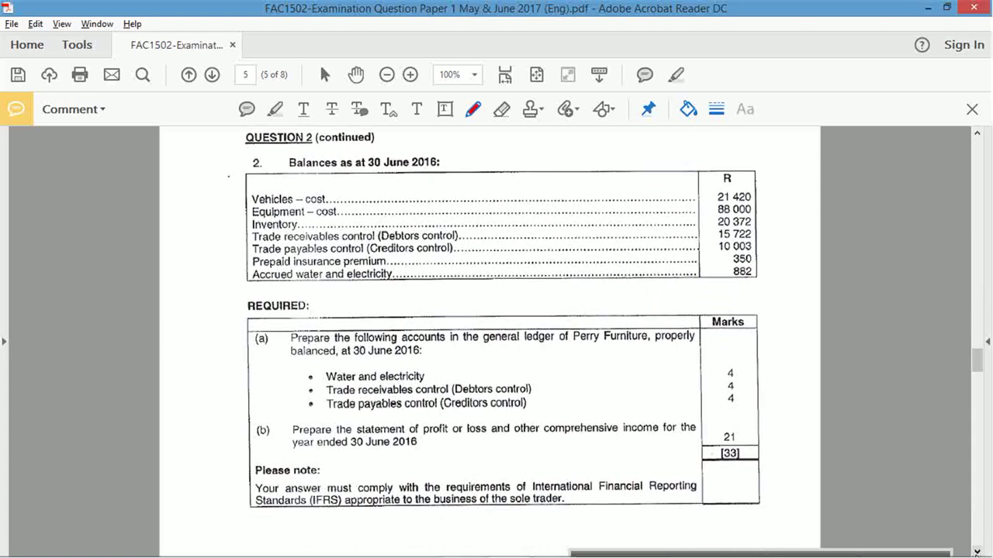
mouse_move(309, 298)
mouse_down()
mouse_move(250, 277)
mouse_move(273, 280)
mouse_up()
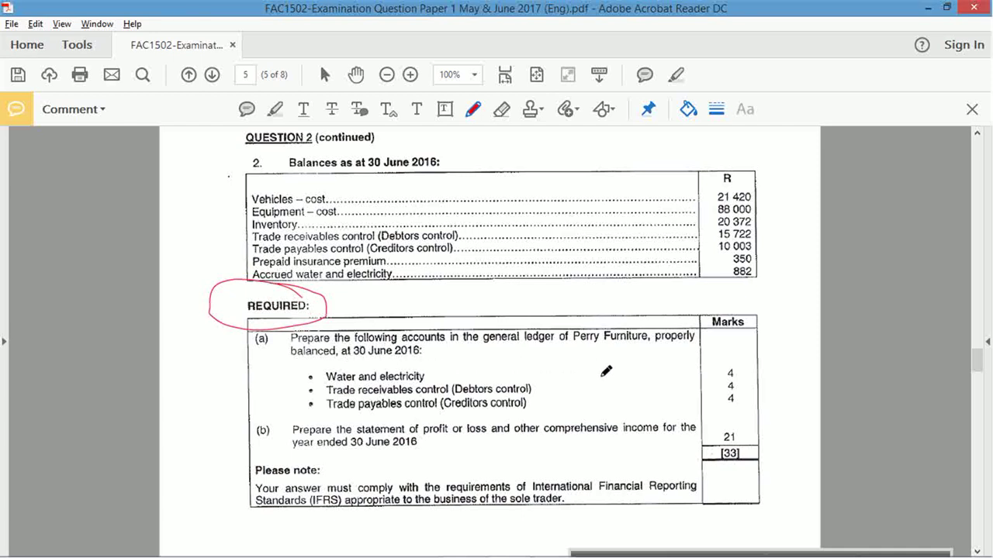
Switch to the Excel workings workbook and copy the BANK ledger account from sheet Q1 to cell B4 of sheet Q2
key(alt+Tab)
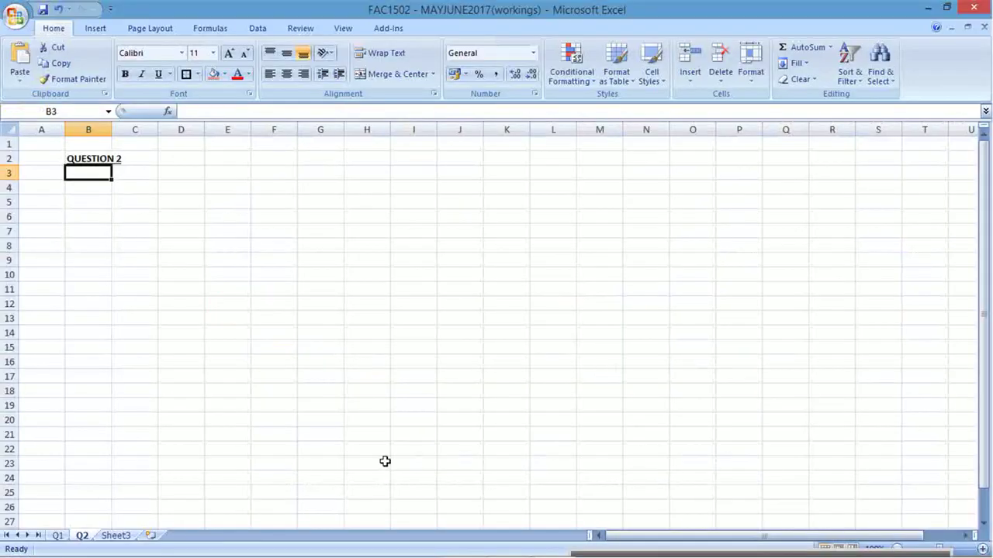
click(59, 535)
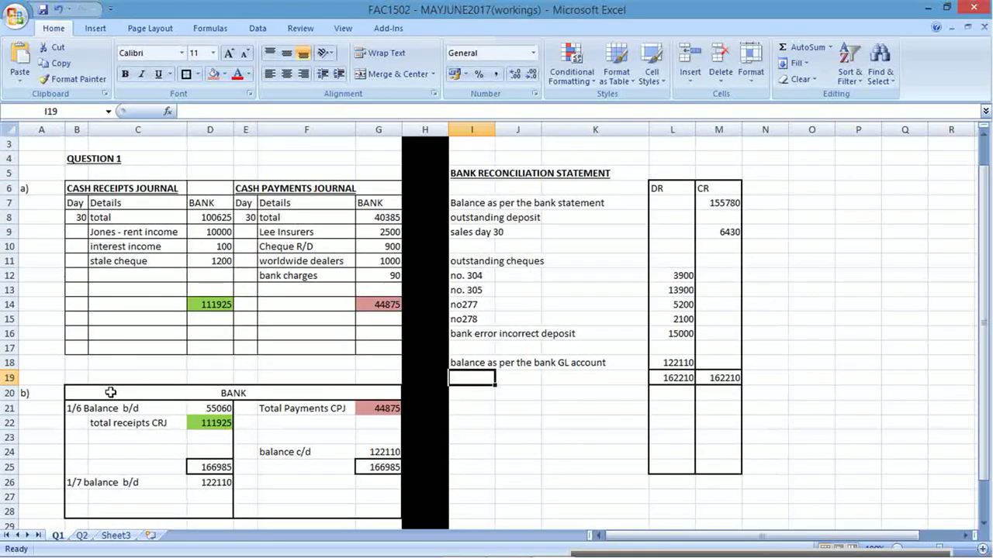
drag(111, 392, 178, 505)
key(ctrl+c)
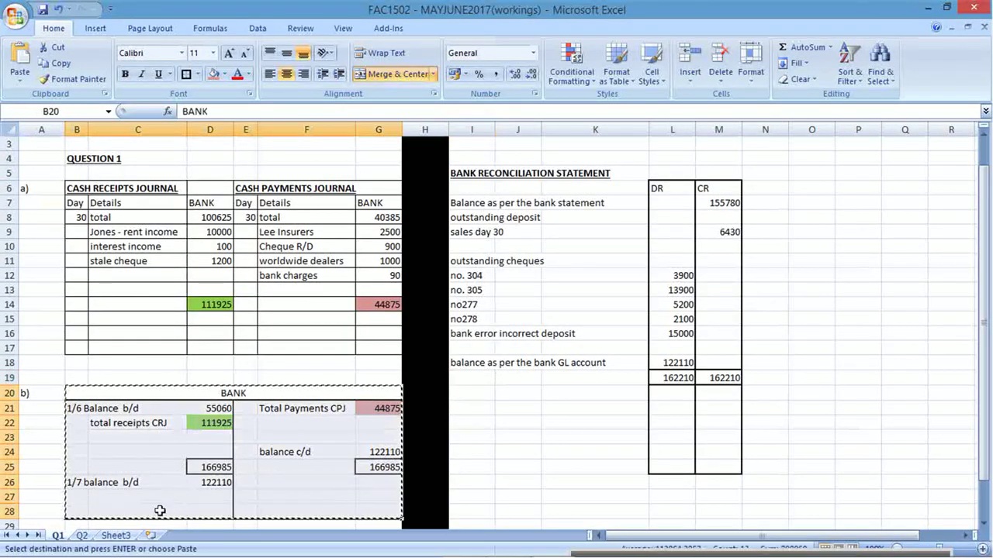
click(81, 535)
click(94, 185)
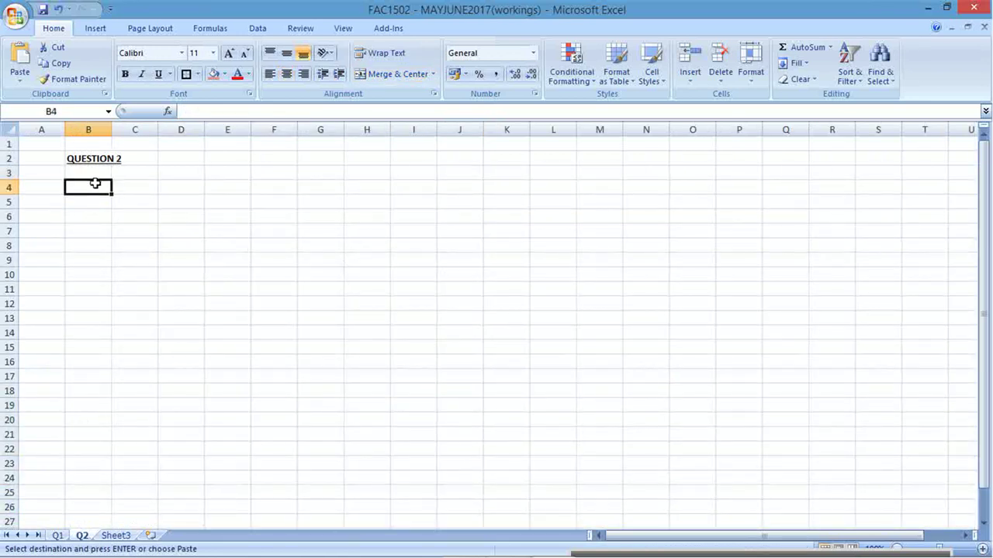
key(ctrl+v)
Clear the entries in B5:G11 of the pasted account and remove the fill colour from D5:G6
drag(86, 200, 320, 285)
key(Delete)
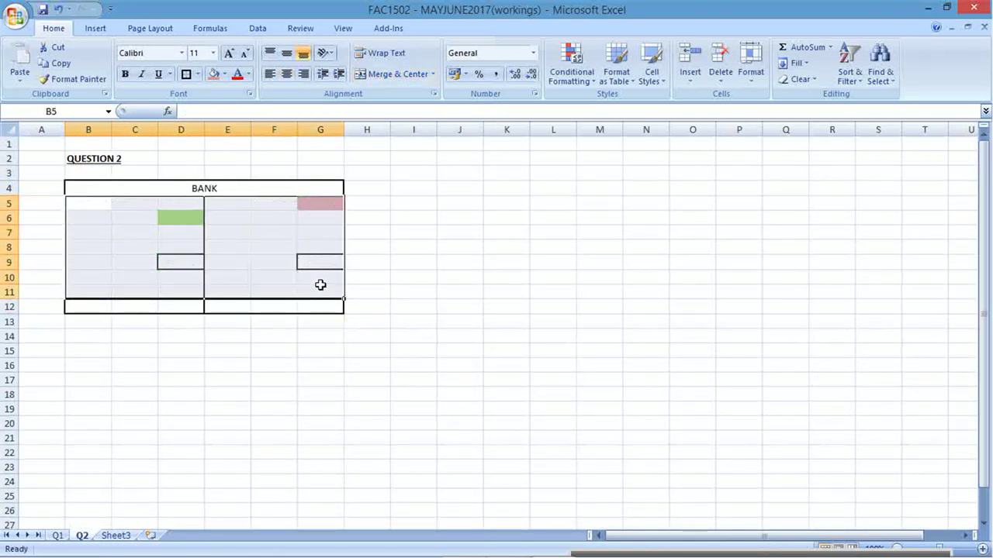
click(104, 224)
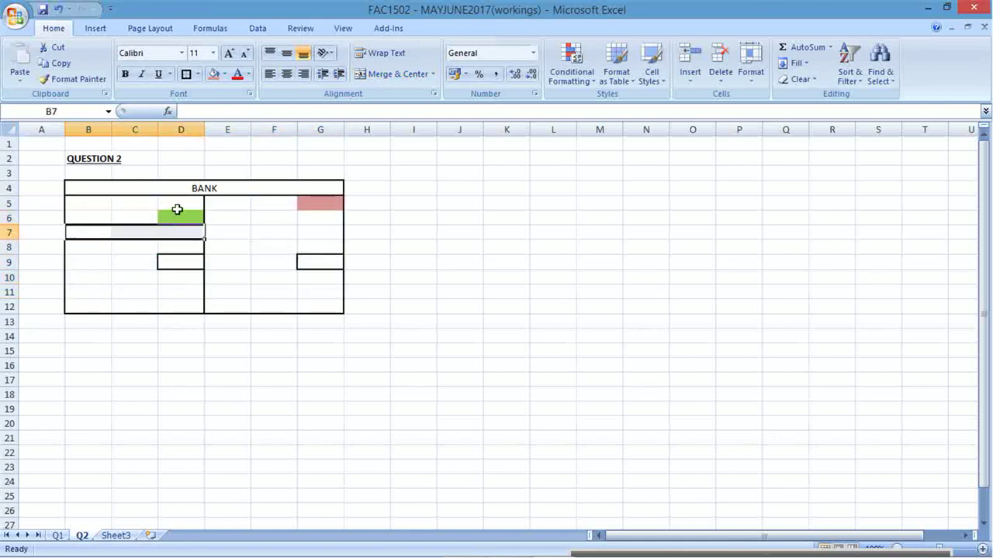
drag(178, 206, 318, 218)
click(224, 74)
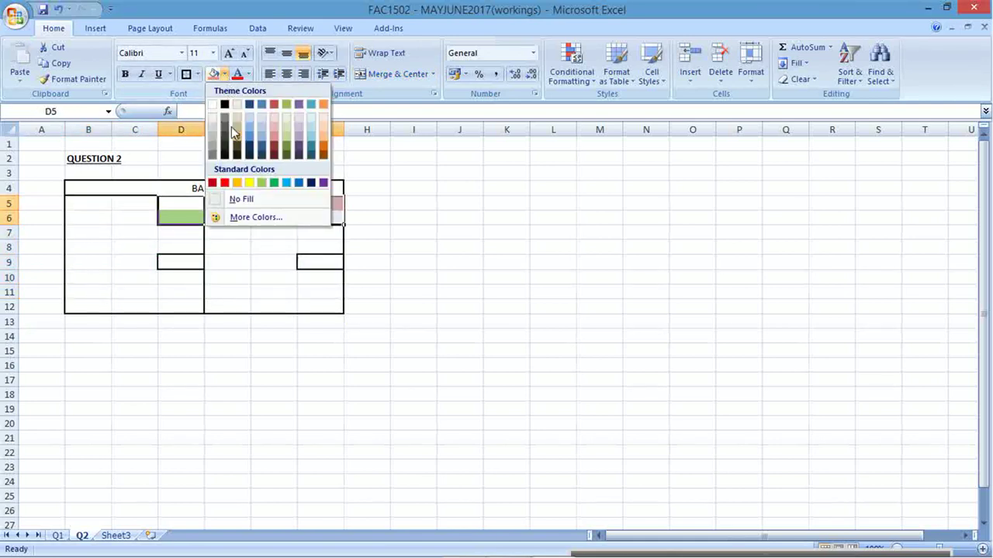
click(249, 202)
Replace the BANK heading of the account in row 4 with WATER AND ELECTRICITY
click(200, 188)
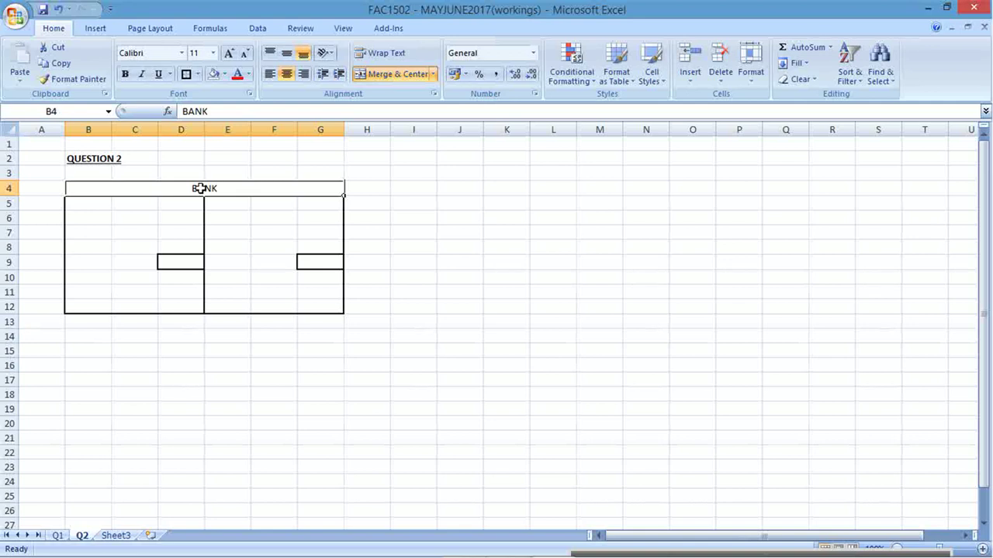
double_click(201, 189)
drag(201, 188, 256, 189)
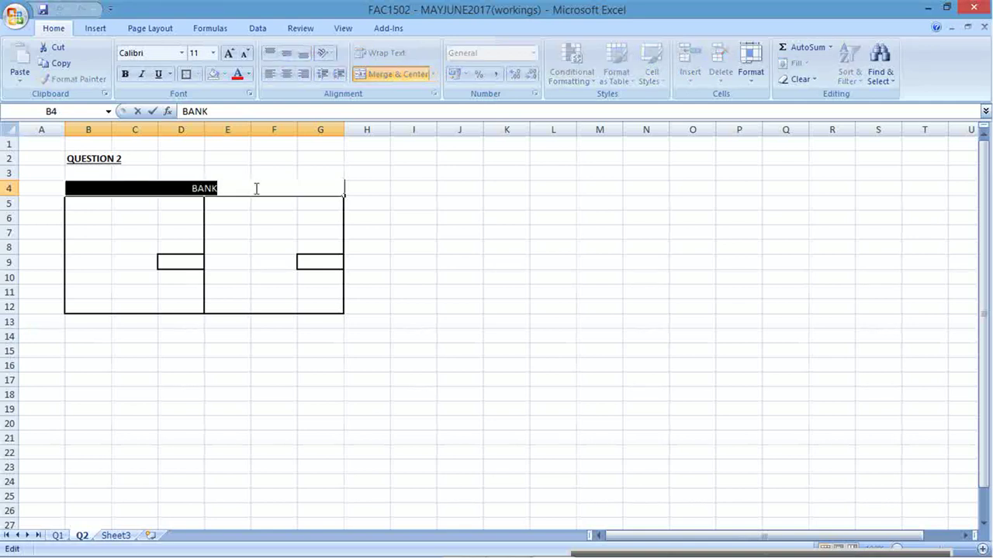
text(WATER A)
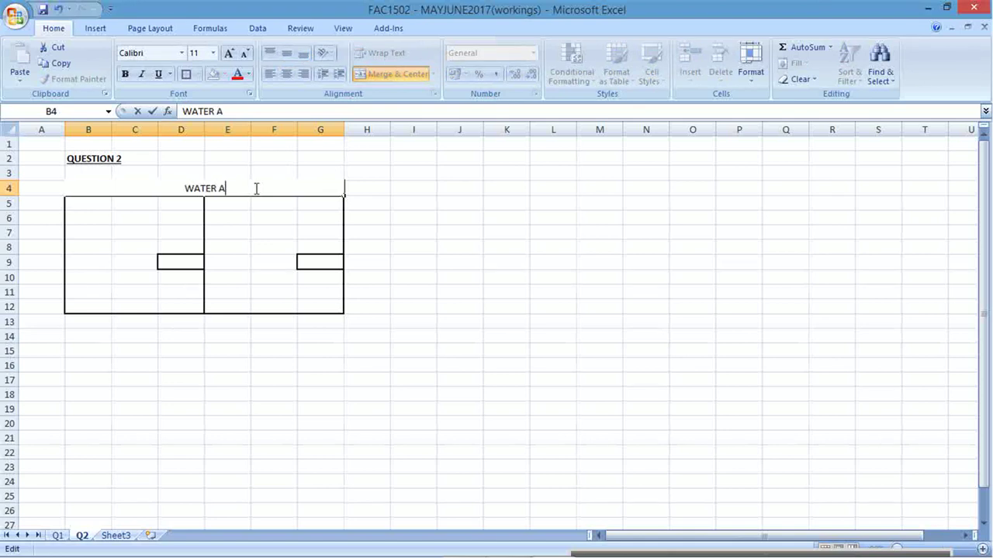
text(ND ELECTRICITY)
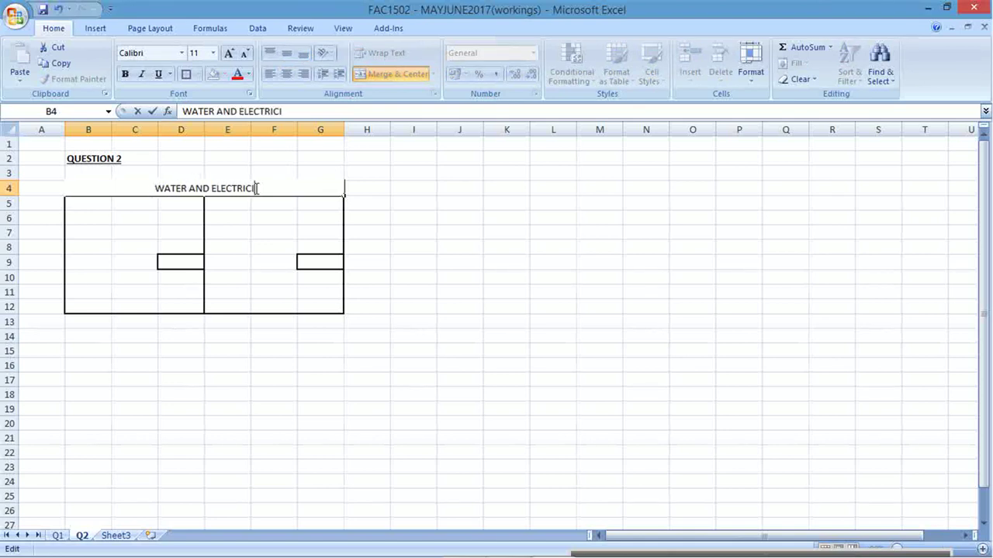
key(Return)
Copy the whole WATER AND ELECTRICITY account to cell B14, leaving one blank row between the accounts
click(256, 189)
key(shift+Down)
key(shift+Down)
key(shift+Down)
key(shift+Down)
key(shift+Down)
key(shift+Down)
key(shift+Down)
key(shift+Down)
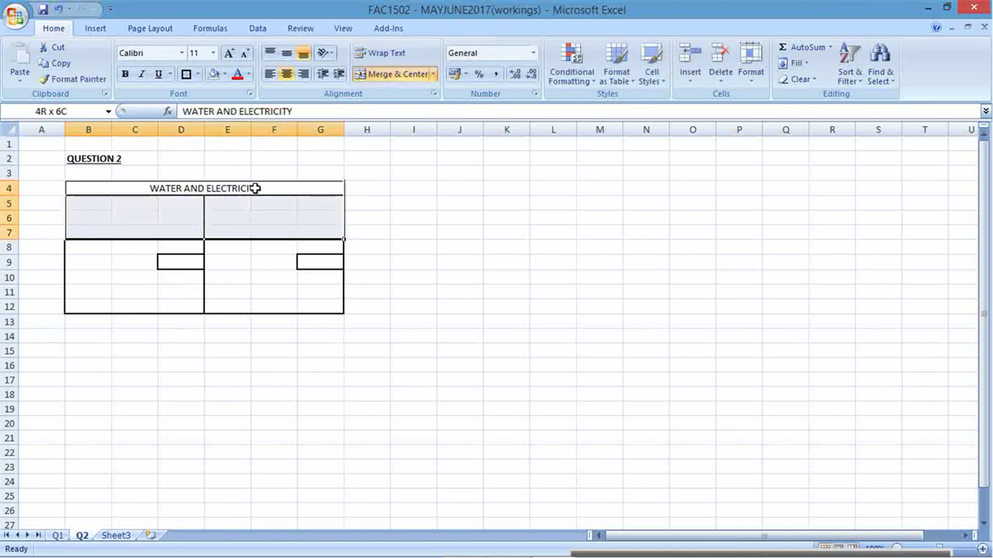
key(ctrl+c)
key(Down)
key(Down)
key(Down)
key(Down)
key(Down)
key(Down)
key(Down)
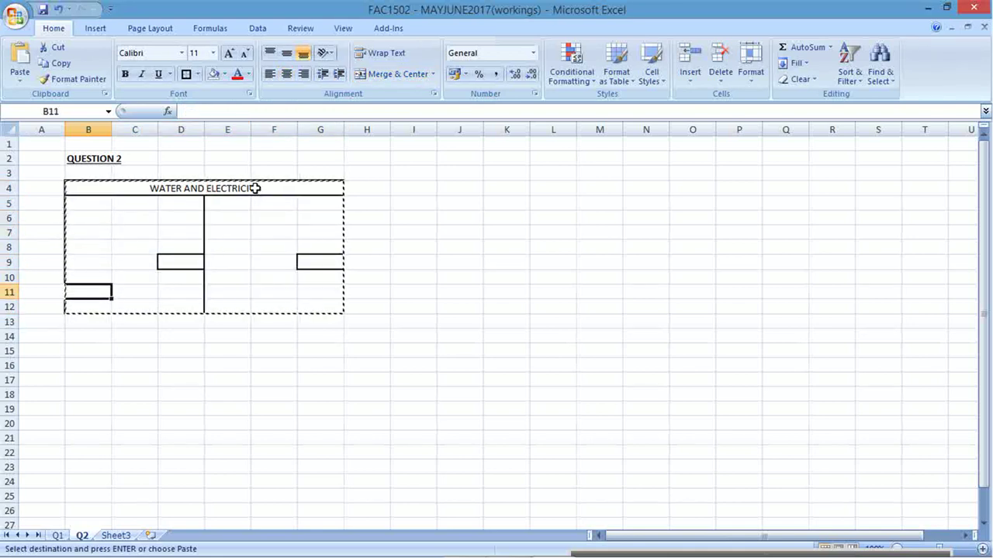
key(Down)
key(Down)
key(Down)
key(ctrl+v)
Change the heading of the second account in row 14 to TRADE RECEIVABLES
key(Up)
key(Down)
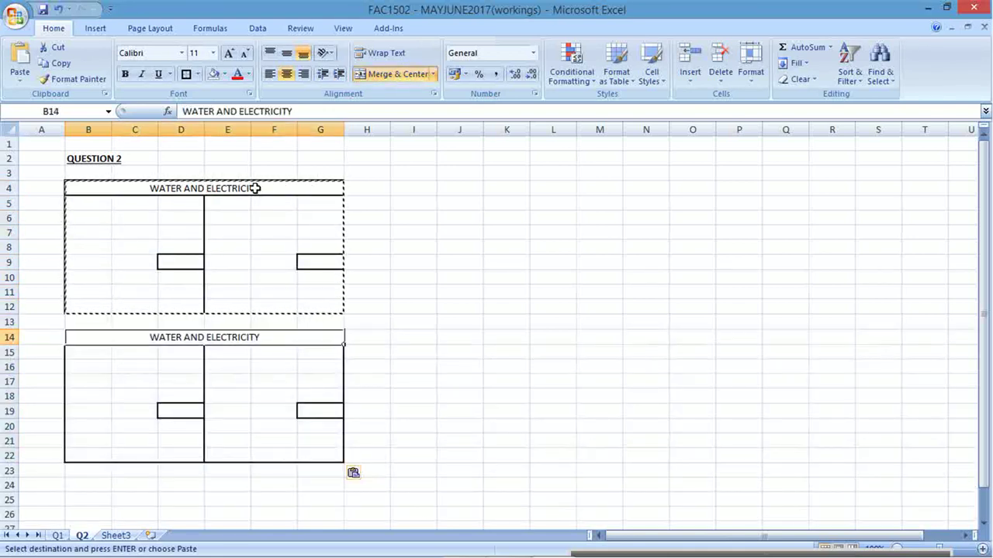
text(TRADE RECE)
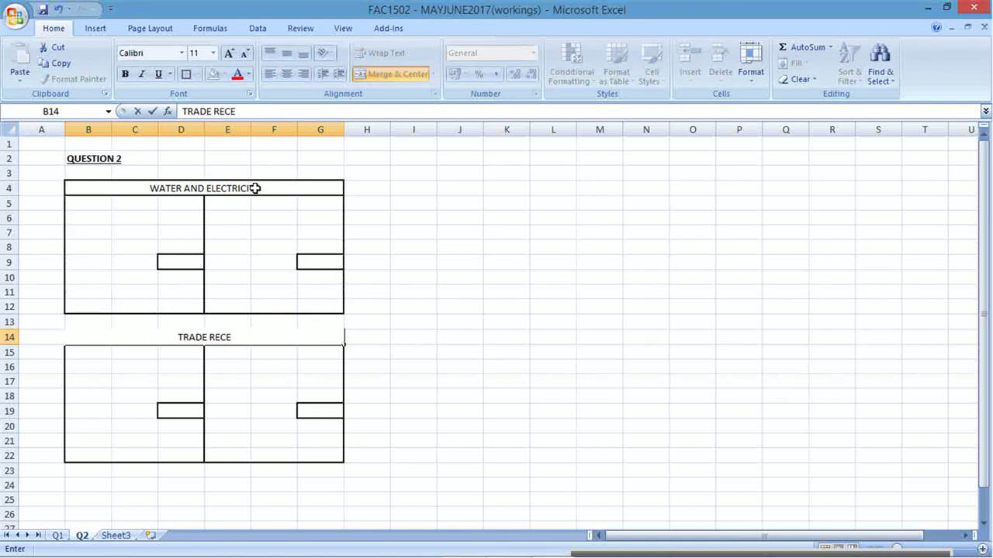
text(IVABLES)
key(Return)
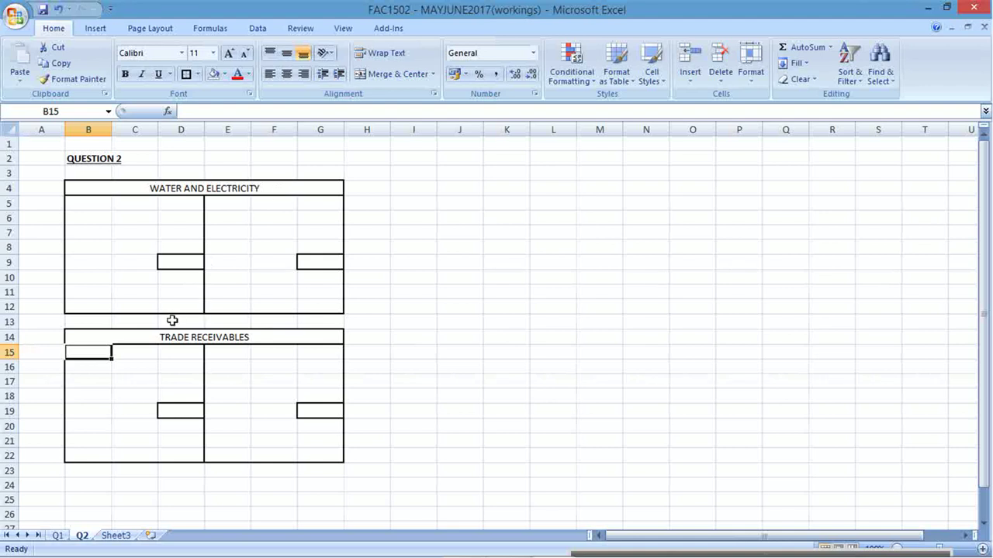
Copy the whole TRADE RECEIVABLES account to cell B24 for a third ledger account
drag(158, 339, 144, 452)
key(ctrl+c)
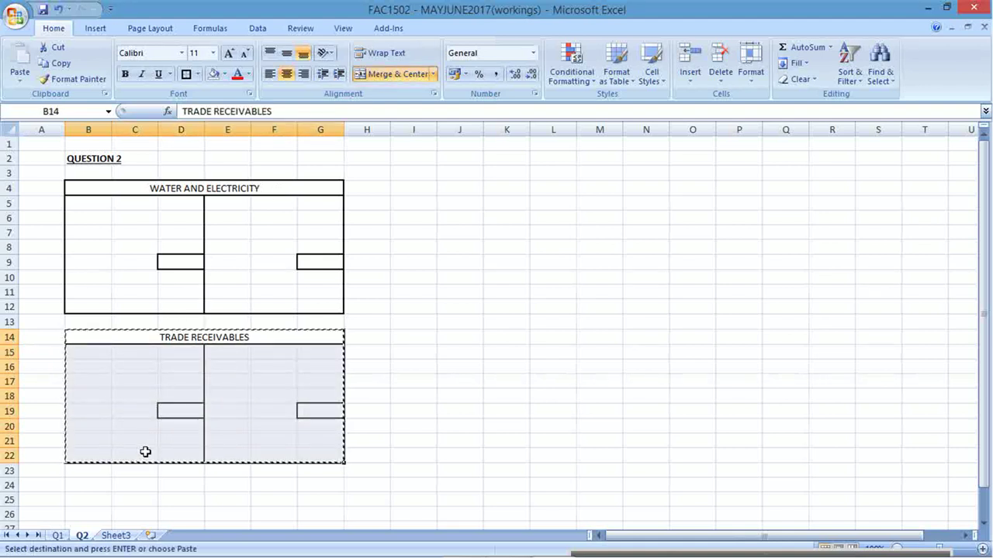
key(Down)
key(Down)
key(Down)
key(Down)
key(Down)
key(Down)
key(Down)
key(Down)
key(Down)
key(Down)
key(ctrl+v)
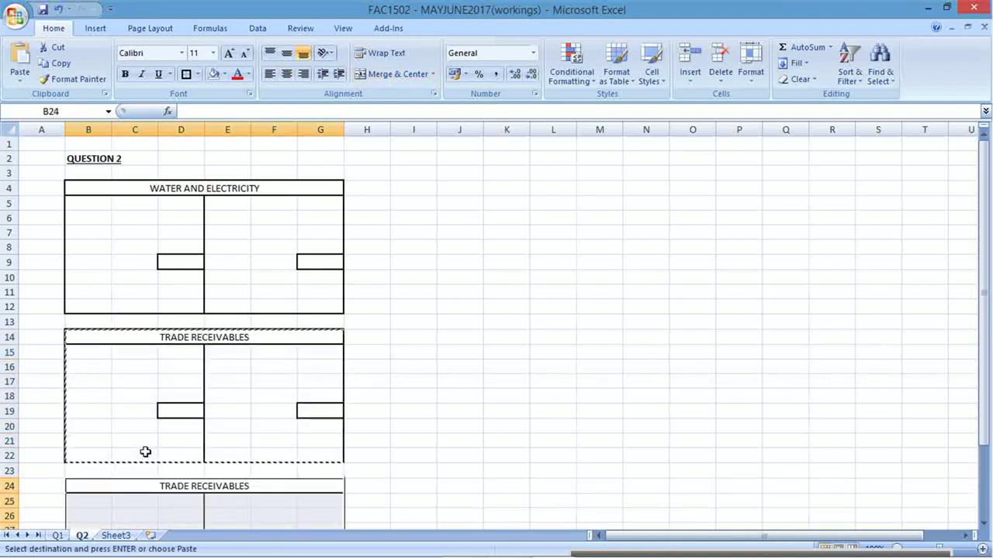
Change the heading of the third account in row 24 to TRADE PAYABLES
click(193, 484)
double_click(193, 486)
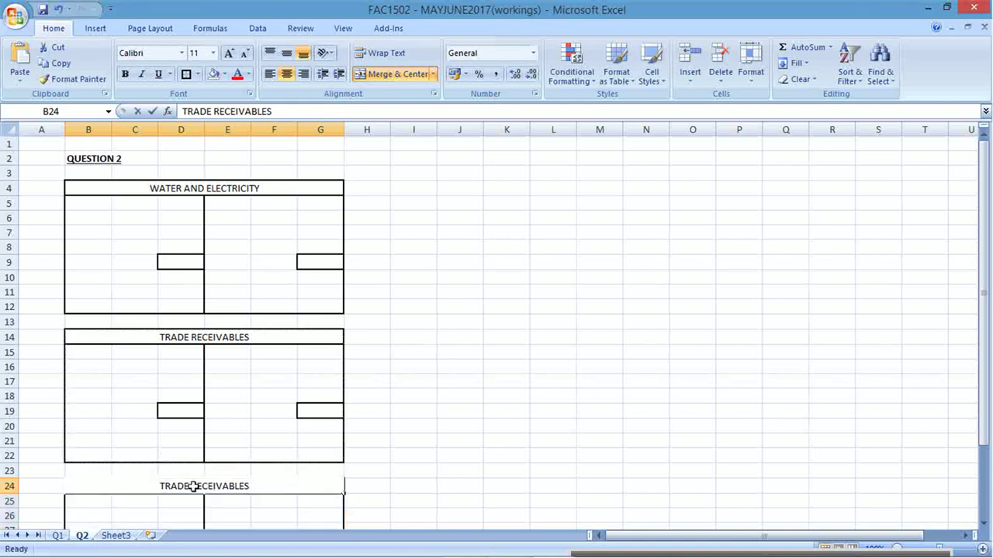
key(BackSpace)
key(BackSpace)
key(BackSpace)
key(BackSpace)
key(BackSpace)
key(BackSpace)
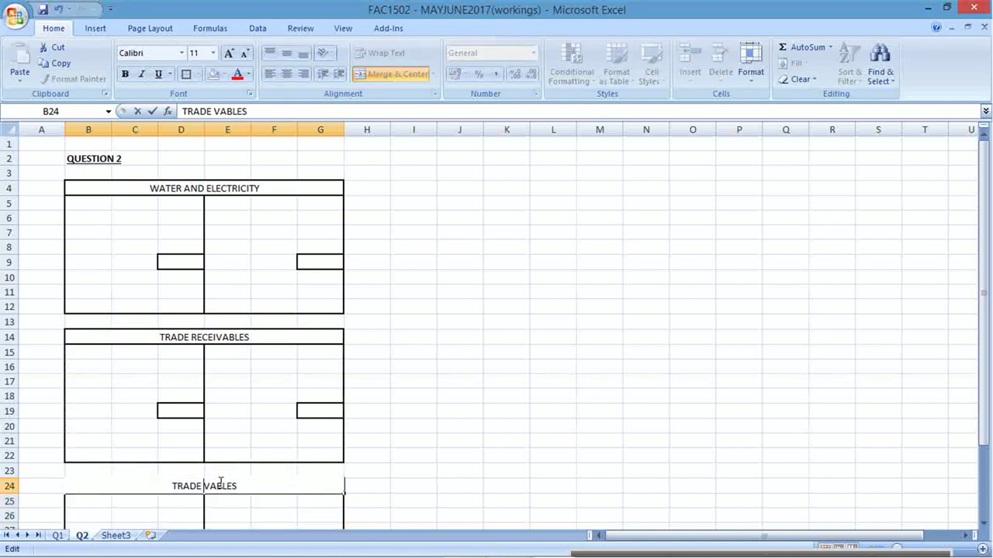
text(PAY)
key(Return)
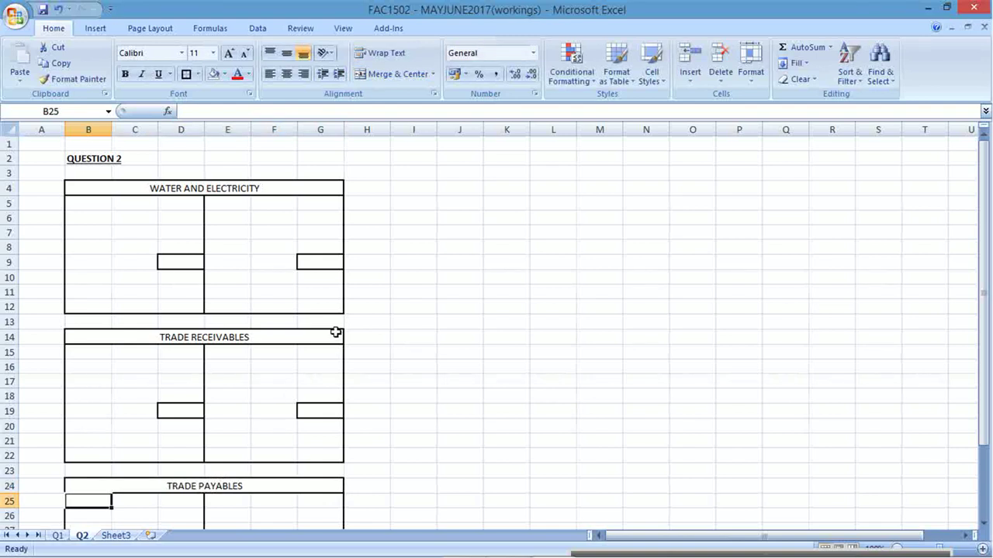
Circle requirement (b) about the statement of profit or loss in the exam PDF, and return to the Excel workbook
key(alt+Tab)
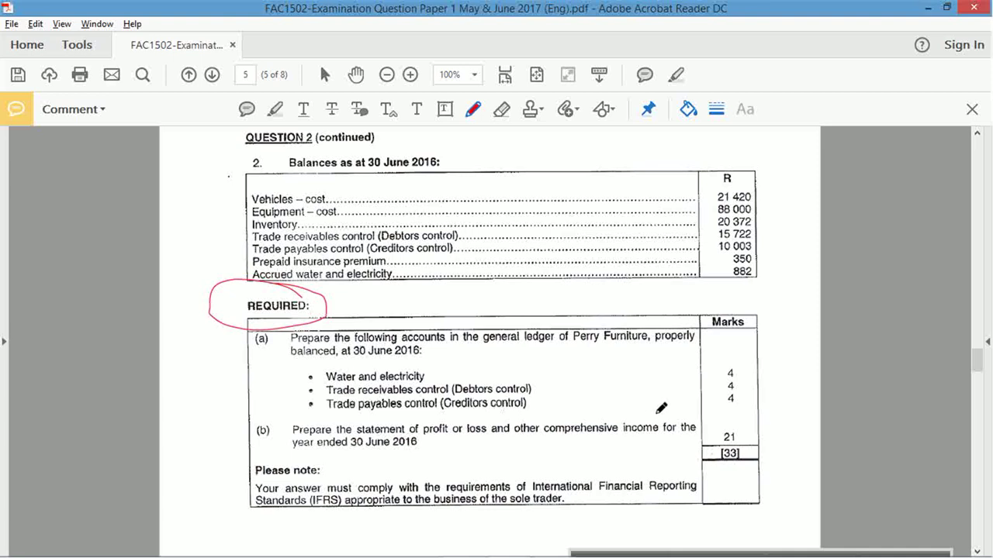
mouse_move(669, 413)
mouse_down()
mouse_move(346, 414)
mouse_move(293, 456)
mouse_move(715, 438)
mouse_move(689, 407)
mouse_up()
key(alt+Tab)
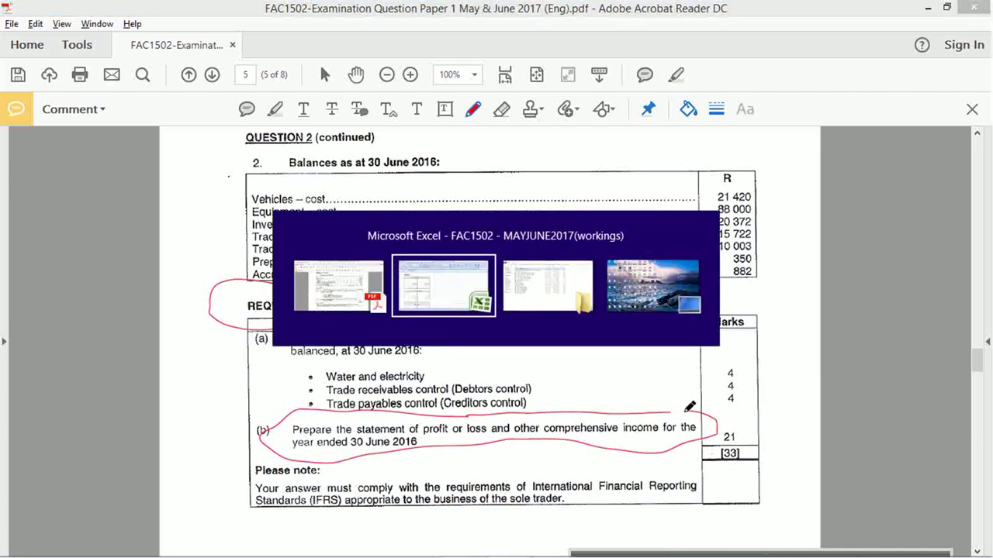
click(465, 170)
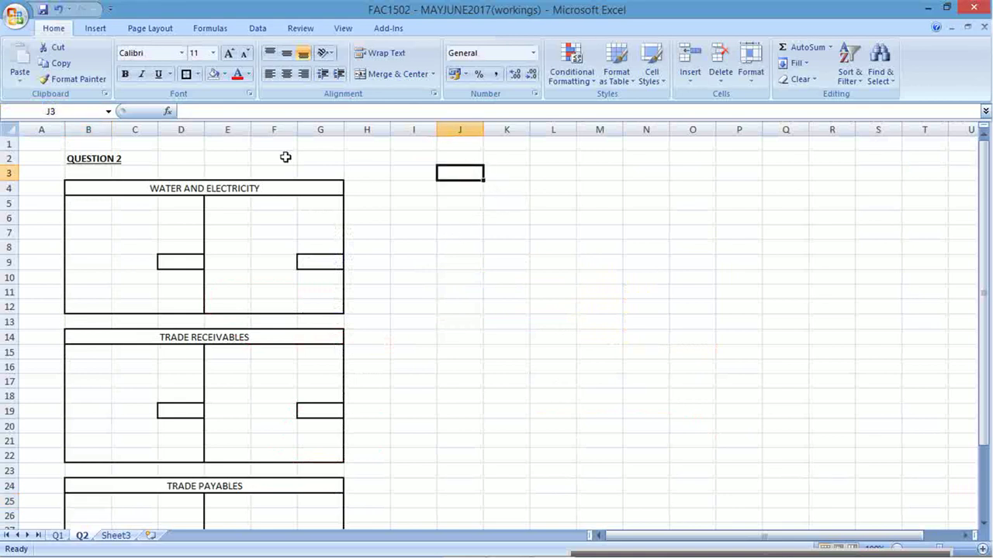
Label the two answer parts with a) in cell A4 and b) in cell I4
click(42, 193)
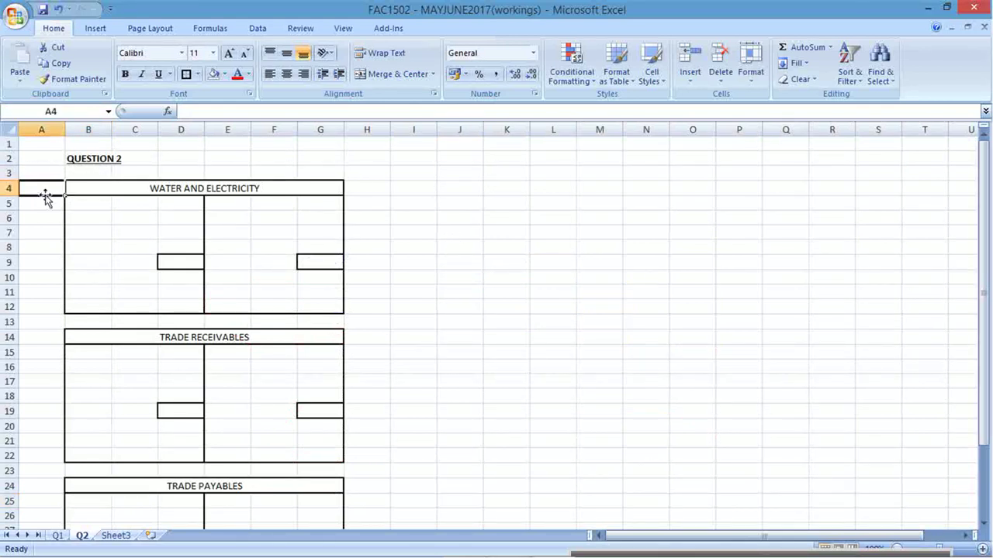
text(a))
key(Return)
click(402, 189)
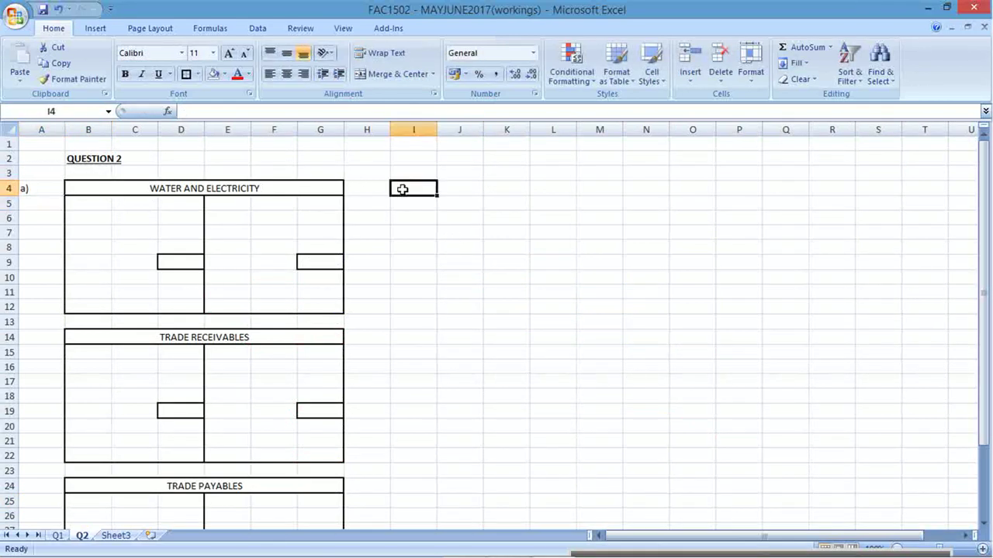
text(b))
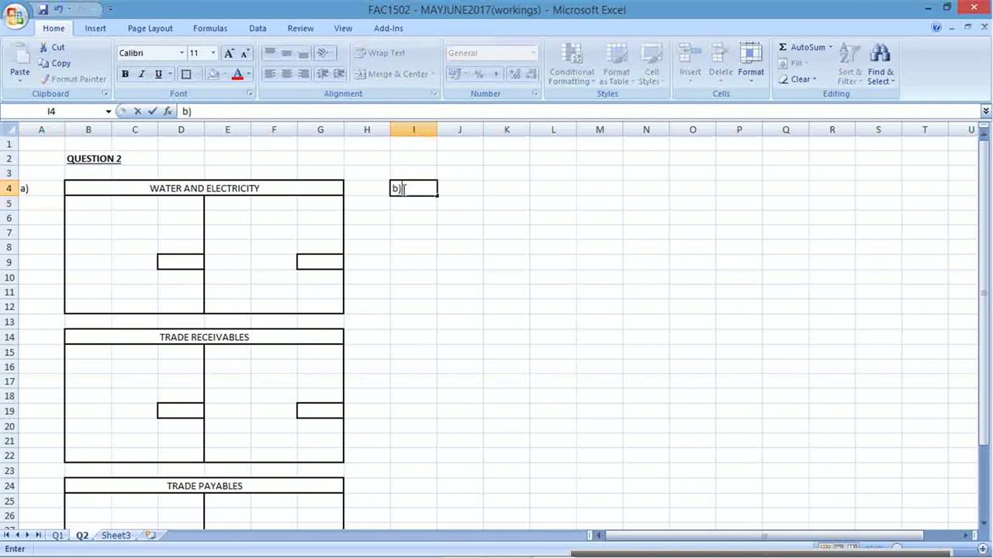
key(Return)
Enter the heading STATEMENT OF PROFIT AND LOSS AND OTHER COMPREHENSIVE INCOME in cell J4, bold and underlined
key(Up)
key(Right)
text(STAT)
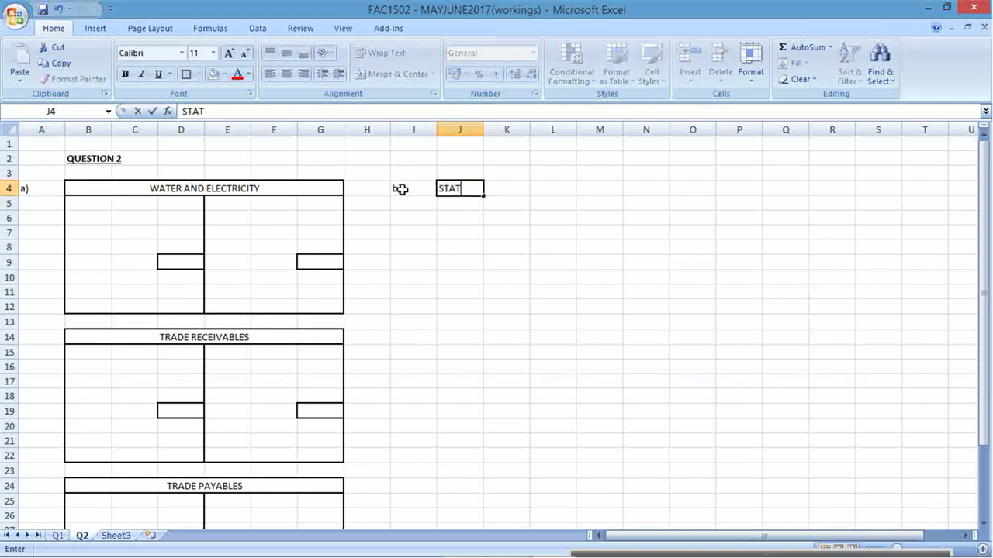
text(EMENT OF PROFIT N)
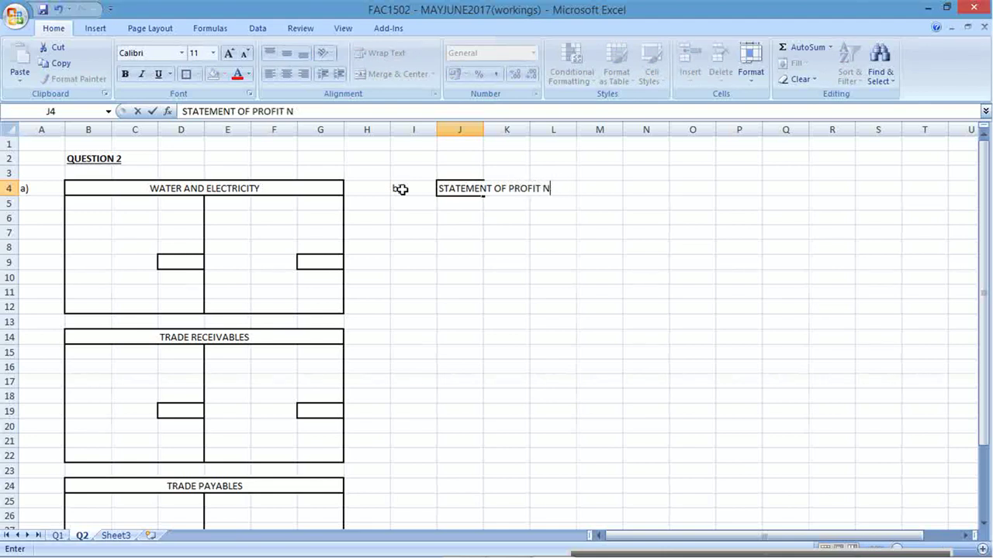
text(ADND LOSS)
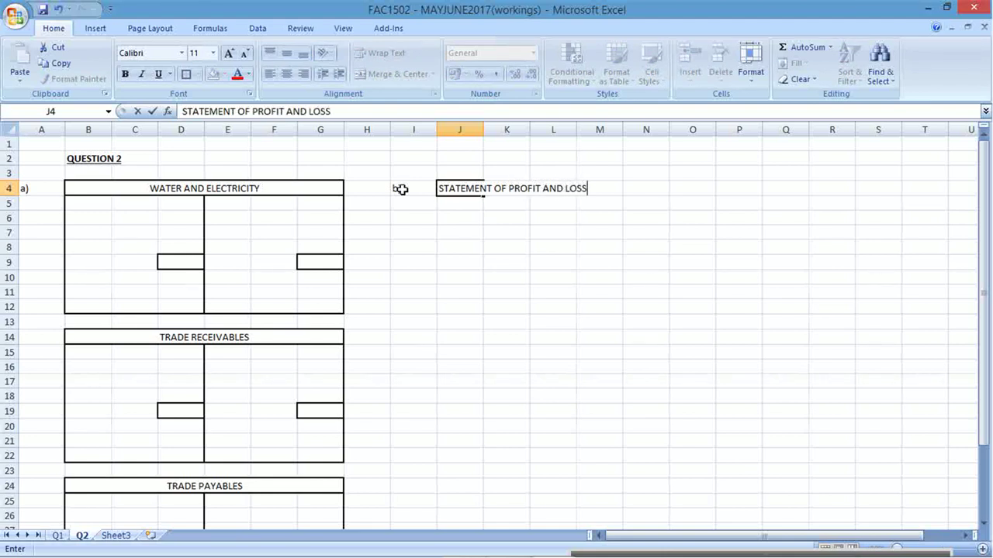
text( AND OTHER)
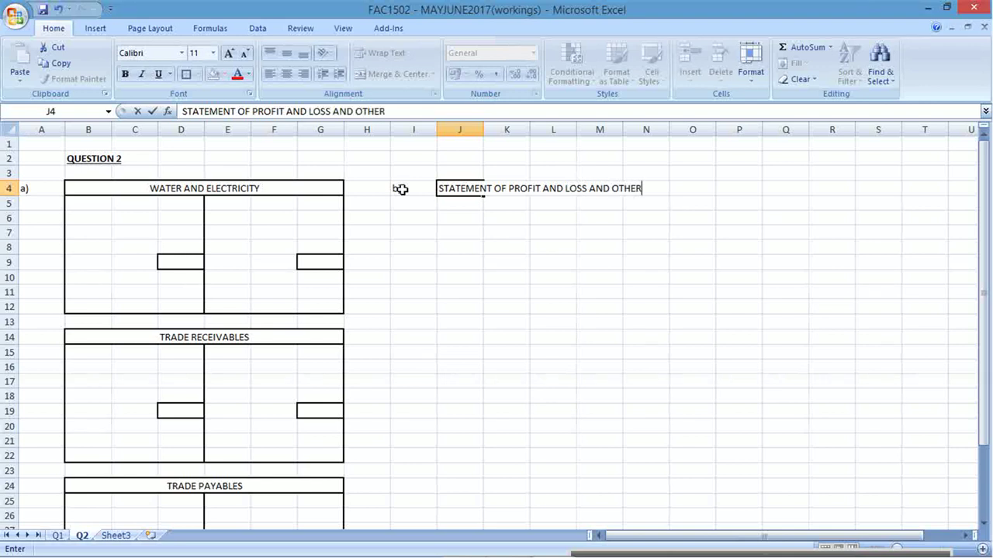
text( COMPREHEN)
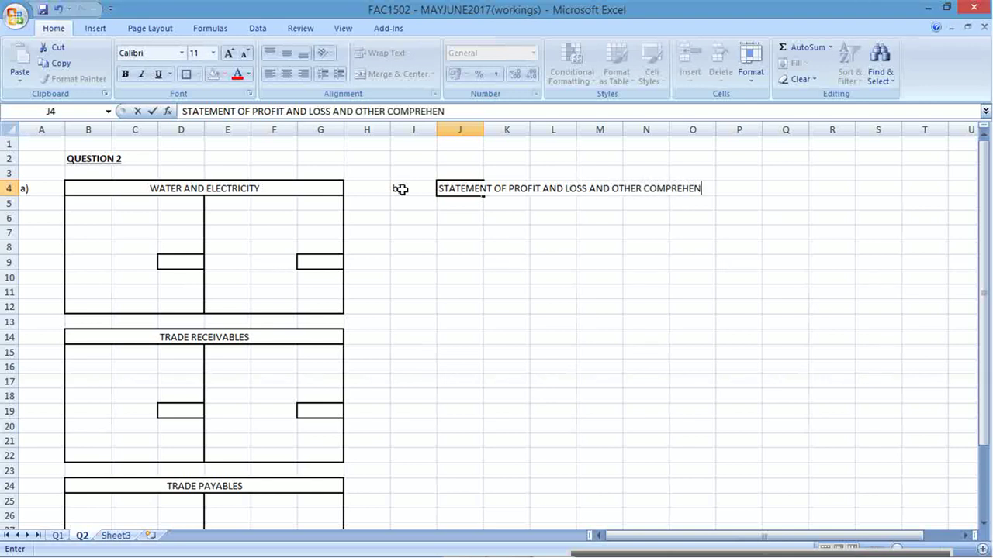
text(SIVE INCOME)
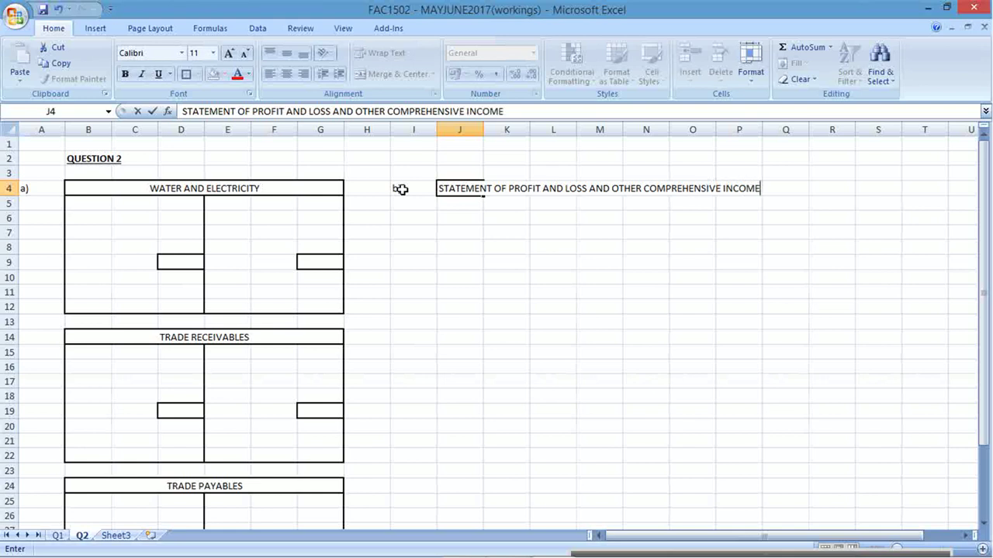
key(Return)
key(Up)
key(ctrl+b)
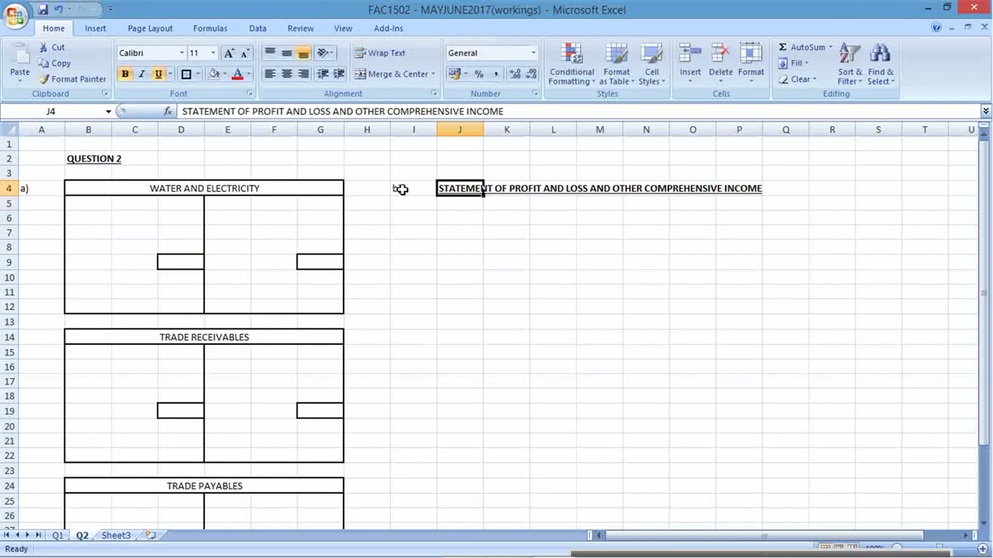
key(Down)
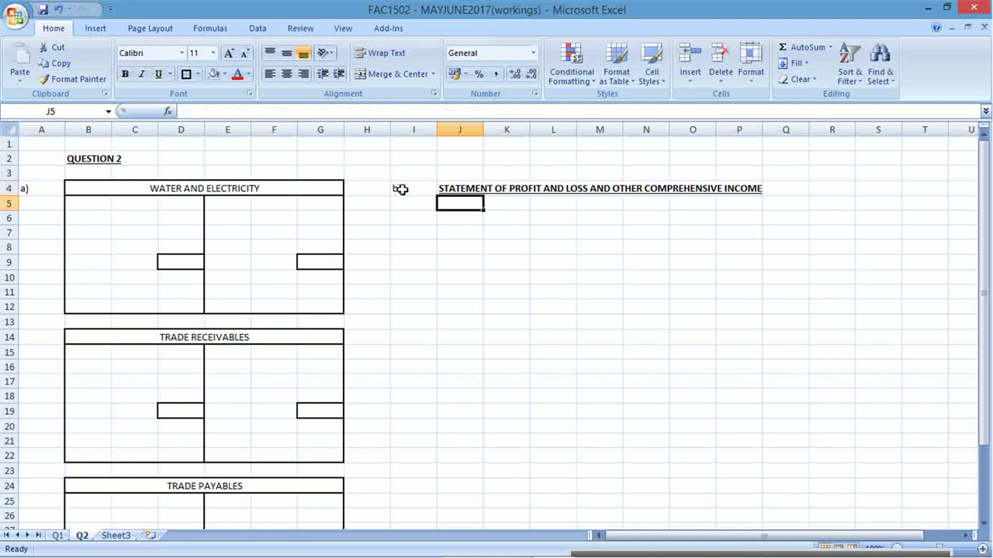
Enter the row labels SALES, COST OF SALES and GROSS PROFIT in cells J6 to J8
click(467, 217)
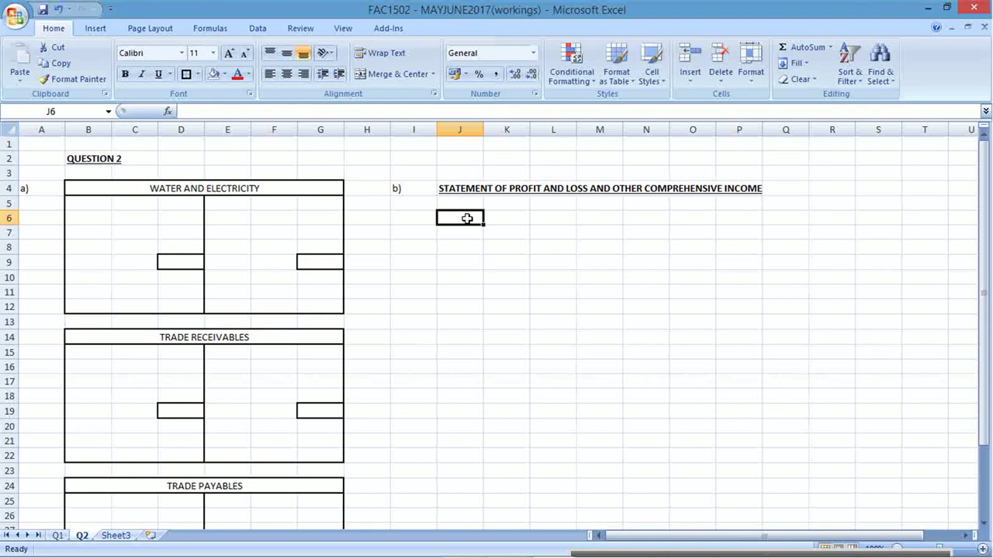
text(SALES)
key(Return)
text(COST)
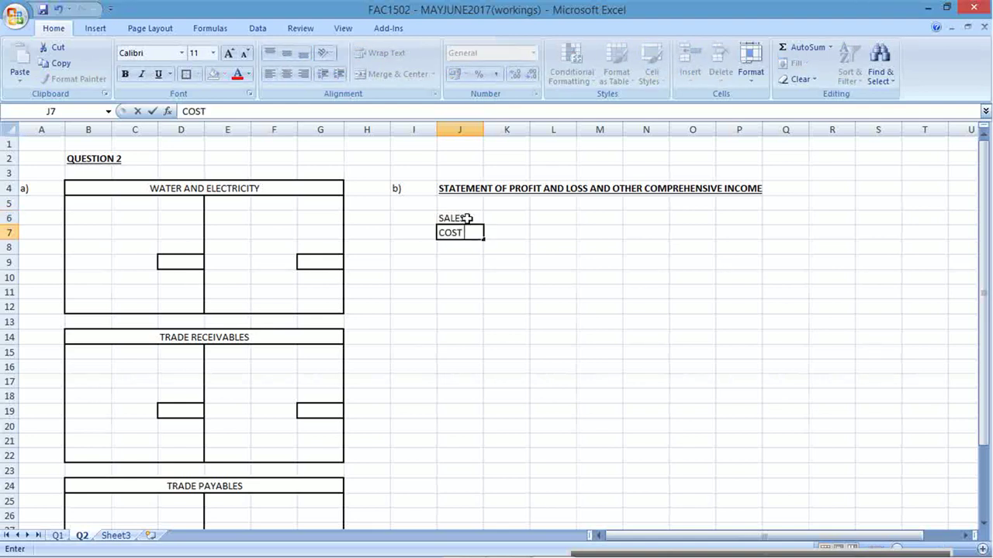
text( OF SALES)
key(Return)
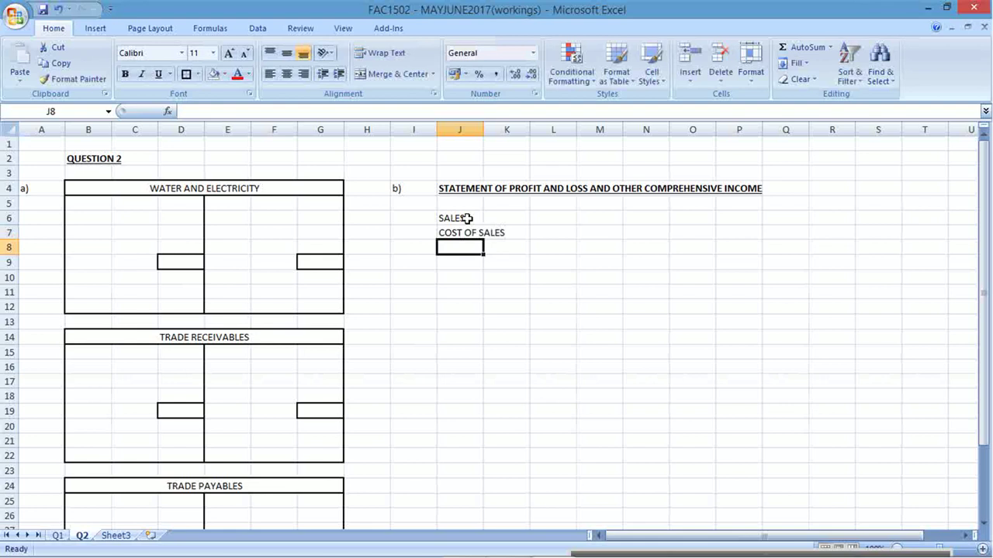
text(GROSS PROFIT)
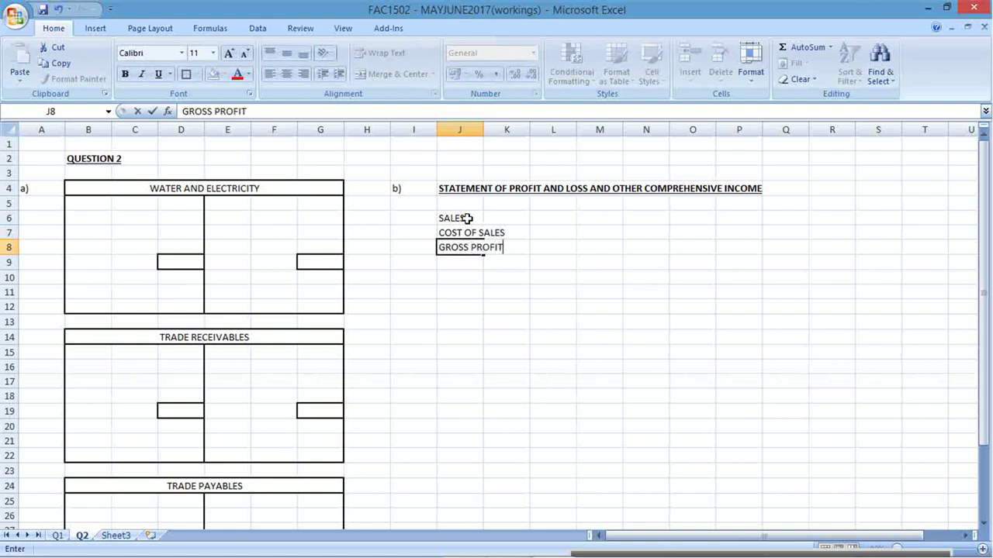
key(Return)
Add the section labels OTHER INCOME in cell J10 and OTHER EXPENSES in cell J17 of the statement
key(Return)
key(Up)
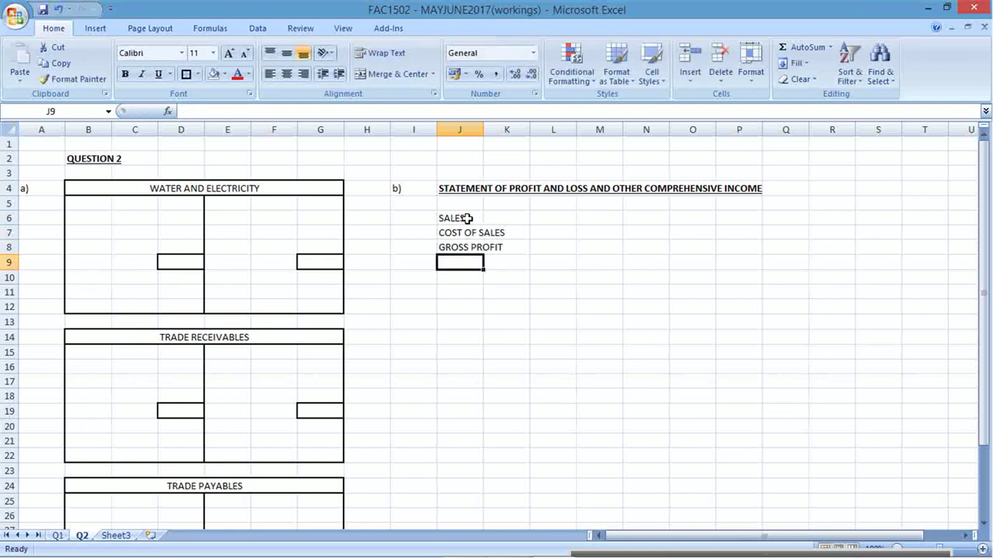
key(Down)
text(OTHER INCOME)
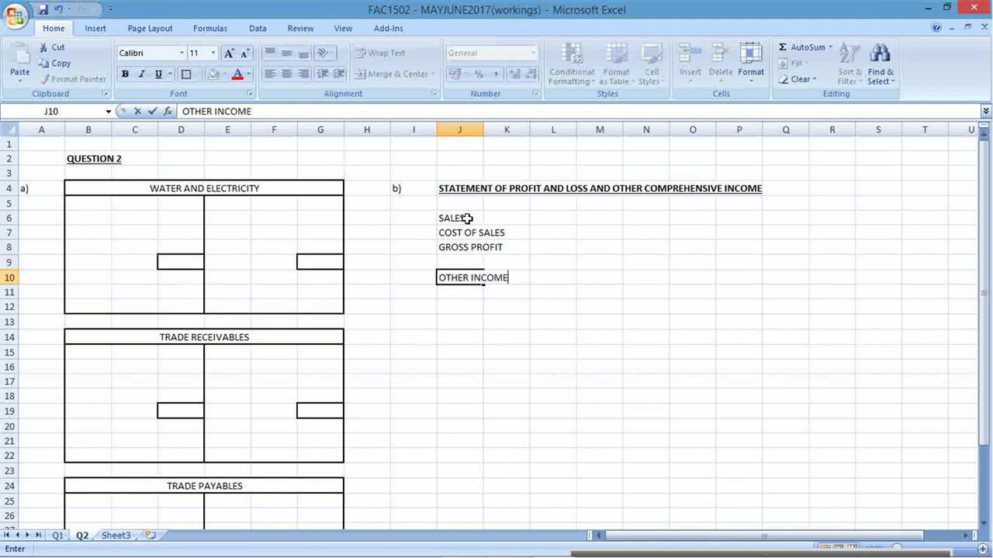
key(Return)
key(Down)
key(Down)
key(Down)
key(Down)
key(Down)
key(Down)
text(OTHER EXPENSES)
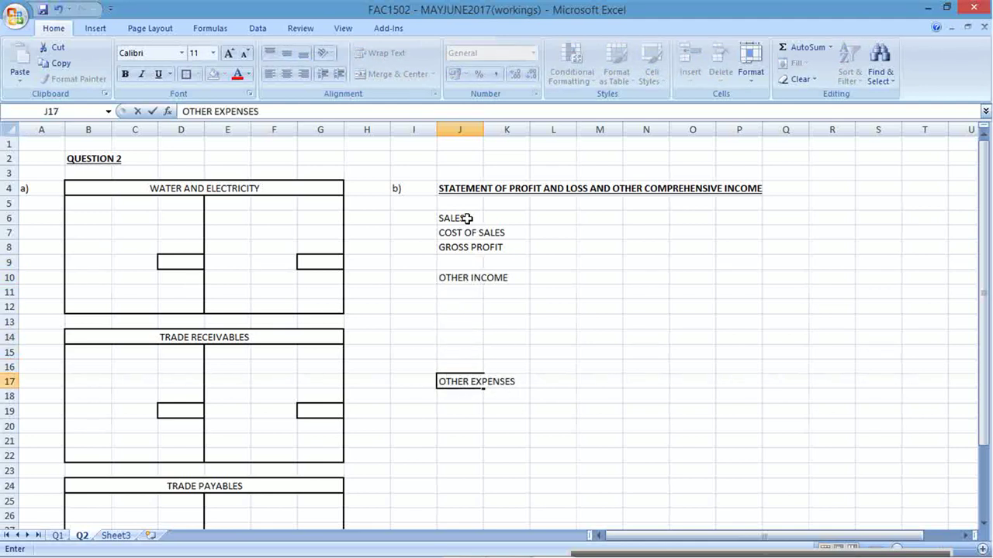
key(Return)
Enter the closing label PROFIT FOR THE YEAR in cell J26
key(Down)
key(Down)
key(Down)
key(Down)
key(Down)
key(Down)
key(Down)
key(Down)
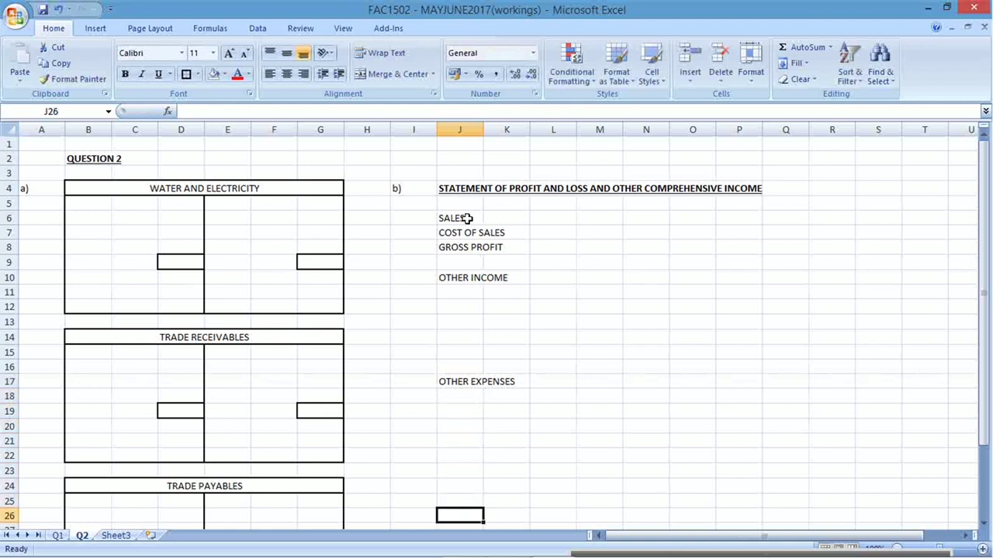
text(PROFIT)
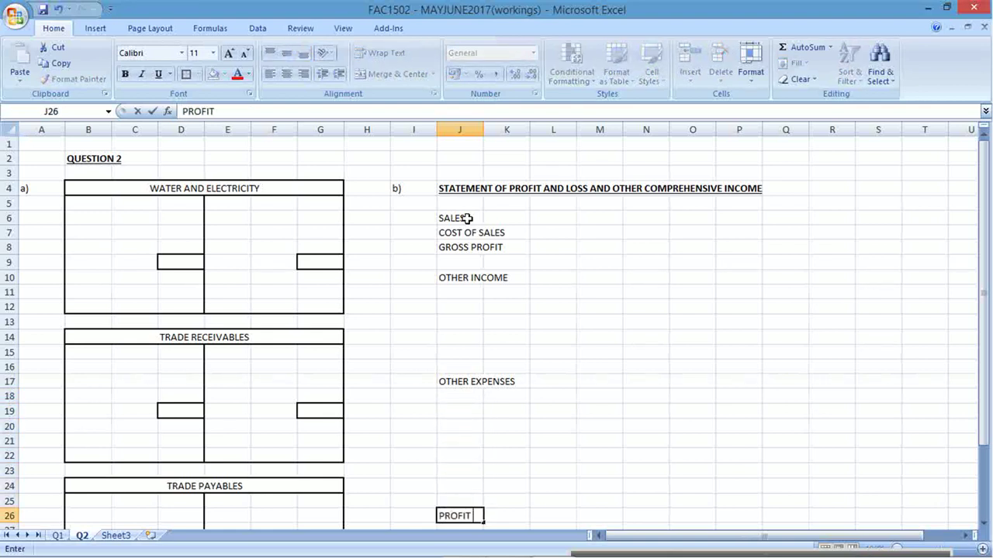
text( FOR THE YEAR)
key(Return)
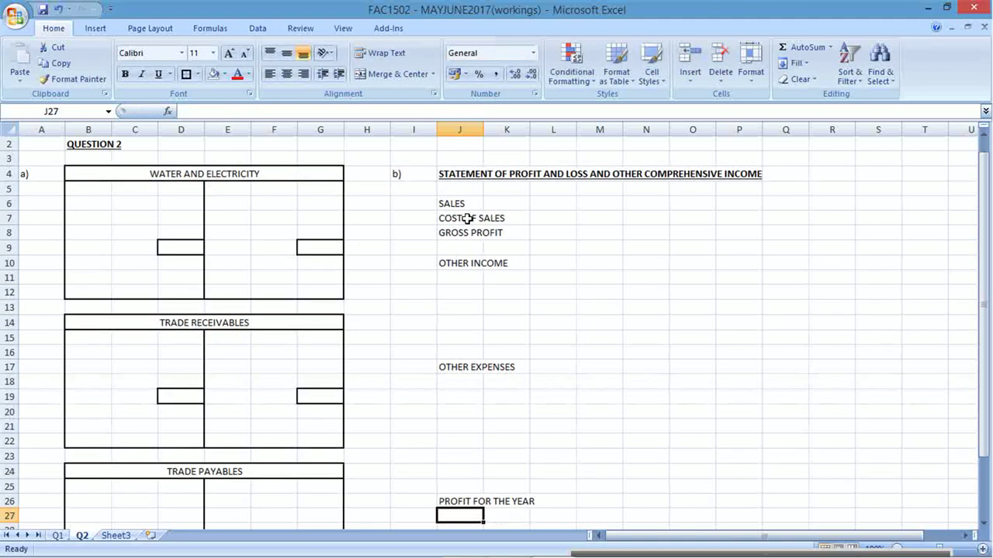
Put an outline border around the PROFIT FOR THE YEAR row, from J26 to P26
key(Up)
key(shift+Right)
key(shift+Right)
key(shift+Right)
key(shift+Right)
key(shift+Right)
key(shift+Right)
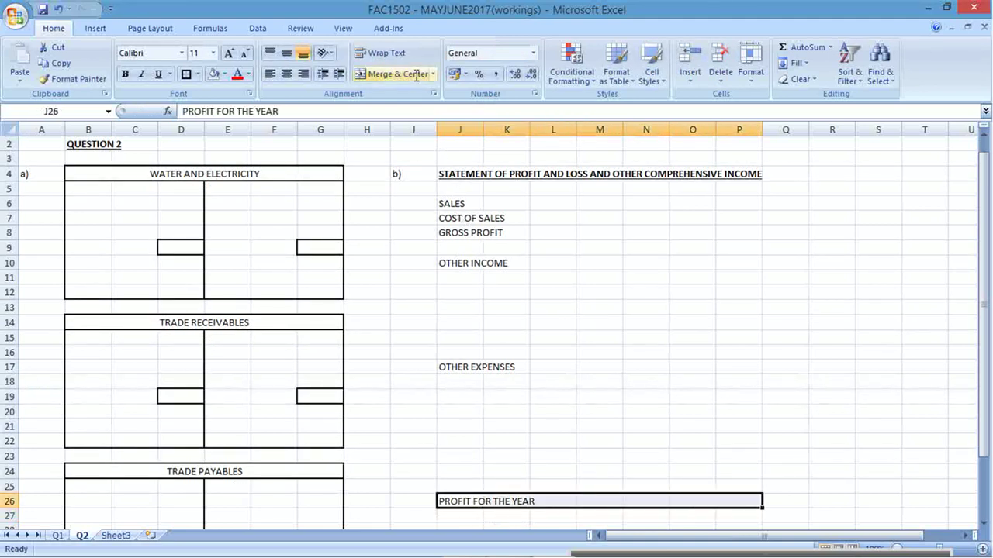
click(186, 74)
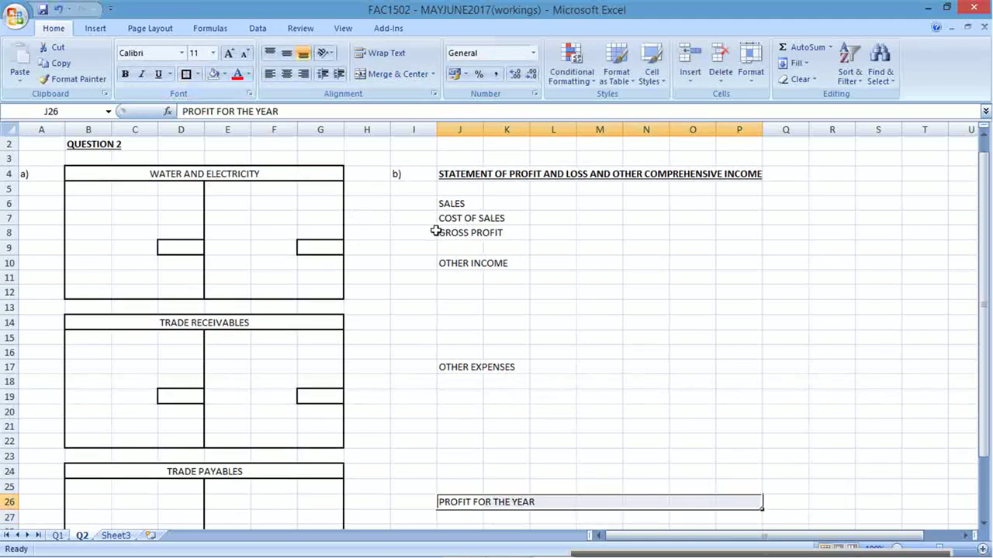
Put the same outline border around the GROSS PROFIT row, from J8 to P8
drag(436, 232, 711, 230)
click(718, 231)
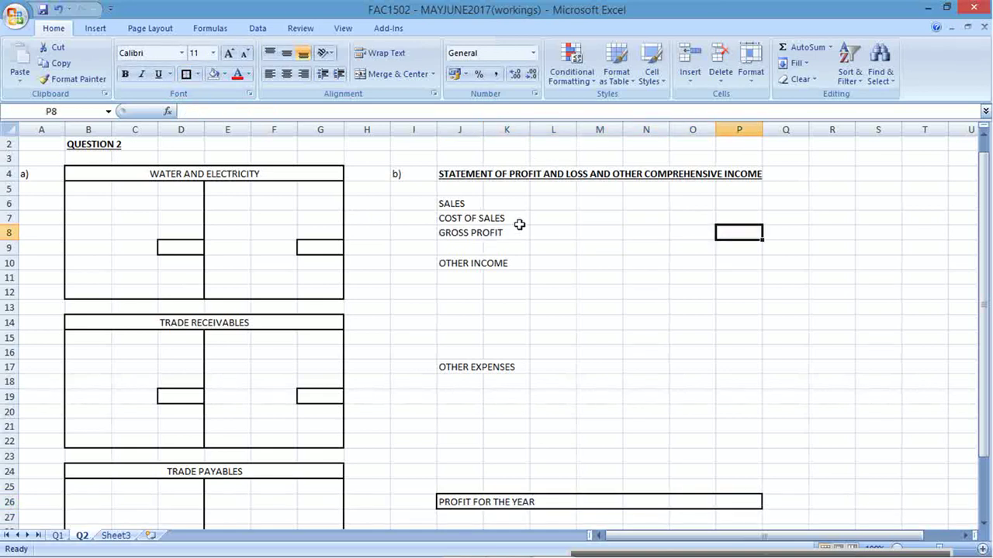
drag(475, 232, 733, 233)
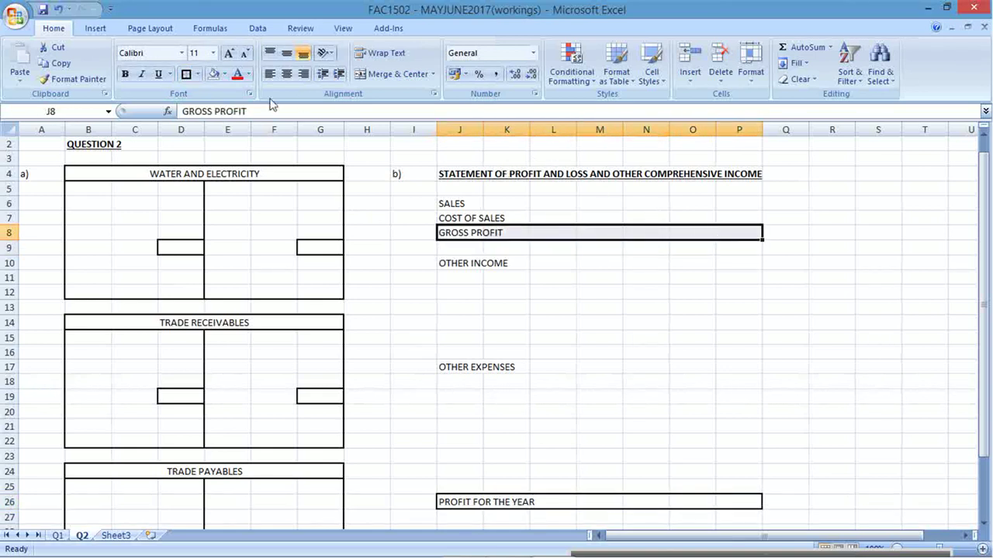
click(187, 74)
Switch to the exam PDF, bracket the marks for requirement (a) and circle the marks for requirement (b) and the total
key(alt+Tab)
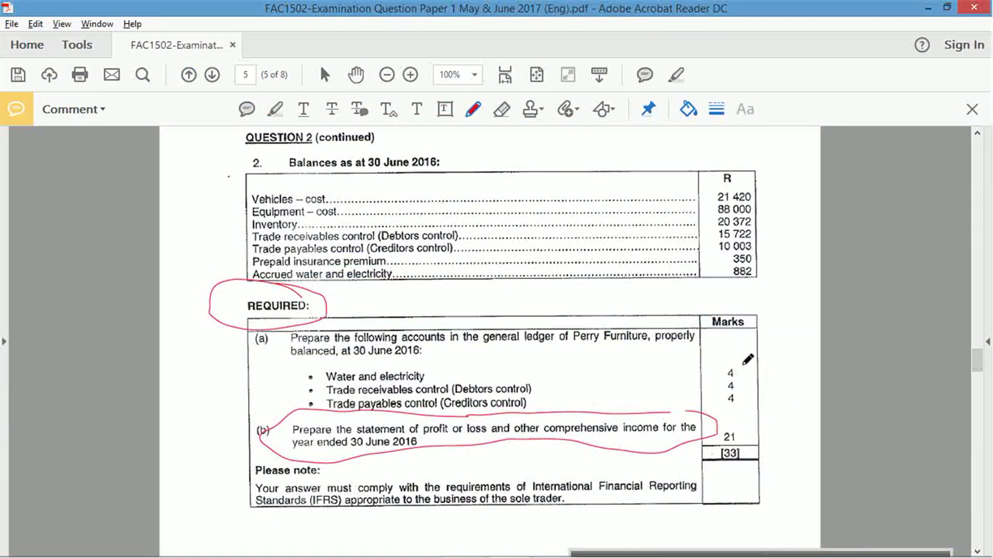
mouse_move(743, 350)
mouse_down()
mouse_move(773, 401)
mouse_move(730, 416)
mouse_move(743, 417)
mouse_up()
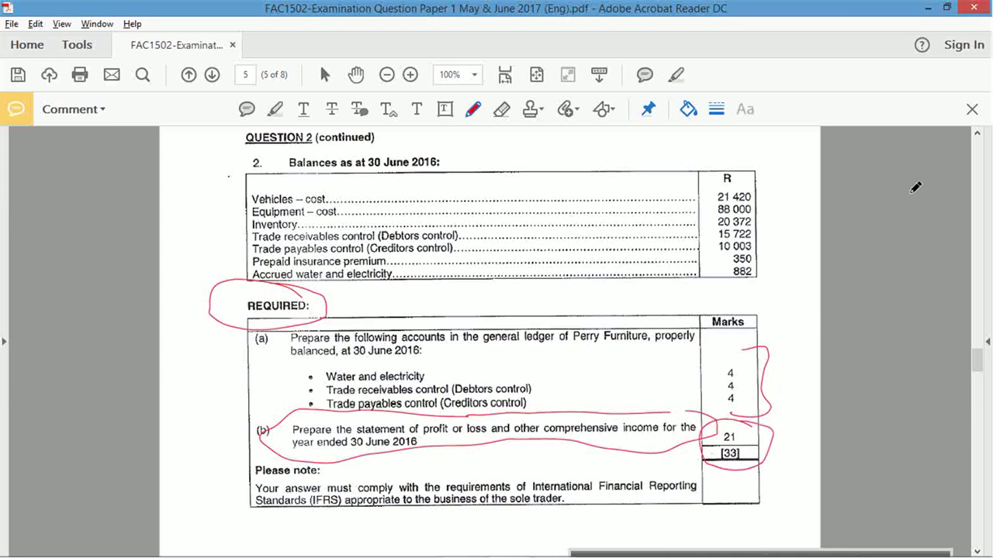
Review the Question 2 opening balances and the bank receipts and payments on page 4 of the exam PDF
click(983, 163)
click(983, 163)
click(984, 163)
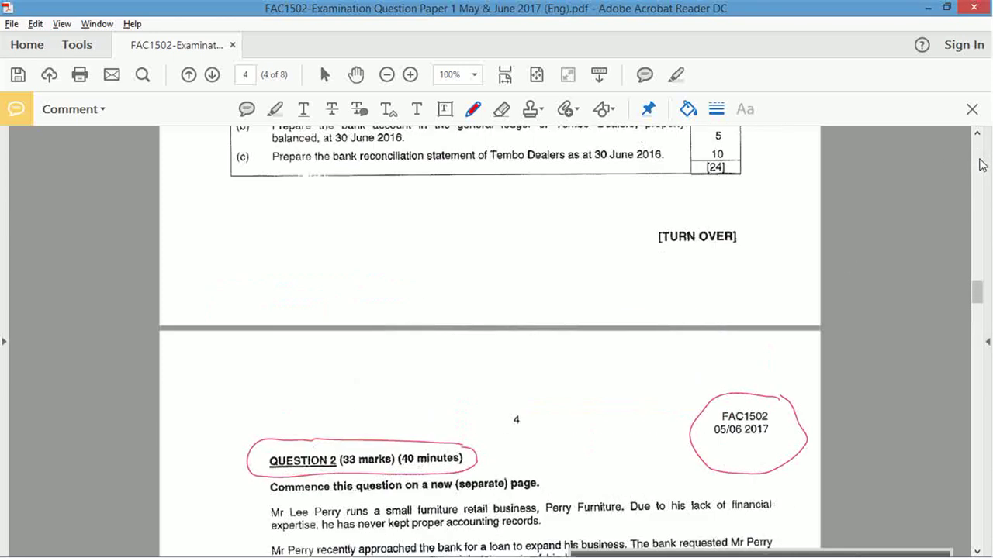
click(976, 552)
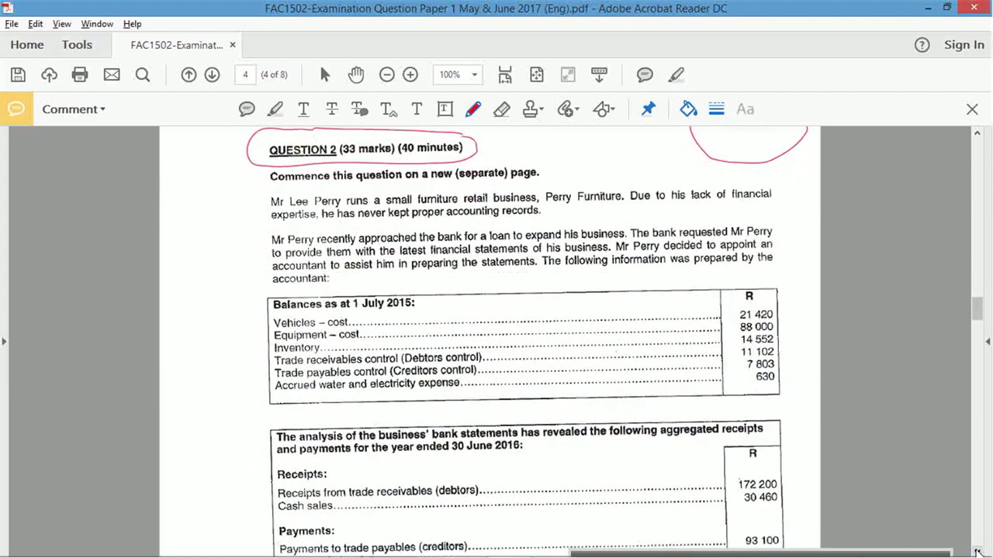
click(976, 552)
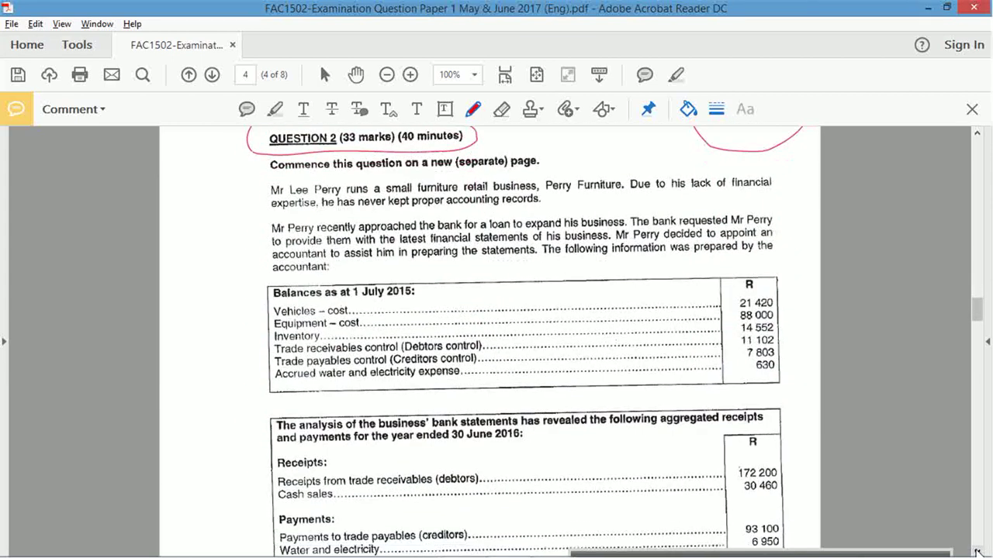
click(977, 552)
click(976, 553)
click(977, 552)
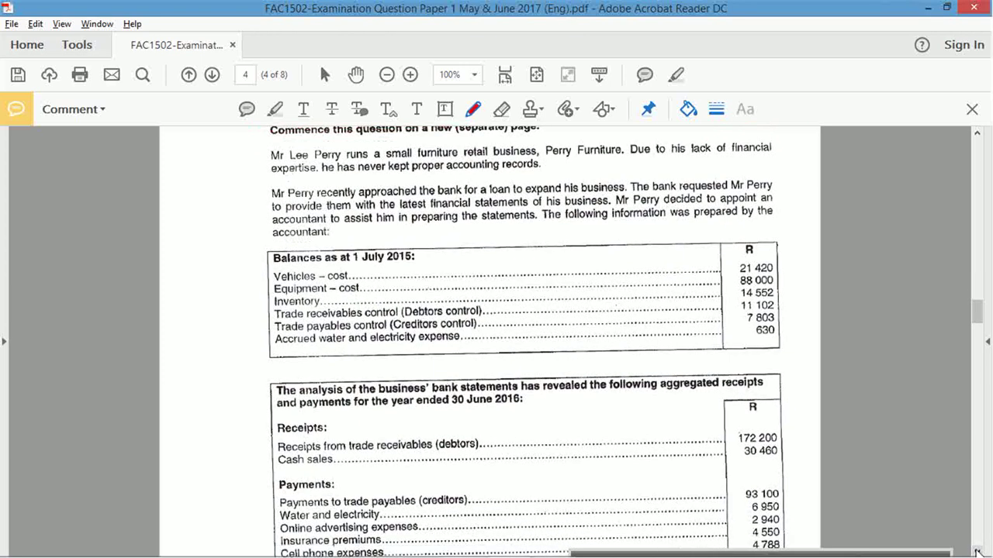
click(976, 552)
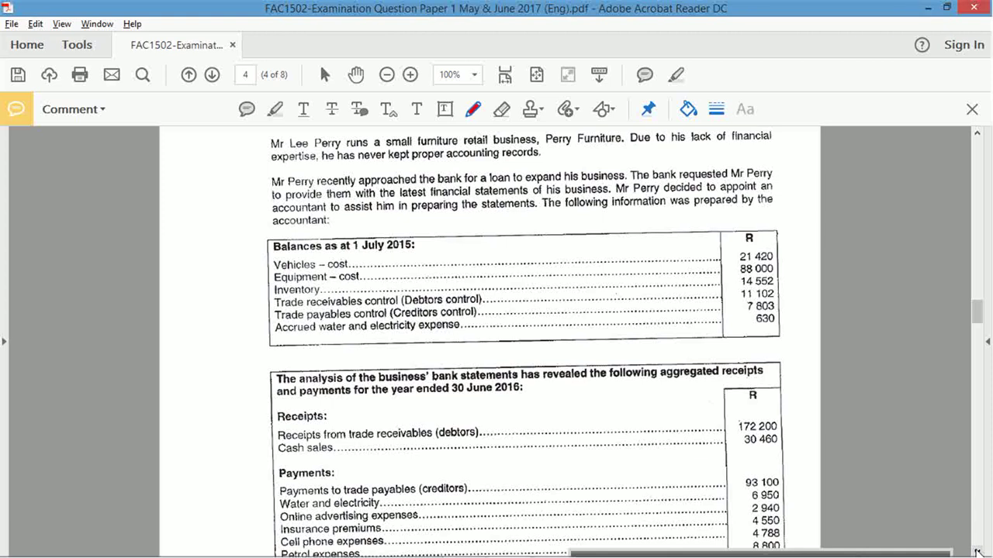
scroll(977, 551, down, 3)
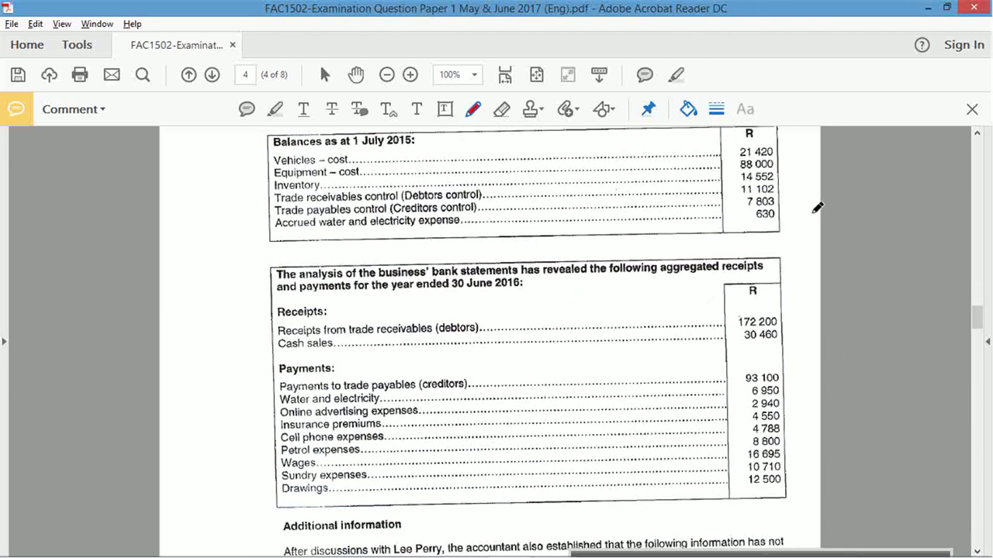
Return to the Excel workbook, highlight the ledger accounts, and select cell B5 in the WATER AND ELECTRICITY account
key(alt+Tab)
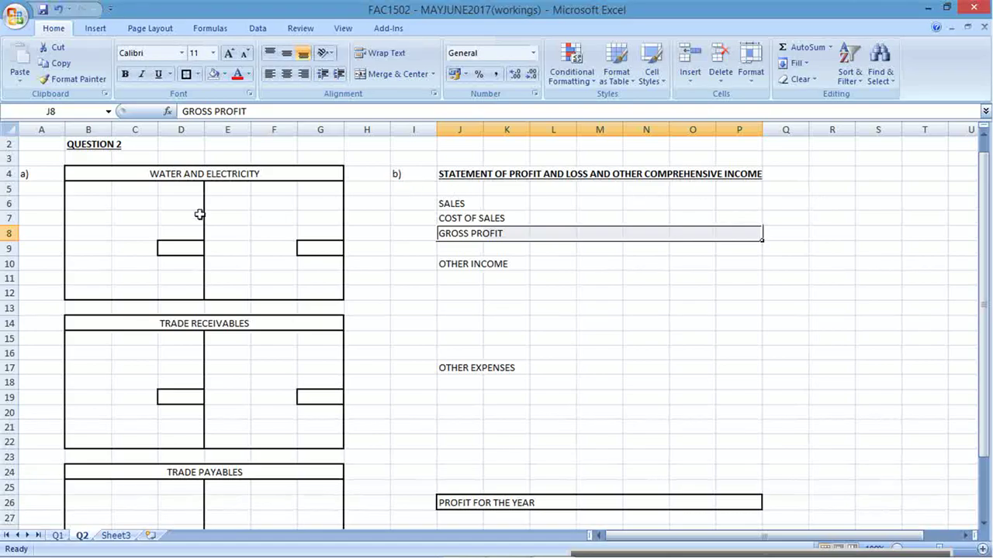
drag(124, 174, 177, 483)
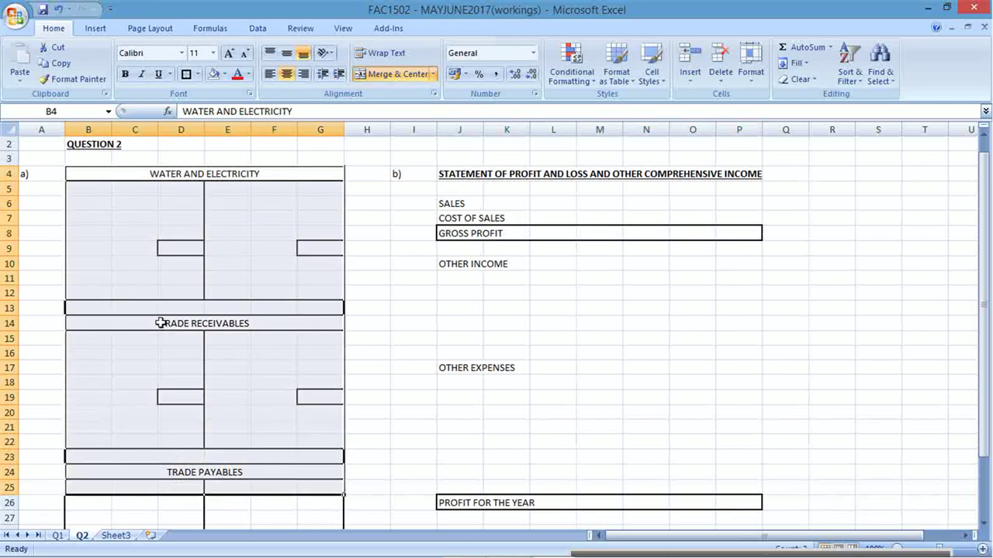
click(82, 188)
Switch to the exam PDF, underline the accrued water and electricity expense and circle the 1 July 2015 balance date
key(alt+Tab)
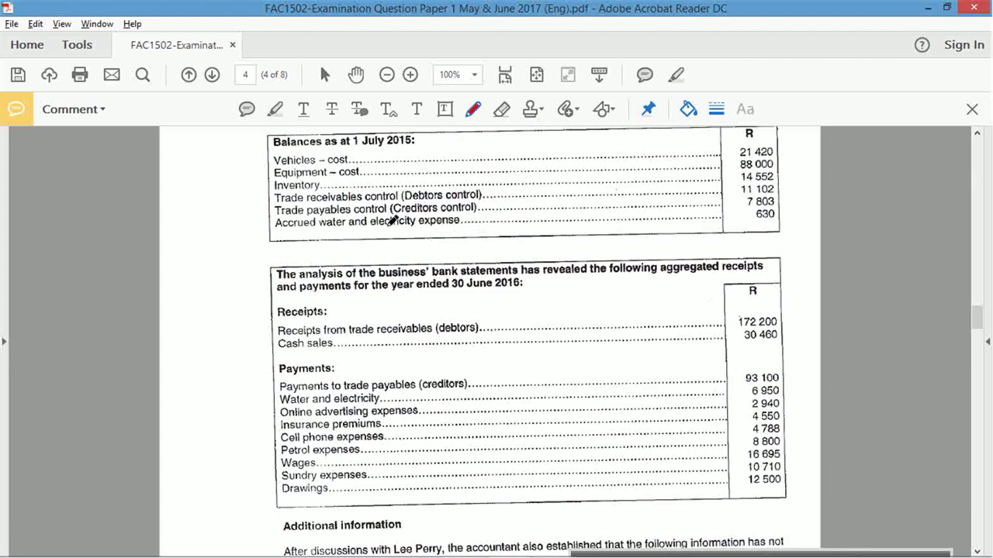
drag(277, 229, 462, 221)
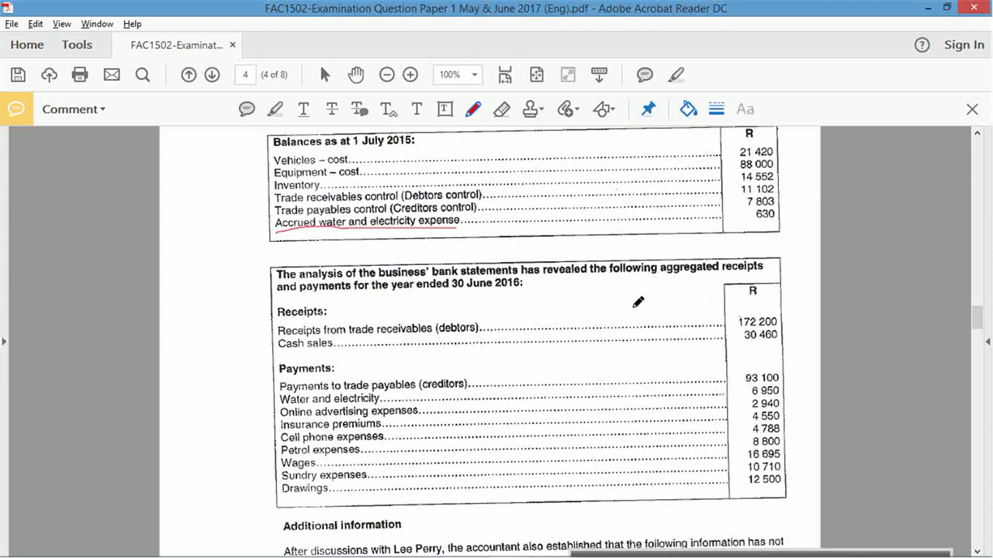
mouse_move(423, 133)
mouse_down()
mouse_move(346, 138)
mouse_move(399, 149)
mouse_move(423, 132)
mouse_up()
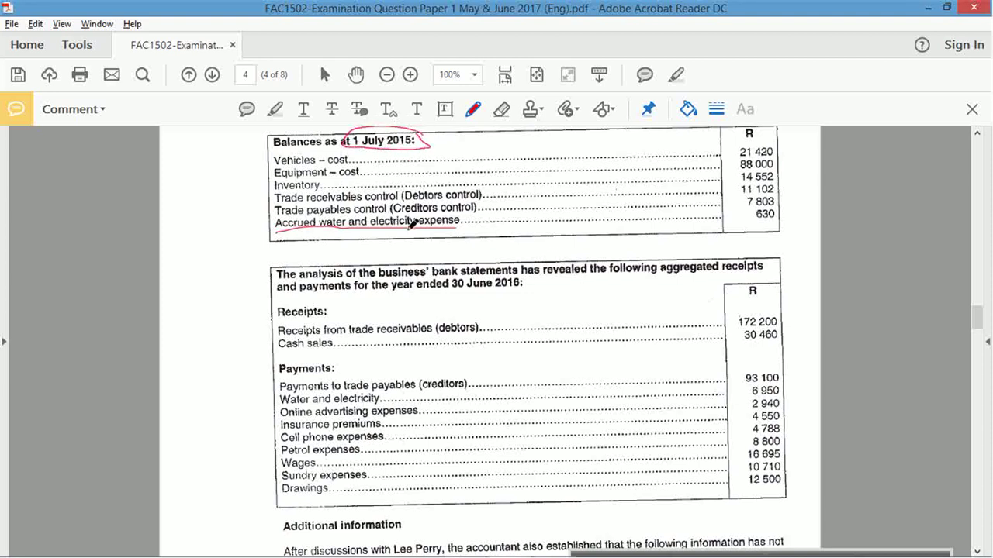
Handwrite a bracketed mark beside the accrued water and electricity expense and "CR → dr" beside its amount
mouse_move(490, 216)
mouse_down()
mouse_move(486, 241)
mouse_move(512, 218)
mouse_move(509, 246)
mouse_up()
mouse_move(746, 211)
mouse_down()
mouse_move(733, 224)
mouse_move(766, 229)
mouse_up()
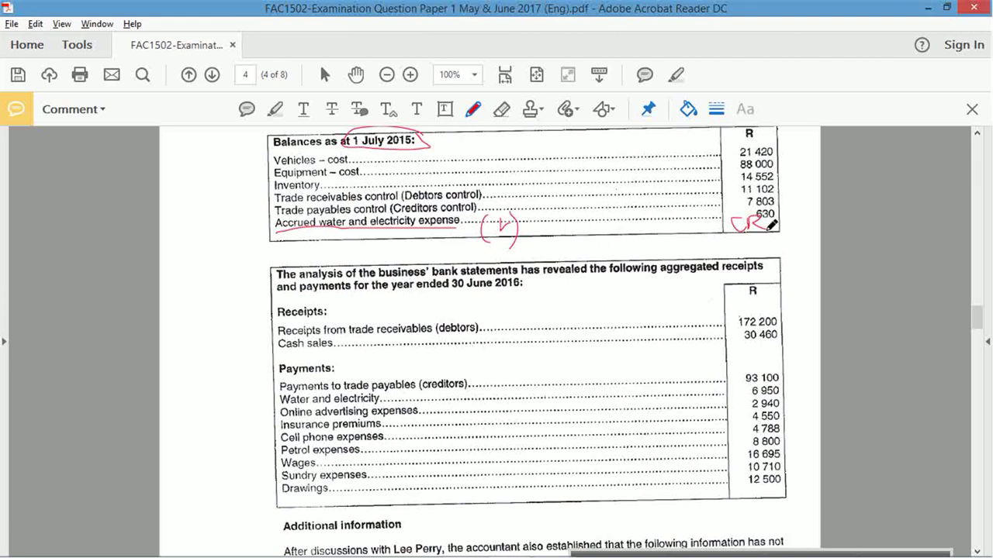
drag(766, 225, 810, 224)
Switch to the Excel workbook and enter the label "accrued w&e exp (2015)" in E5, on the credit side of WATER AND ELECTRICITY
key(alt+Tab)
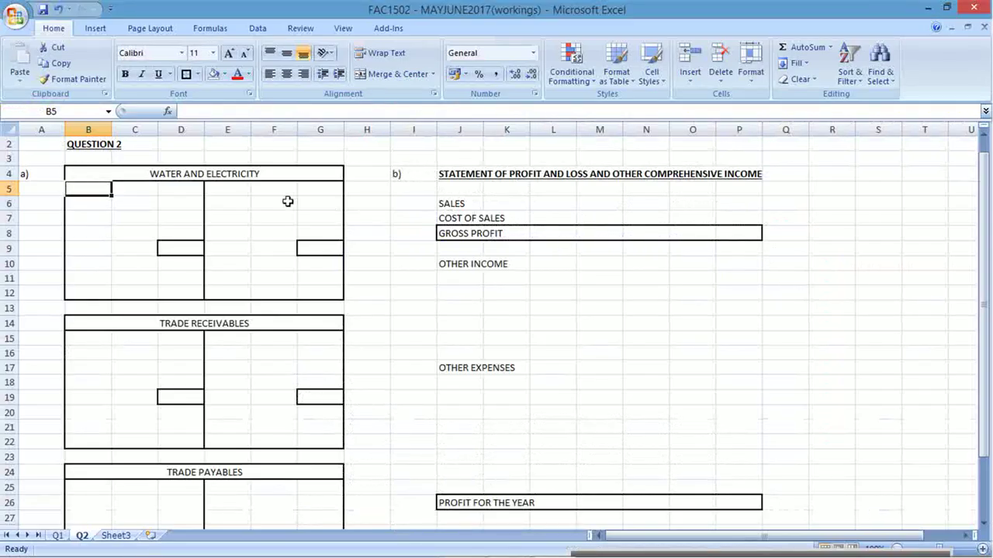
click(232, 195)
text(accrued)
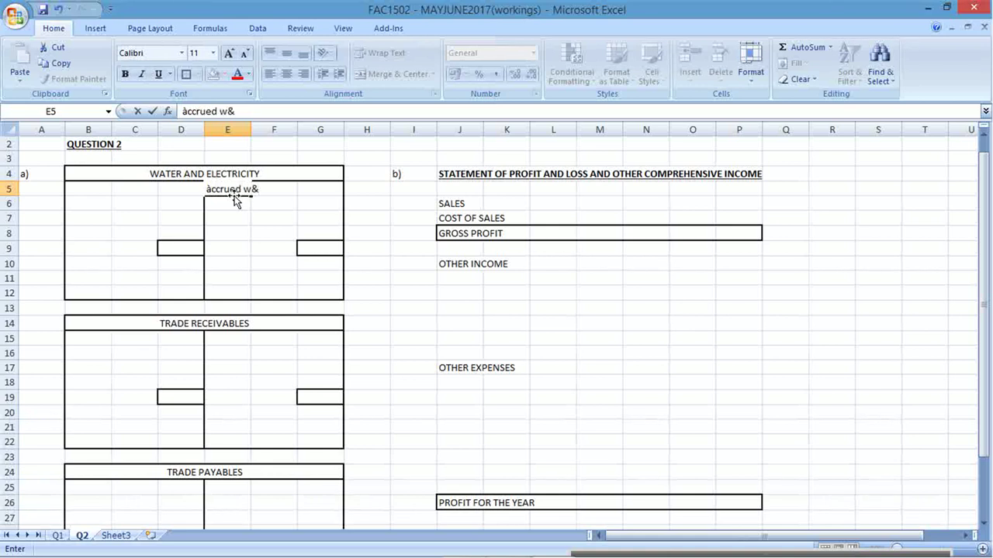
text(w&e exp ()
key(alt+Tab)
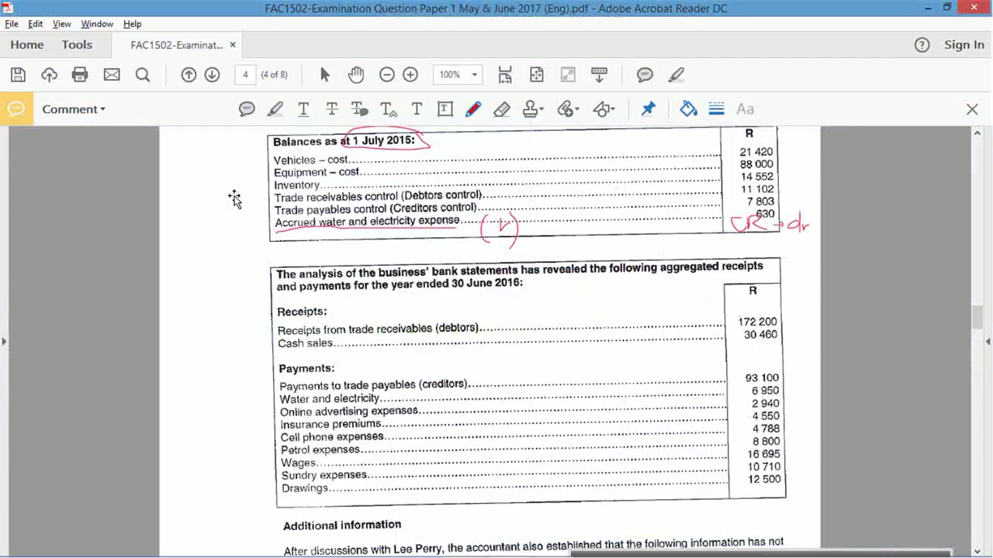
key(alt+Tab)
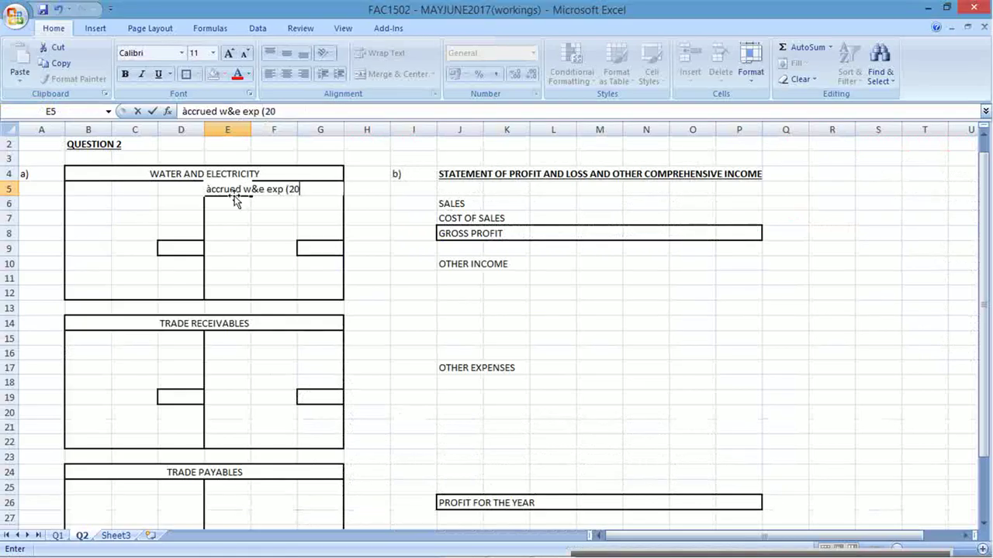
click(236, 200)
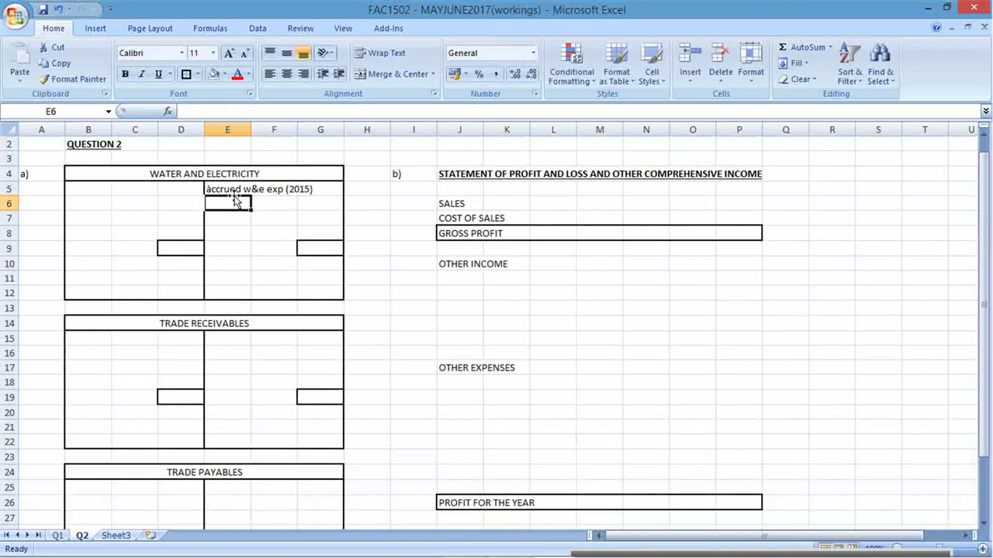
Widen columns C and F so both sides of the ledger accounts have more room for entry labels
drag(297, 129, 319, 129)
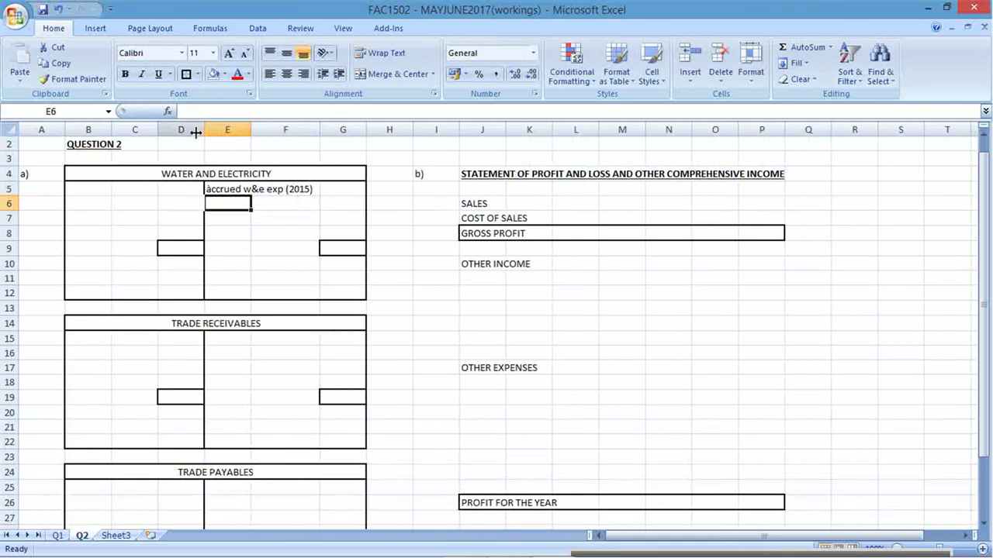
drag(158, 129, 189, 129)
drag(349, 129, 364, 129)
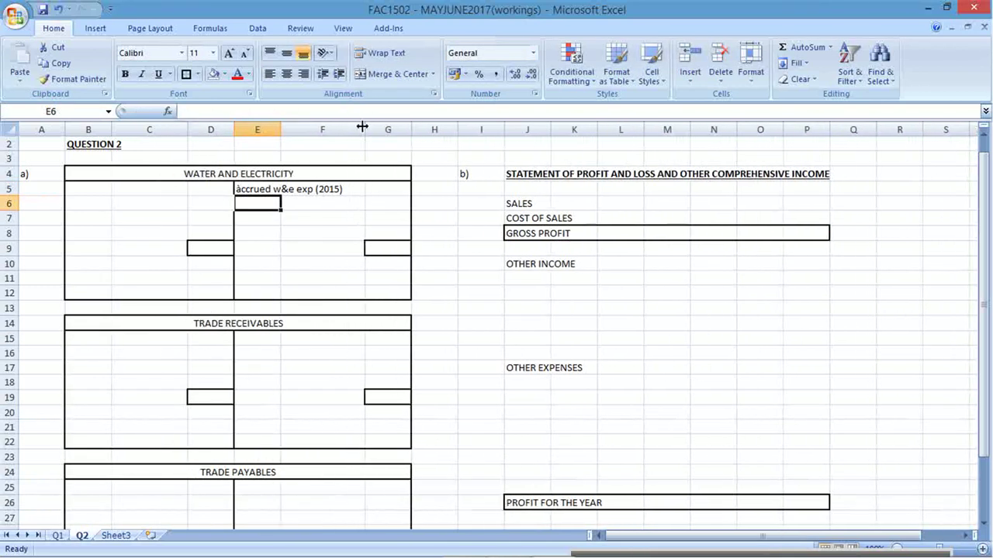
drag(187, 129, 197, 130)
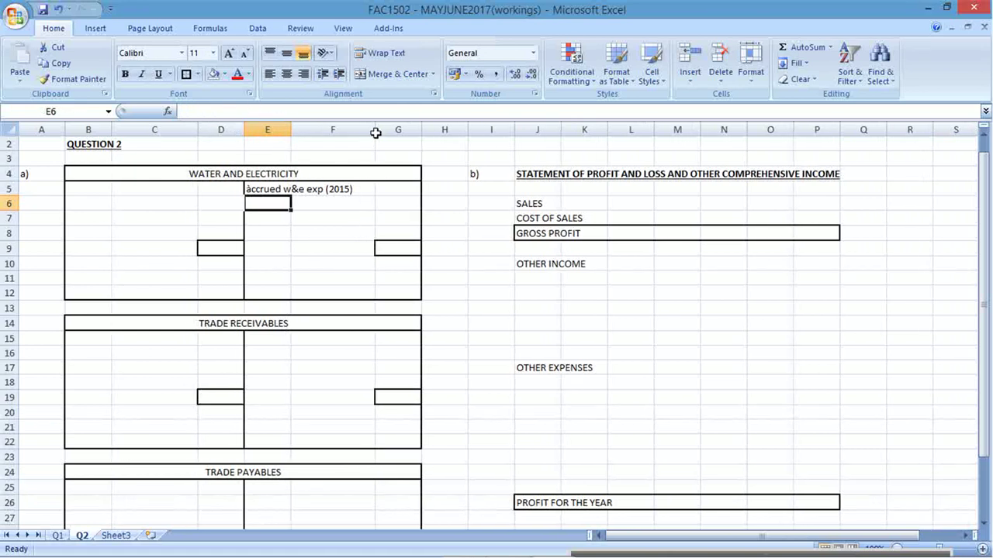
drag(375, 130, 384, 129)
drag(196, 130, 204, 130)
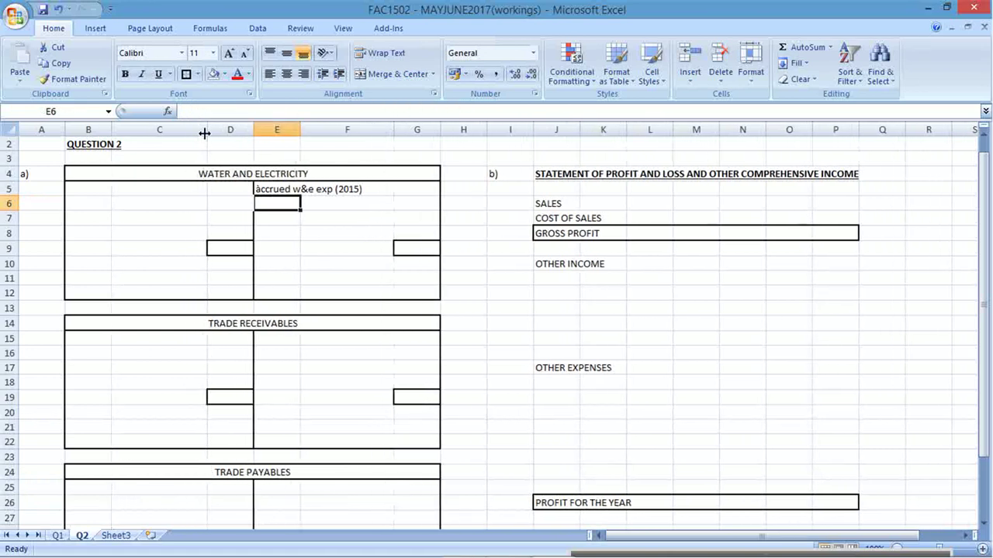
Look up the accrued expense amount in the exam PDF and enter 630 in G5 of the Excel workbook
click(414, 193)
key(alt+Tab)
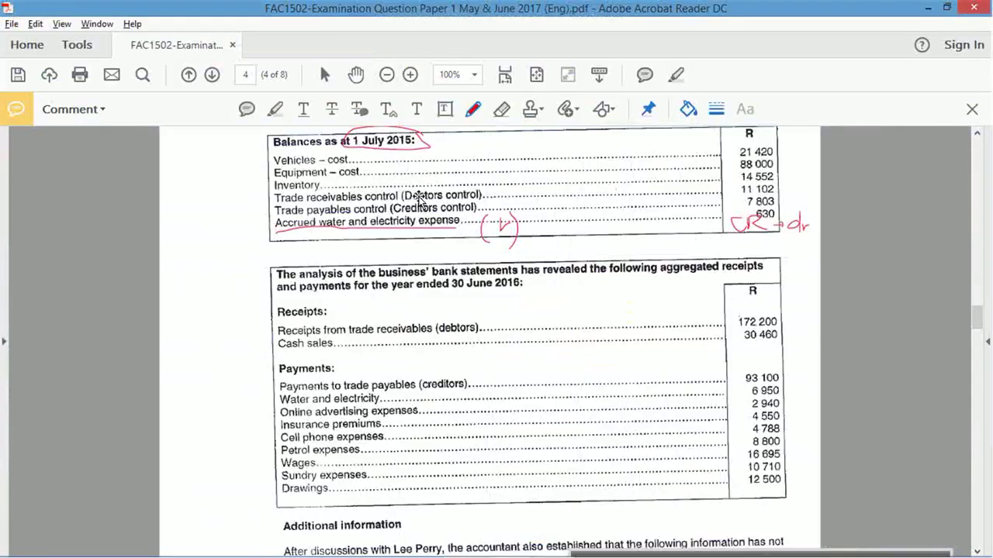
key(alt+Tab)
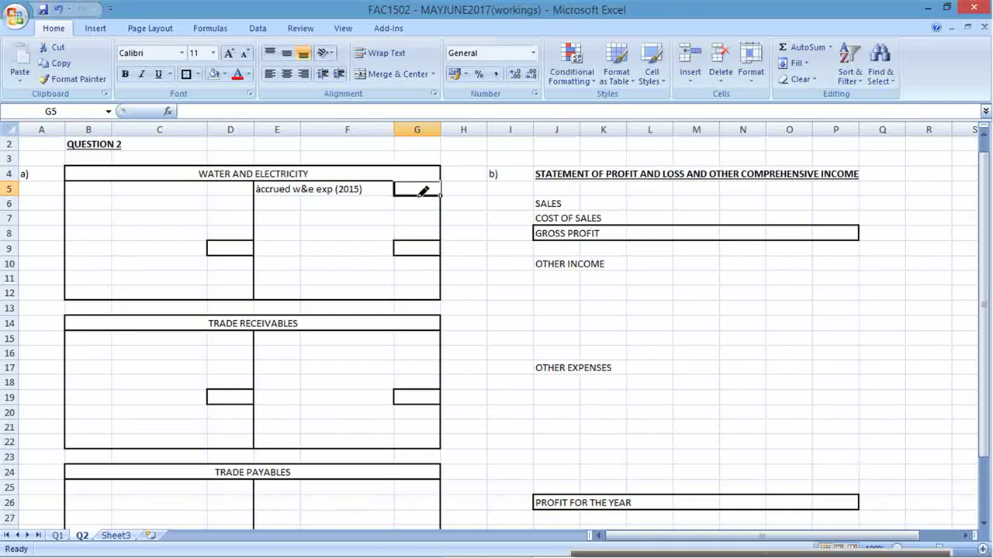
text(630)
key(Return)
Correct the accented first letter of the label in E5 to a plain "a"
click(271, 190)
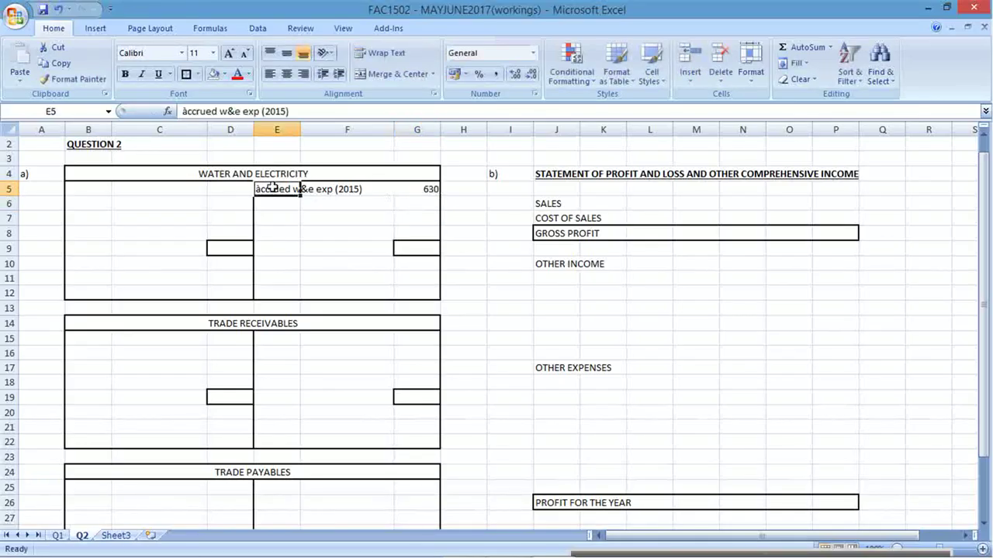
click(188, 111)
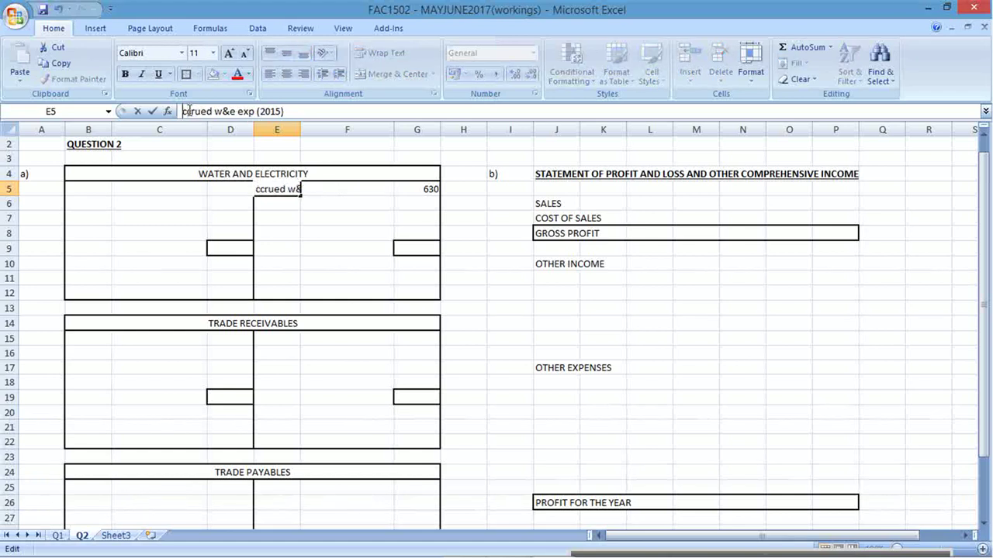
key(Return)
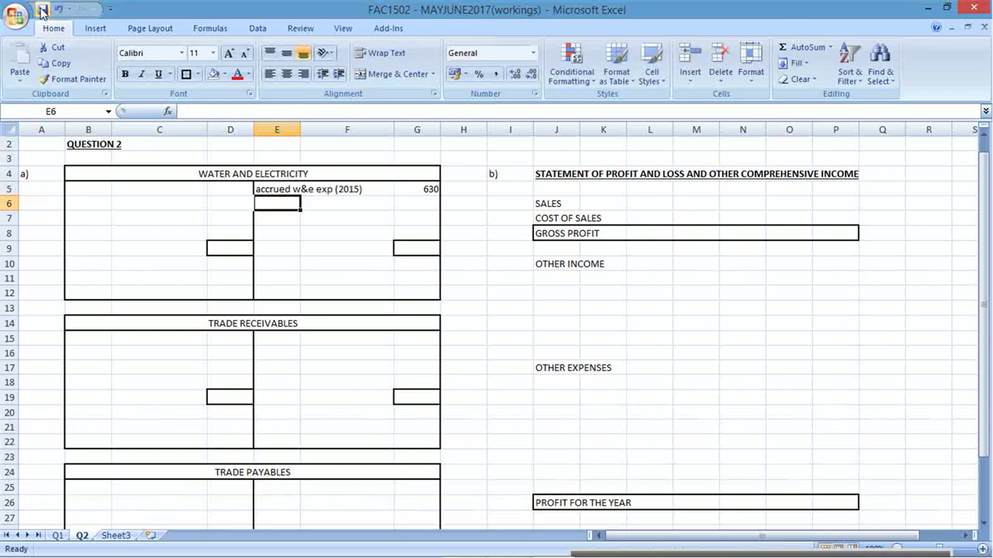
key(alt+Tab)
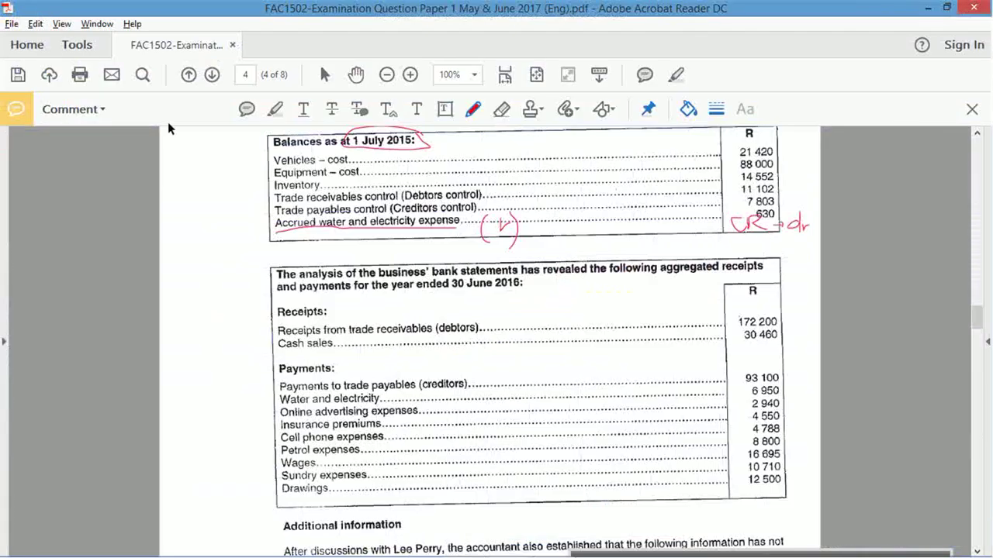
key(alt+Tab)
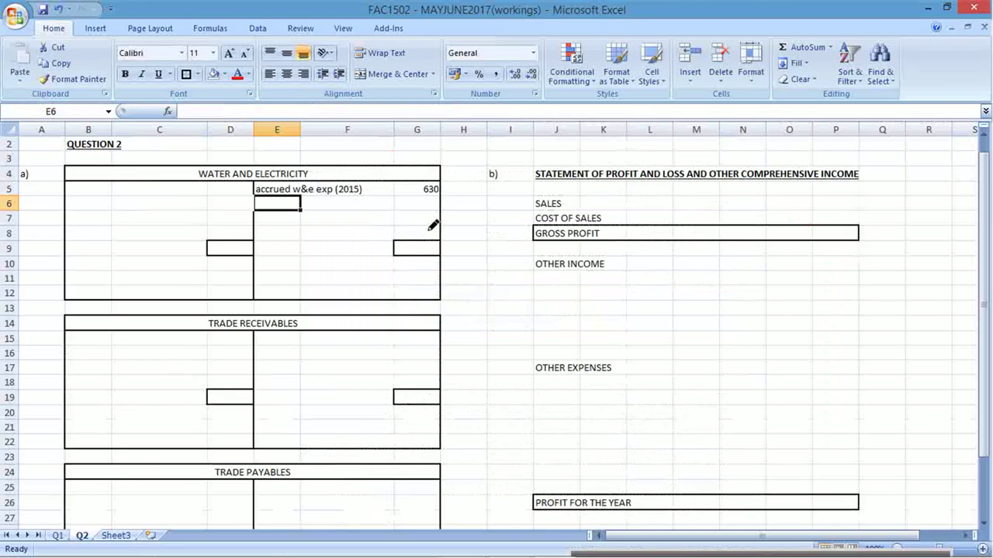
key(alt+Tab)
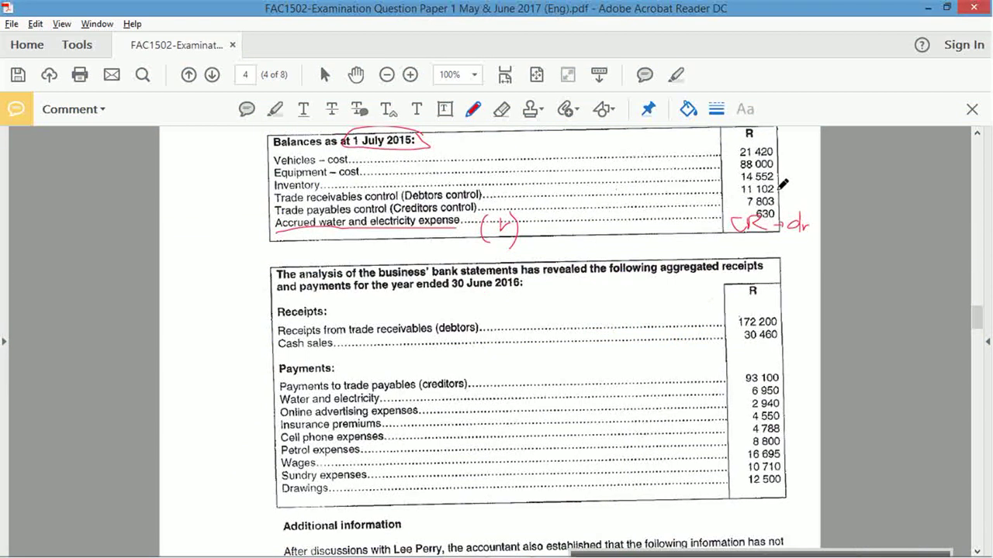
key(alt+Tab)
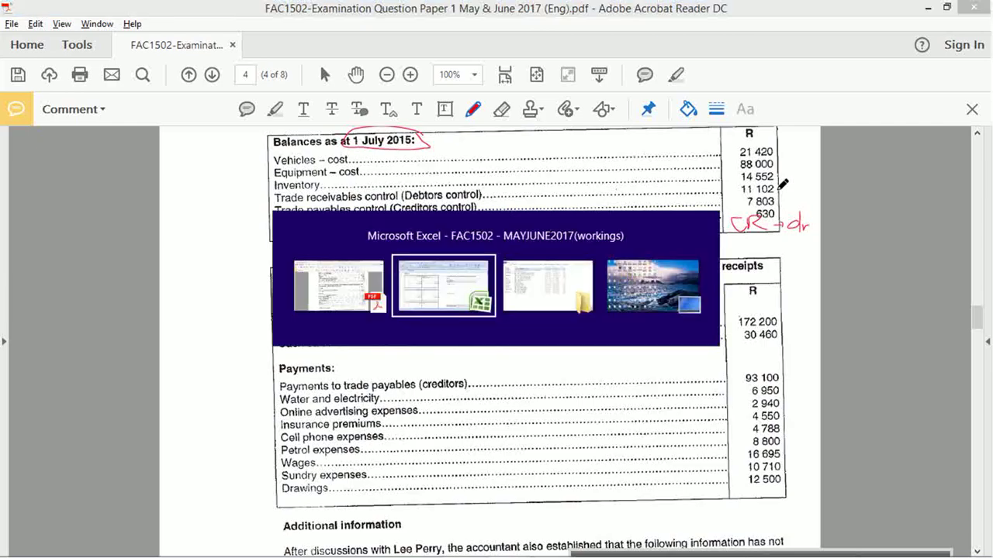
key(Down)
key(Down)
key(Down)
key(Down)
key(Down)
key(Down)
key(Down)
key(Down)
key(Down)
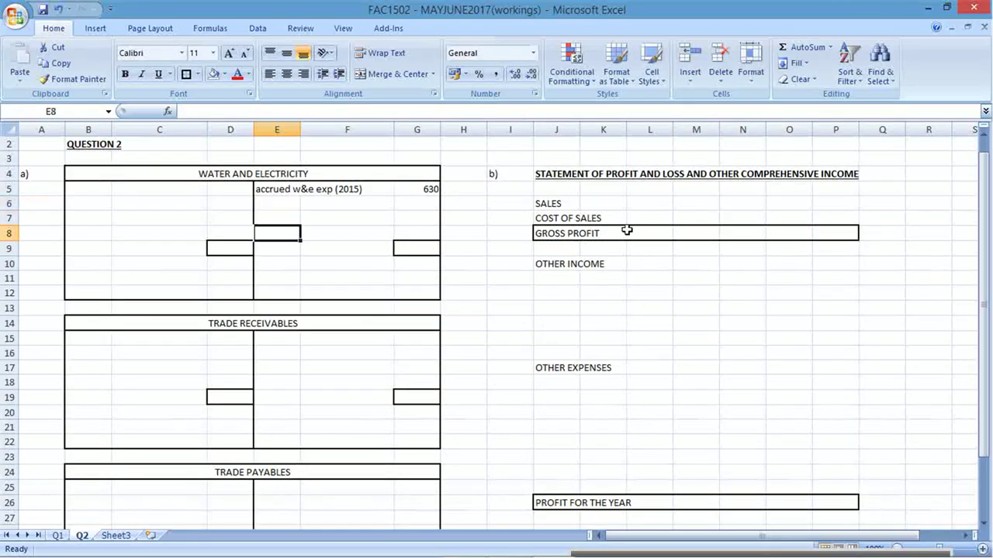
key(Left)
key(Left)
key(Left)
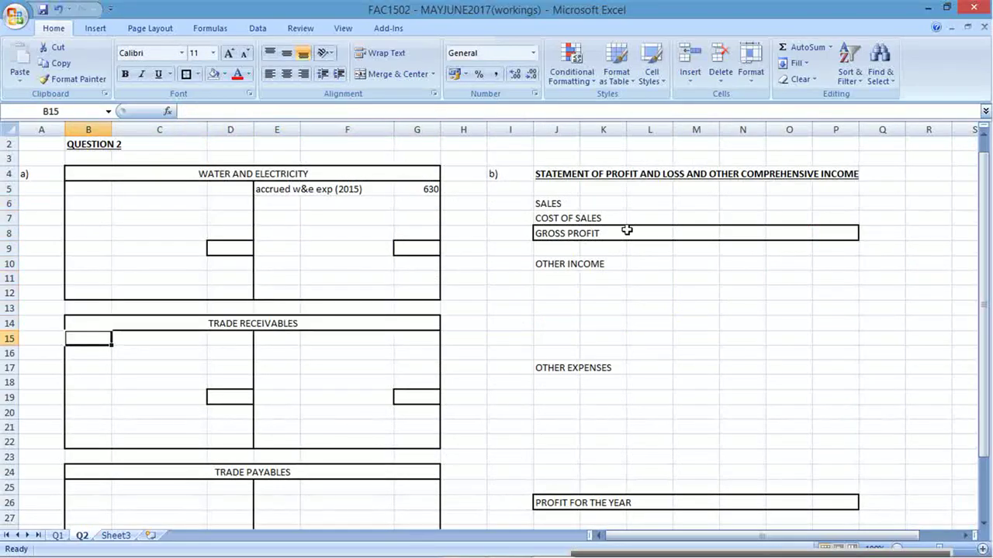
text(1)
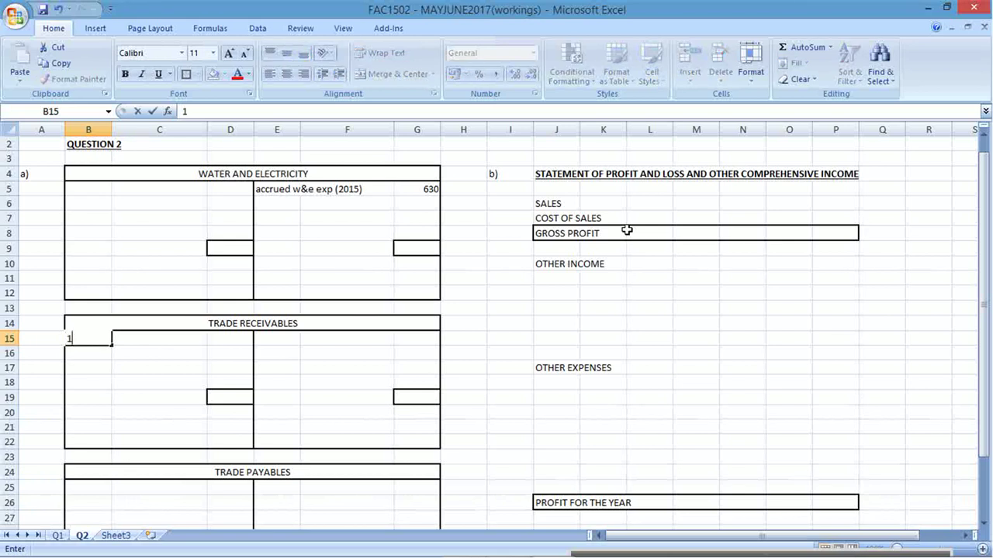
Add the date 1/7 in front of the accrued w&e exp (2015) label in E5
click(277, 189)
double_click(258, 190)
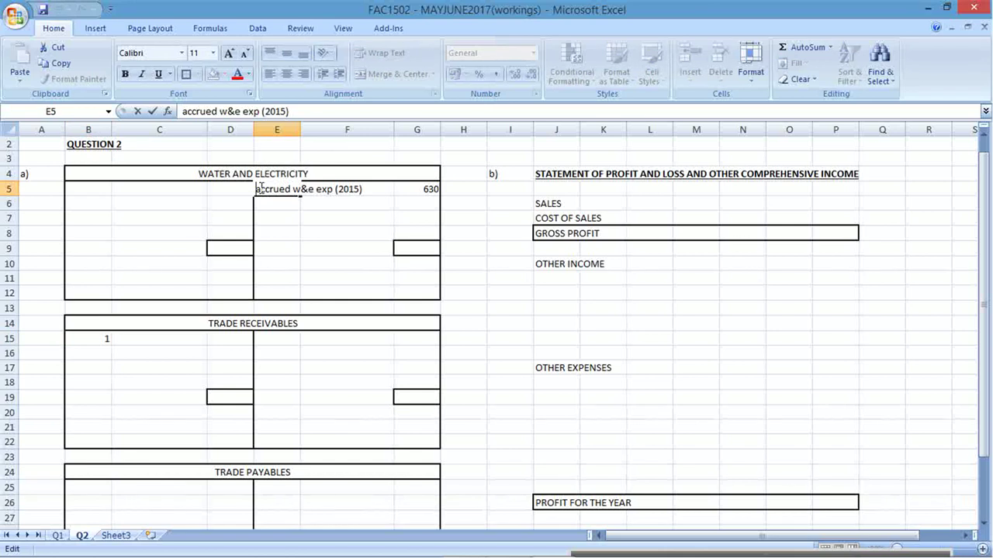
text(1/7)
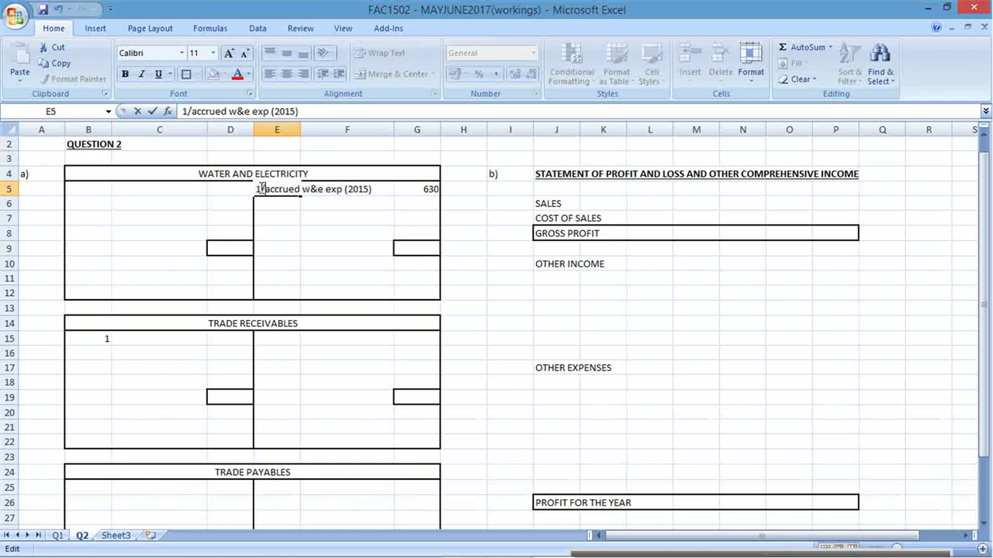
key(Return)
Enter "1/7 balance b/d" in B15, on the debit side of the TRADE RECEIVABLES account
click(109, 341)
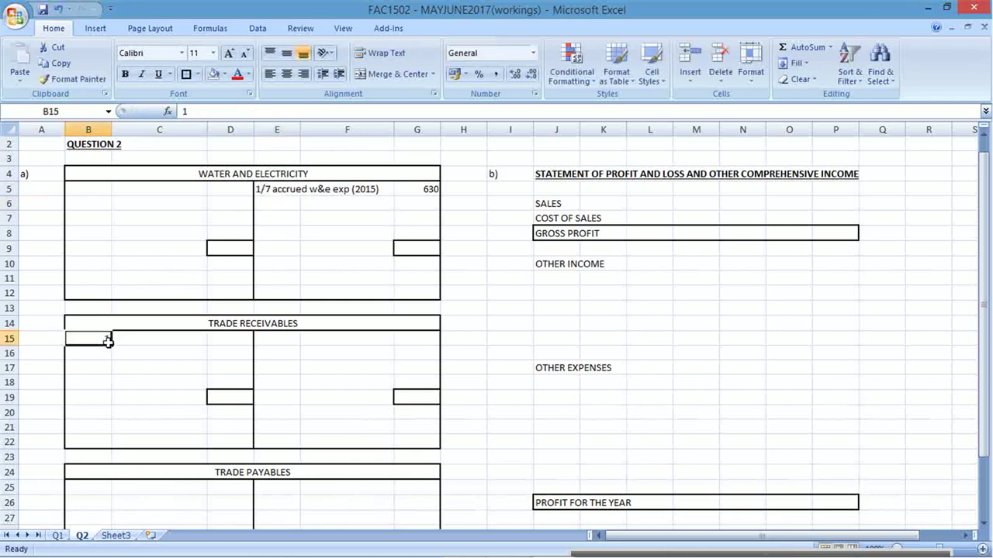
text(1/7 ba)
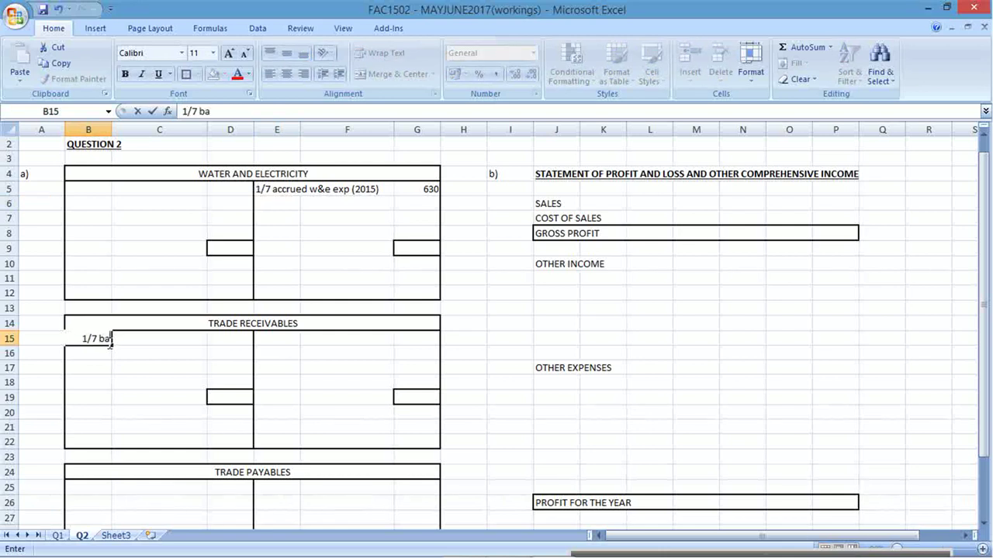
text(lance b)
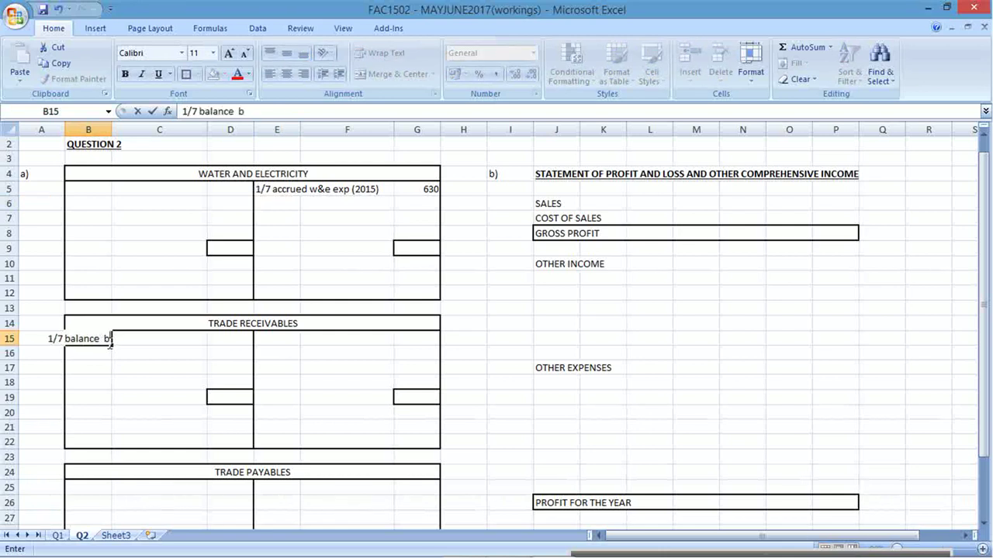
text(/d)
key(Return)
Look up the trade receivables control balance in the exam PDF and enter 11102 in D15 of the Excel workbook
key(Up)
key(Right)
key(Right)
key(alt+Tab)
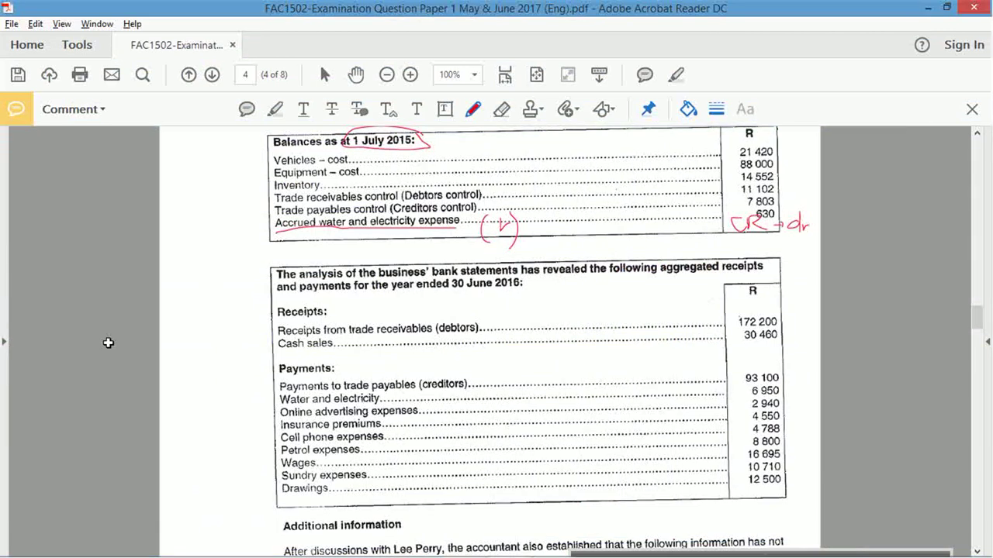
key(alt+Tab)
text(11)
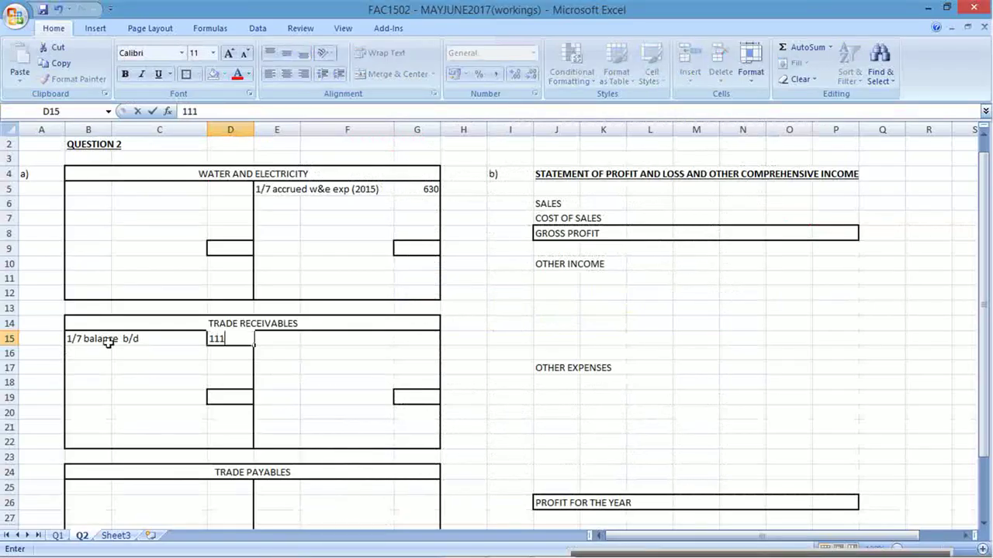
text(102)
key(Return)
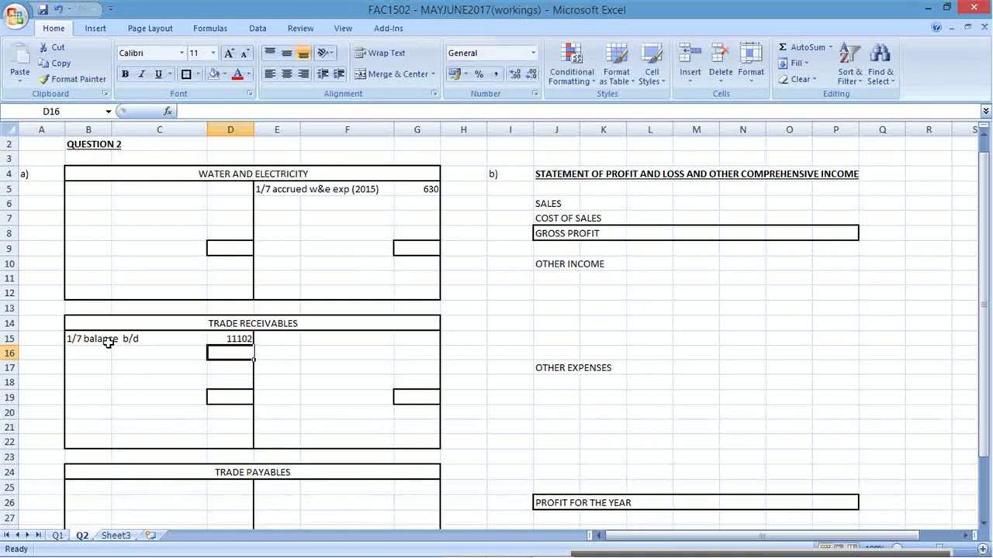
Look up the trade payables control balance in the exam PDF and enter 7803 in G25 of the Excel workbook
key(alt+Tab)
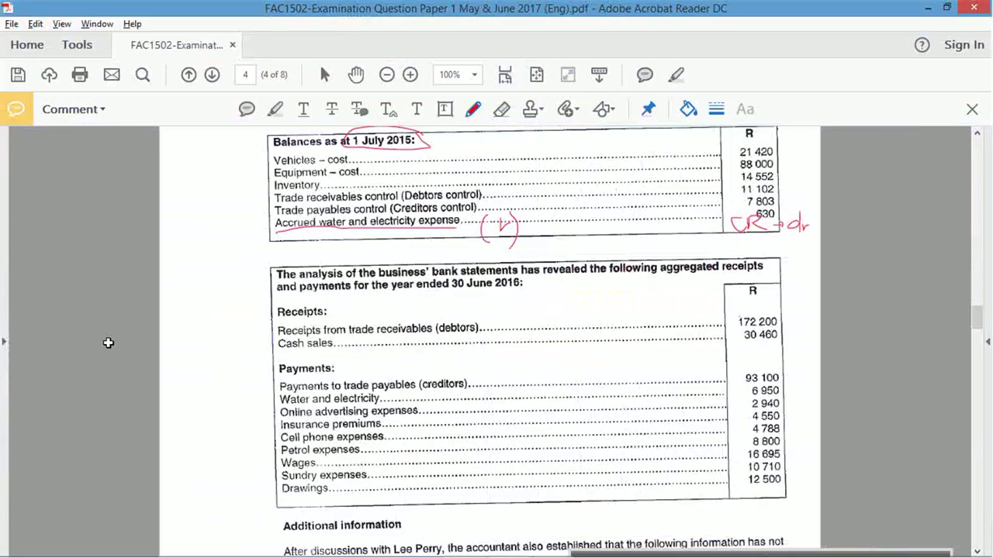
key(alt+Tab)
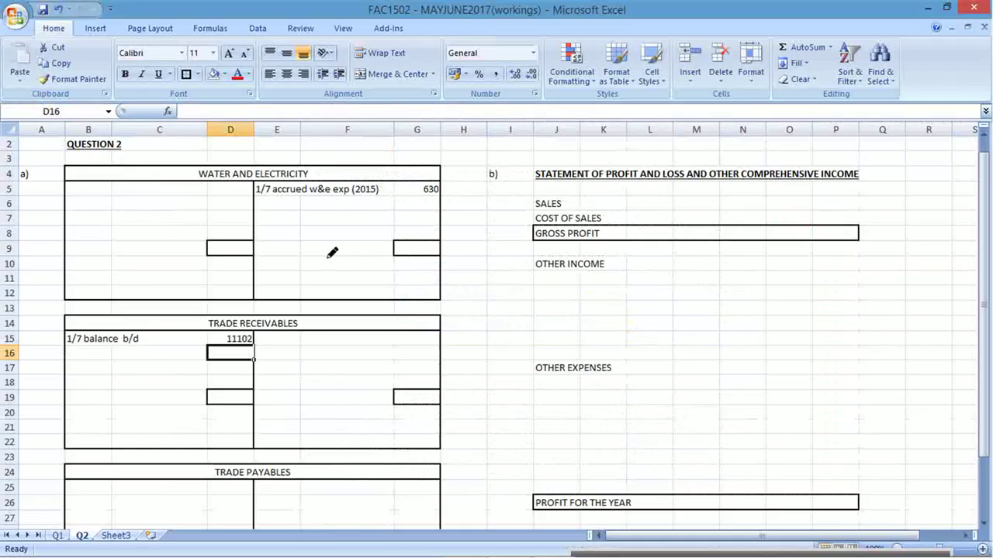
key(alt+Tab)
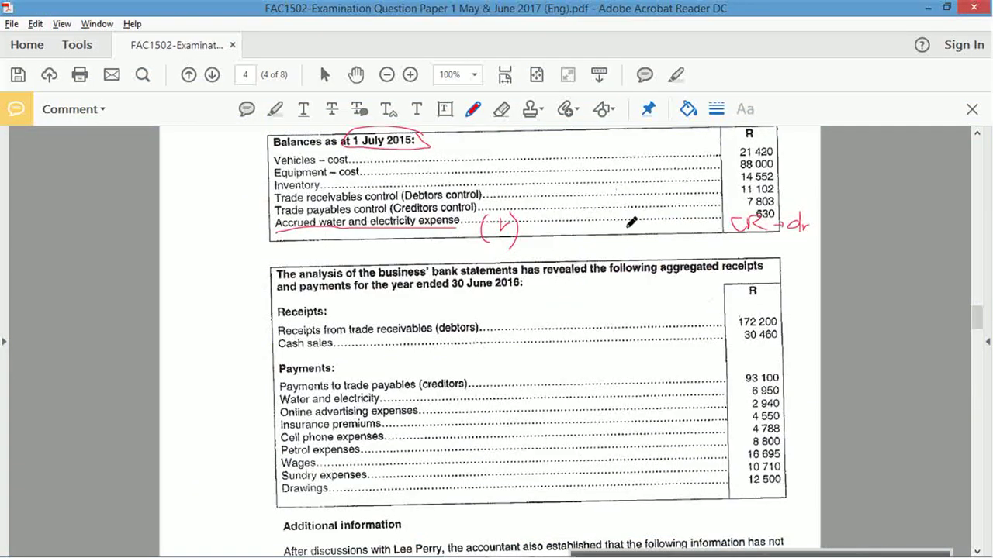
key(alt+Tab)
key(Right)
key(Down)
key(Down)
key(Down)
key(Down)
key(Down)
key(Down)
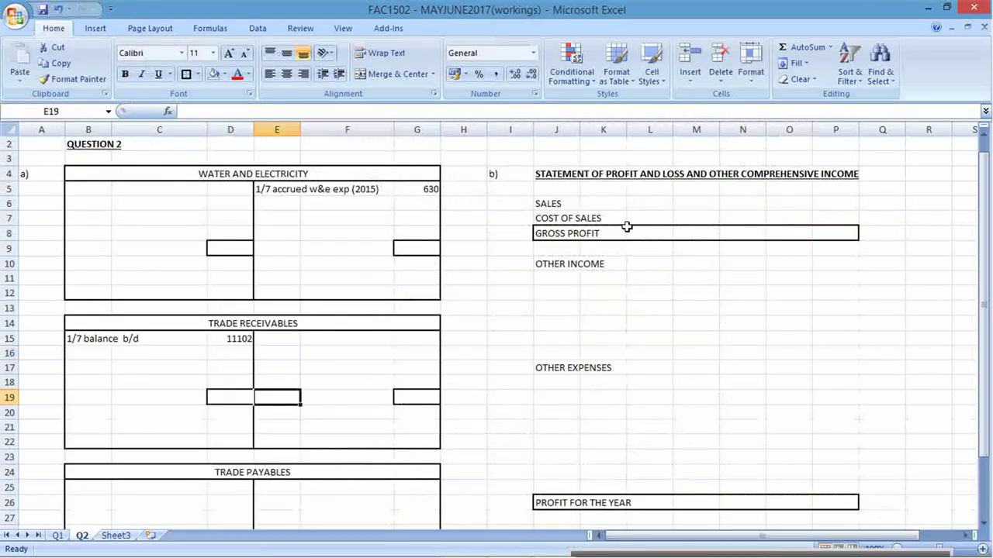
key(Down)
key(Down)
key(Down)
key(Right)
key(Right)
key(Right)
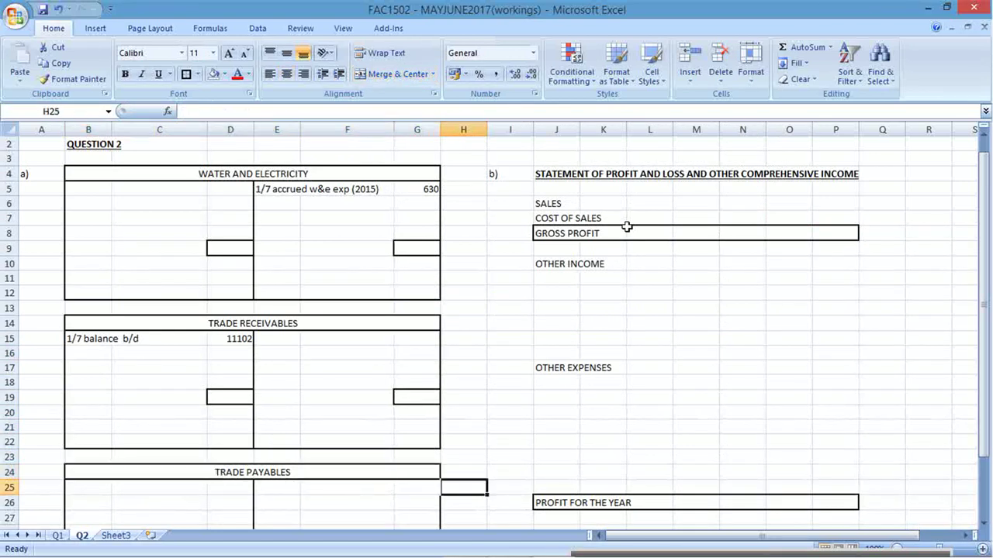
key(Left)
text(7803)
key(Left)
key(Left)
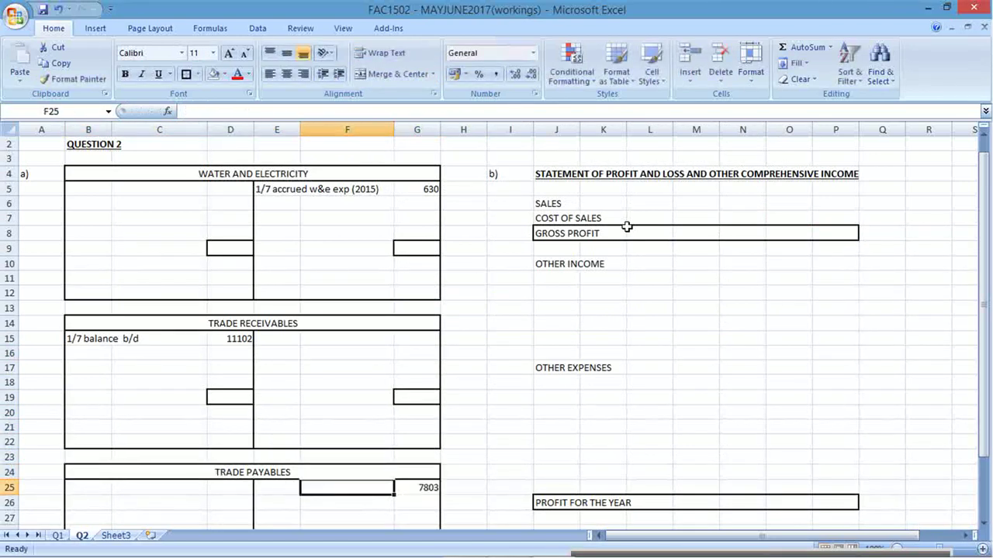
Copy the "1/7 balance b/d" label from B15 to E25, on the credit side of the TRADE PAYABLES account
click(90, 342)
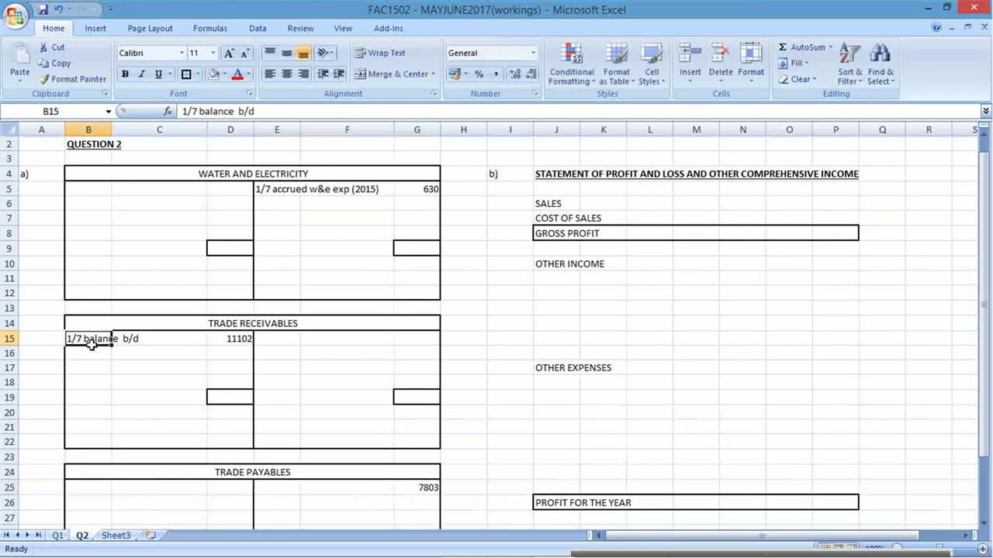
key(ctrl+c)
click(284, 488)
key(ctrl+v)
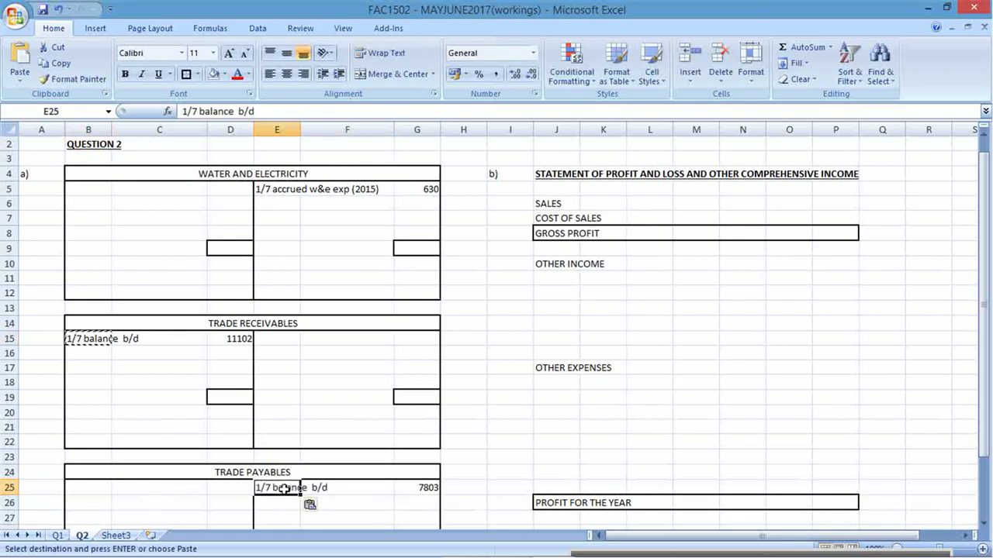
Review the bank receipts and payments in the exam PDF, and enter "31/7 bank CRJ" in E15 of the Excel workbook
key(alt+Tab)
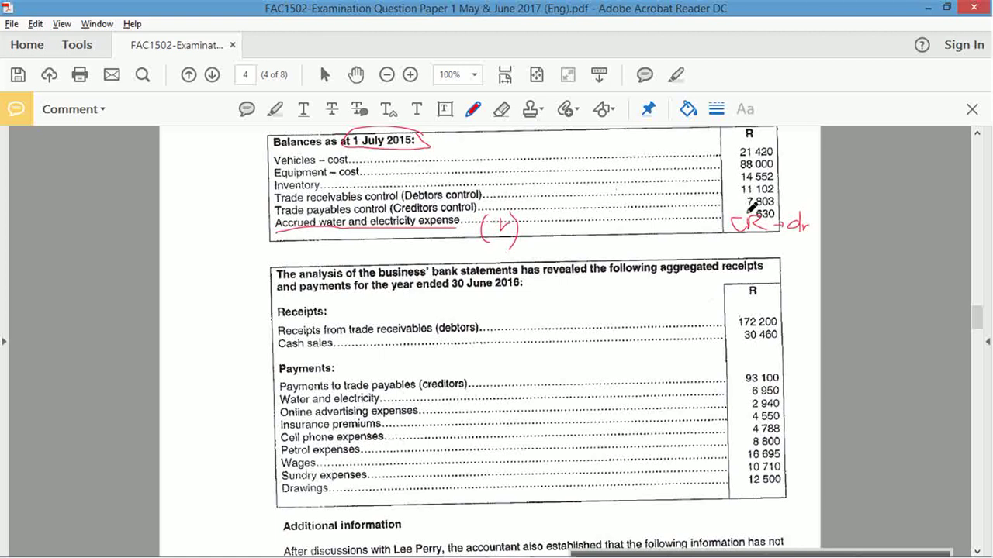
drag(767, 178, 781, 203)
click(977, 551)
drag(977, 550, 977, 551)
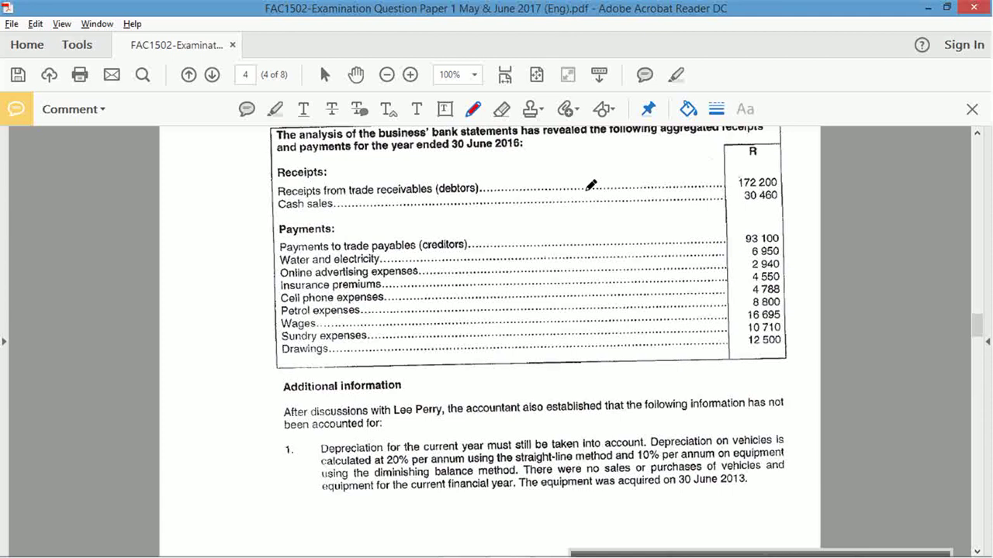
key(alt+Tab)
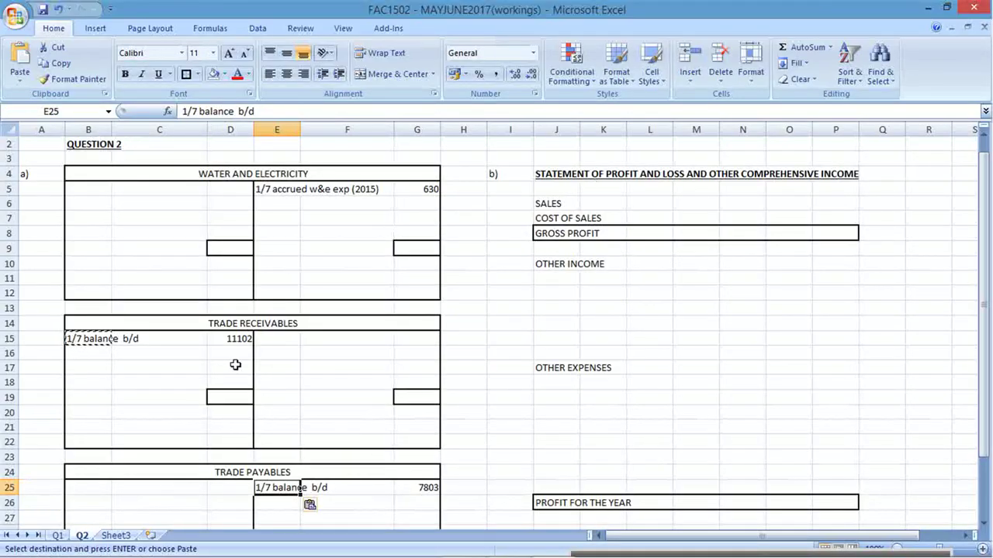
click(273, 342)
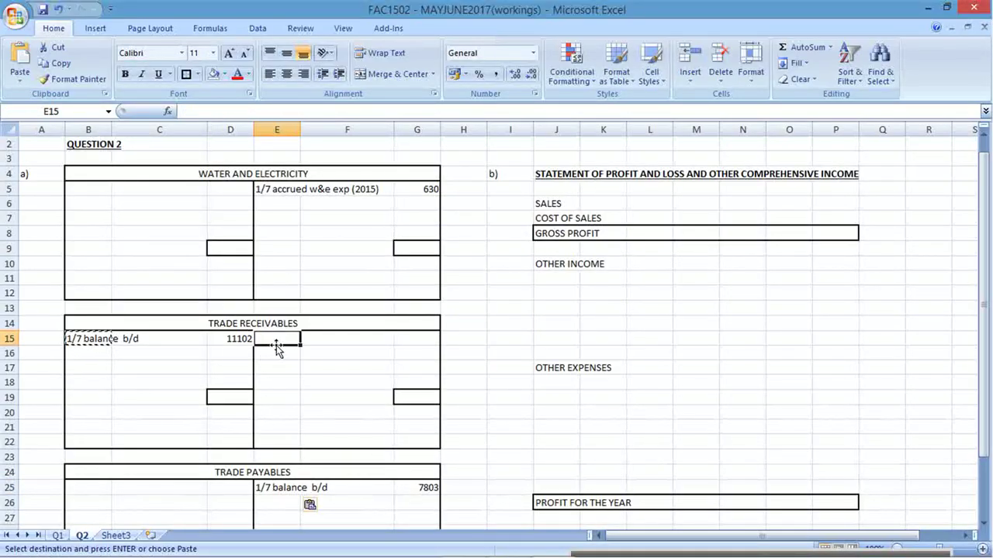
text(31/)
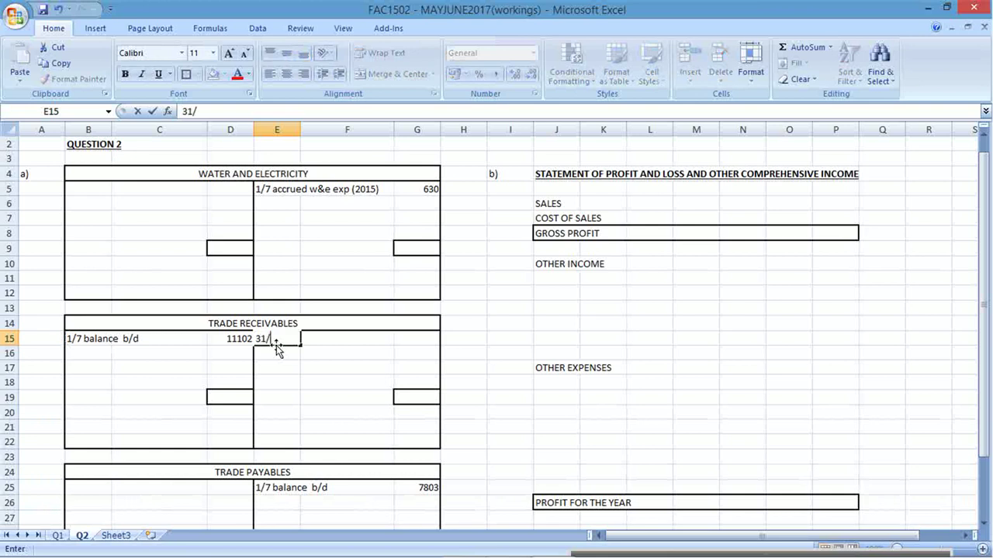
text(7 ban)
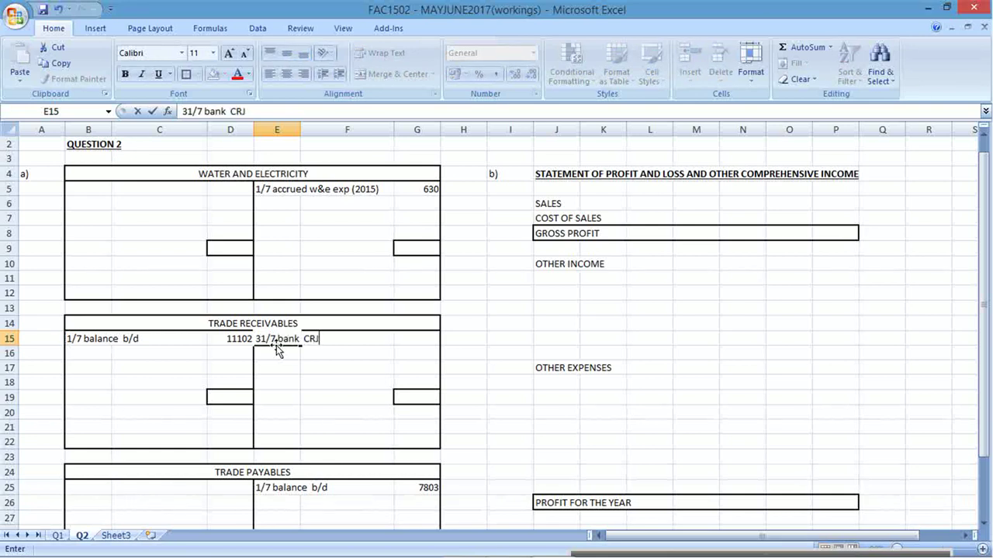
text(k  CRJ)
key(Tab)
Look up the receipts from trade receivables in the exam PDF and enter 172200 in G15 of the Excel workbook
key(Tab)
key(alt+Tab)
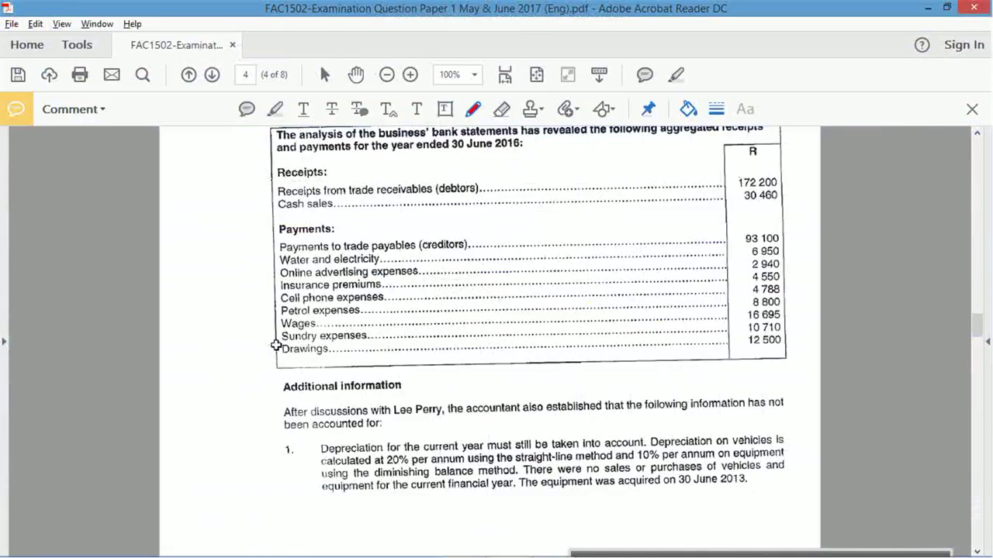
key(alt+Tab)
text(17220)
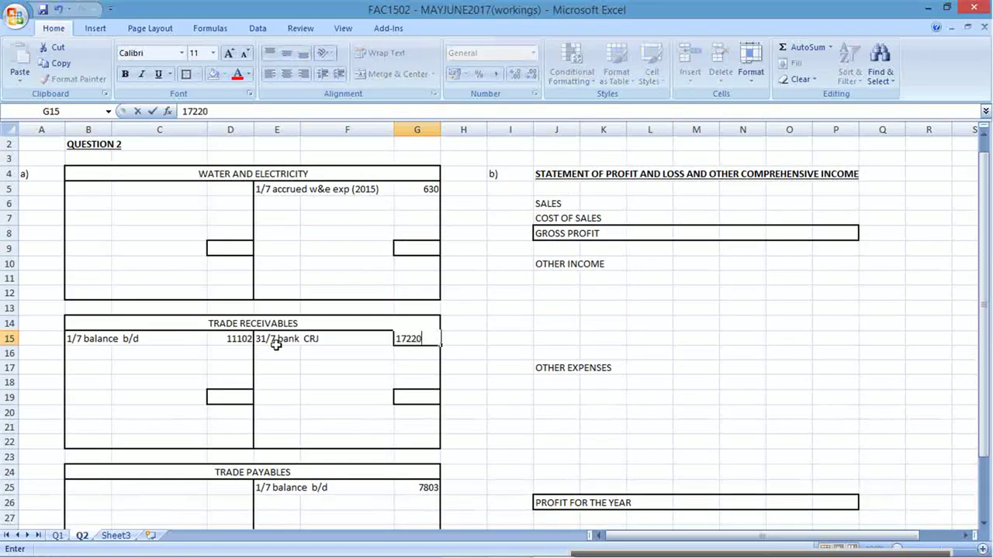
key(Return)
Look up cash sales in the exam PDF and extend the SALES label in J6 of the Excel workbook to "SALES (30460"
key(alt+Tab)
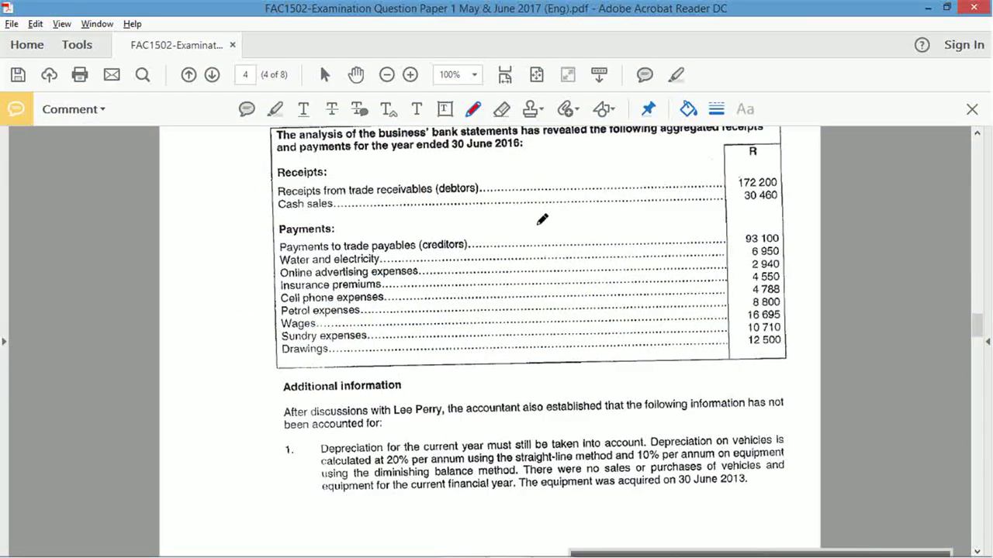
key(alt+Tab)
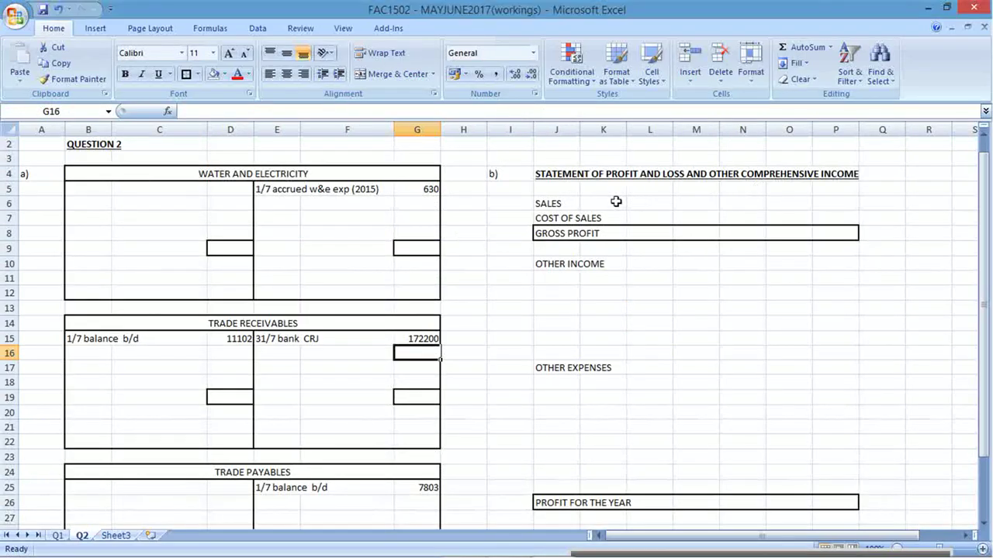
drag(543, 203, 855, 211)
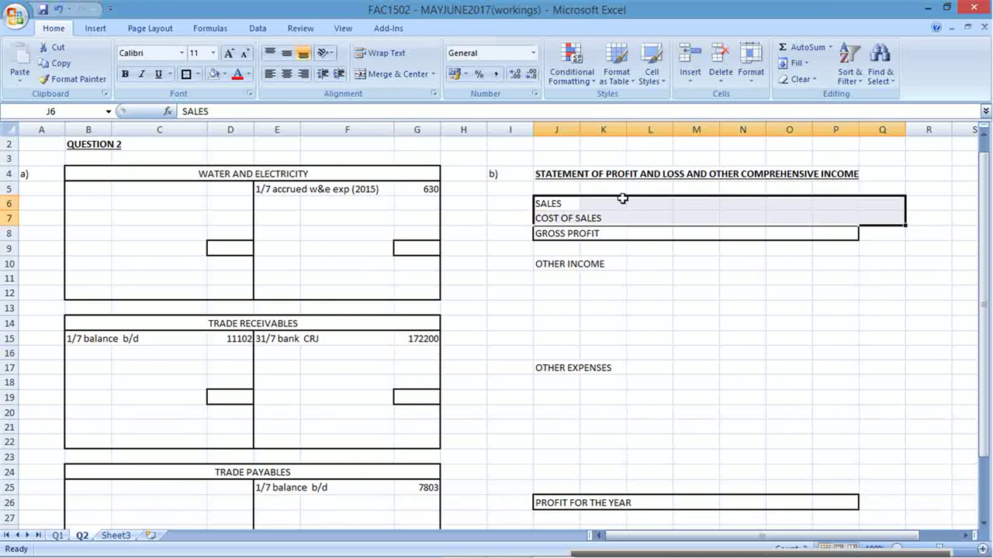
click(554, 202)
click(382, 112)
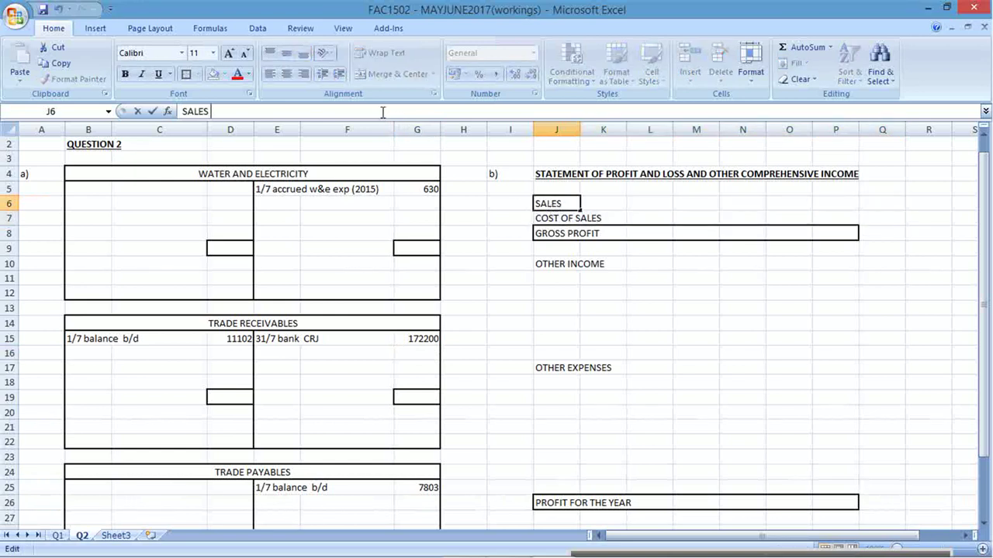
text(()
key(alt+Tab)
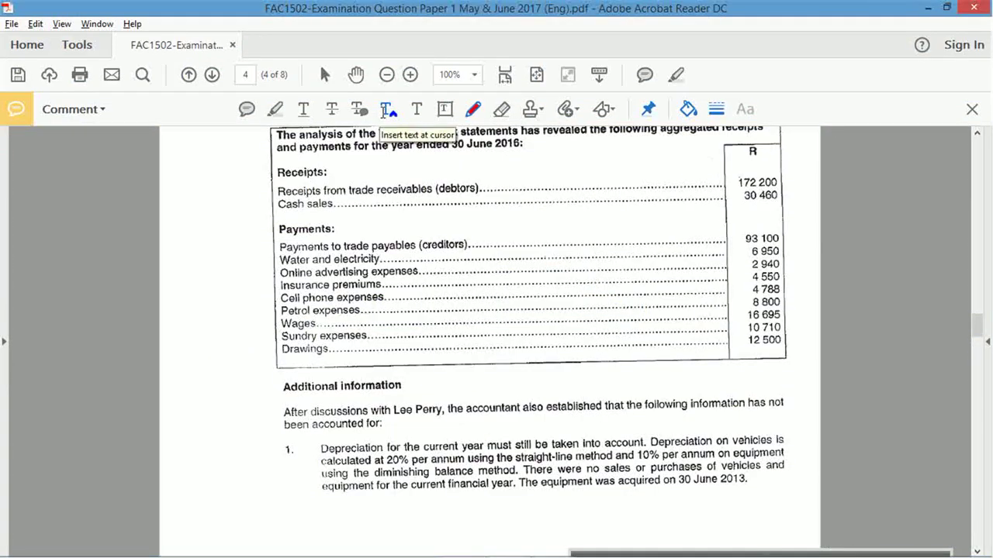
key(alt+Tab)
text(30460)
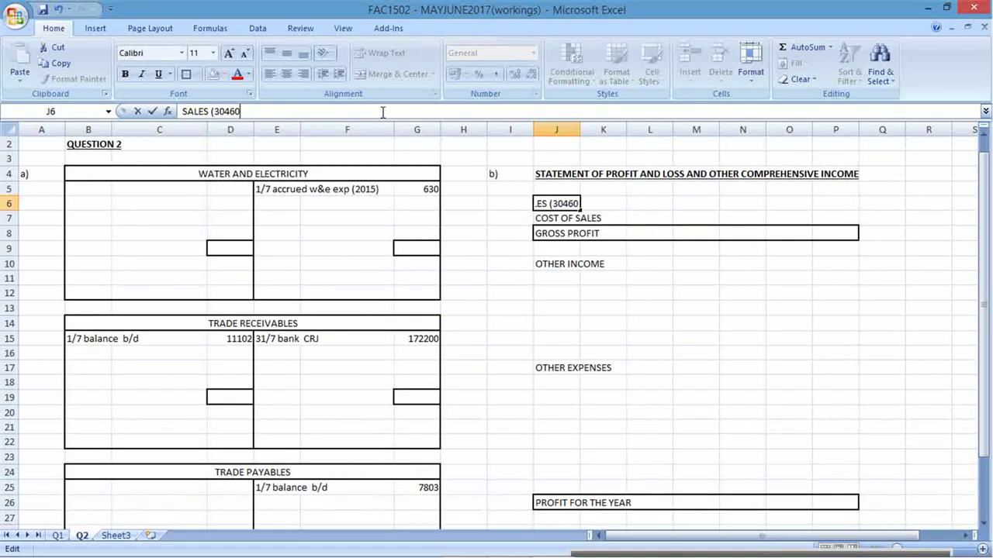
key(Return)
drag(540, 201, 836, 202)
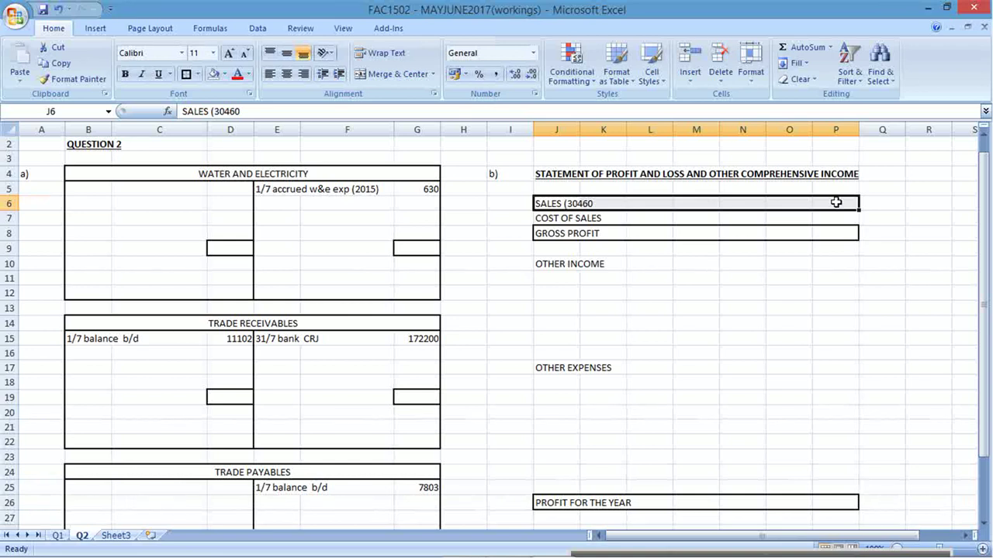
Check the payments in the exam PDF, and copy the bank label from E15 to B25 under TRADE PAYABLES in the Excel workbook
key(alt+Tab)
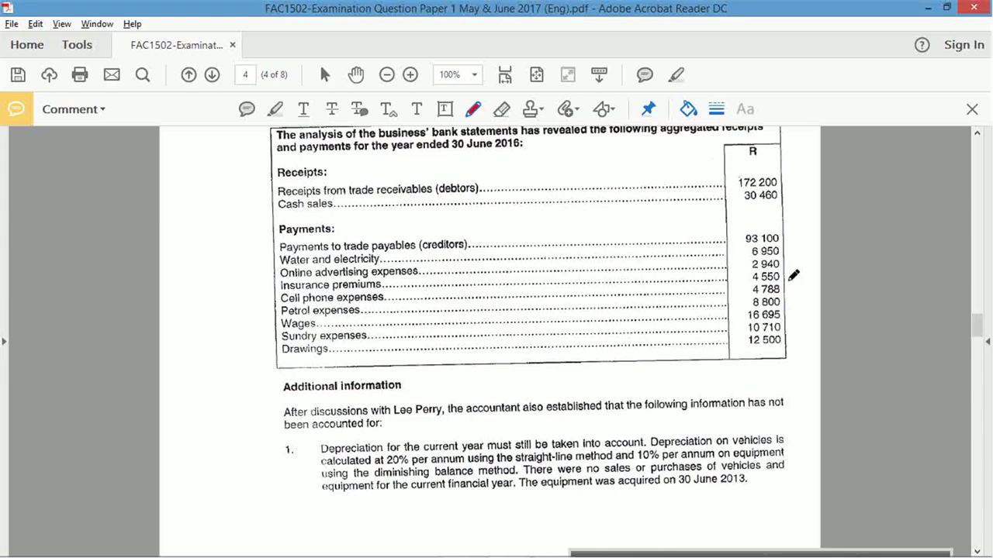
key(alt+Tab)
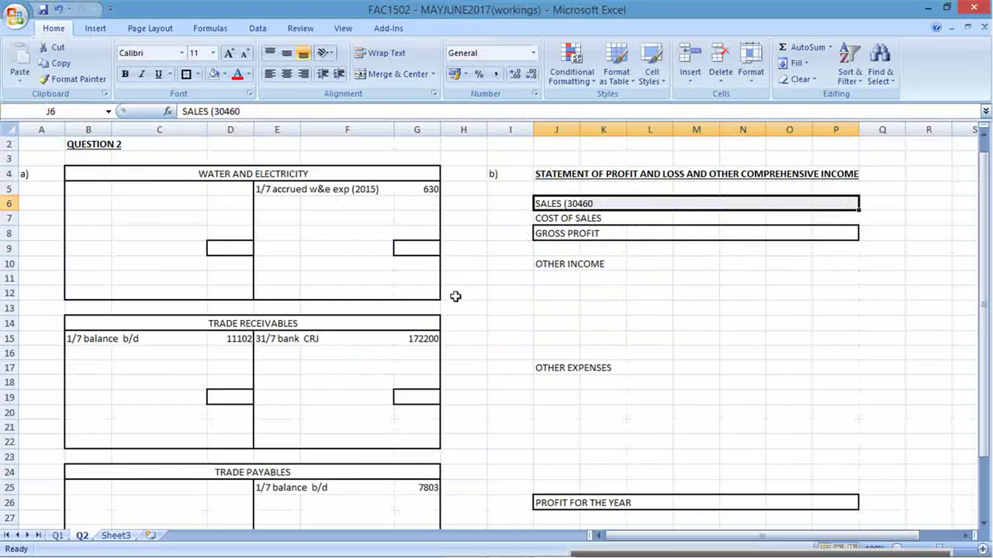
click(124, 488)
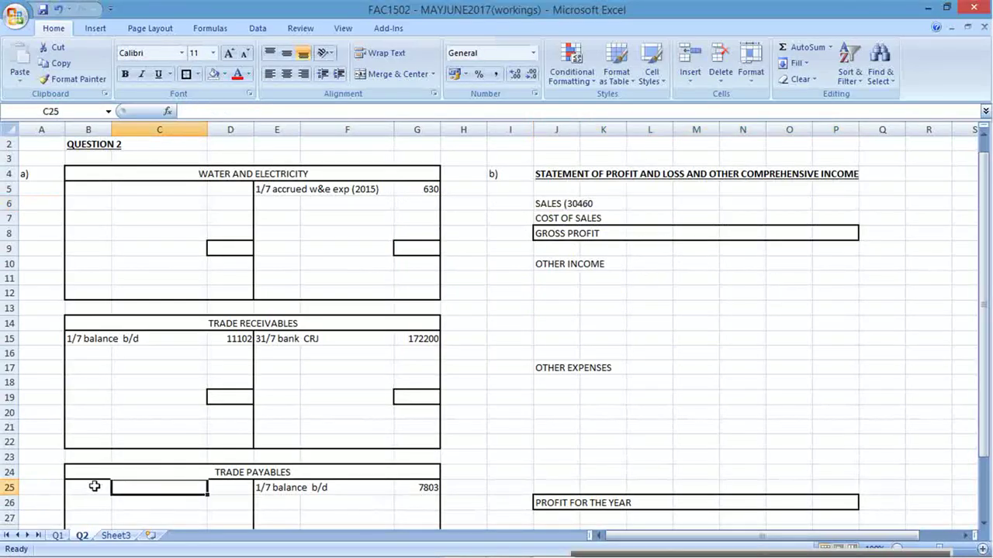
click(95, 487)
drag(277, 338, 348, 339)
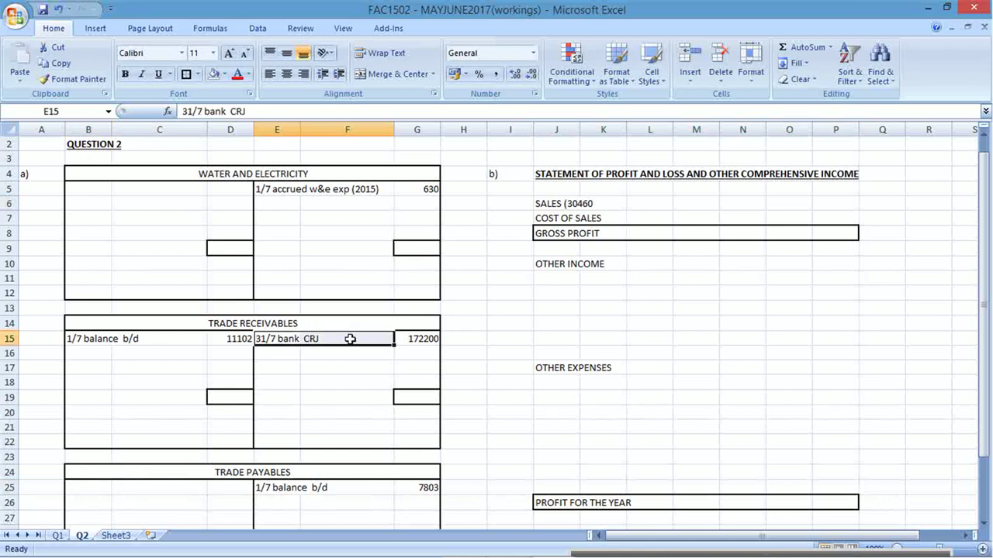
key(ctrl+c)
click(84, 489)
key(ctrl+v)
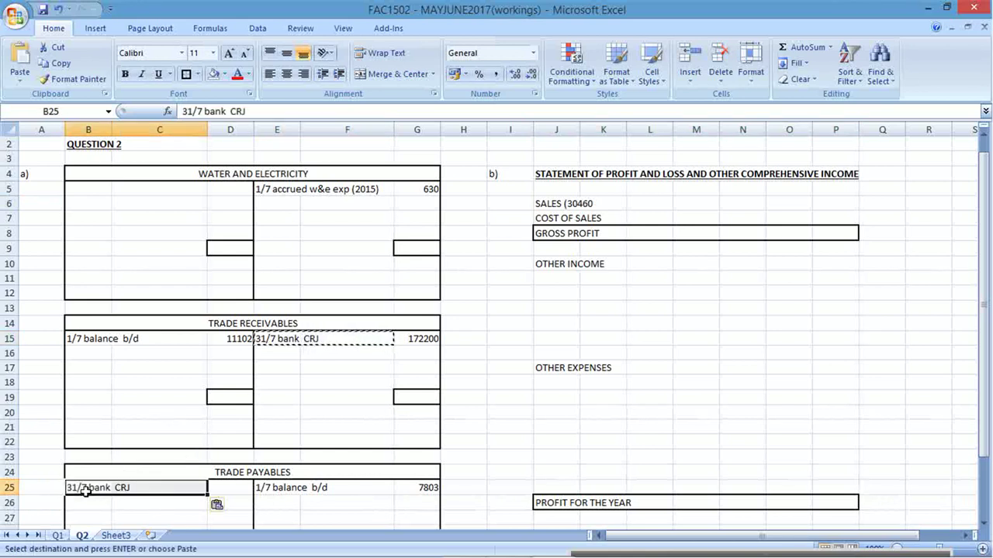
Change the journal reference in the B25 label so that it reads "31/7 bank CPJ"
key(Escape)
click(106, 489)
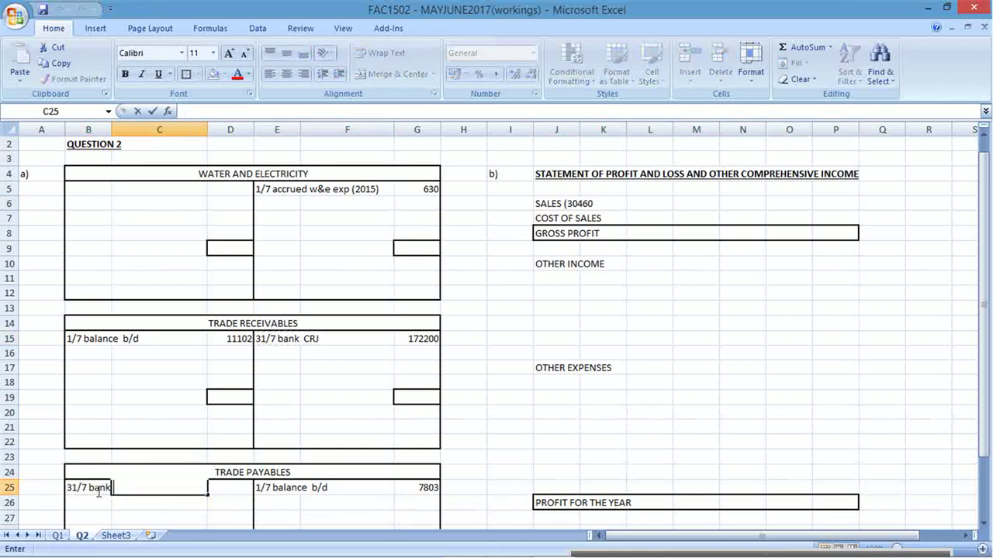
double_click(105, 489)
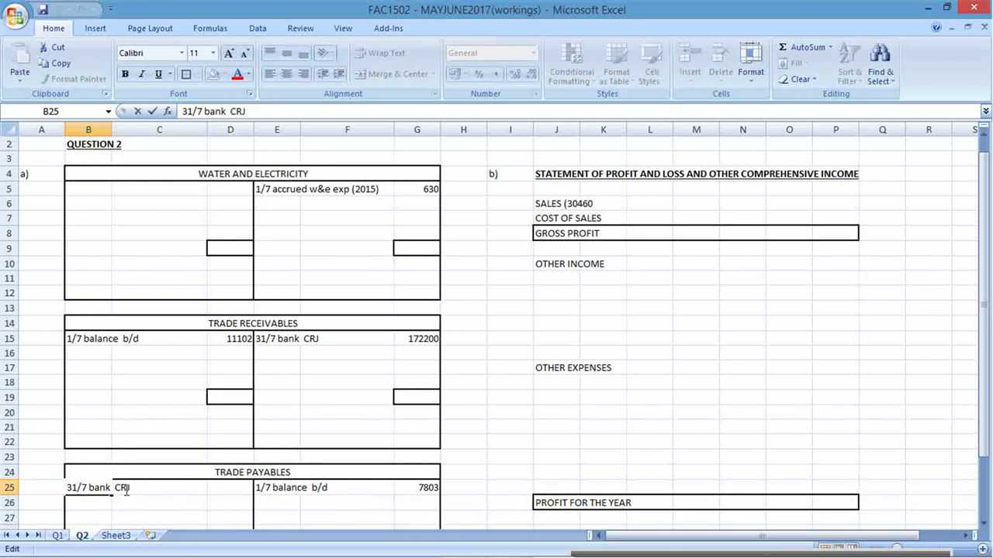
key(Escape)
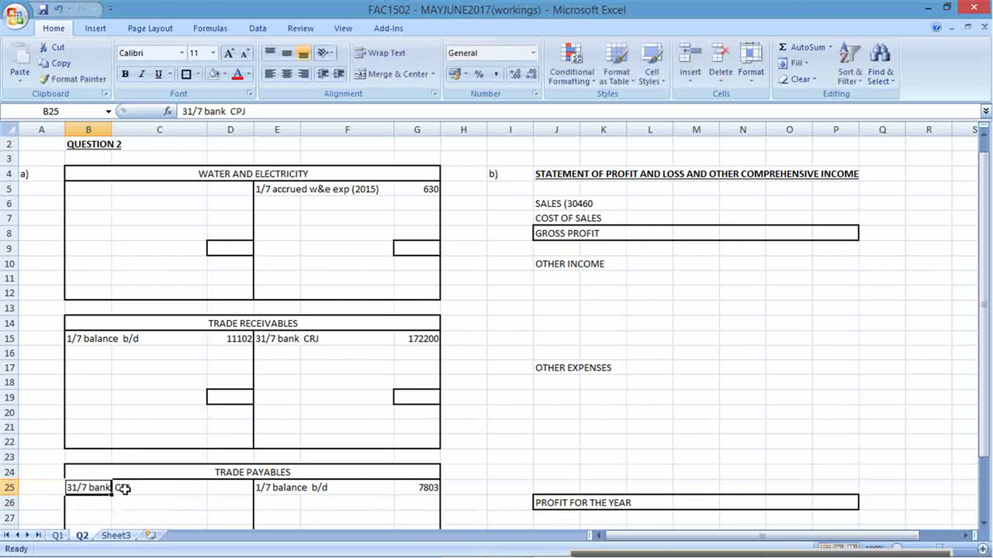
Look up the payments to trade payables in the exam PDF and enter 93100 in D25 of the Excel workbook
key(Right)
key(Right)
key(alt+Tab)
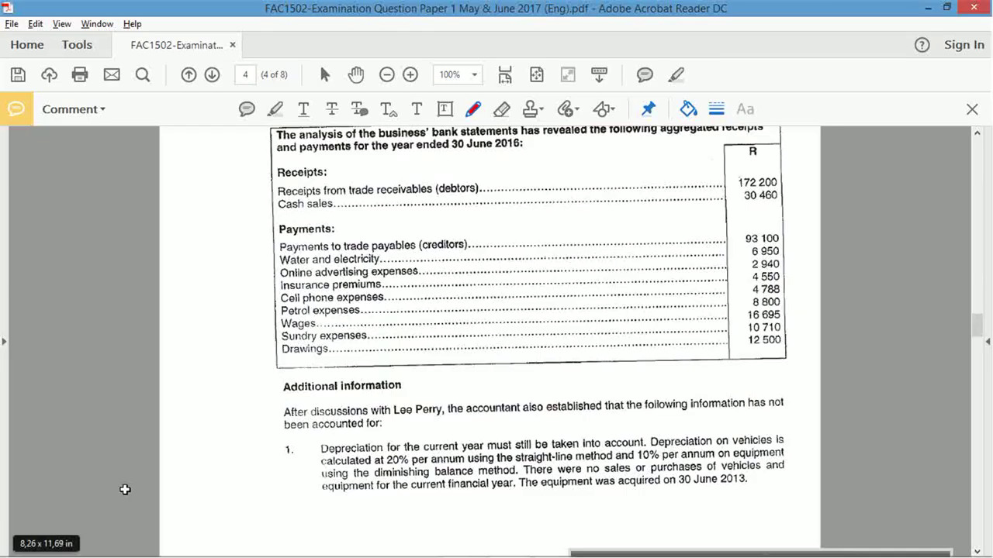
key(alt+Tab)
text(9310)
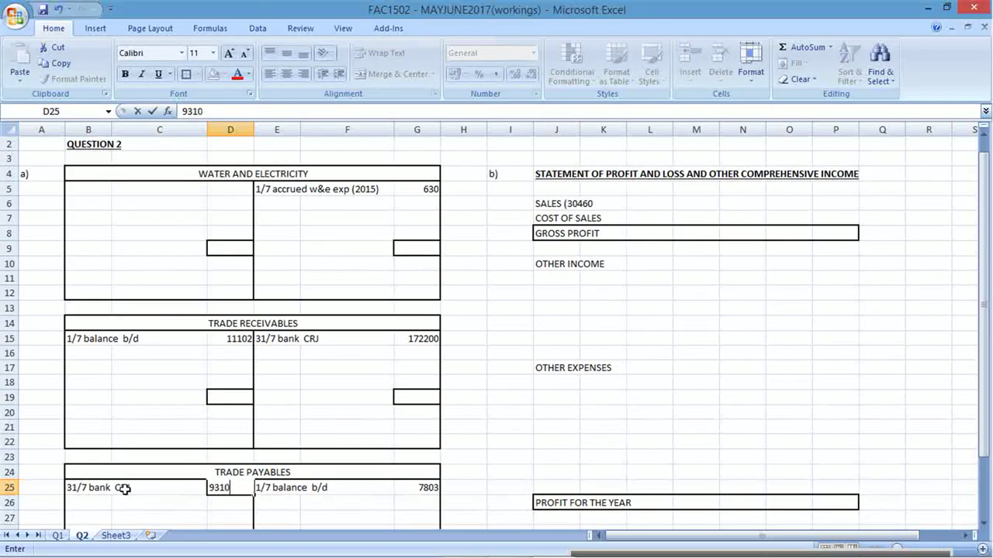
text(0)
key(Return)
Look up the water and electricity payment in the exam PDF and enter 6950 in D5 of the Excel workbook
key(alt+Tab)
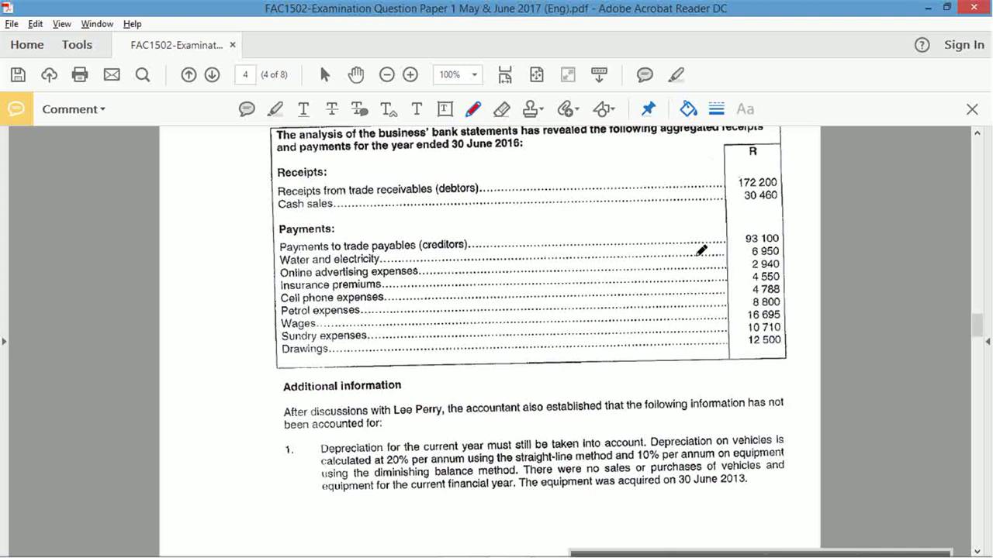
key(alt+Tab)
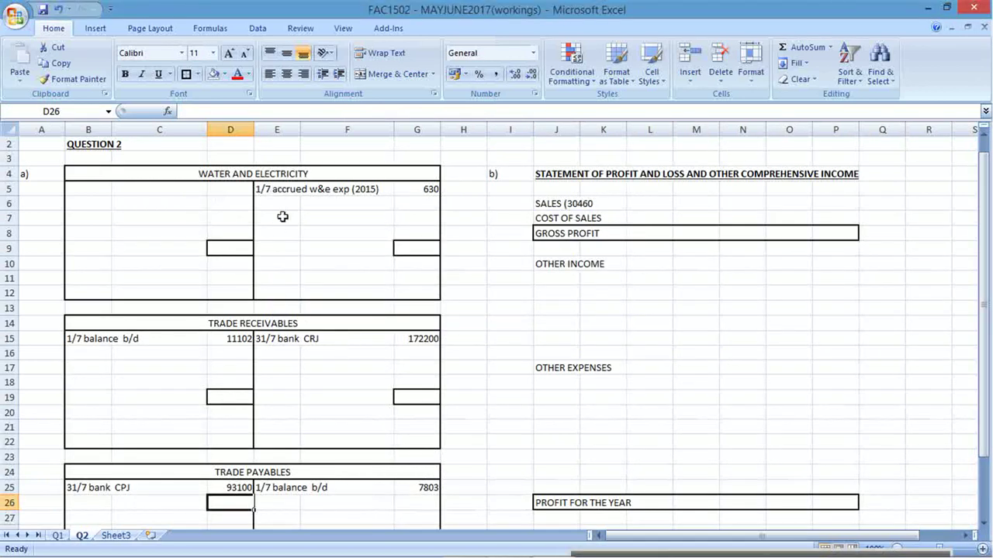
click(223, 192)
text(6950)
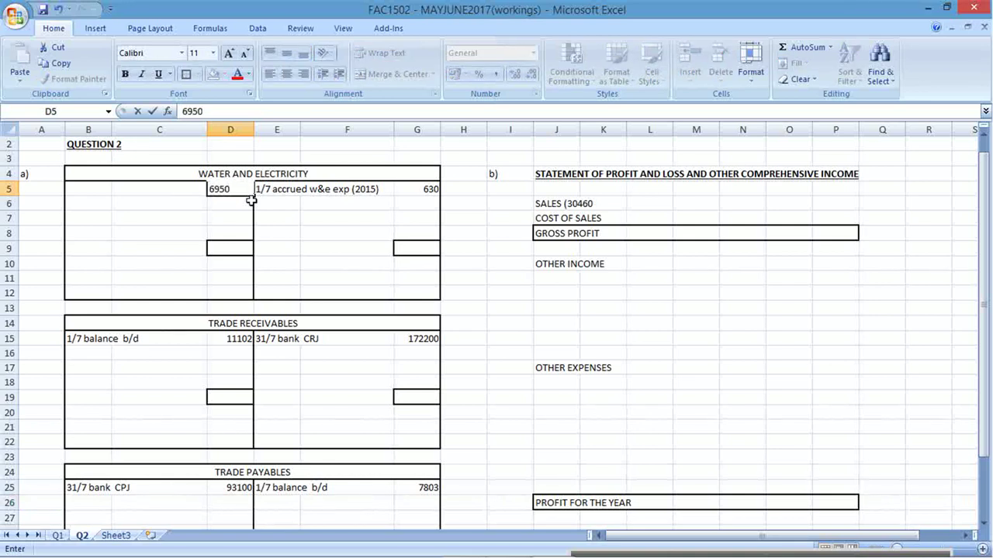
key(alt+Tab)
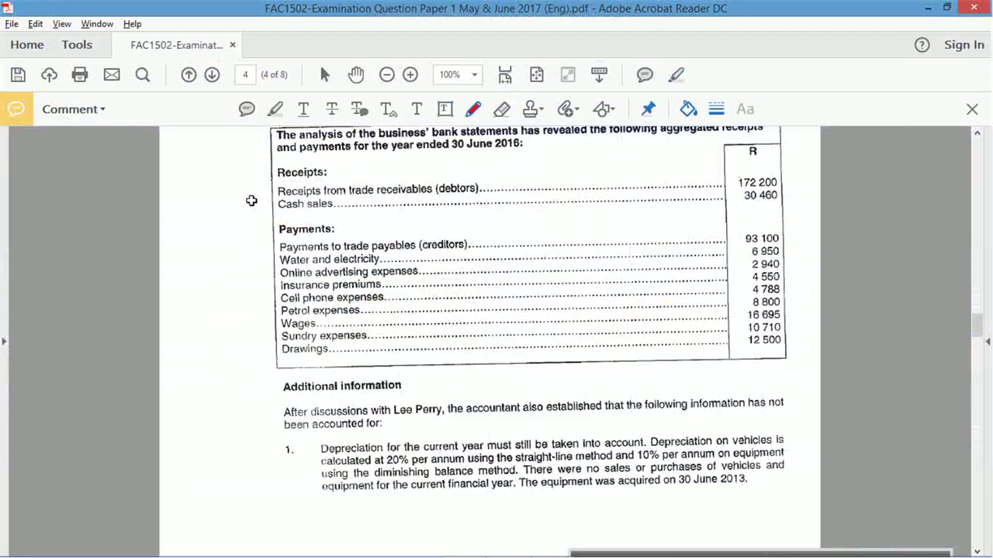
key(alt+Tab)
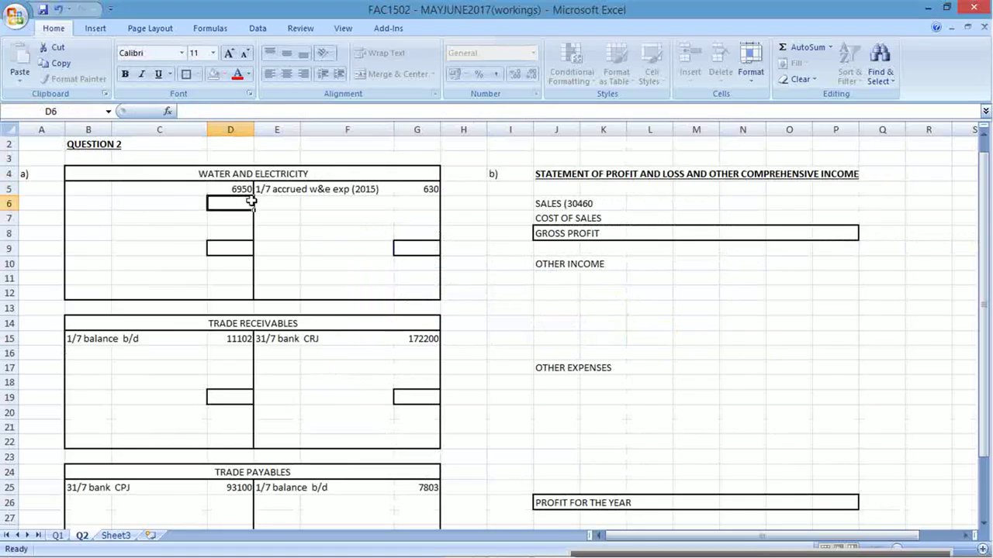
Copy the "31/7 bank CPJ" label from B25 to B5 under WATER AND ELECTRICITY
key(Up)
key(Up)
key(Left)
key(Left)
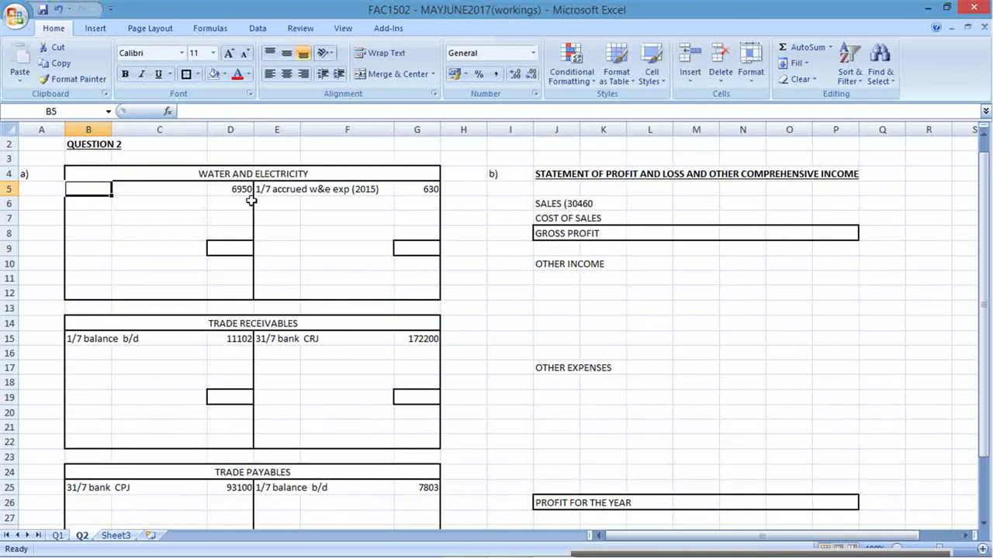
click(87, 487)
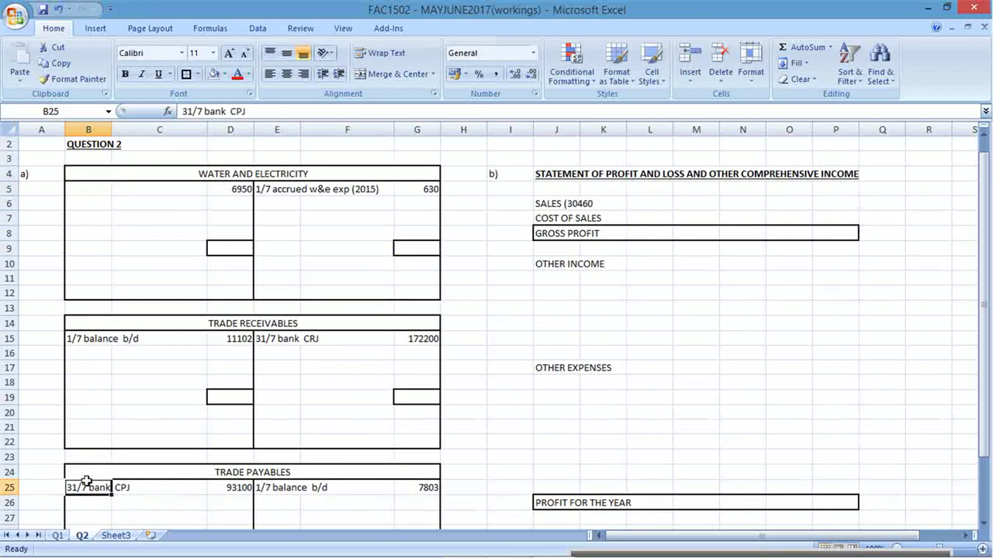
key(ctrl+c)
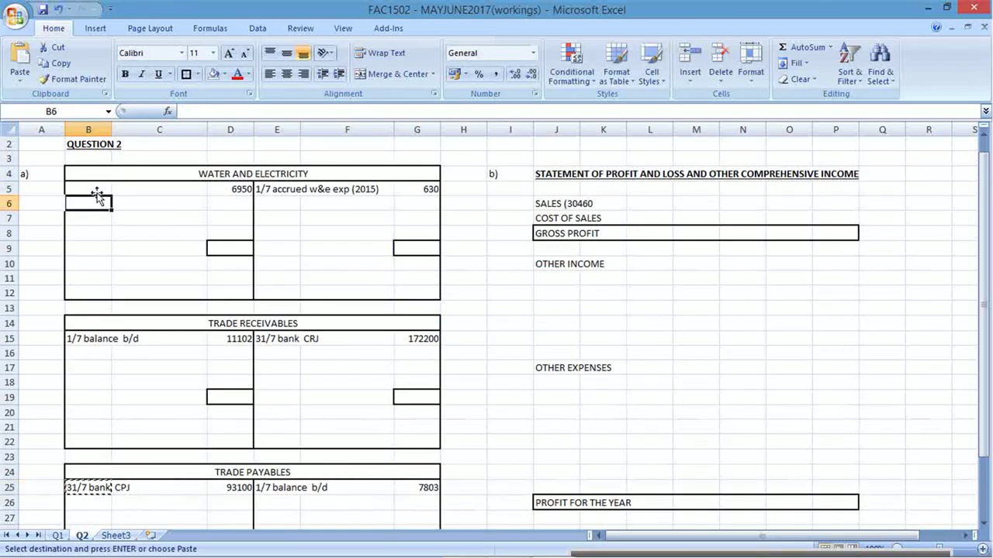
click(98, 191)
key(ctrl+v)
click(132, 245)
Check the payments in the exam PDF and enter "water electricity (see T-account)" in J18 under OTHER EXPENSES in the Excel workbook
key(alt+Tab)
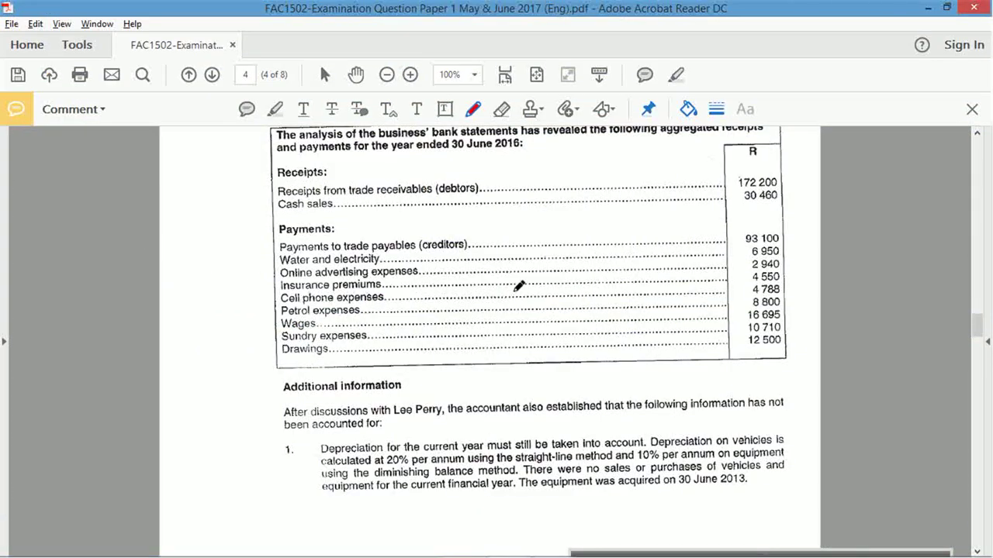
key(alt+Tab)
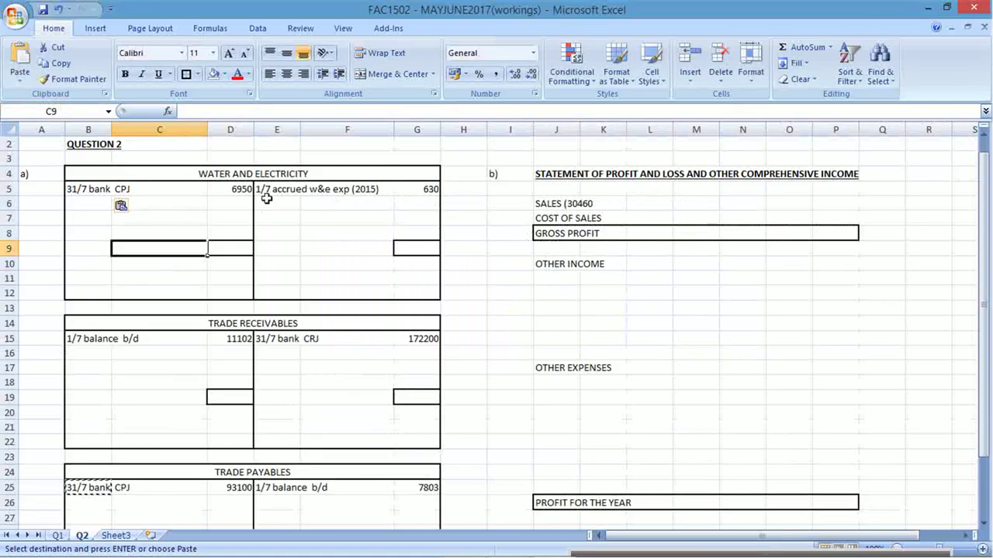
click(565, 383)
key(alt+Tab)
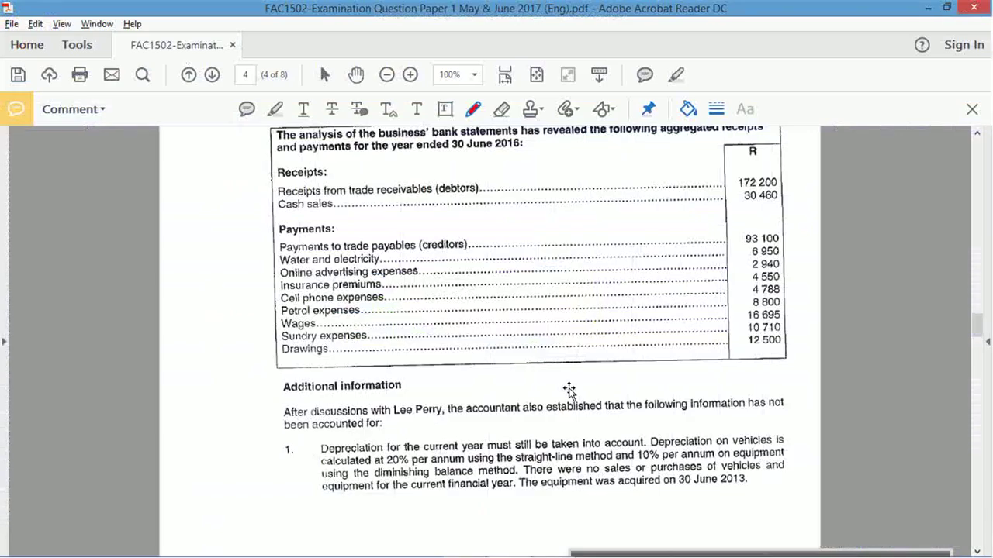
key(alt+Tab)
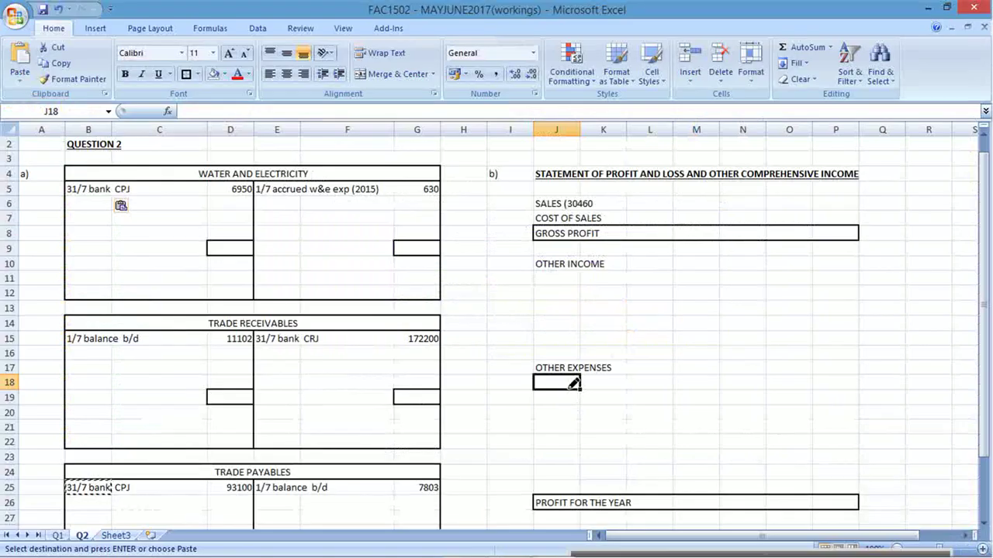
text(water e)
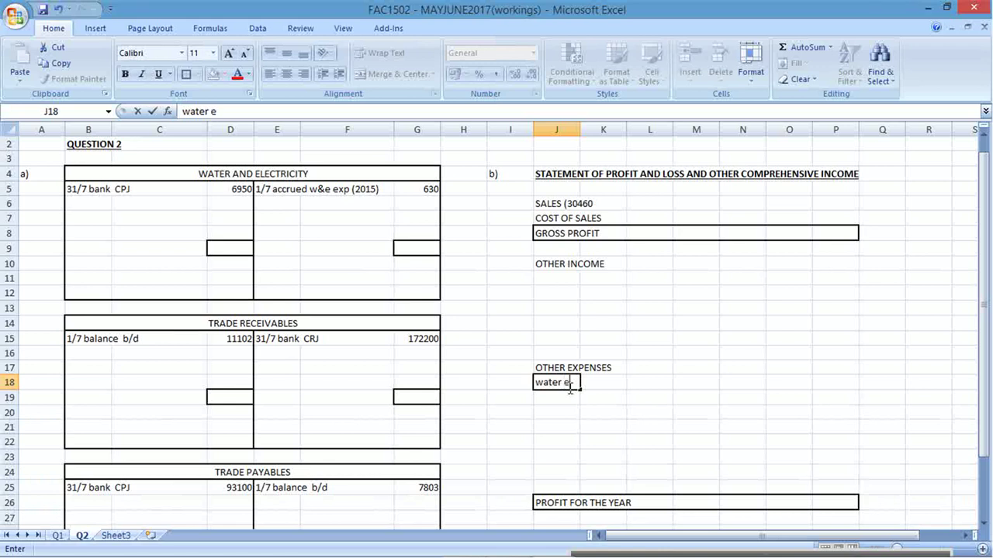
text(lectricity (see T-)
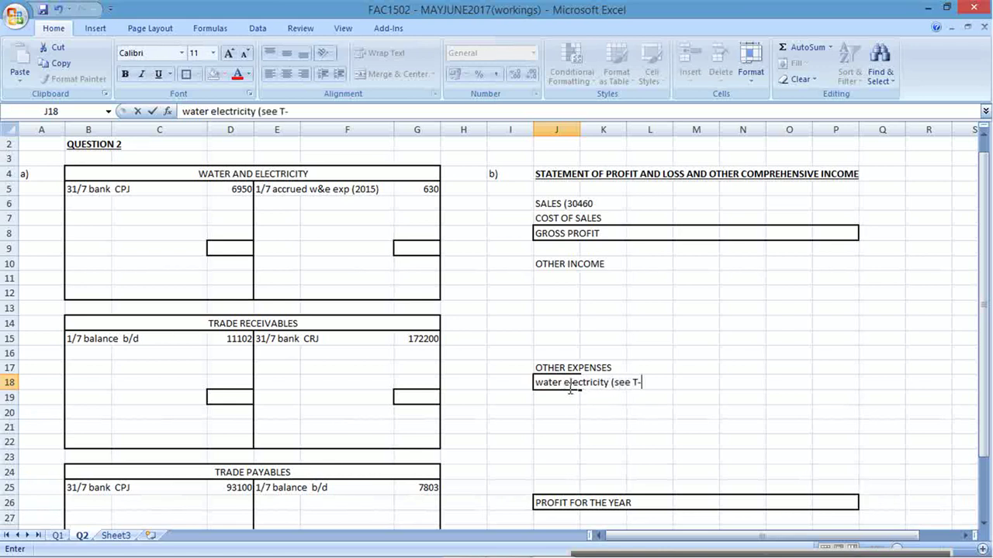
text(account))
key(Return)
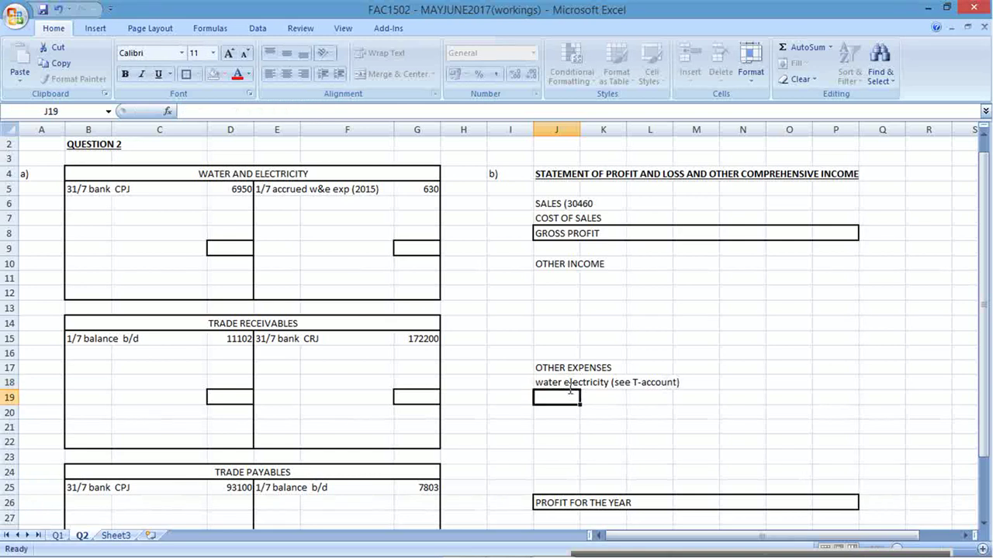
click(571, 384)
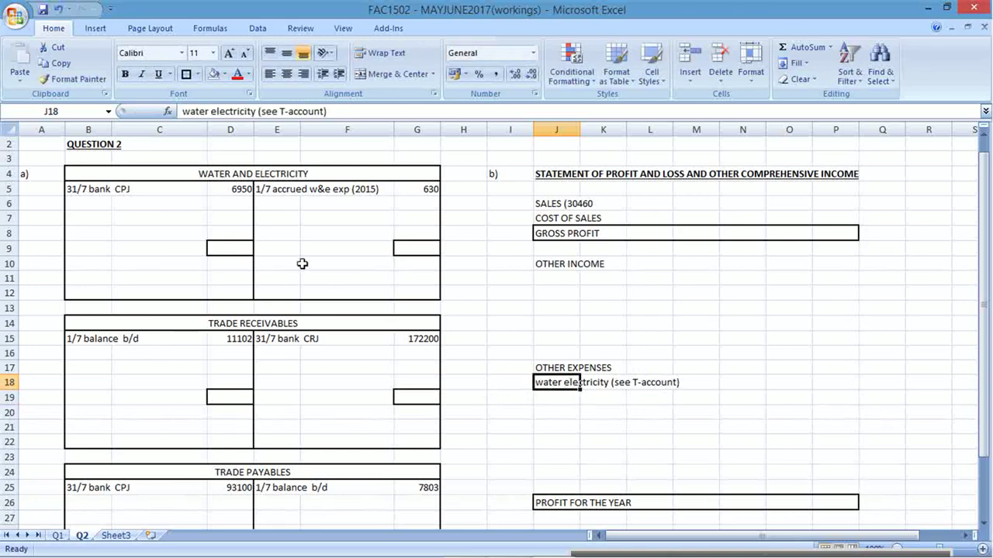
drag(203, 182, 225, 292)
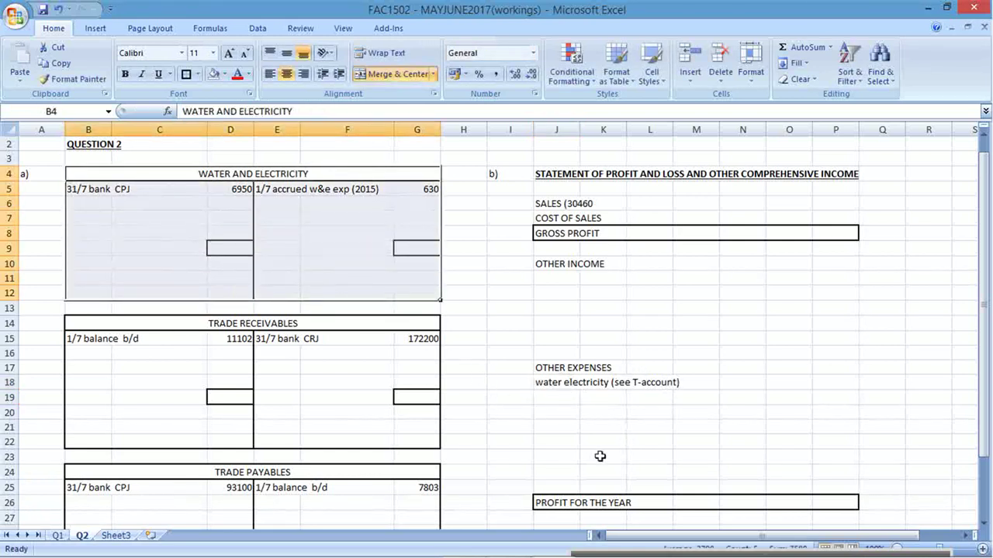
Look up the online advertising expenses in the exam PDF and enter "advertising (2940" in J19 of the Excel workbook
click(557, 396)
key(alt+Tab)
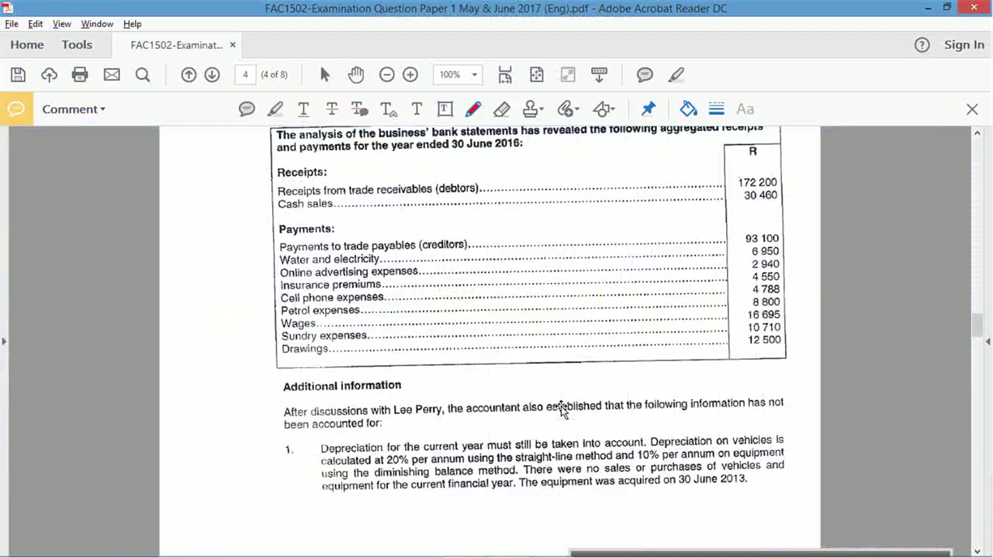
key(alt+Tab)
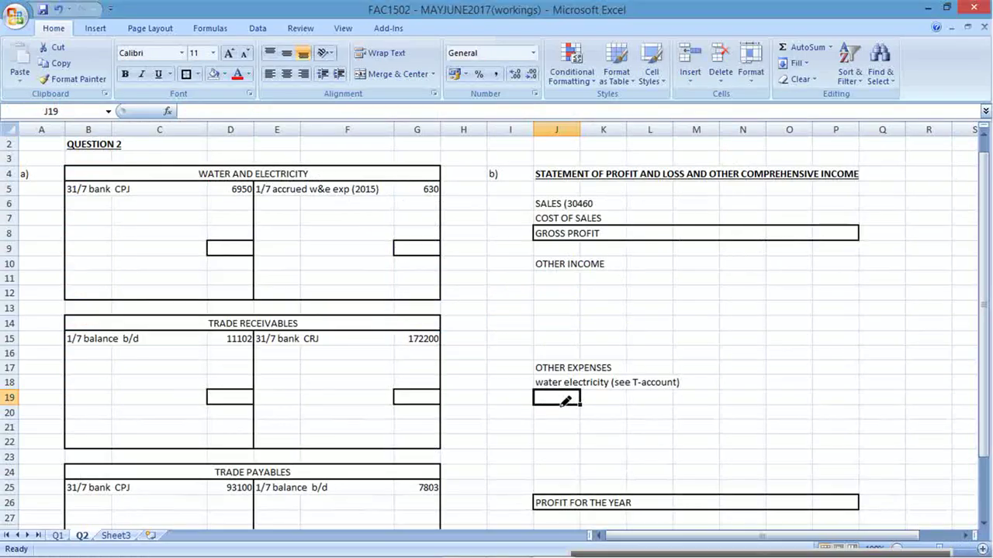
text(advertising ()
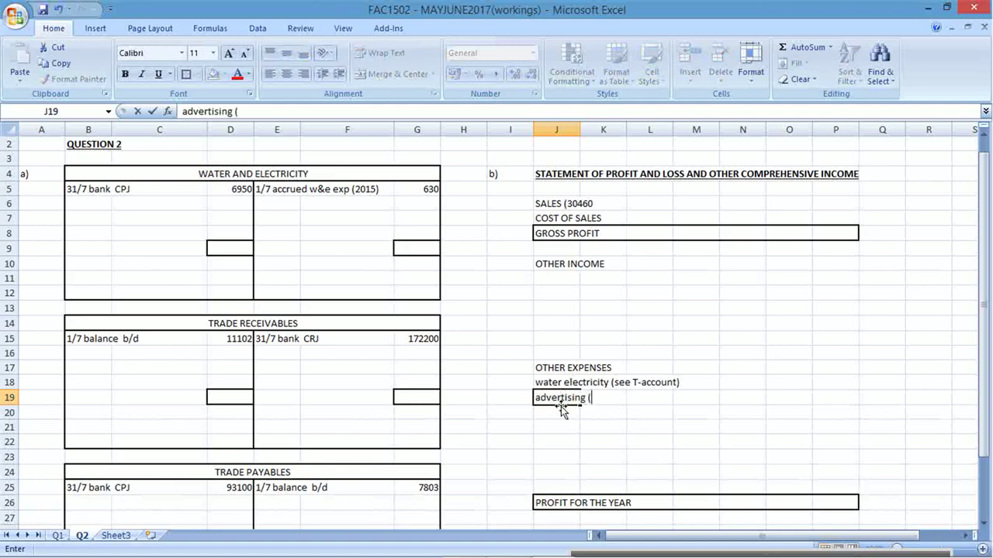
key(alt+Tab)
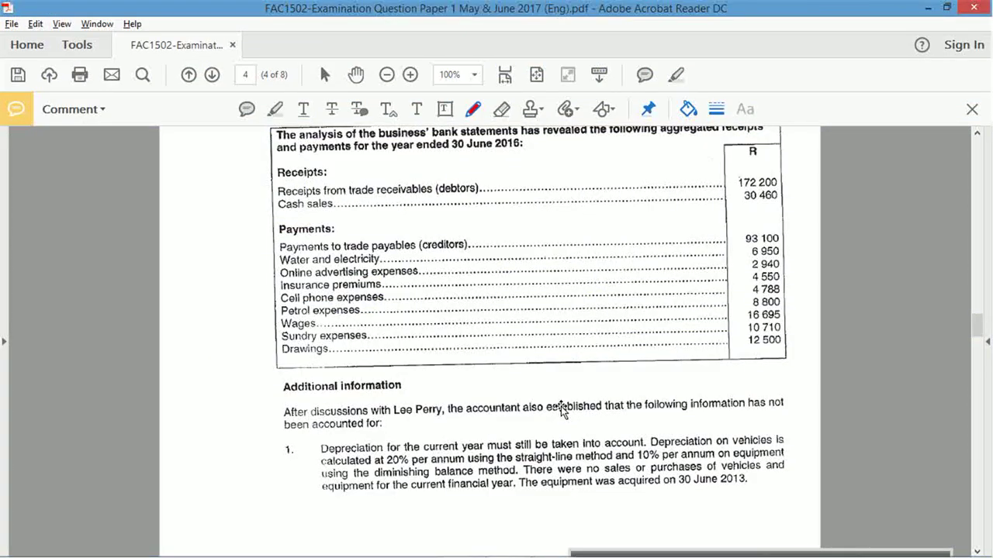
key(alt+Tab)
text(2940)
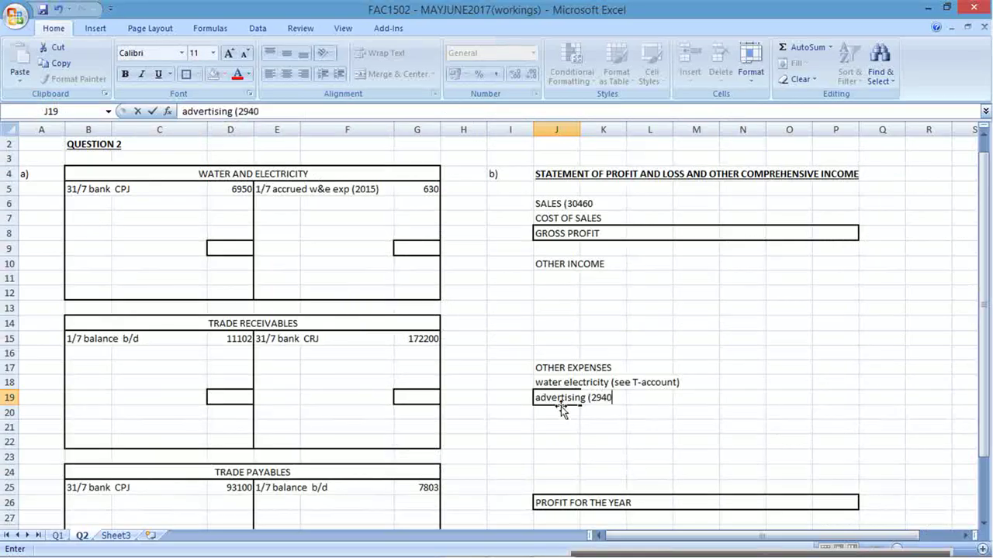
key(Return)
Look up the insurance premiums in the exam PDF and enter "insurance (4550" in J20 of the Excel workbook
key(alt+Tab)
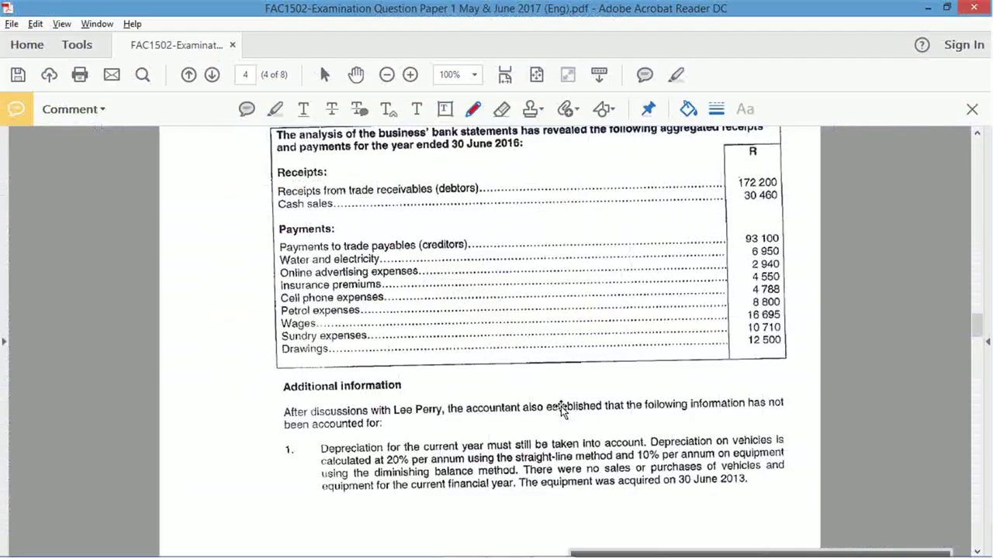
key(alt+Tab)
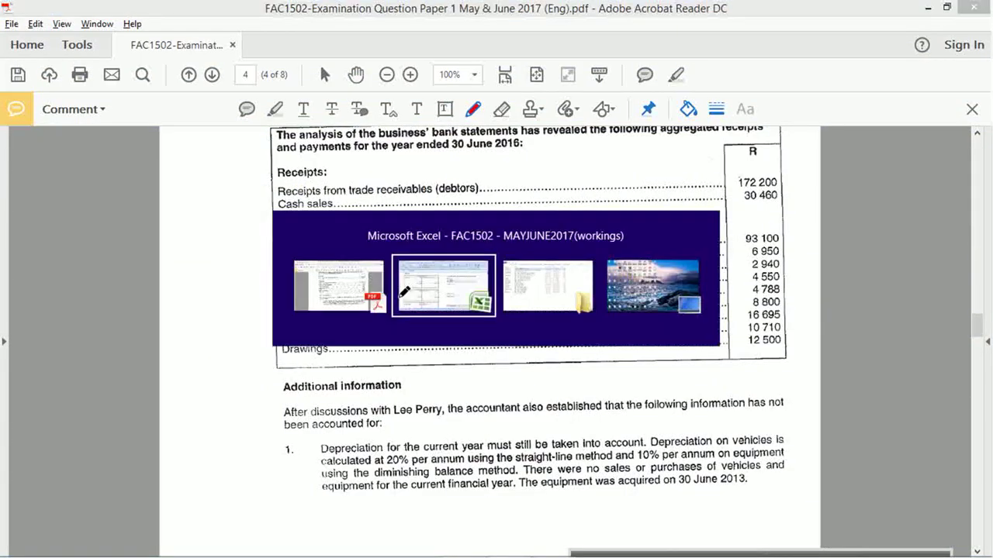
text(insurance ()
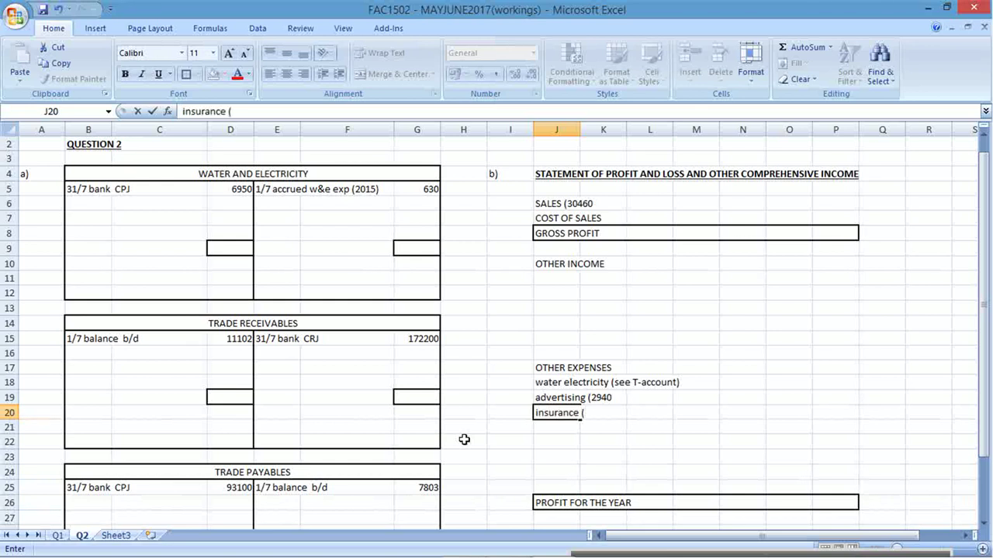
text(4550)
Look up the cell phone expenses in the exam PDF and enter "cellphone expenses (4788" in J21 of the Excel workbook
key(alt+Tab)
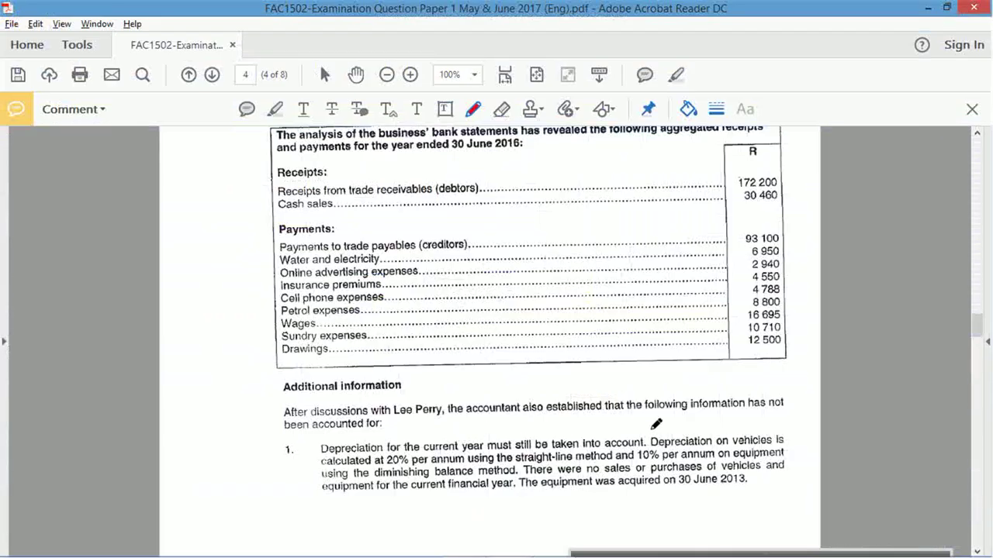
key(alt+Tab)
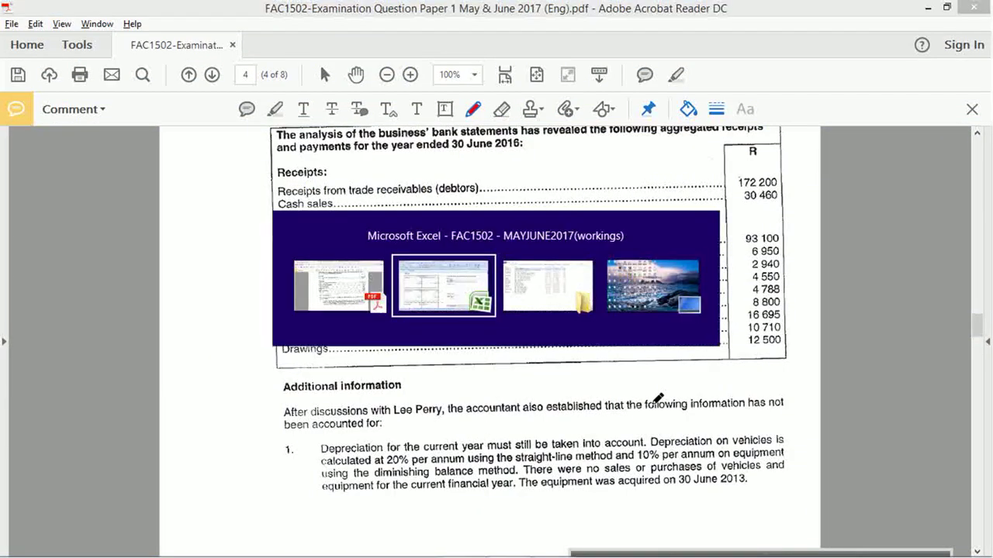
text(cellpho)
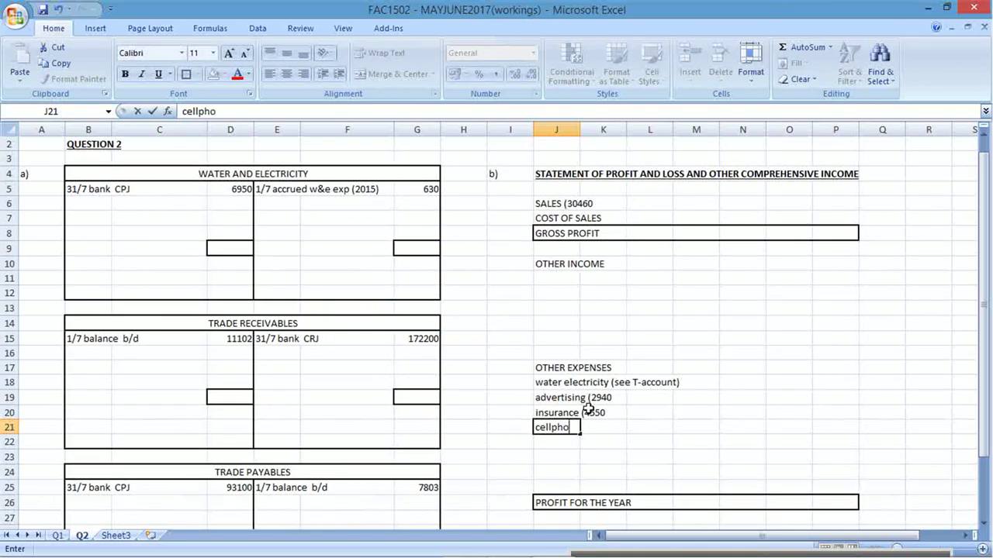
text(ne expenses ()
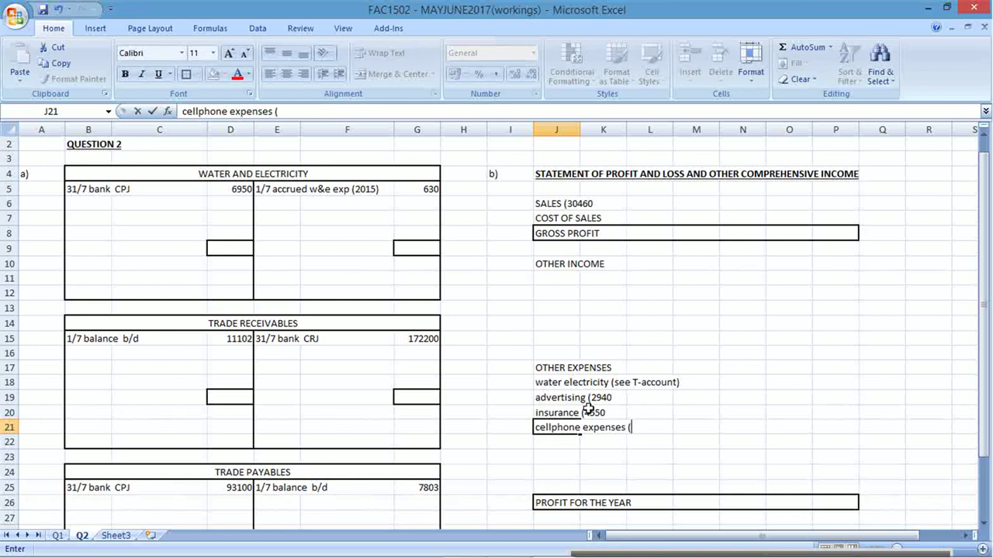
text(4788))
key(Return)
Look up the petrol expenses in the exam PDF and enter "petrol expenses (8800" in J22 of the Excel workbook
key(alt+Tab)
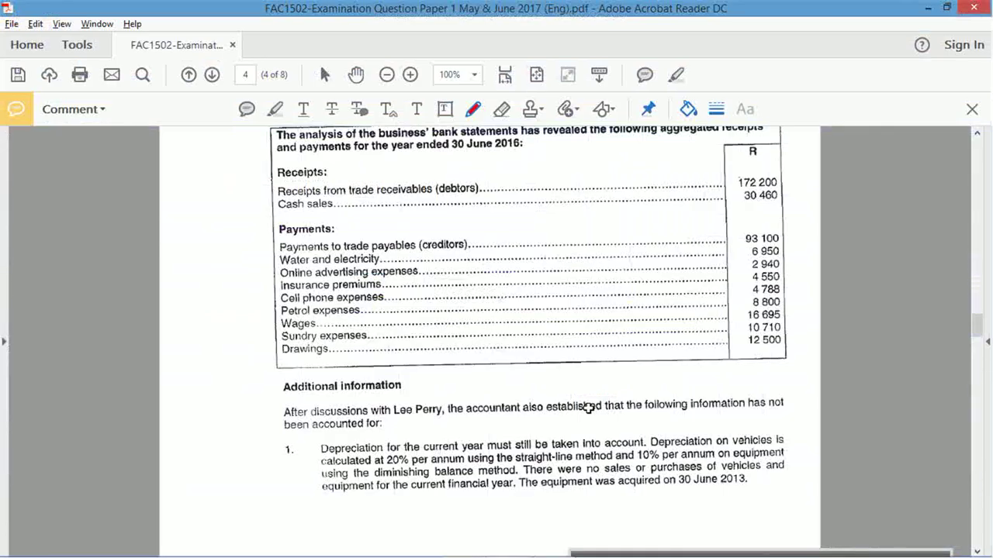
key(alt+Tab)
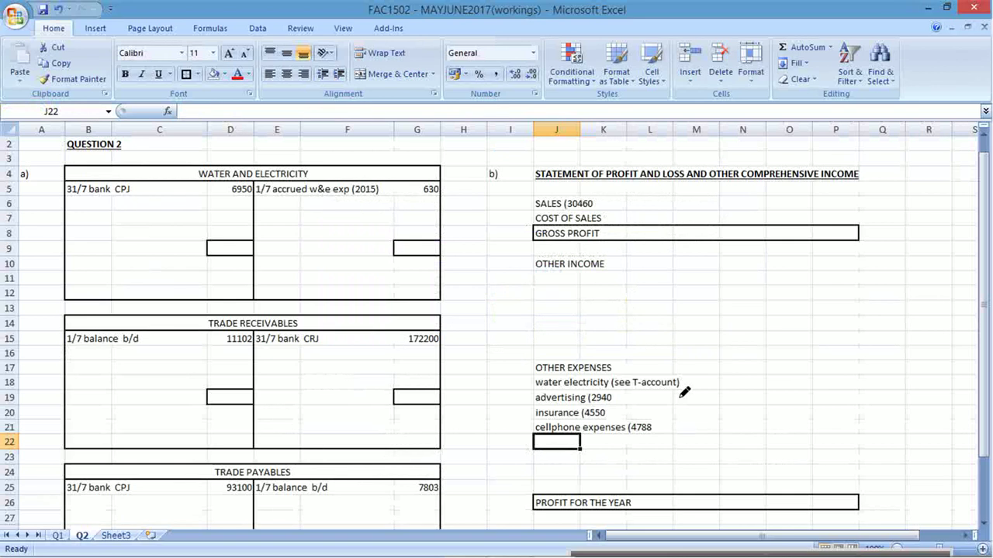
text(petrol ex)
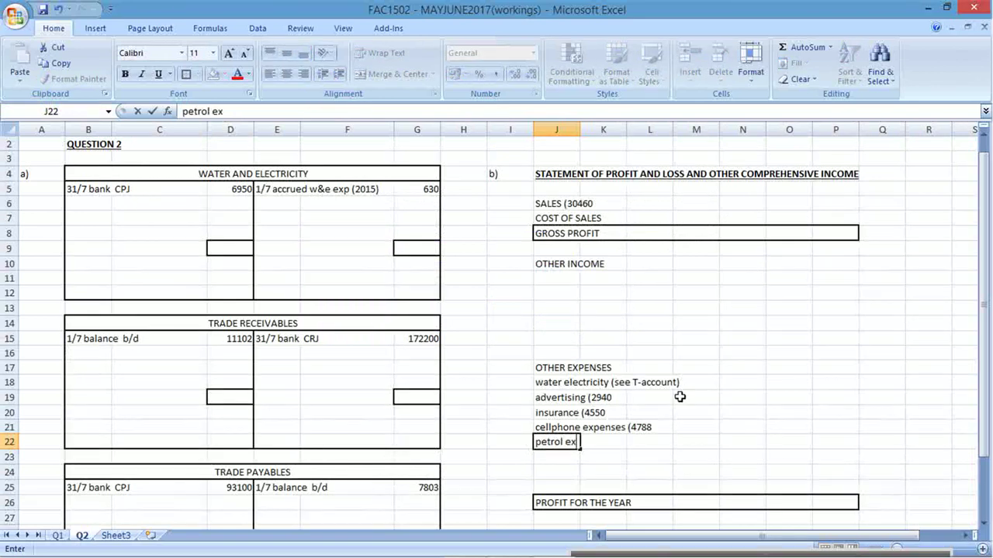
text(penses ()
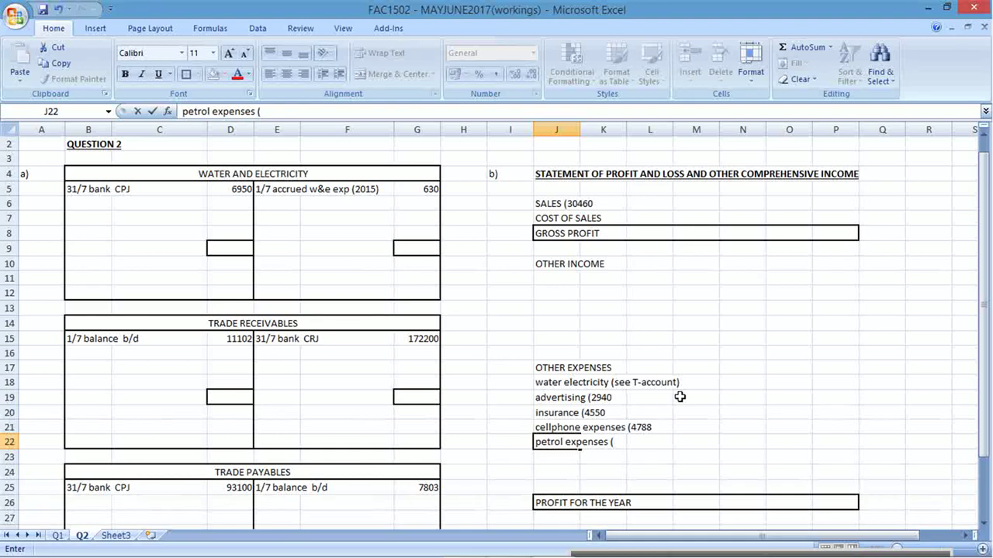
key(alt+Tab)
key(alt+Tab)
text(8800)
key(Return)
Look up the wages in the exam PDF and enter "wages (16695" in J23 of the Excel workbook
key(alt+Tab)
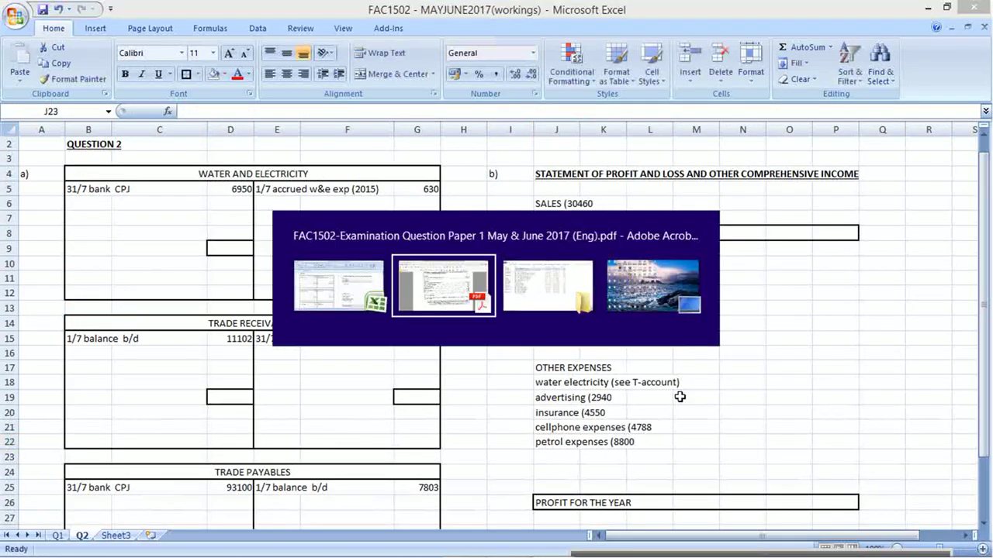
key(alt+Tab)
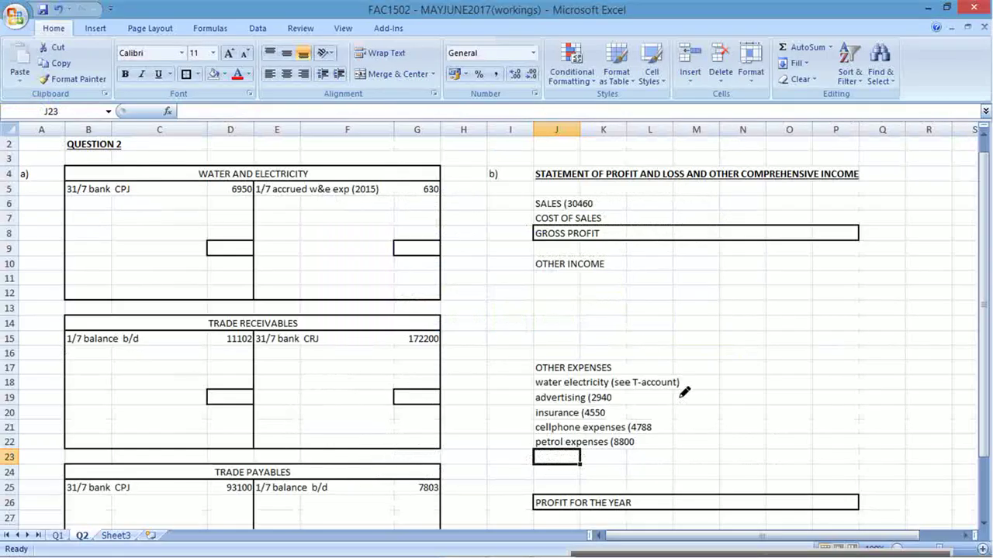
text(wages ()
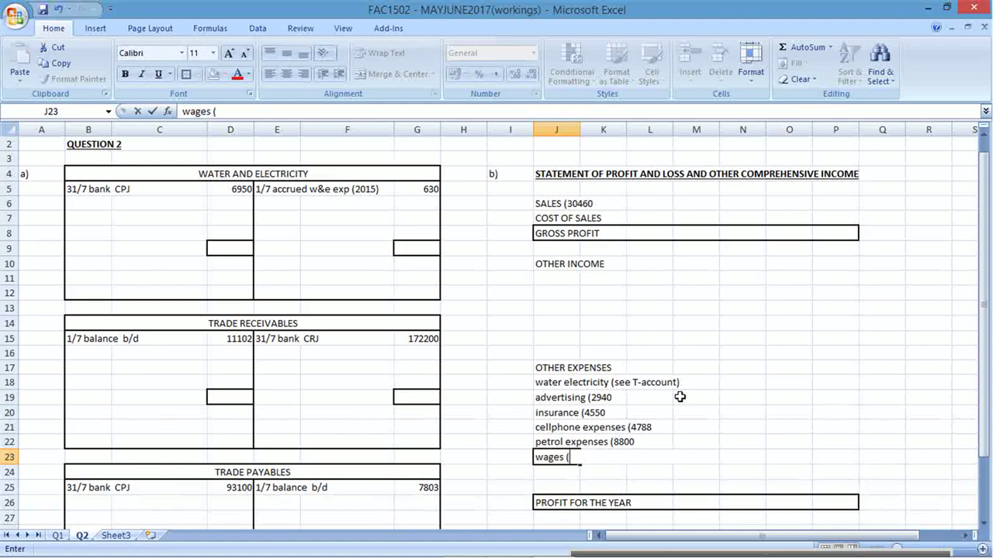
key(alt+Tab)
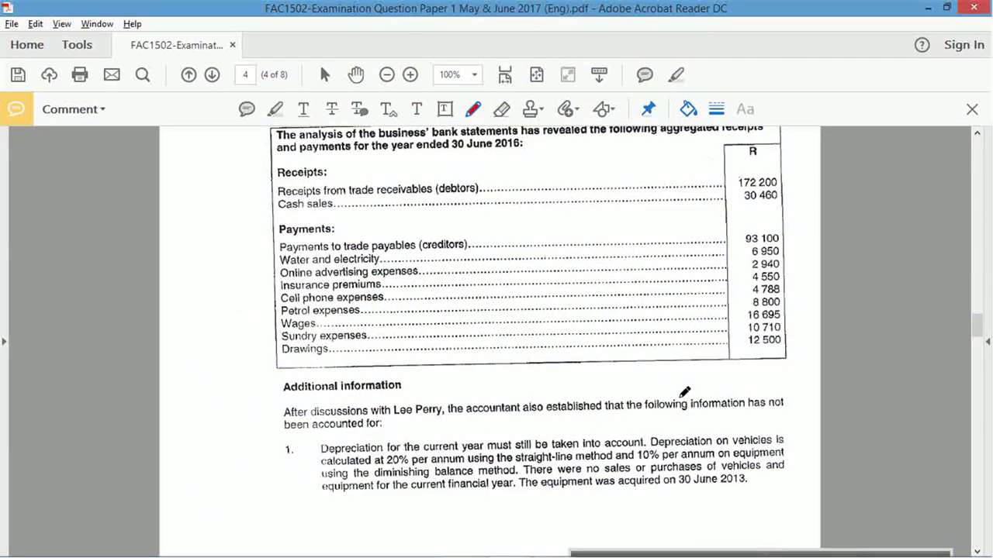
key(alt+Tab)
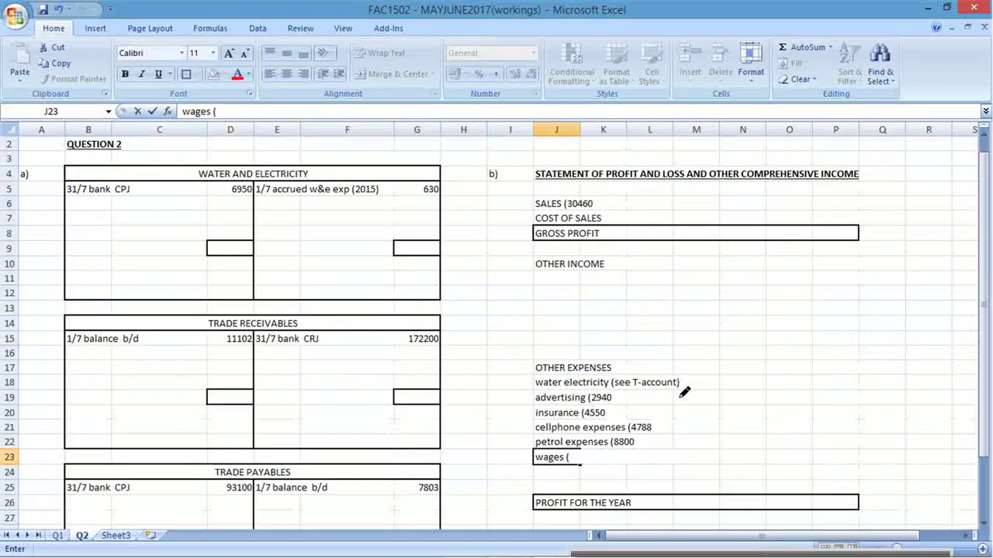
text(16695)
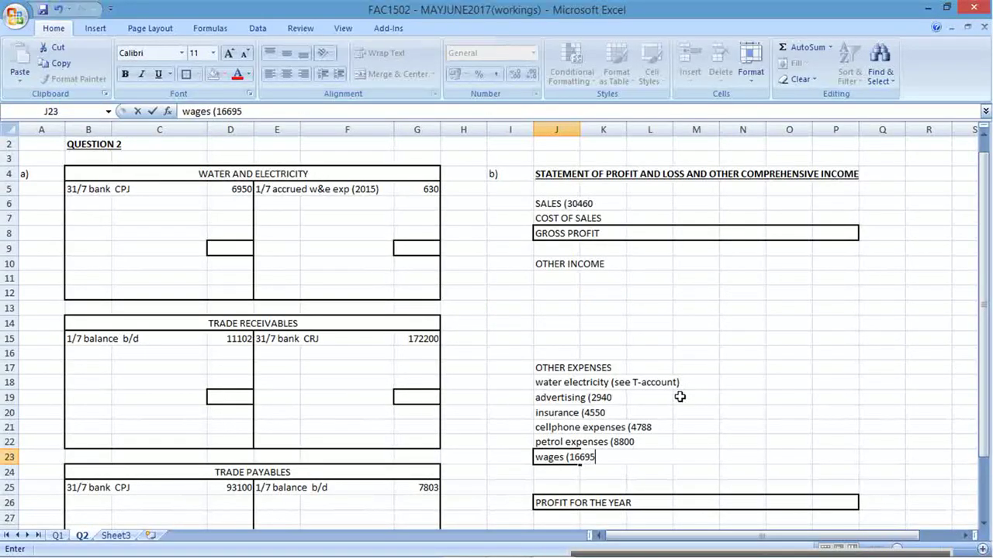
Look up the sundry expenses in the exam PDF and enter "sundry expenses (10710" in J24 of the Excel workbook
key(alt+Tab)
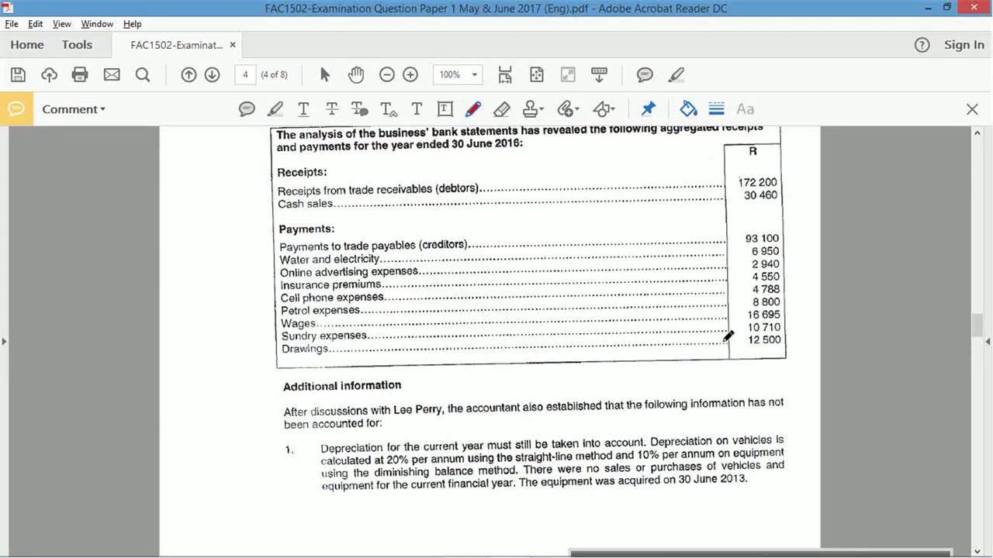
key(alt+Tab)
text(sundry ex)
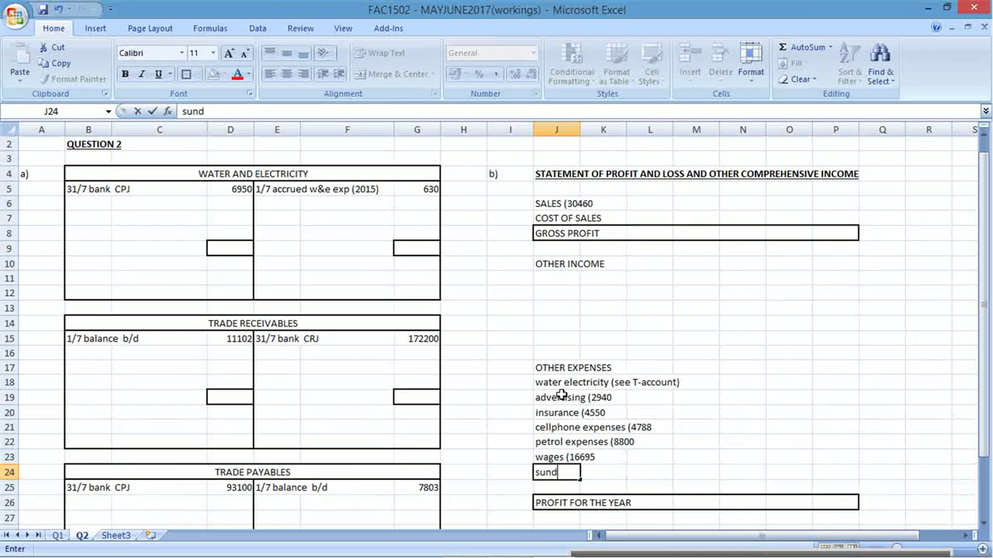
text(penses)
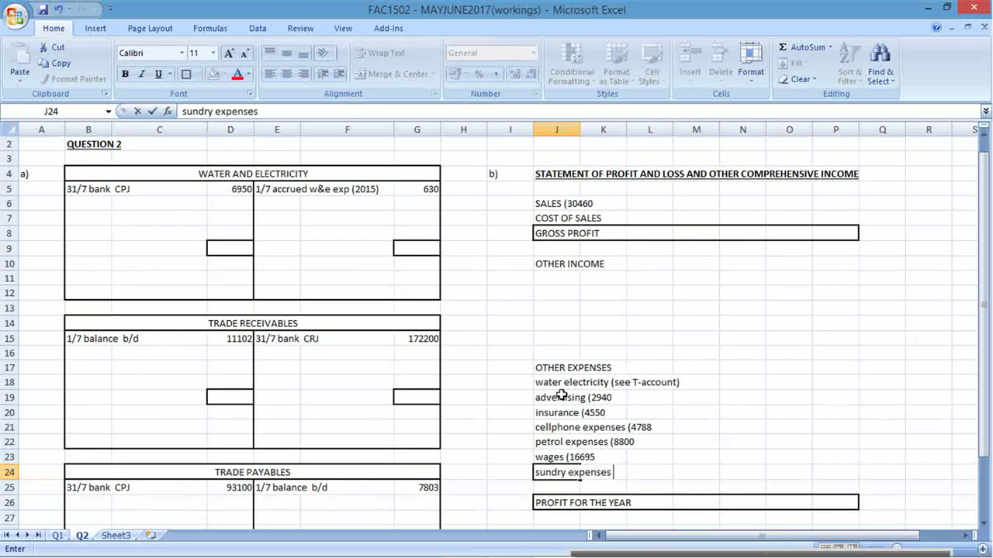
key(alt+Tab)
key(alt+Tab)
text((10710)
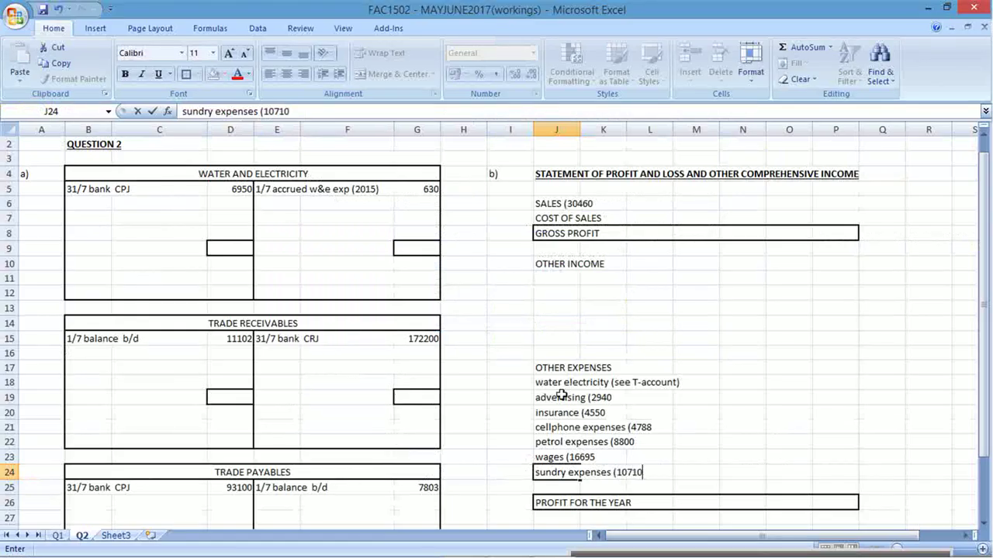
key(Return)
In the exam PDF, draw a freehand arrow from the Drawings line and write "SOCIE" beside it
key(alt+Tab)
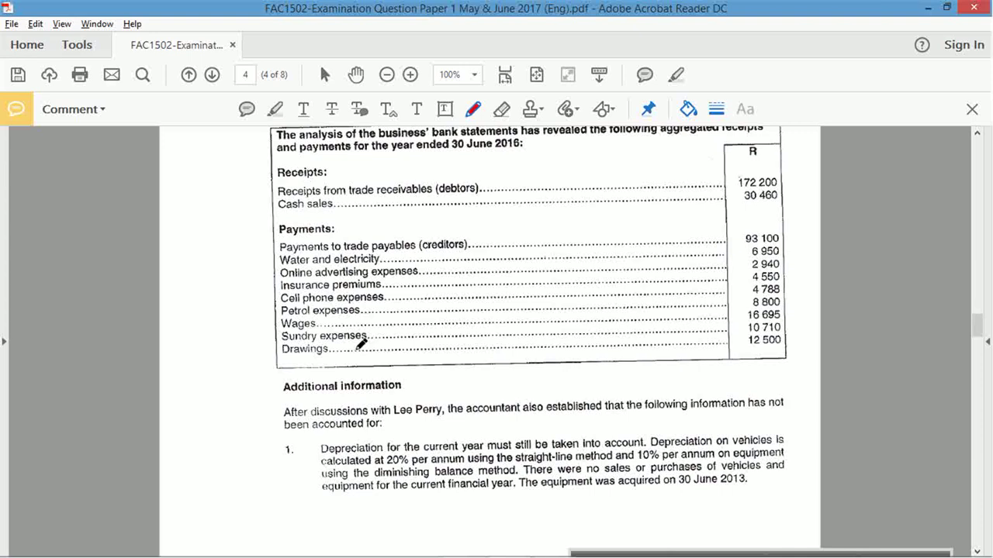
mouse_move(340, 346)
mouse_down()
mouse_move(379, 349)
mouse_move(408, 335)
mouse_move(412, 346)
mouse_move(455, 348)
mouse_move(491, 323)
mouse_move(492, 334)
mouse_move(465, 335)
mouse_move(466, 346)
mouse_move(479, 346)
mouse_up()
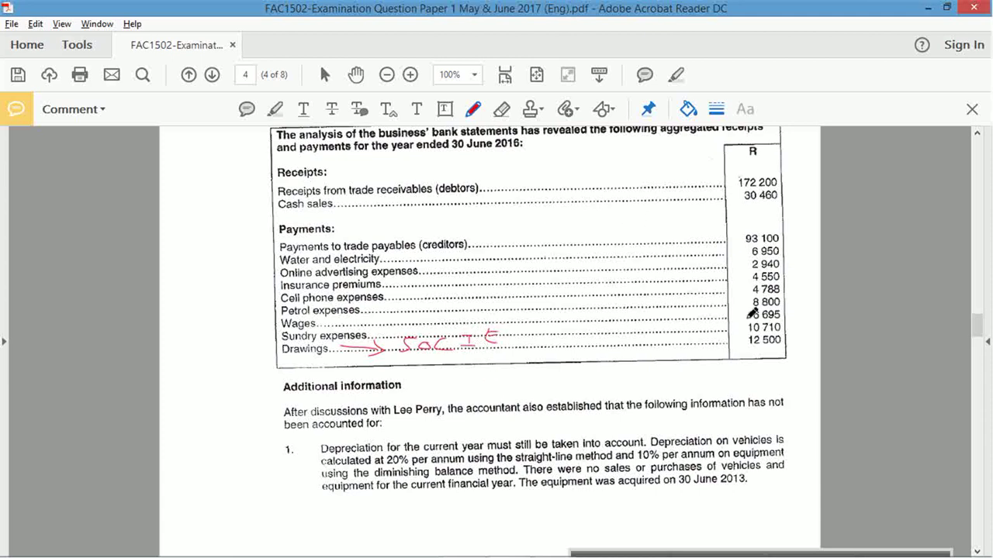
click(974, 427)
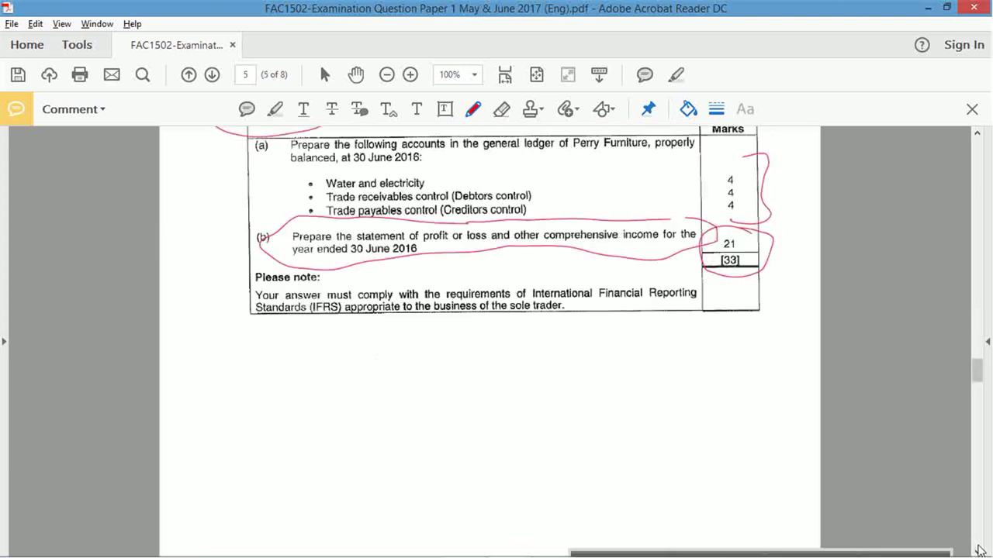
click(979, 266)
click(979, 266)
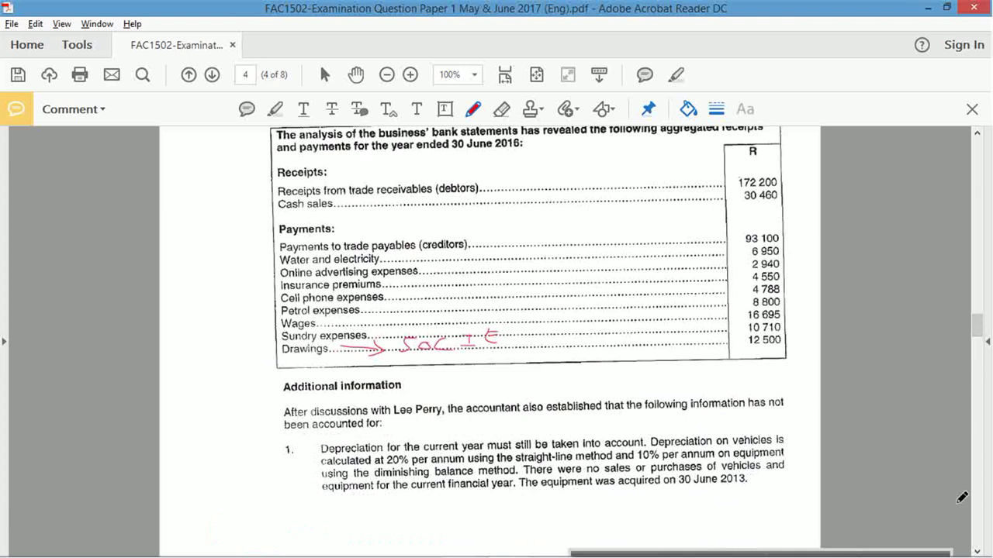
Read additional information note 1 on depreciation in the exam PDF and enter "depreciation (" in J25 of the Excel workbook
click(976, 552)
scroll(976, 551, down, 4)
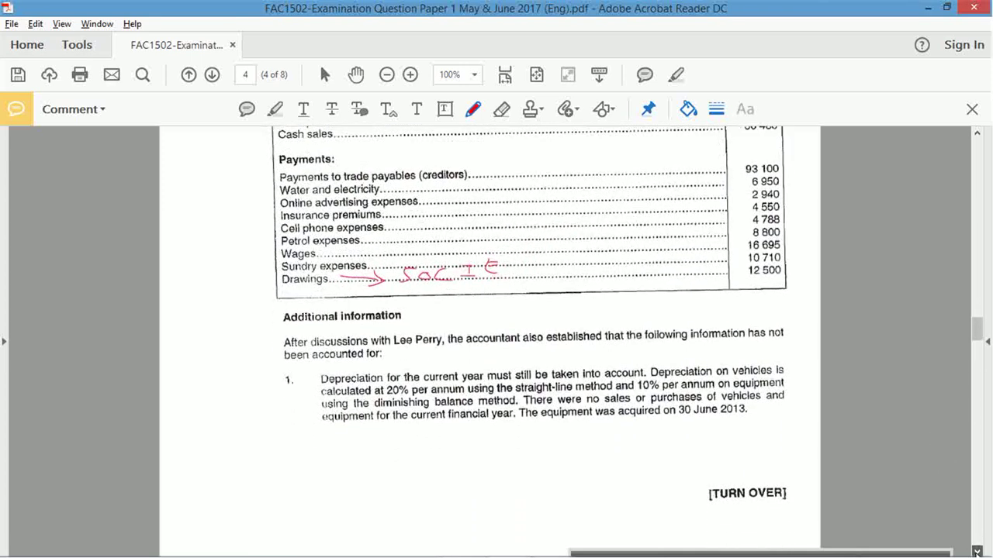
scroll(976, 551, down, 3)
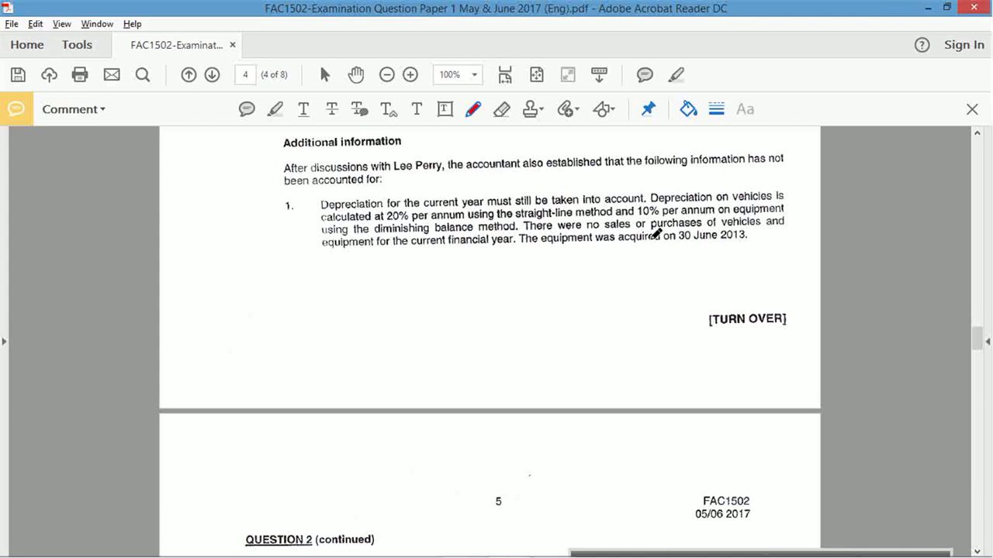
key(alt+Tab)
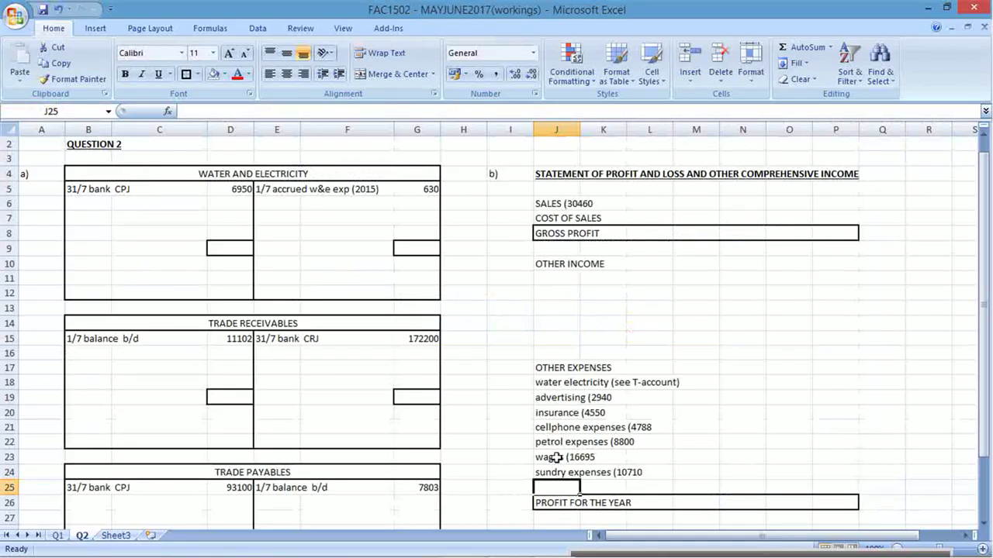
text(depreciation ()
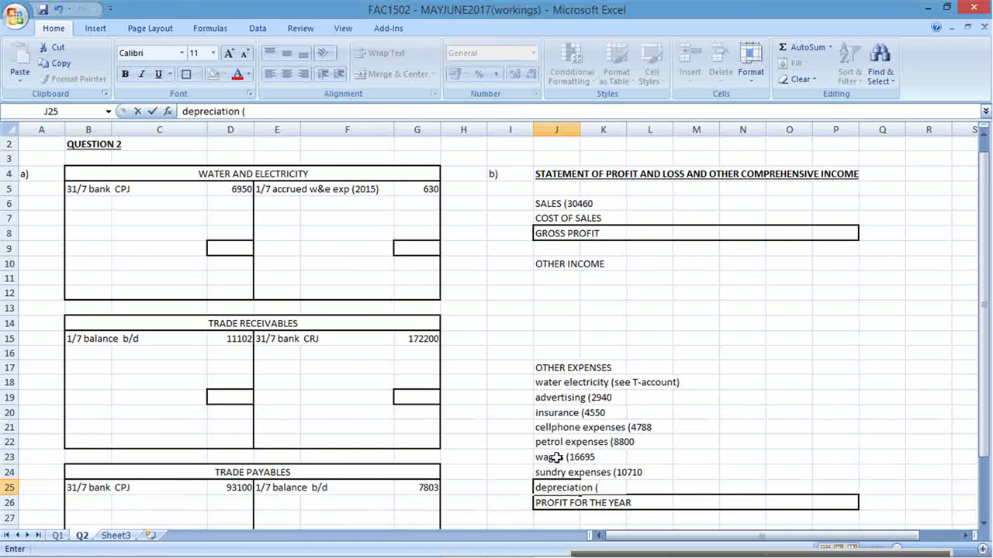
key(alt+Tab)
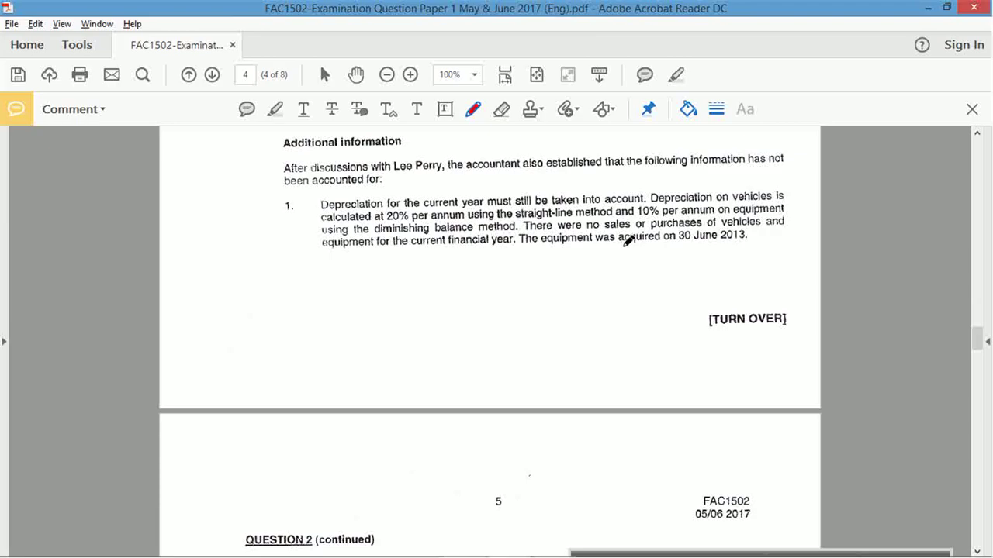
key(alt+Tab)
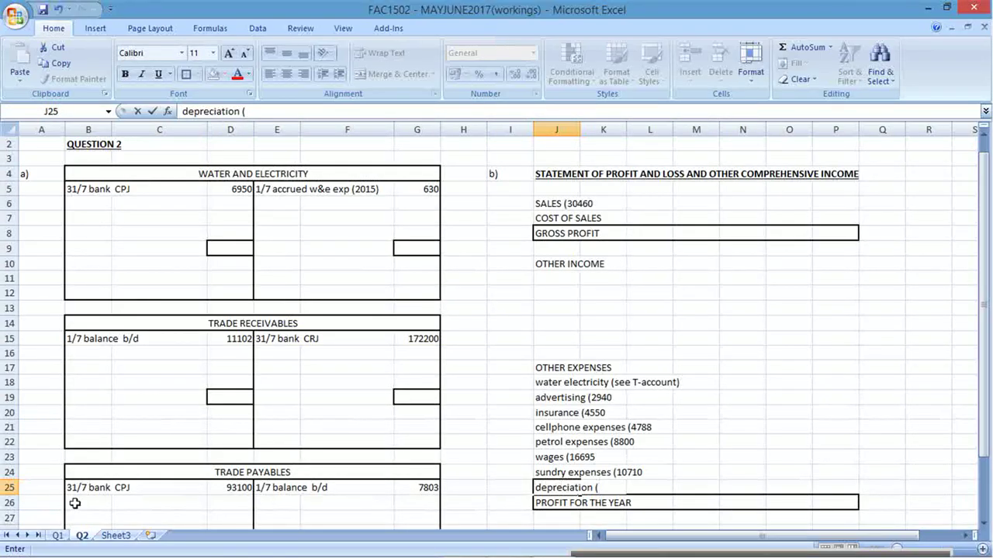
Insert blank cells at I26:Q26 above PROFIT FOR THE YEAR, shifting the existing cells down
click(521, 503)
drag(521, 502, 885, 503)
right_click(885, 503)
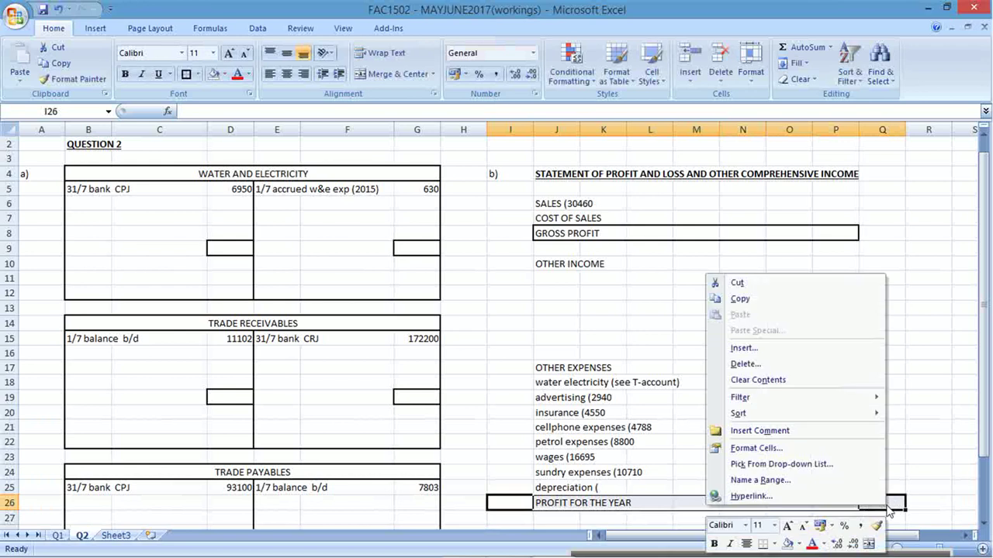
click(803, 347)
click(778, 385)
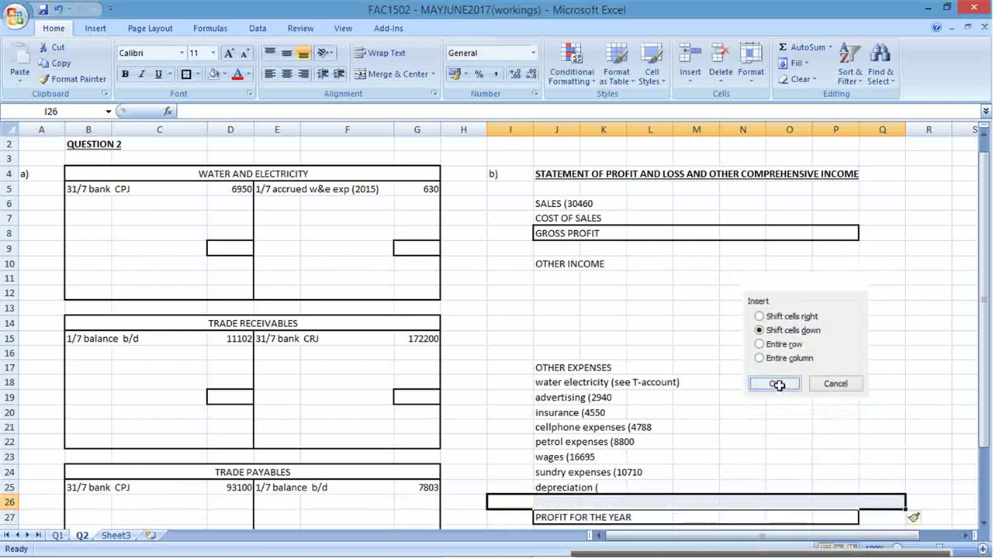
Change the depreciation entry in J25 to "depreciation vehicles("
click(566, 487)
click(244, 111)
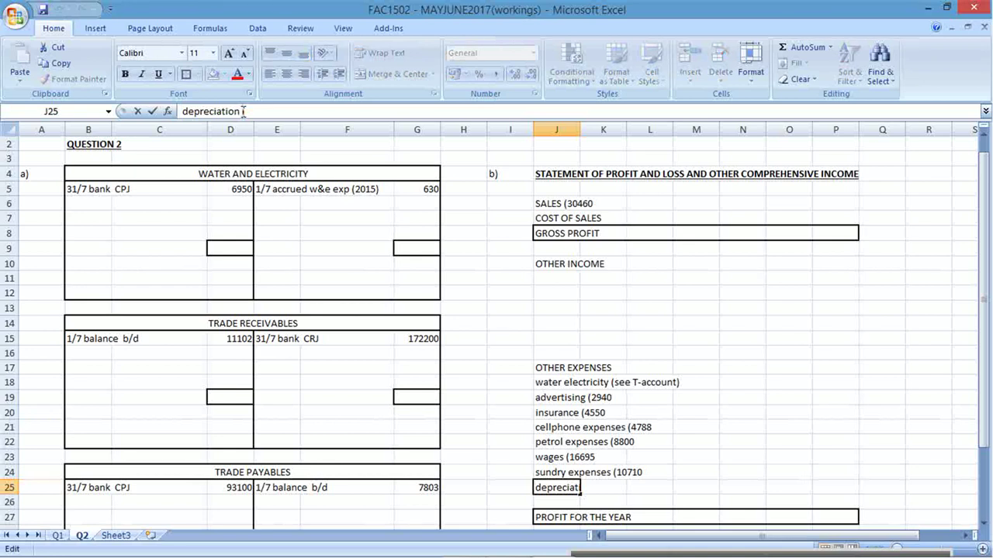
text(vehicles)
key(Return)
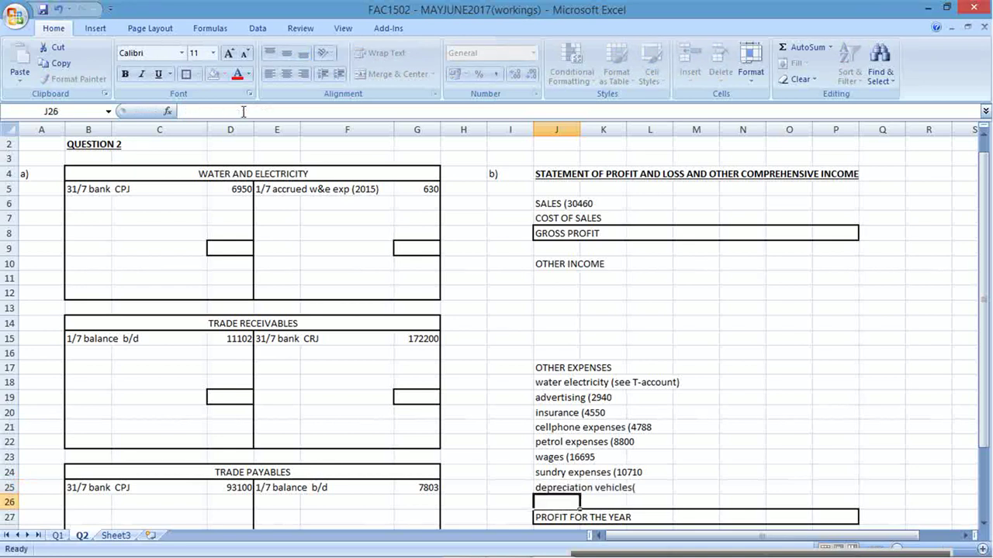
Enter "depreciaiton equipment (" in J26 as the second depreciation line
text(depreciaiton)
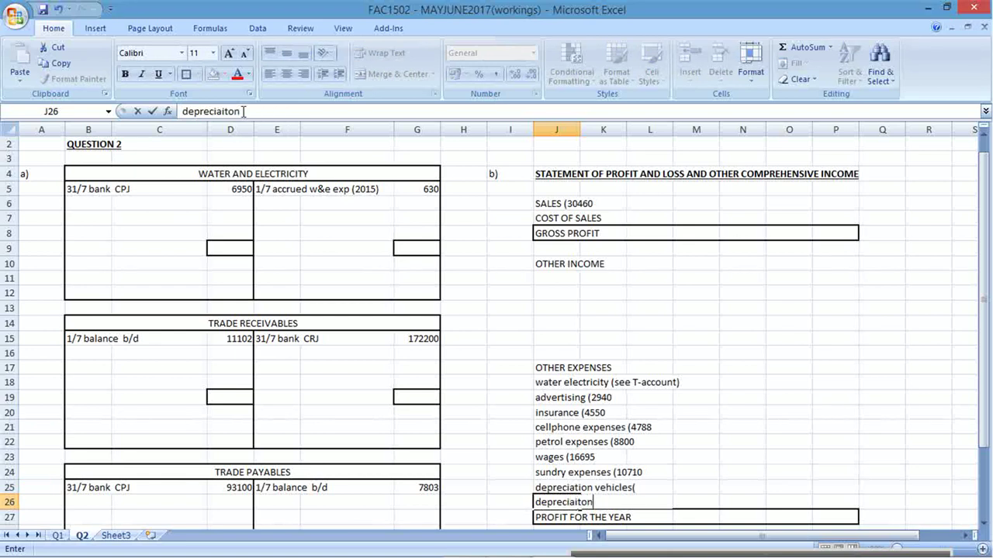
text( equipent)
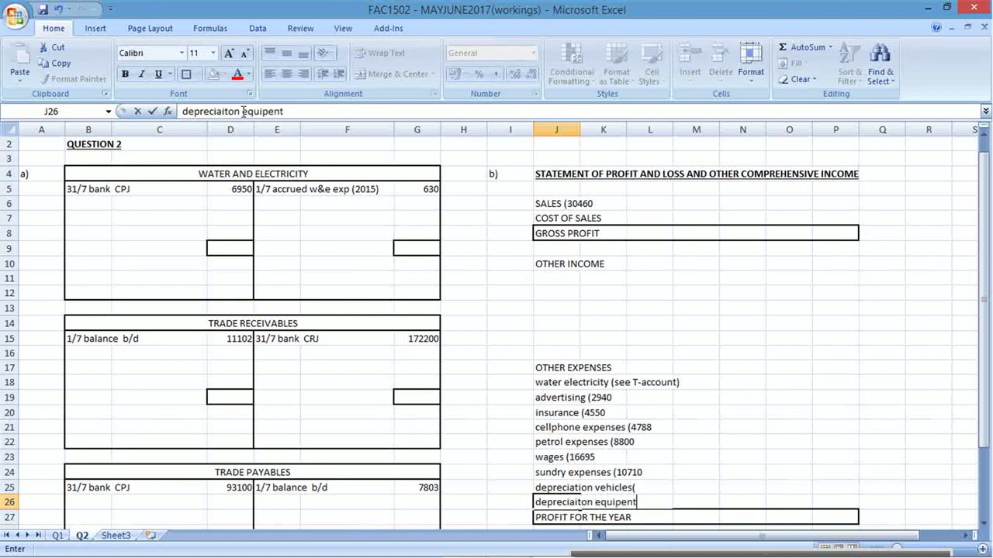
key(BackSpace)
key(BackSpace)
key(BackSpace)
text(ment()
key(Return)
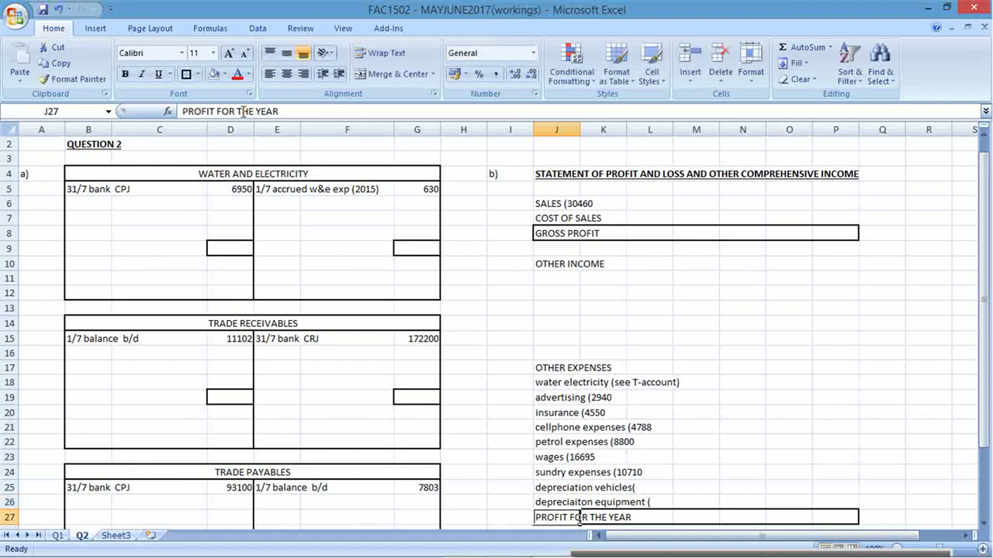
In note 1 of the exam PDF, underline "using the straight-line", "vehicles" and "equipment" freehand
key(alt+Tab)
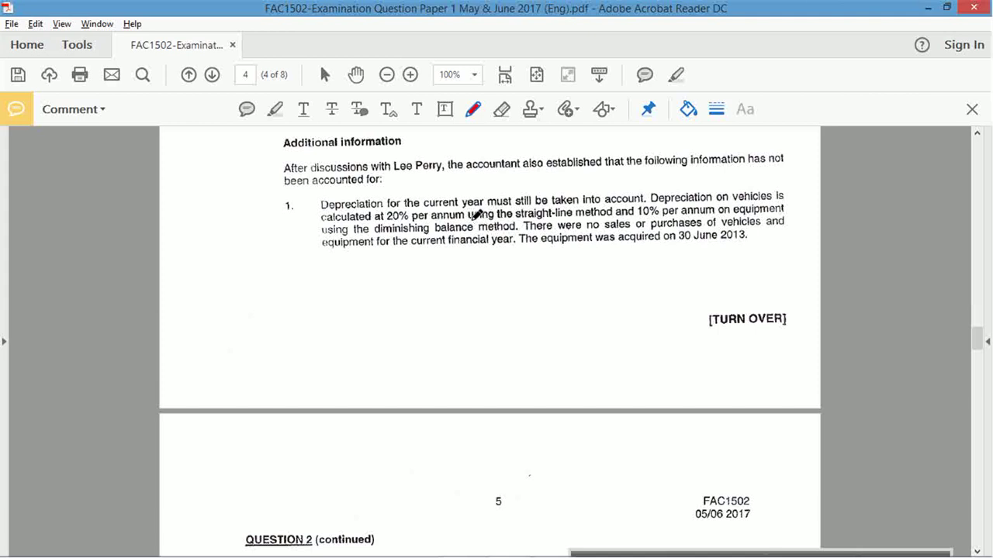
drag(471, 221, 571, 215)
drag(722, 229, 760, 229)
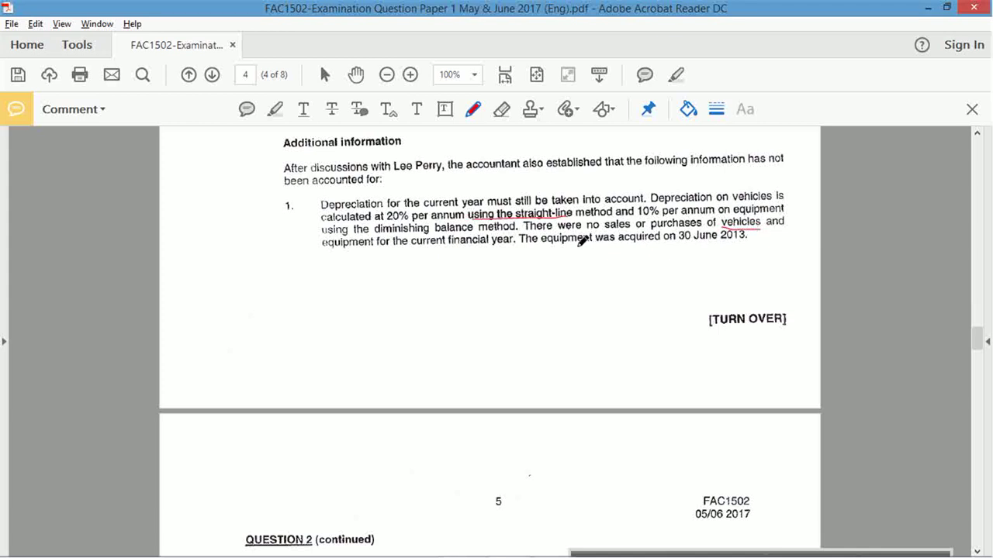
drag(330, 248, 380, 247)
Look up the vehicles' cost in the exam PDF and complete J25 in Excel as "depreciation vehicles(21420 x 20%)"
click(977, 178)
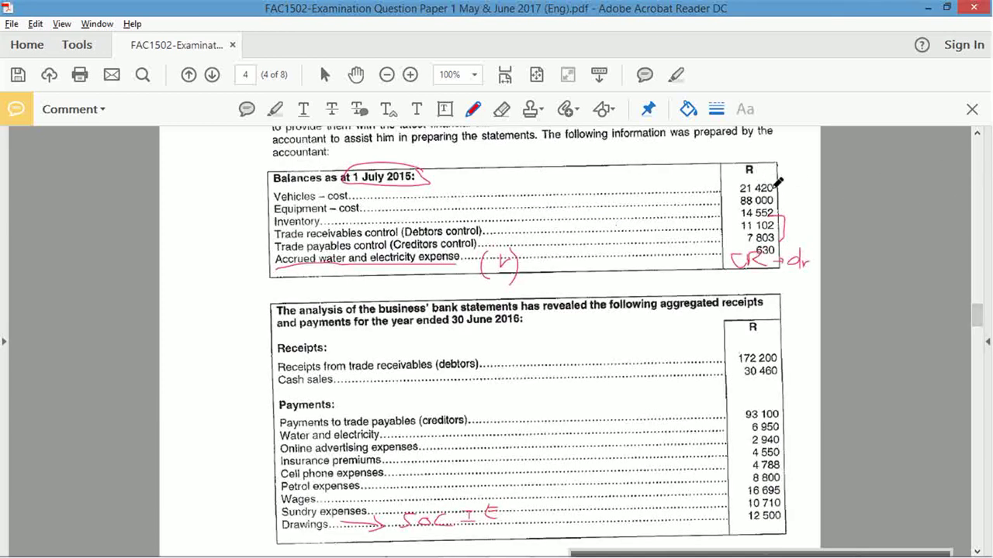
key(alt+Tab)
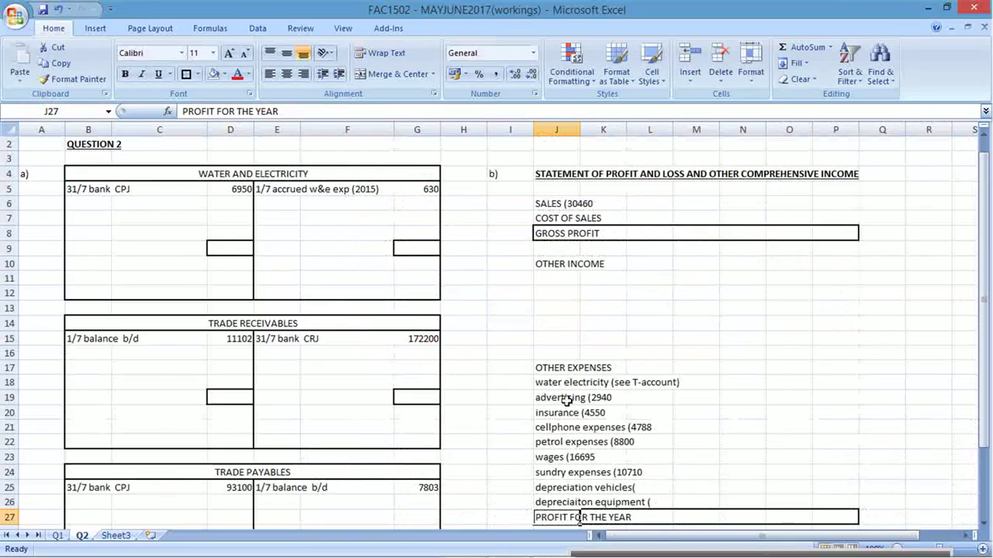
click(566, 485)
click(407, 111)
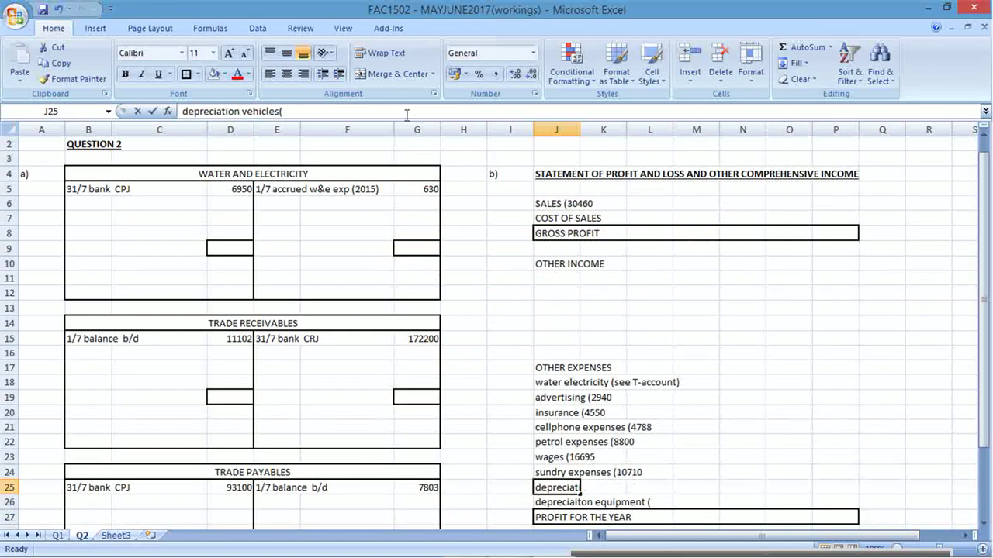
text(21420)
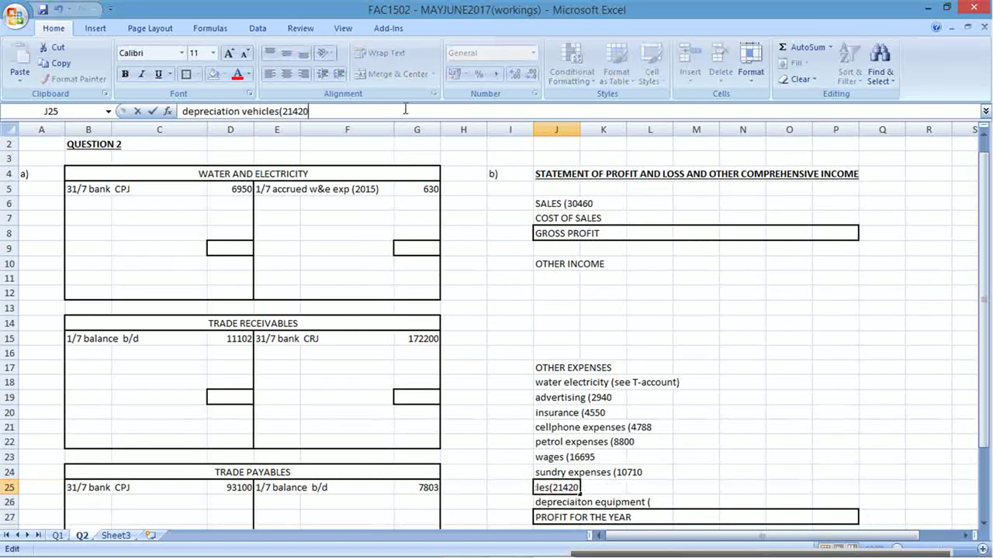
text( x 20%))
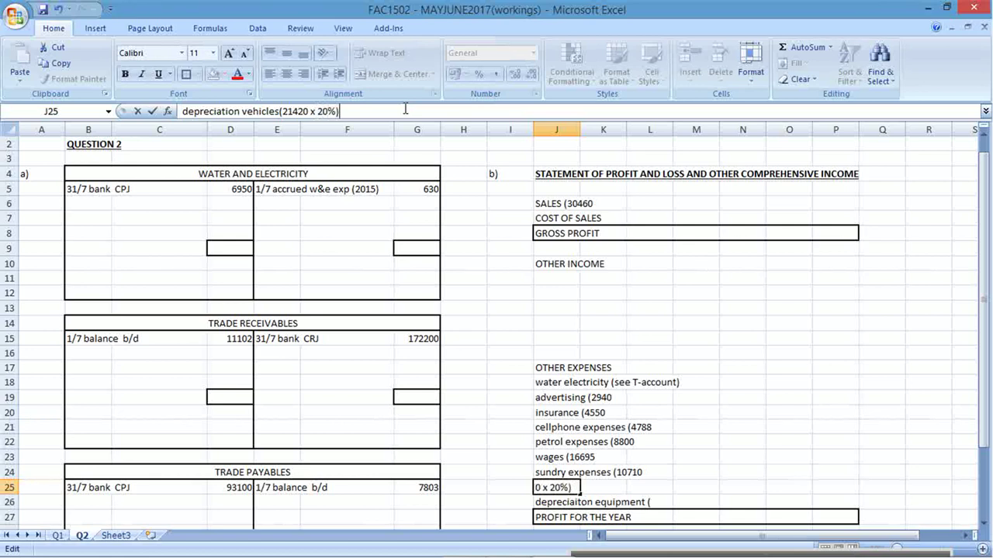
key(Return)
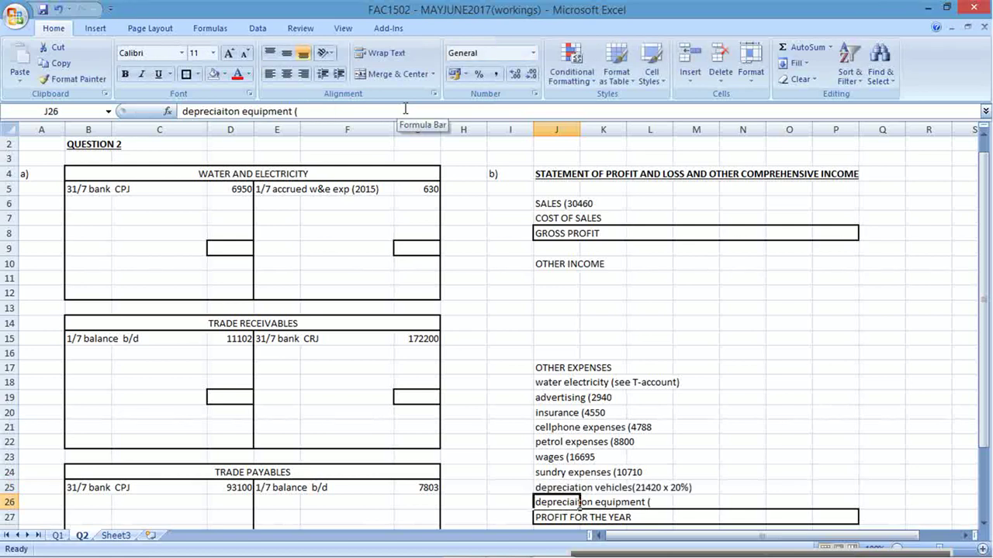
In note 1 of the exam PDF, circle "10%" and underline "diminishing balance method" freehand
key(alt+Tab)
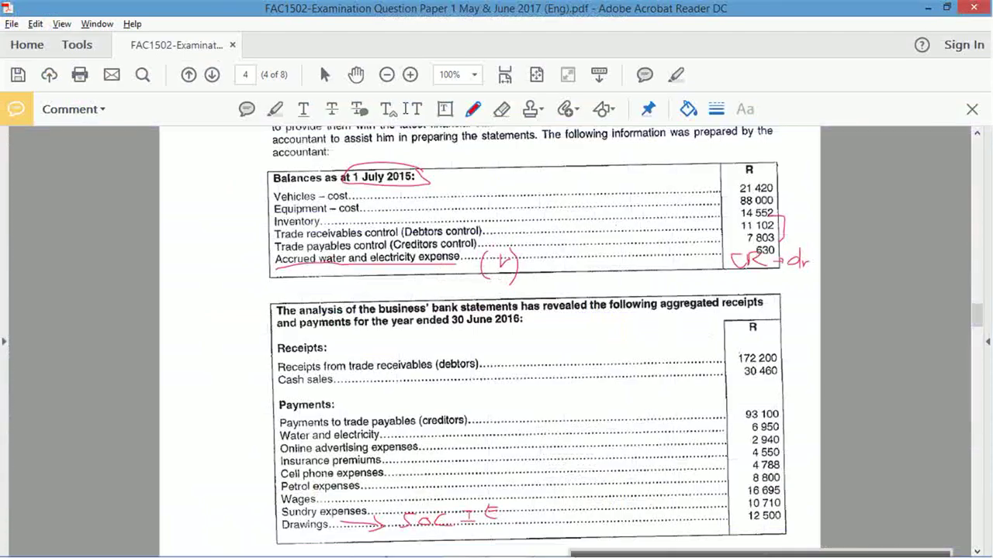
key(alt+Tab)
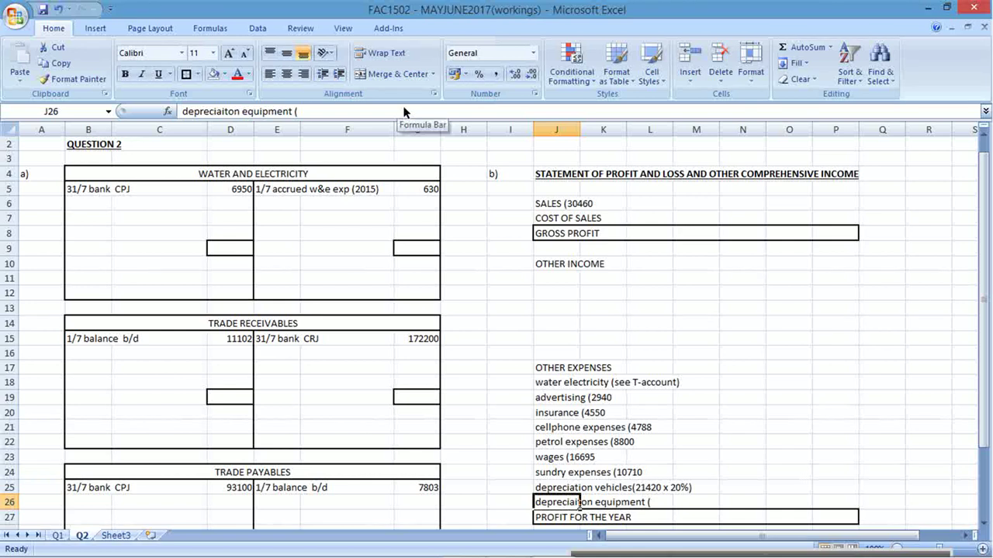
key(alt+Tab)
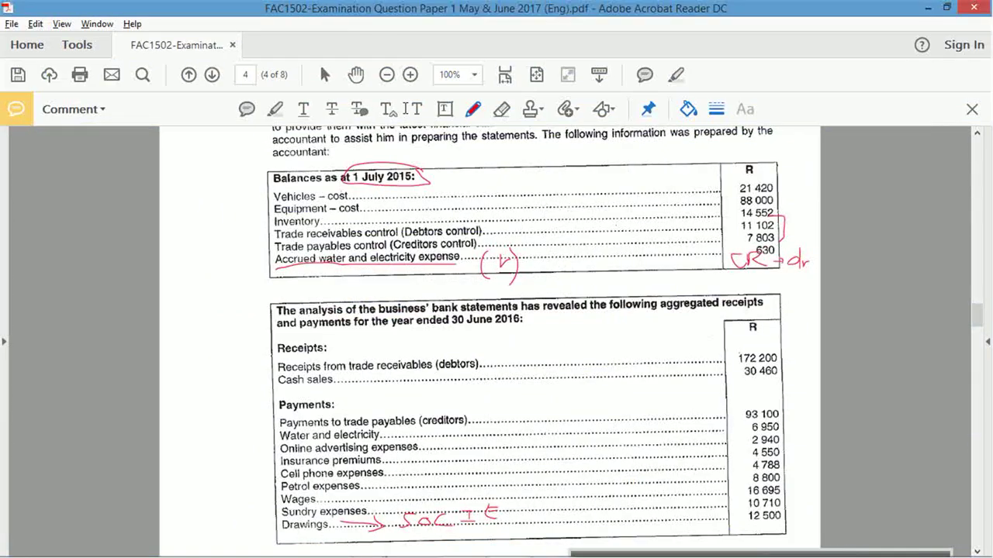
click(976, 502)
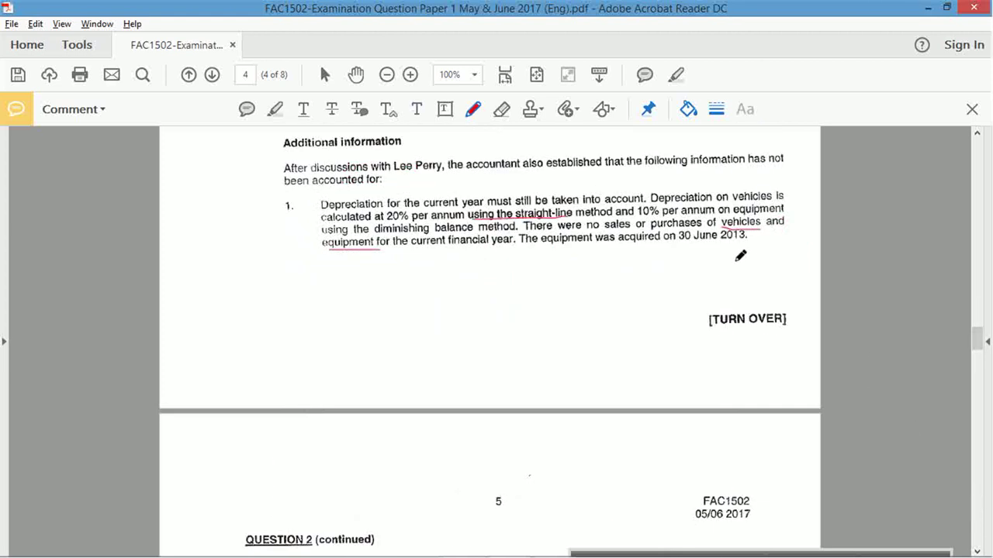
mouse_move(653, 214)
mouse_down()
mouse_move(662, 196)
mouse_move(627, 210)
mouse_move(659, 217)
mouse_move(667, 203)
mouse_up()
drag(375, 231, 520, 226)
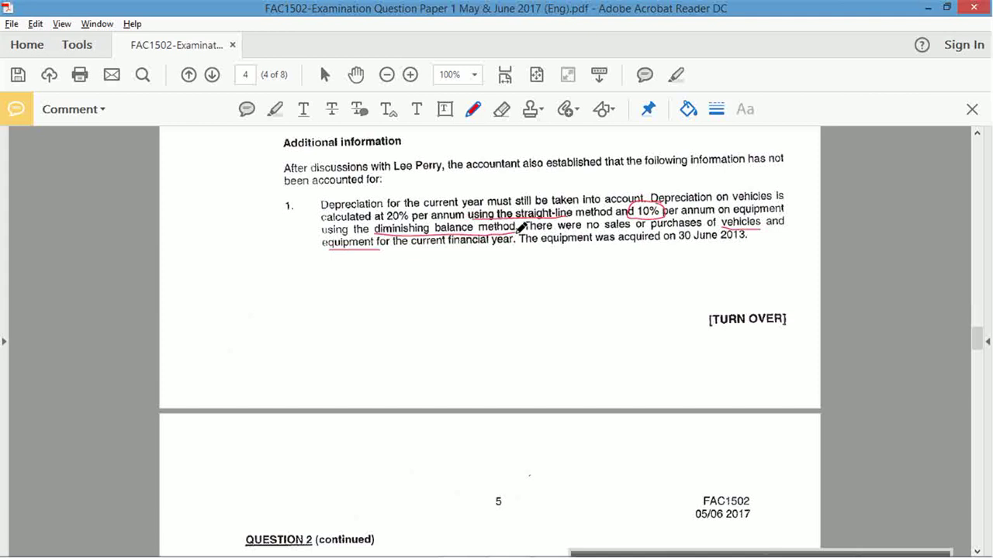
Look up the equipment's cost in the exam PDF and extend J26 in Excel to "depreciaiton equipment (88000 -"
key(alt+Tab)
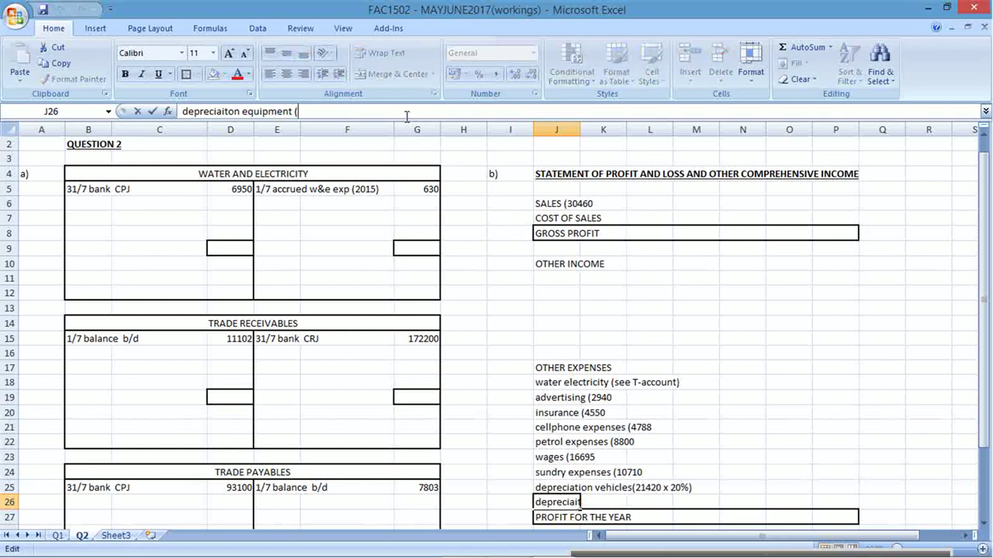
key(alt+Tab)
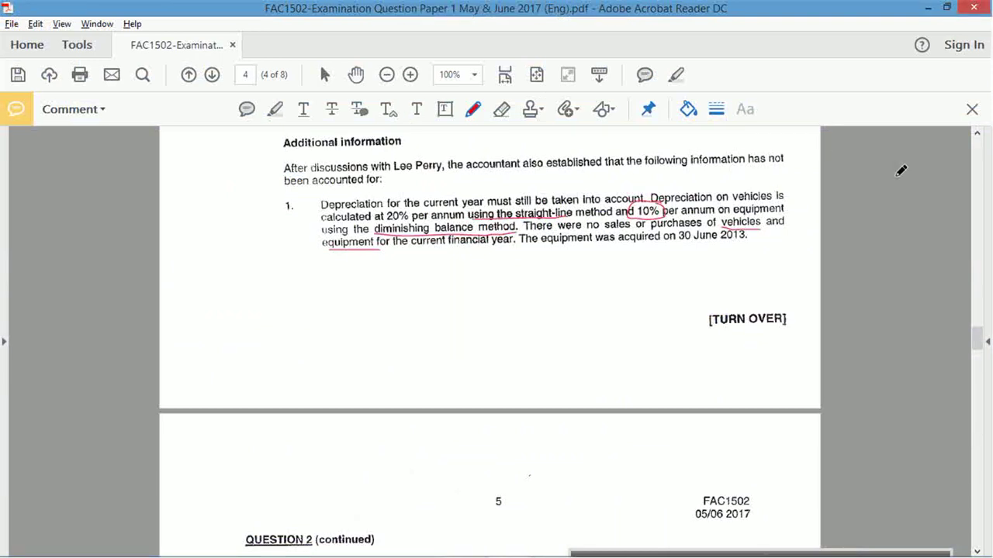
scroll(979, 179, up, 5)
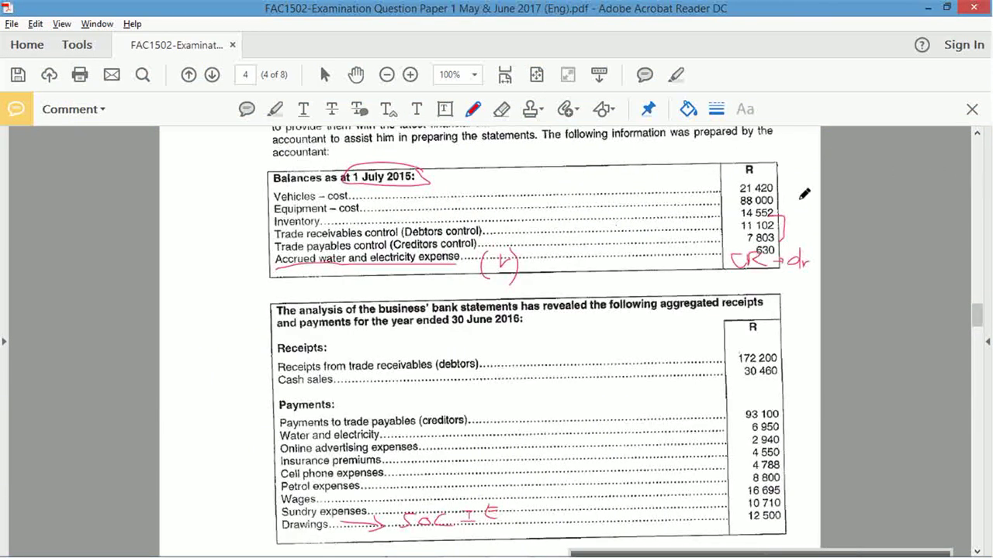
key(alt+Tab)
text(88)
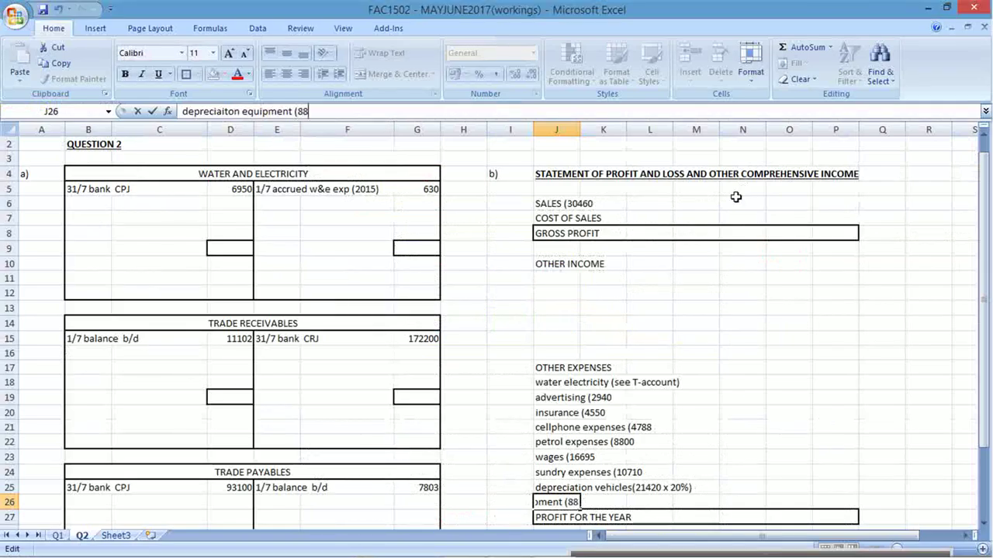
text(000 -)
In note 1 of the exam PDF, underline "acquired on" and circle "30 June 2013" freehand
key(alt+Tab)
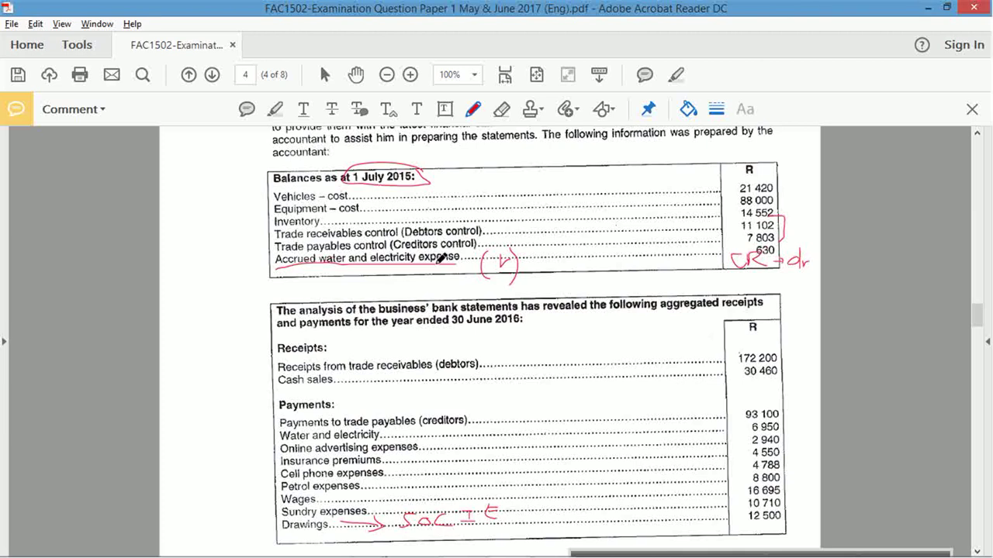
click(980, 487)
click(979, 487)
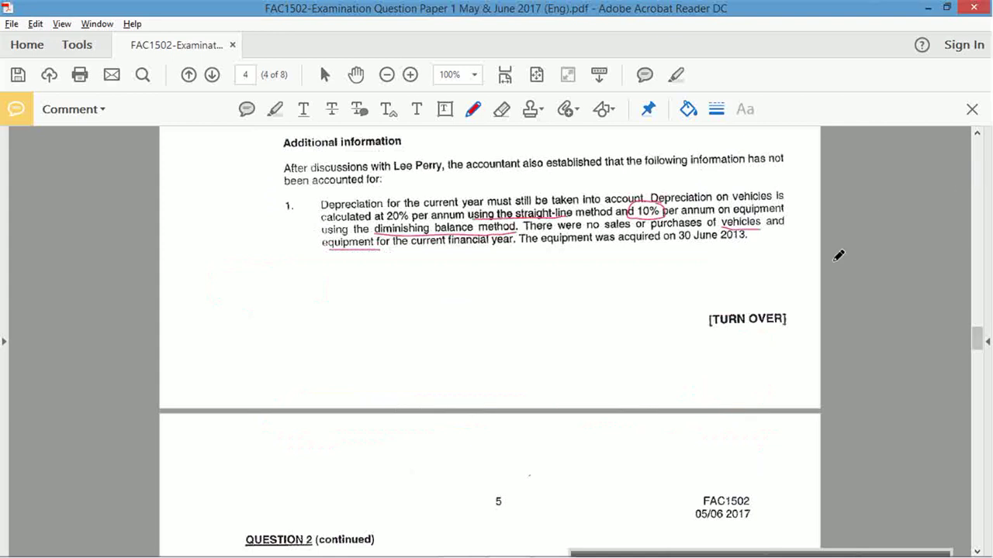
mouse_move(621, 240)
mouse_down()
mouse_move(732, 240)
mouse_move(756, 222)
mouse_move(683, 226)
mouse_move(712, 244)
mouse_move(755, 238)
mouse_up()
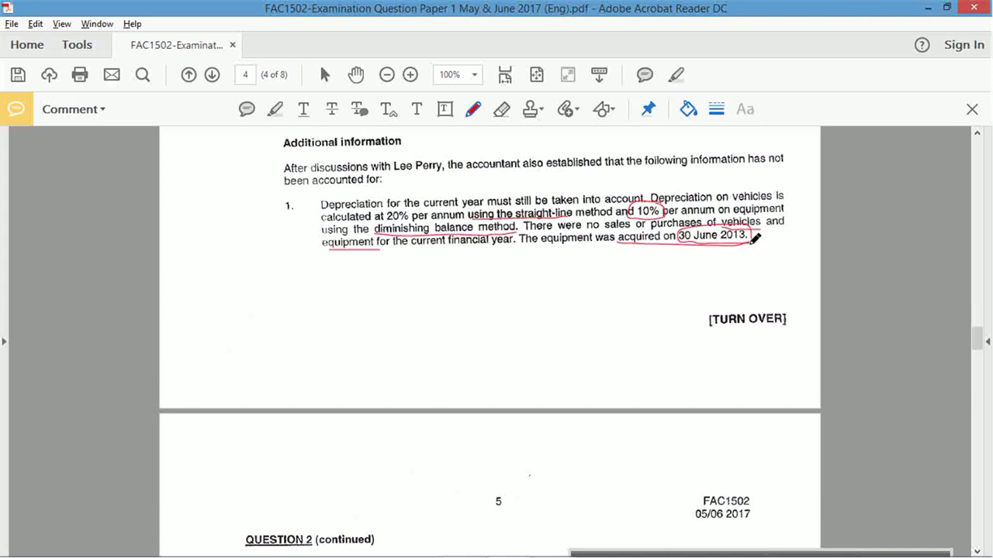
Commit the J26 entry in Excel and enter the label "...... Depreciation for Equipment" beside it in Q26
key(alt+Tab)
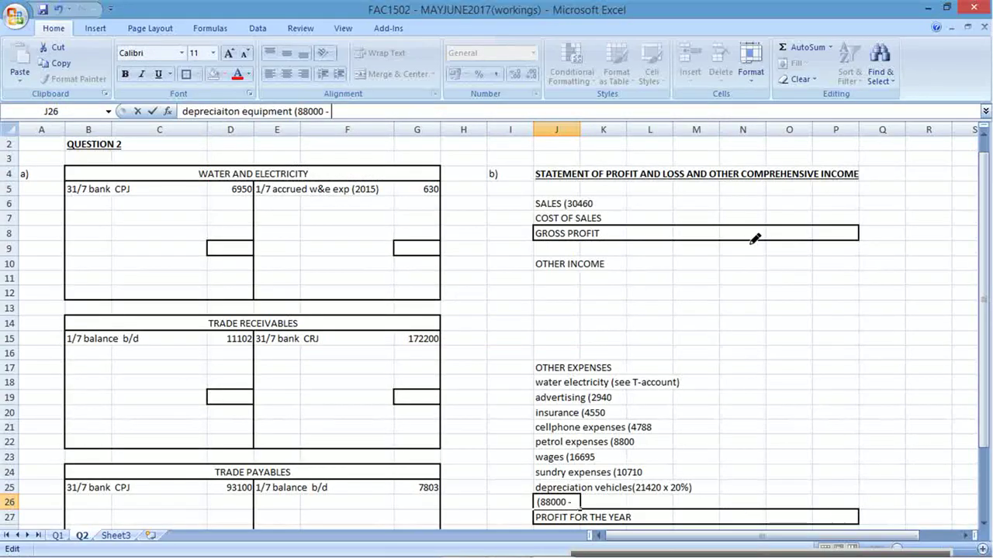
key(Return)
key(Right)
key(Right)
key(Right)
key(Right)
key(Right)
key(Right)
key(Right)
key(Right)
key(Right)
key(Right)
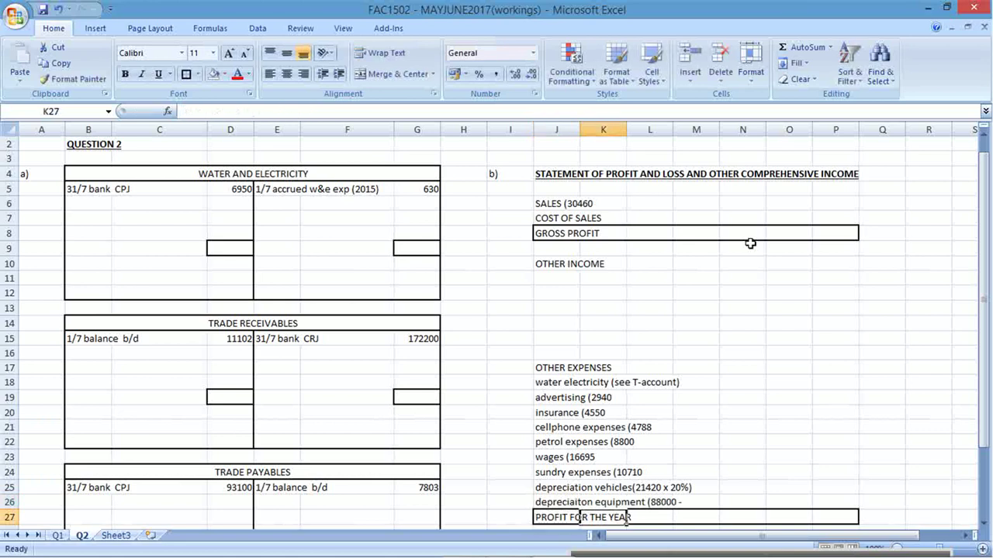
key(Right)
key(Right)
key(Right)
key(Right)
key(Right)
key(Right)
key(Right)
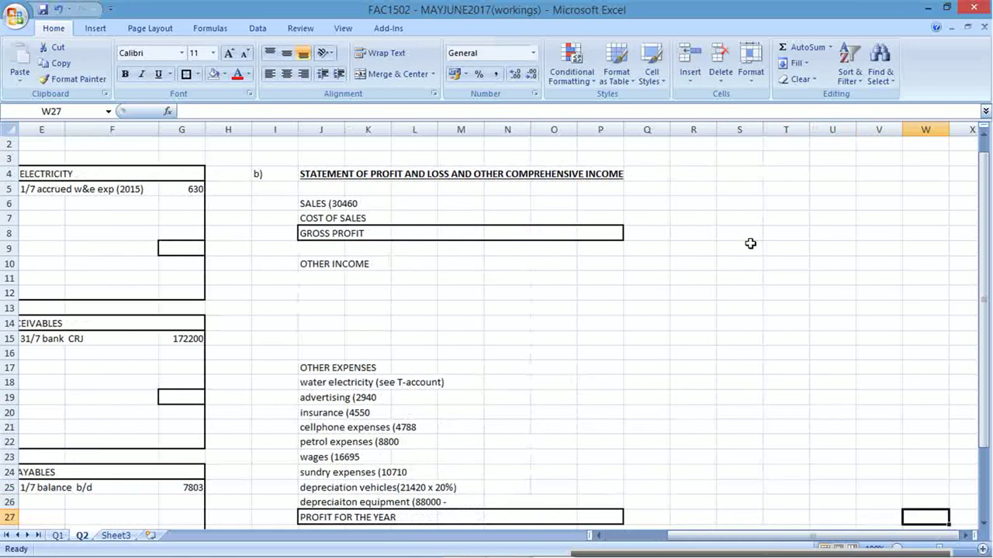
key(Up)
key(Left)
key(Left)
key(Left)
key(Left)
key(Left)
key(Left)
key(Left)
key(Left)
key(Left)
key(Left)
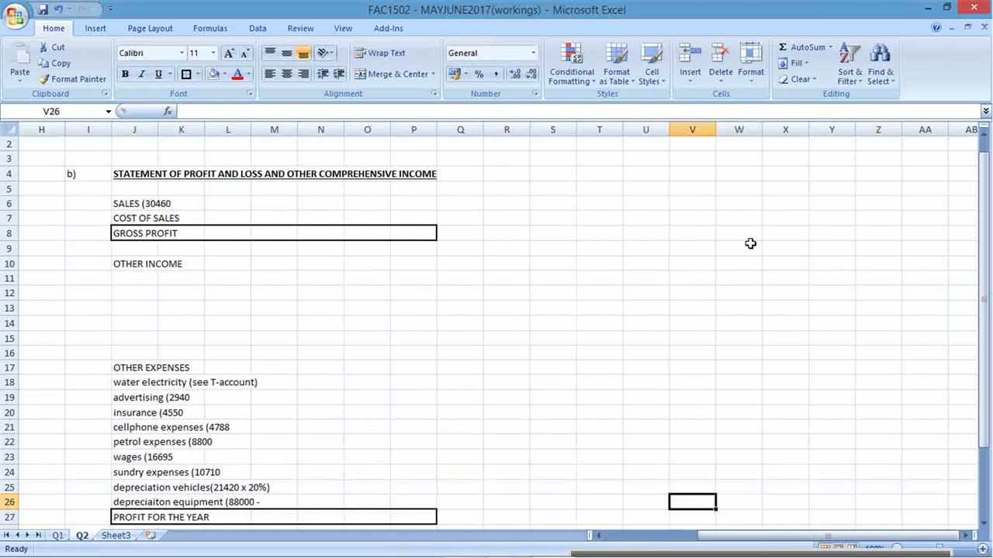
text(.....)
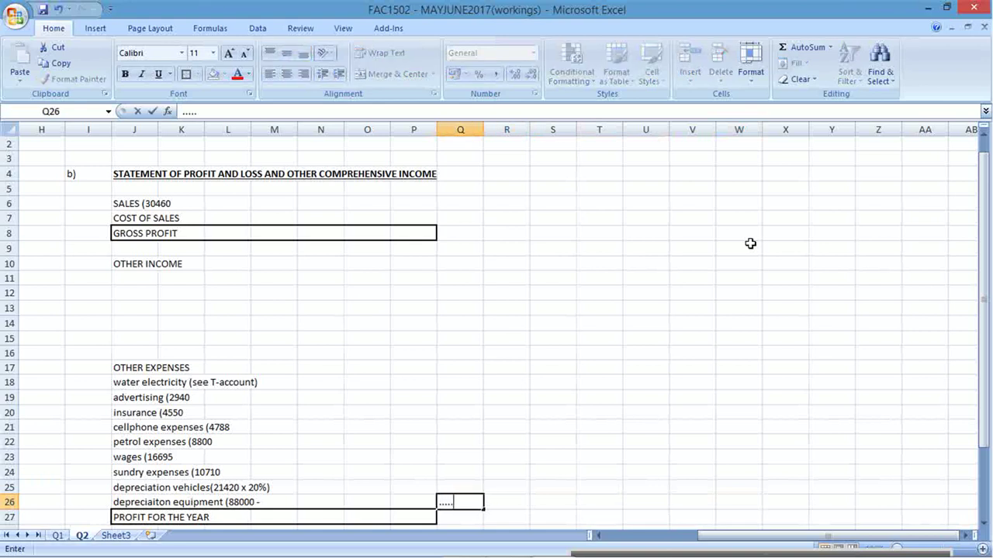
text(. depreciaiton f)
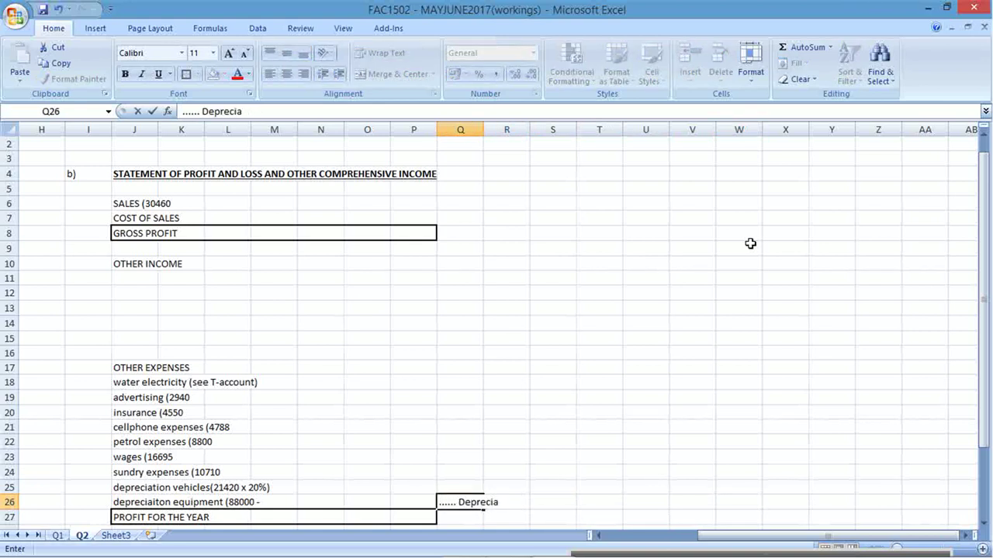
text(on for Equipment)
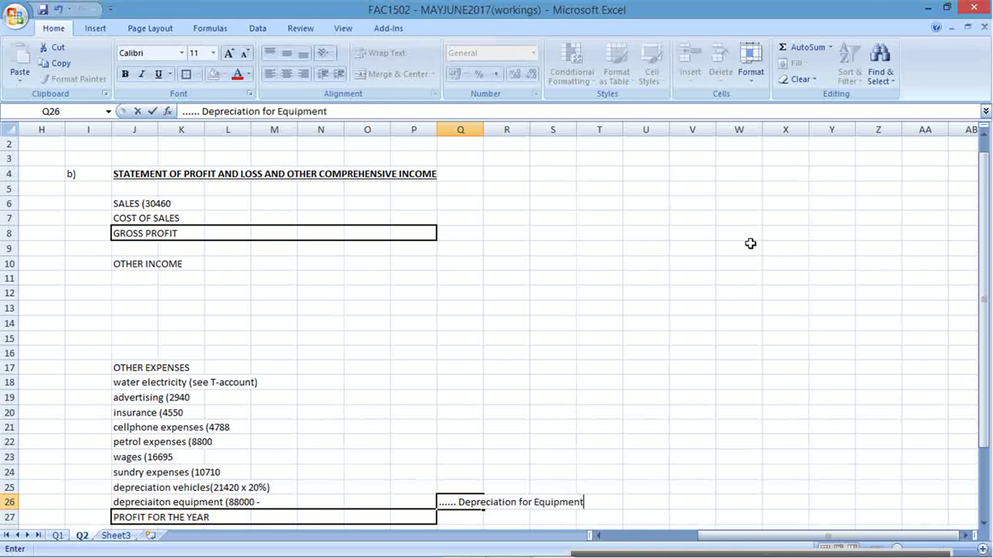
key(Return)
Enter the headings COST, DEPR, ACC DEPR and CV in R28:U28 and widen column T to fit its heading
key(Return)
key(Return)
key(Down)
key(Down)
key(Down)
key(Down)
key(Down)
key(Down)
key(Down)
key(Down)
key(Down)
key(Down)
key(Up)
key(Up)
key(Up)
key(Up)
key(Up)
key(Up)
key(Up)
key(Up)
key(Up)
key(Up)
key(Up)
key(Up)
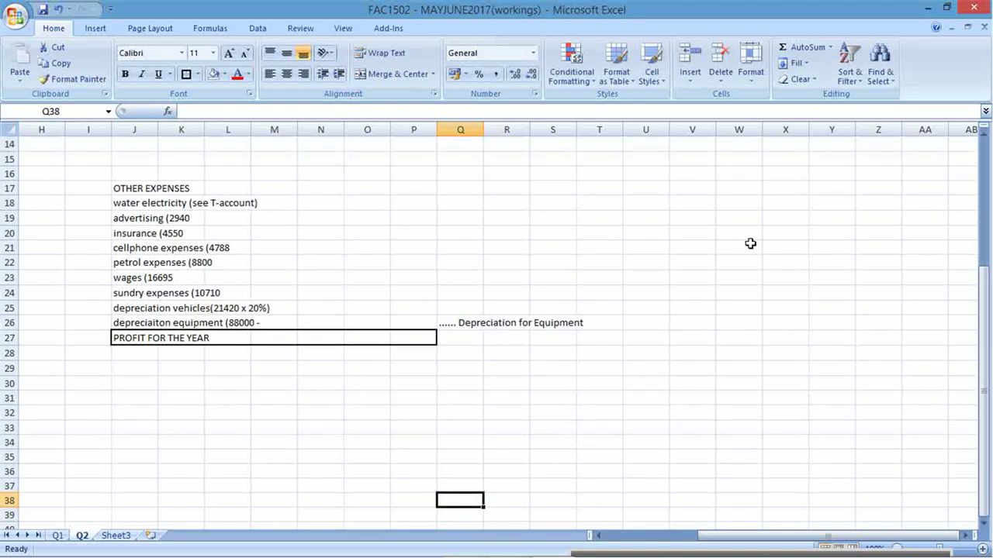
key(Down)
key(Right)
text(COST)
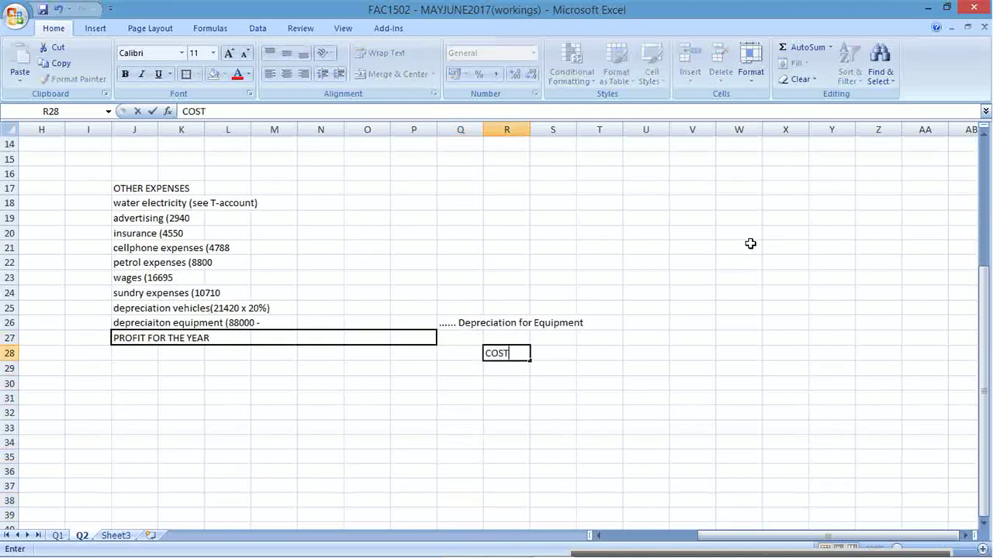
key(Tab)
text(DEPR)
key(Tab)
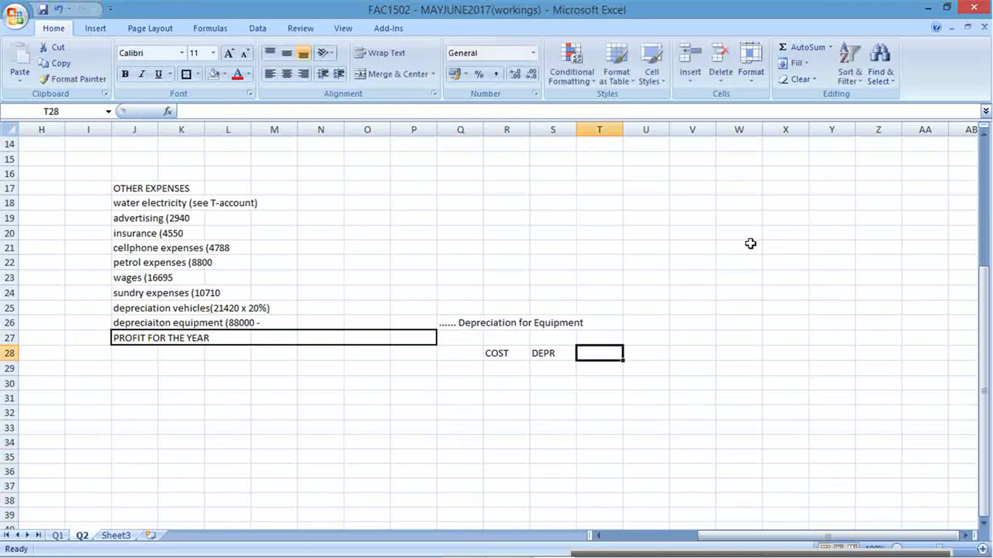
text(ACC DEPR)
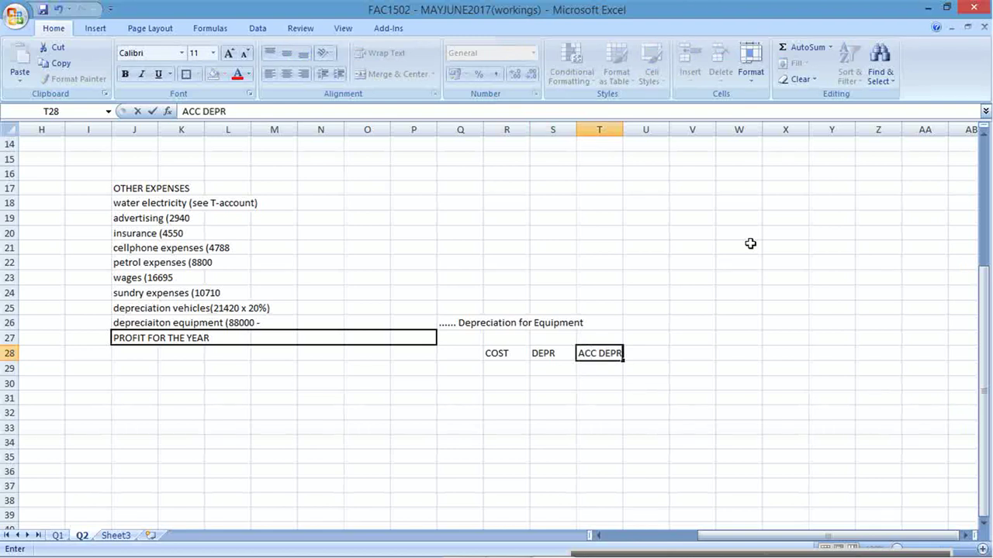
key(Tab)
text(CV)
key(Down)
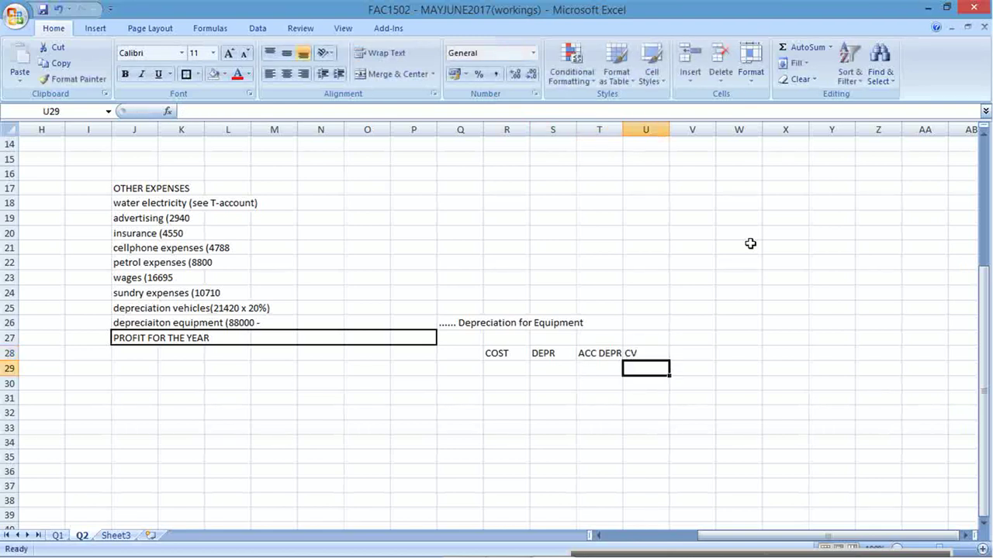
drag(621, 130, 682, 130)
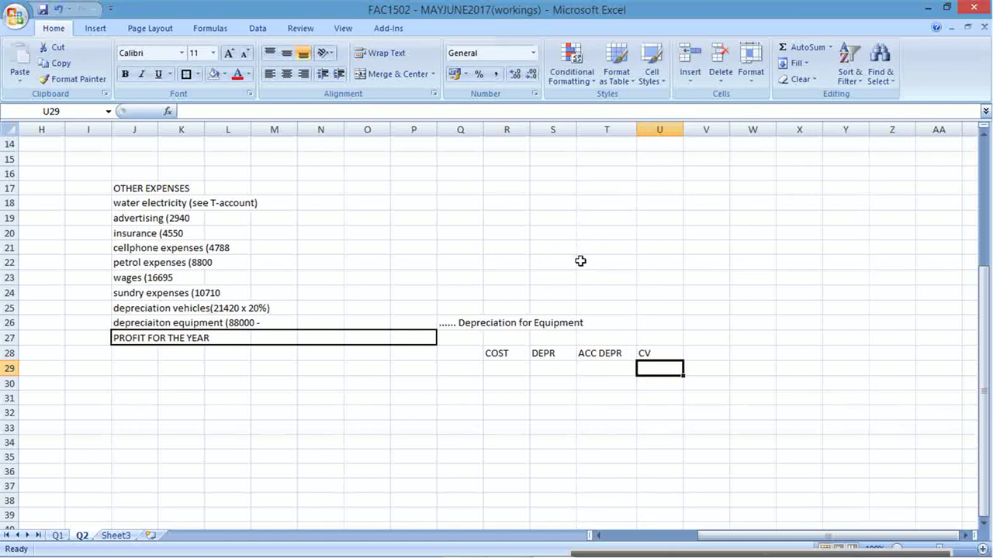
Enter 88000 as the equipment's cost in R29 under the COST heading
click(519, 369)
key(alt+Tab)
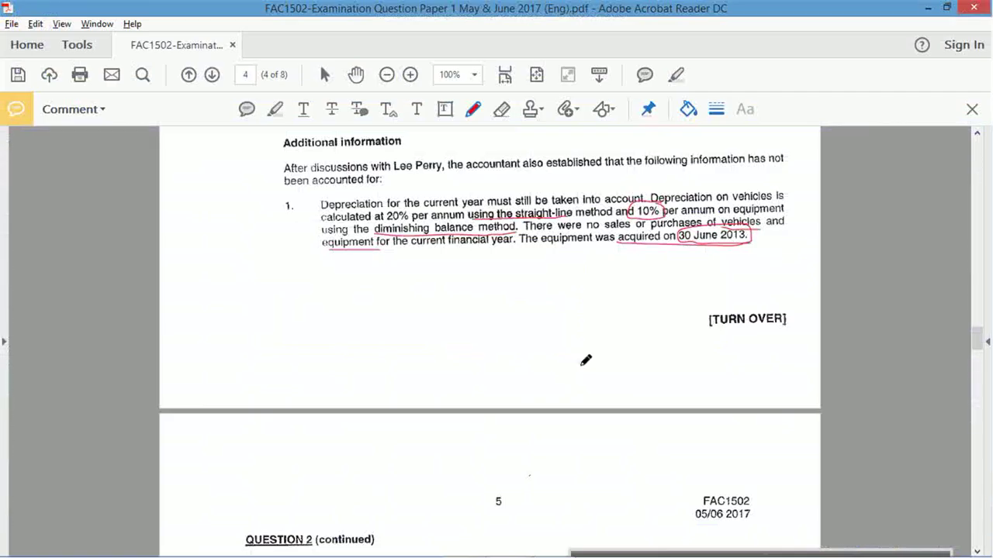
key(alt+Tab)
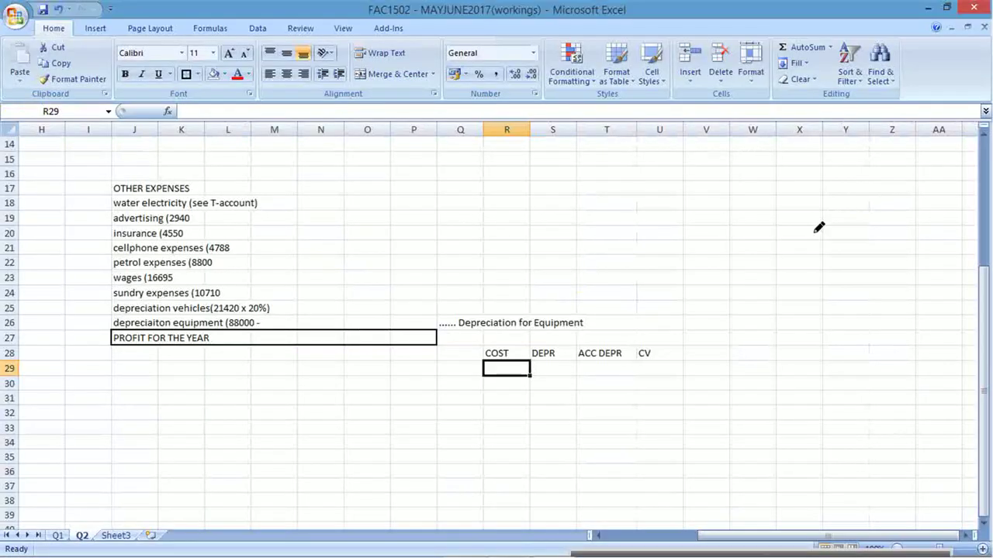
text(88000)
key(Return)
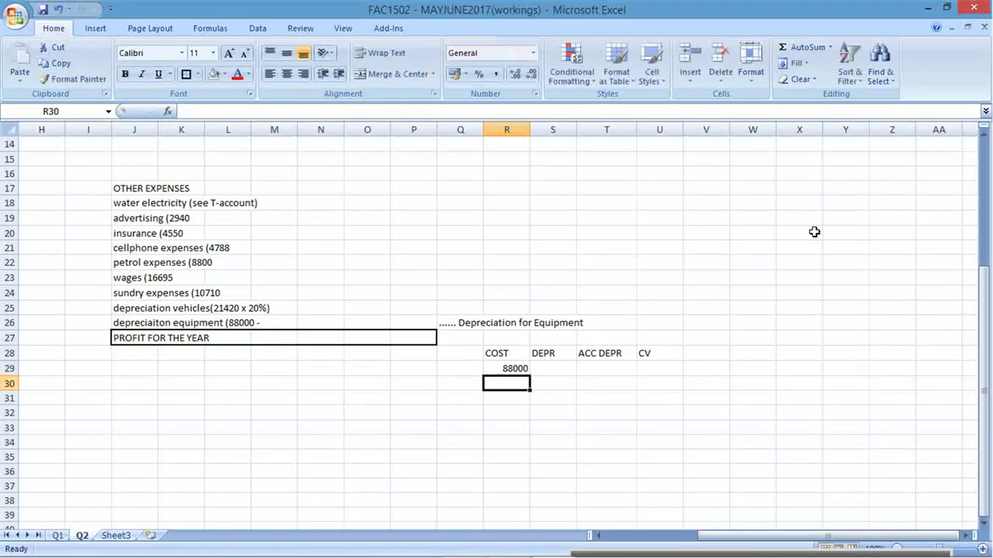
In requirement (a) on page 5 of the exam PDF, circle "30 June 2016" freehand
key(Up)
key(Left)
key(alt+Tab)
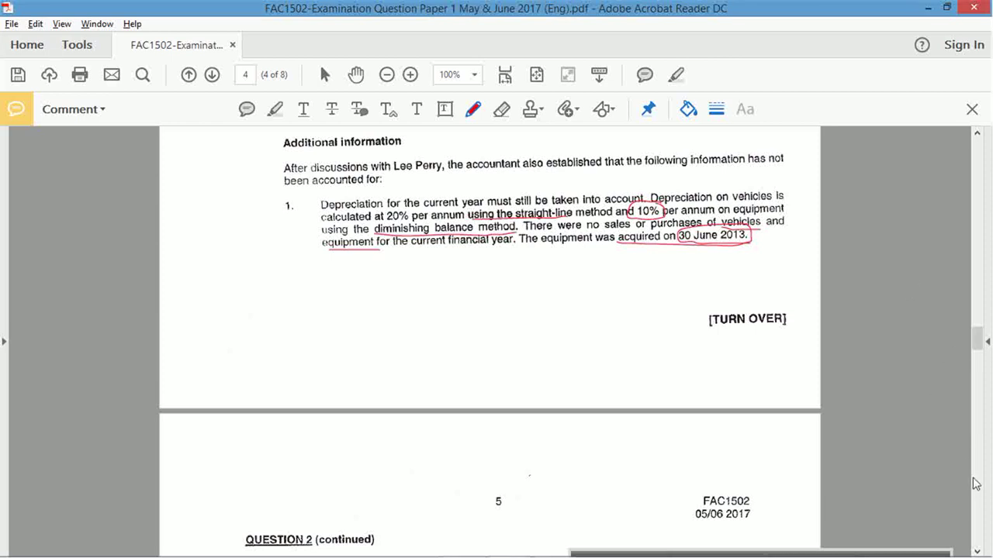
scroll(976, 484, down, 10)
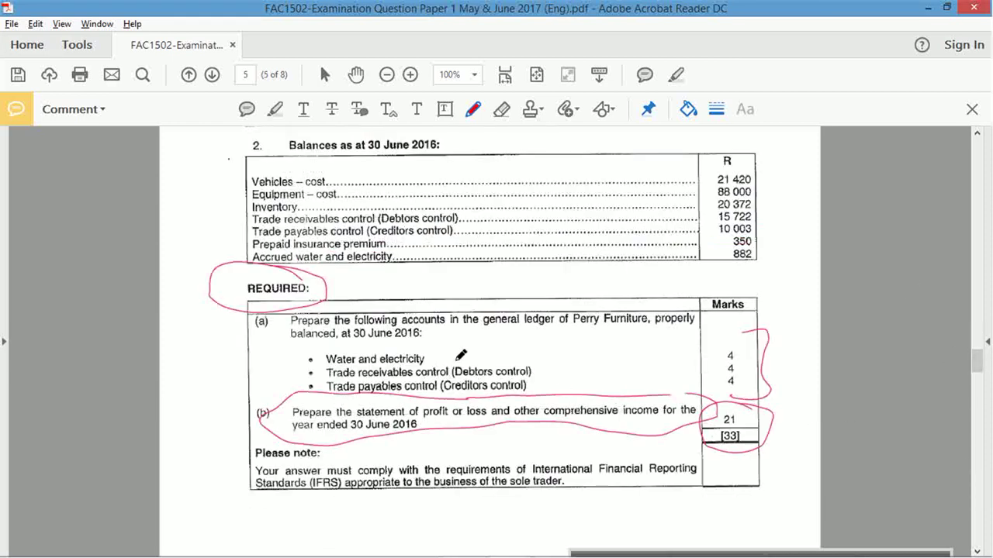
mouse_move(423, 331)
mouse_down()
mouse_move(334, 349)
mouse_move(405, 304)
mouse_up()
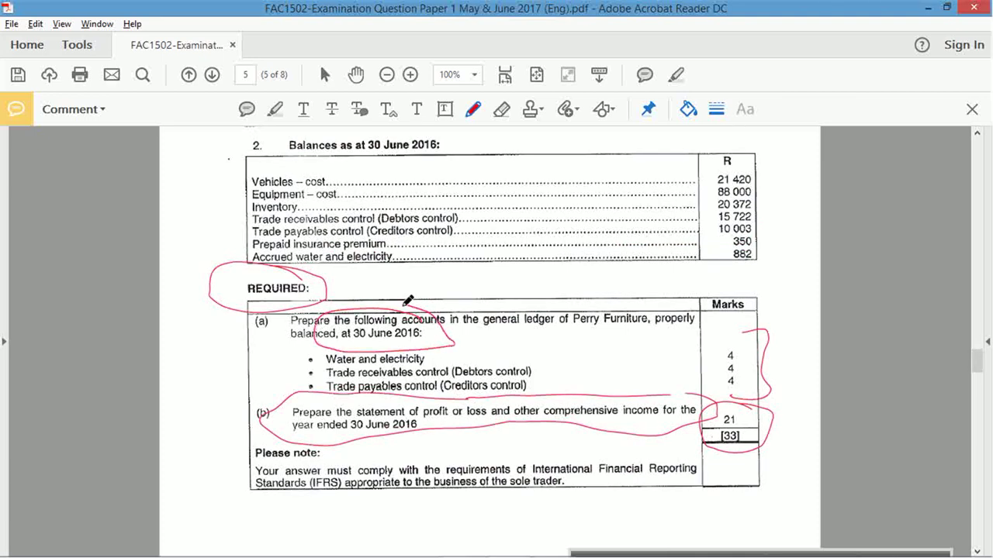
Check the equipment's acquisition date in note 1 of the PDF and enter 30 June 2013 in Q29 in Excel
key(alt+Tab)
key(alt+Tab)
click(976, 164)
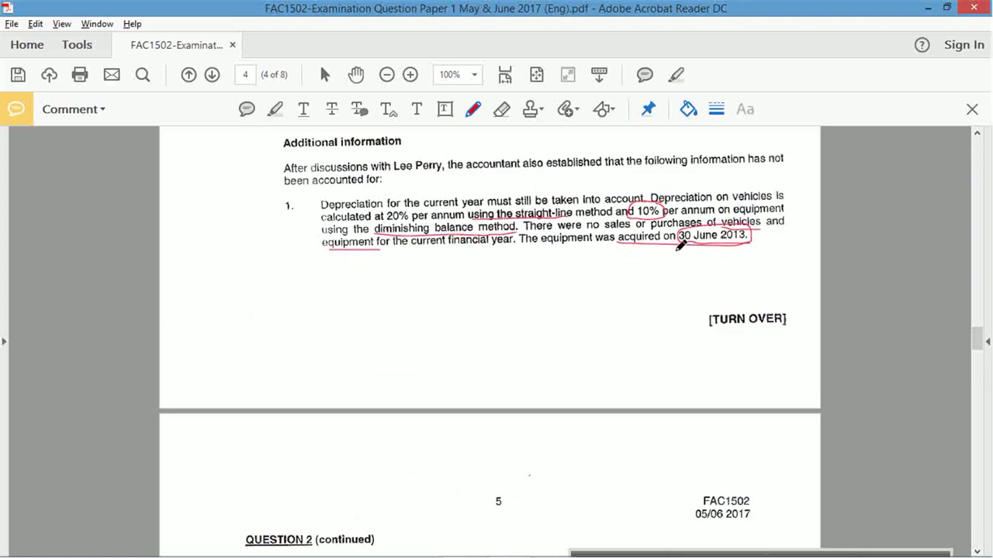
key(alt+Tab)
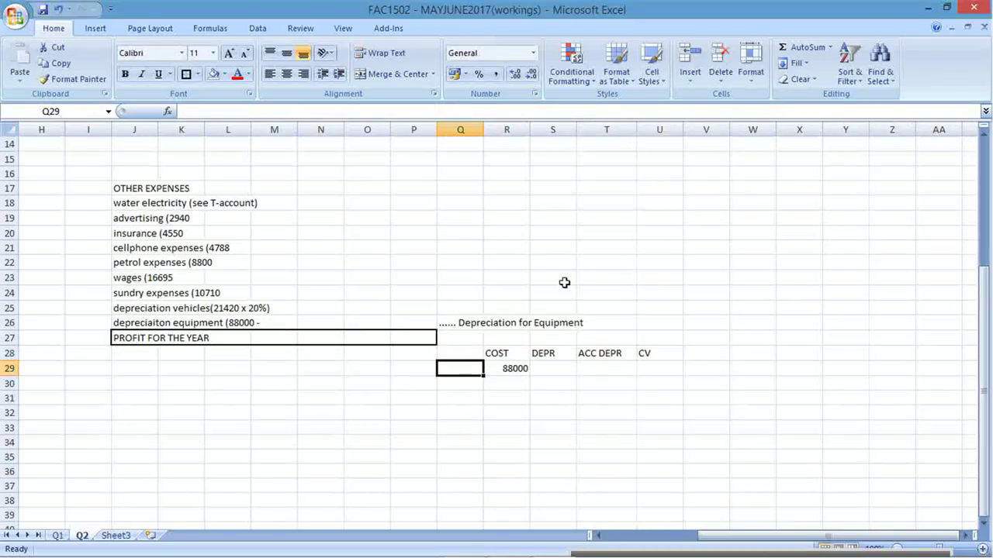
text(30 jun)
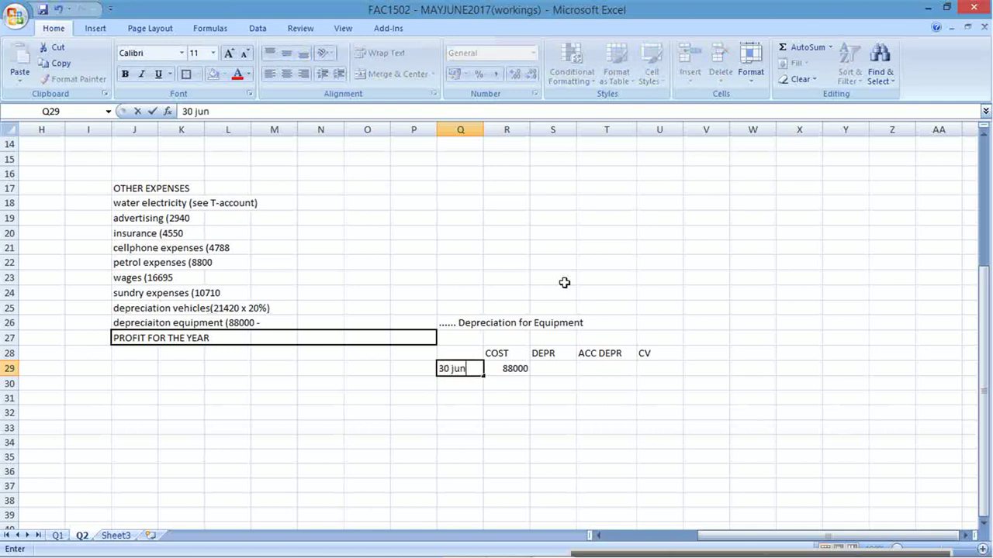
text(2013)
key(Return)
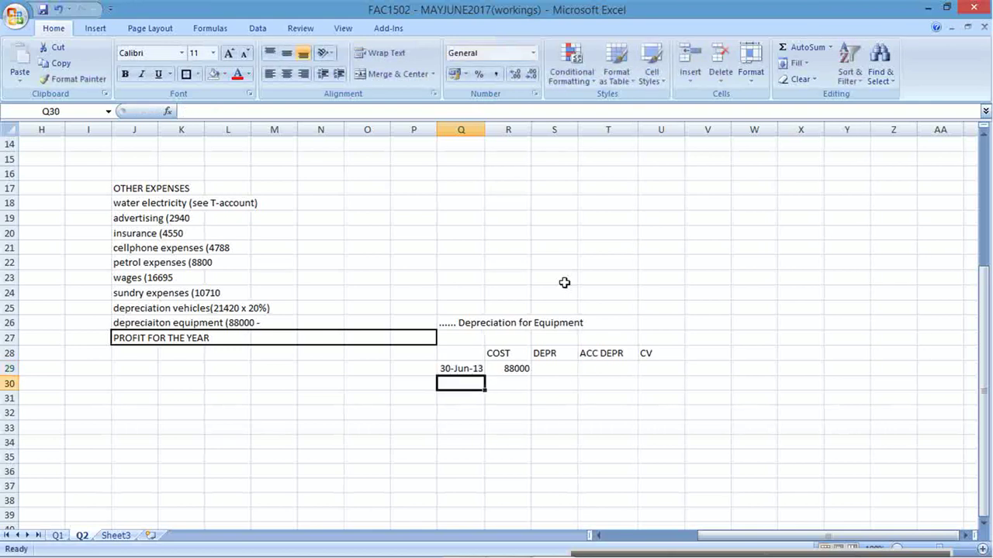
Copy the date in Q29 to Q30 and change its year to 2014
key(Up)
key(ctrl+c)
key(Down)
key(ctrl+v)
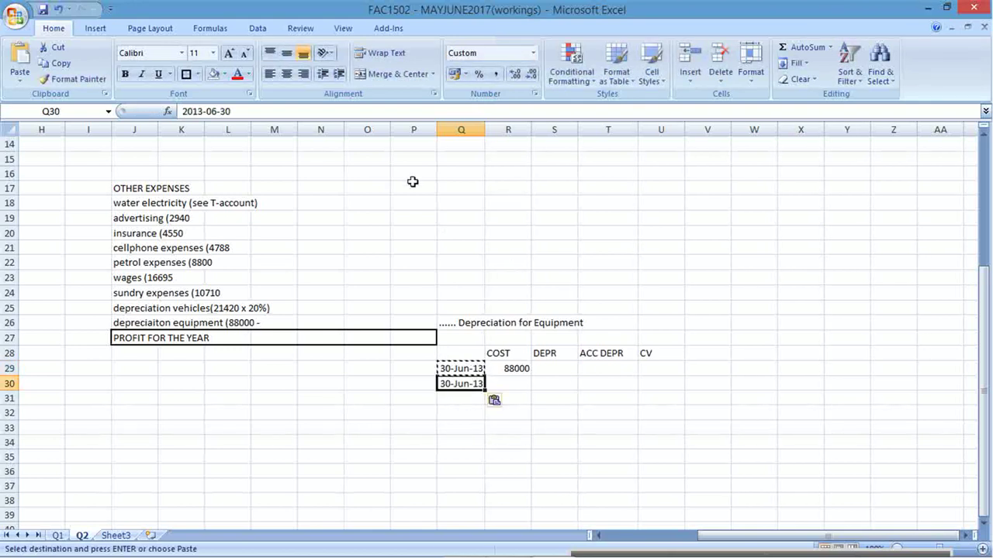
click(202, 112)
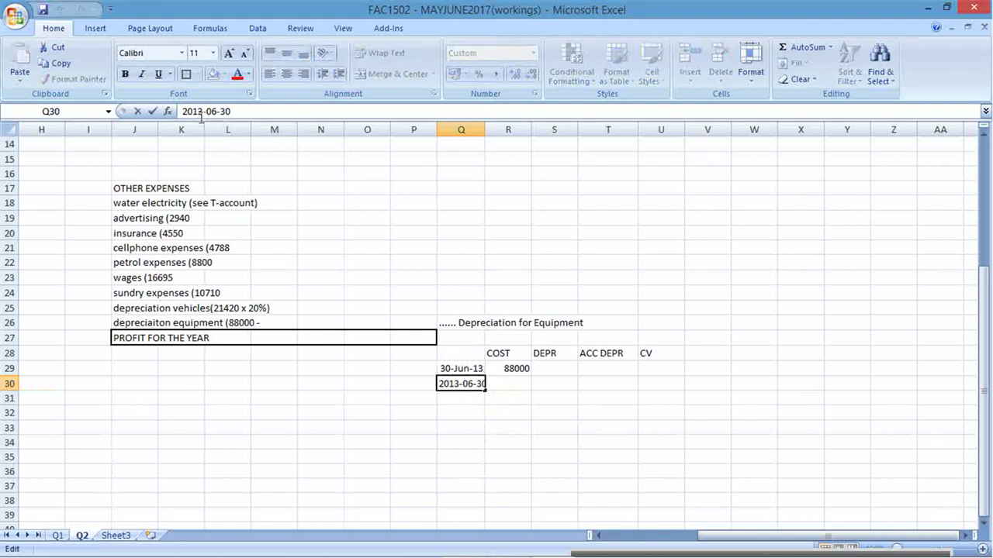
key(BackSpace)
text(4)
key(Return)
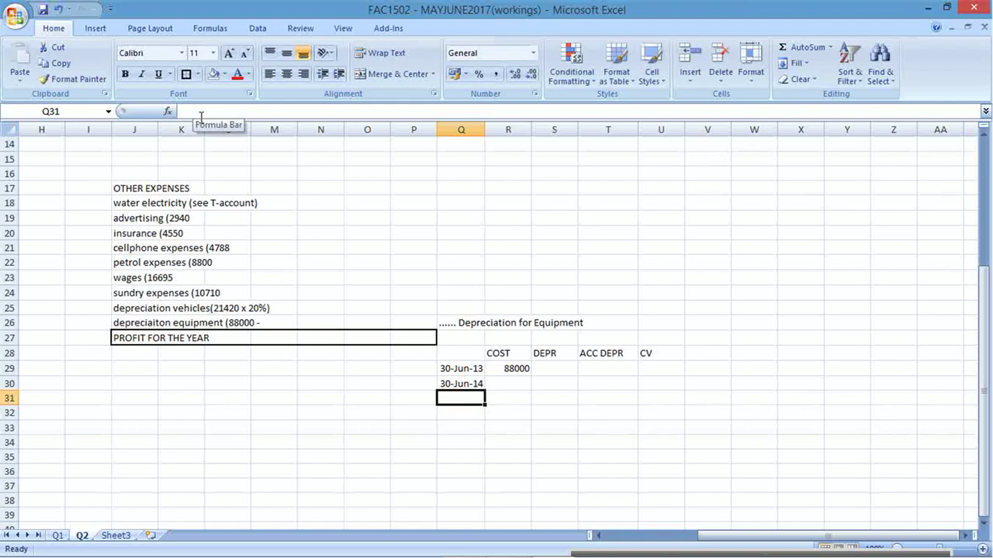
Copy the acquisition date 30-Jun-13 from Q29 to O29
key(Up)
key(Up)
key(ctrl+c)
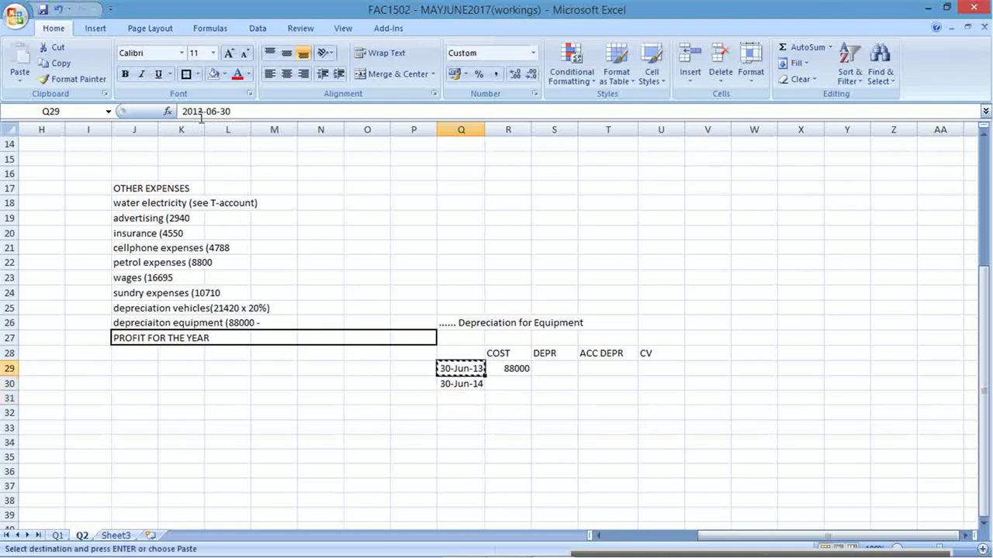
key(Left)
key(Left)
key(ctrl+v)
key(Right)
key(Right)
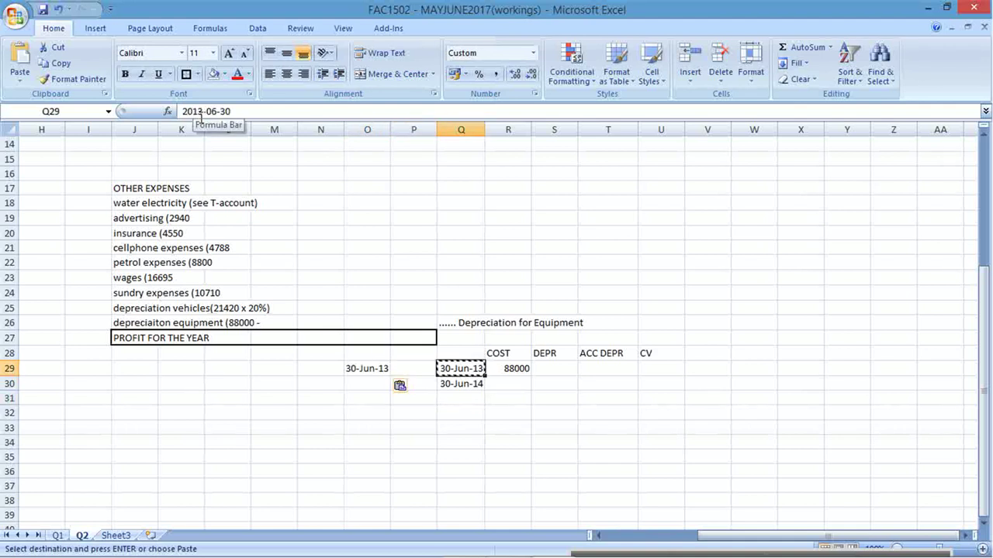
Copy the 30-Jun-14 date from Q30 into Q29 and change the year in Q30 to 2015
key(Down)
key(ctrl+c)
key(Up)
key(ctrl+v)
key(Down)
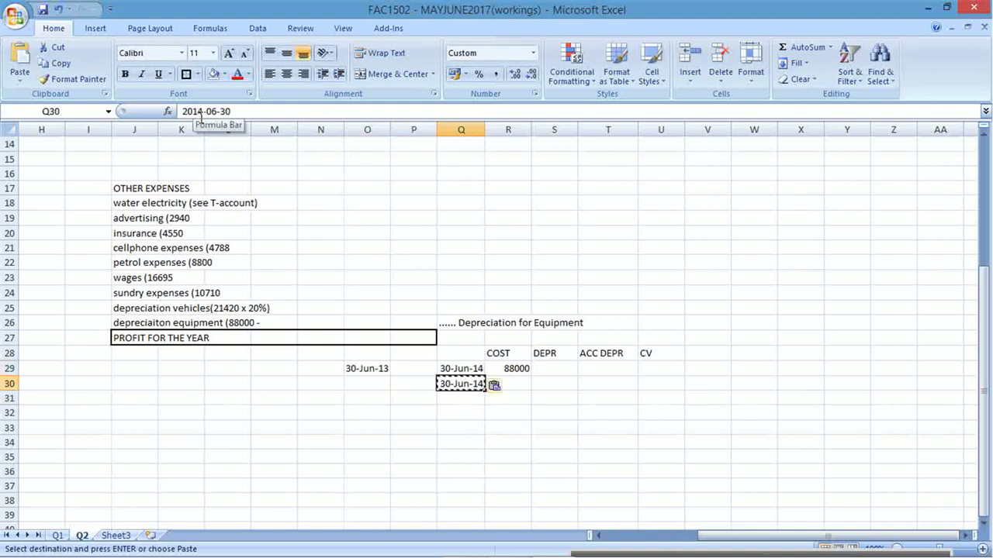
click(205, 111)
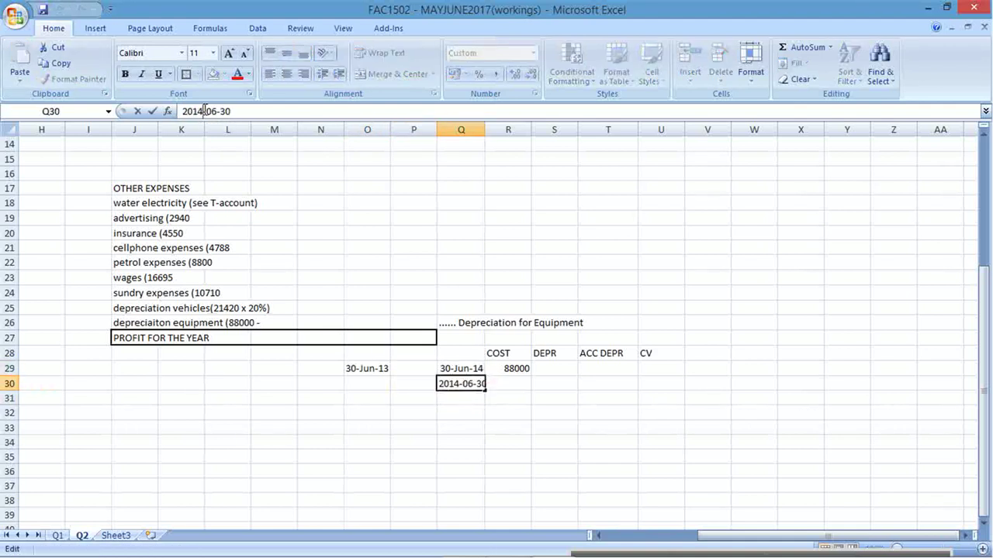
key(BackSpace)
text(5)
key(Return)
Copy the date in Q30 to Q31 and change its year to 2016
key(Up)
key(ctrl+c)
key(Down)
key(ctrl+v)
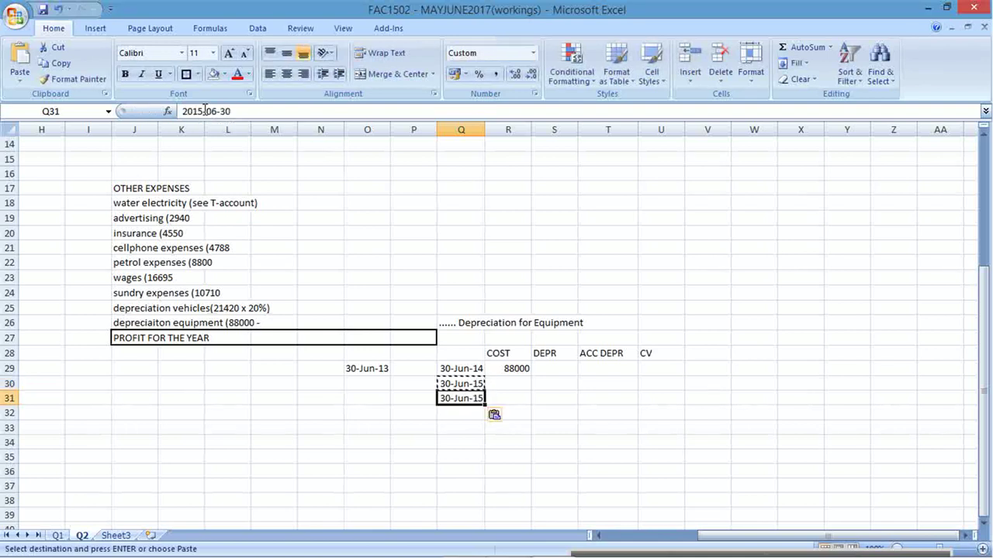
click(204, 110)
key(BackSpace)
text(6)
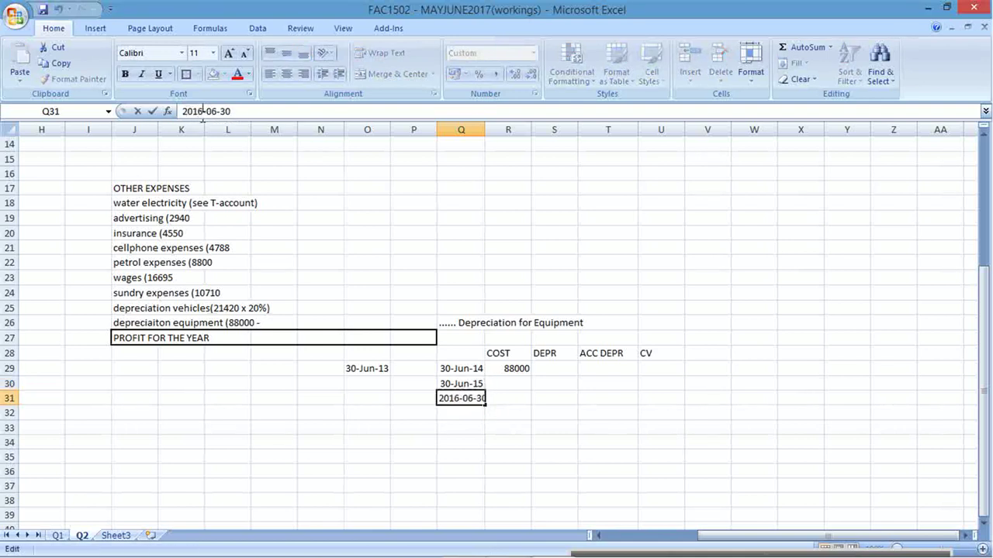
key(Return)
Label the 30-Jun-13 acquisition date by entering "buy" in O30
click(375, 371)
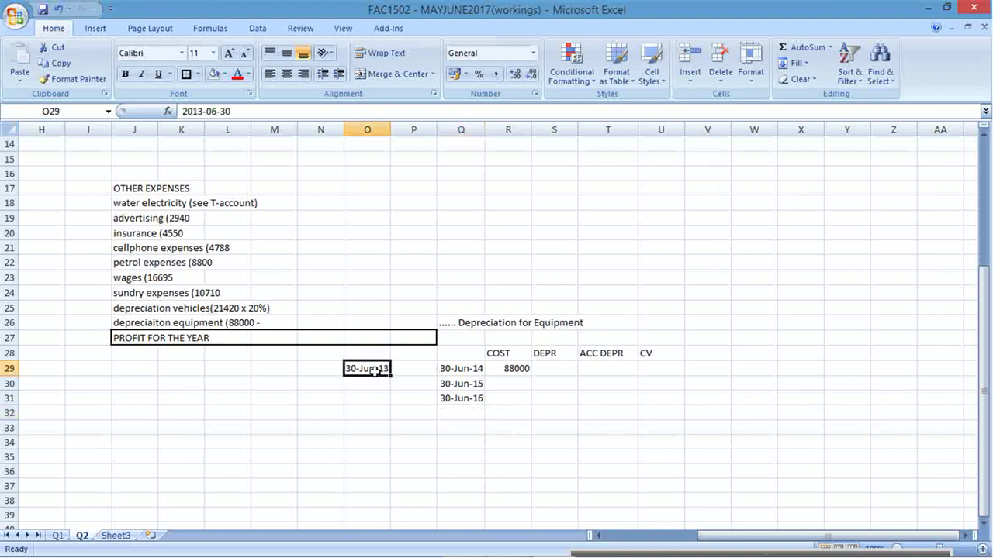
click(374, 385)
text(buy)
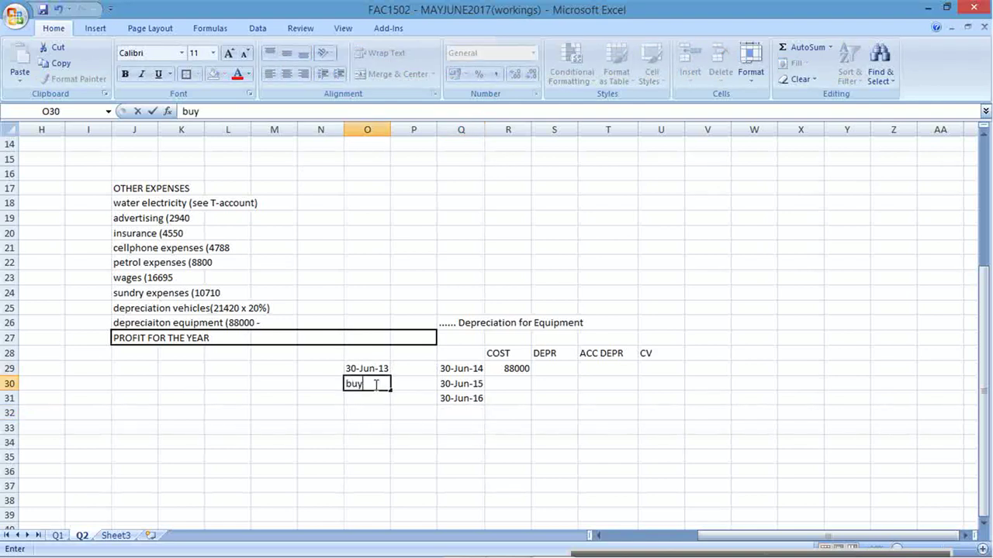
key(Return)
Enter the labels year 1, year 2 and year 3 in P29:P31 beside the year-end dates
click(421, 370)
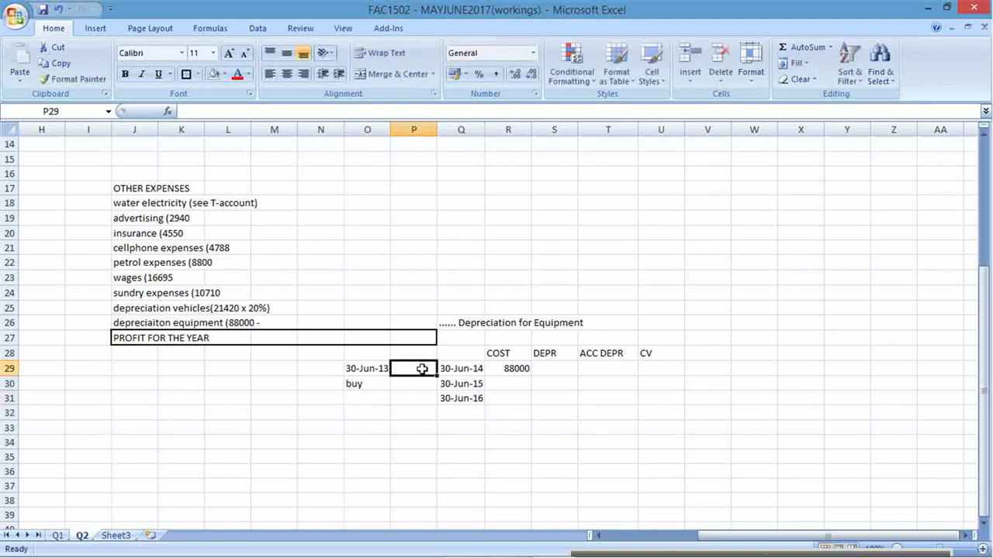
text(year 1)
key(Return)
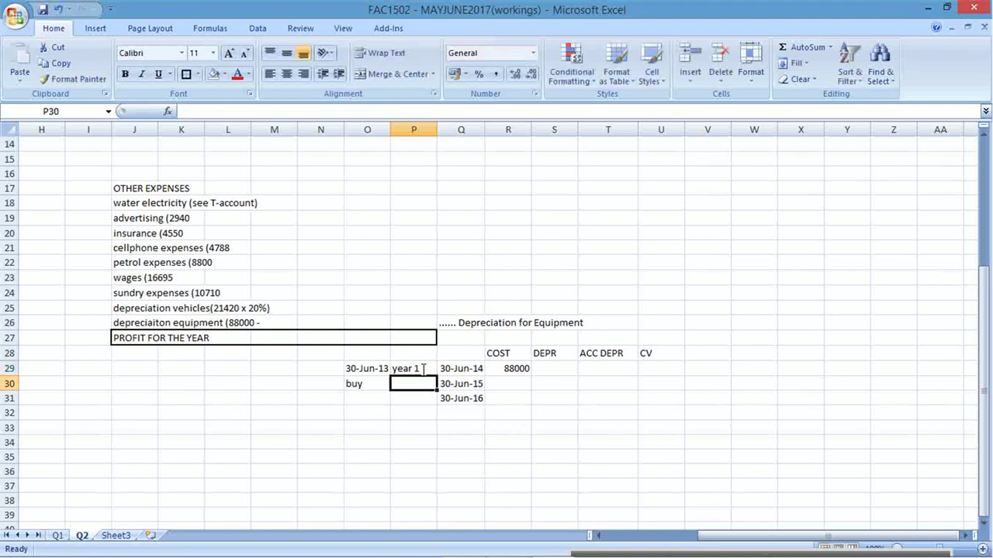
text(year 2)
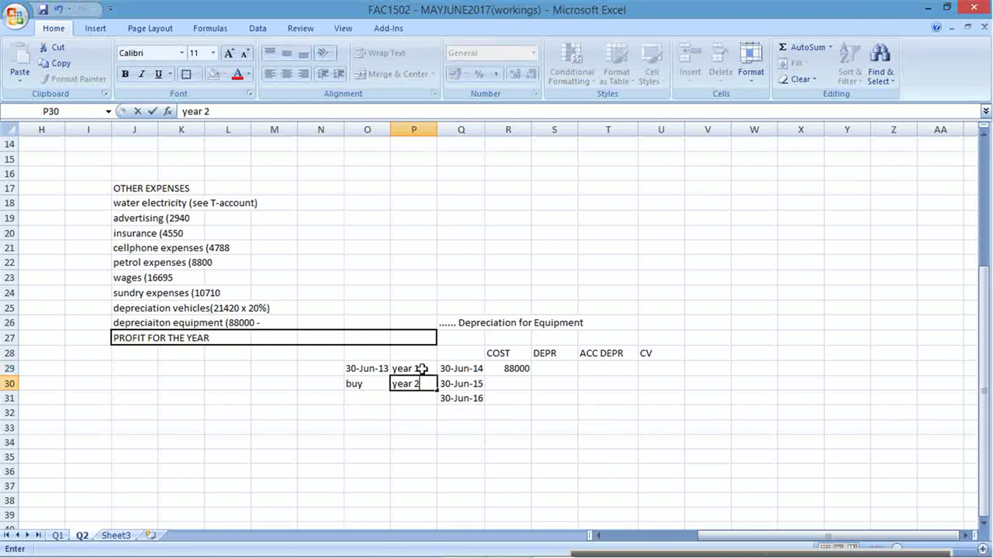
key(Return)
text(year 3)
key(Return)
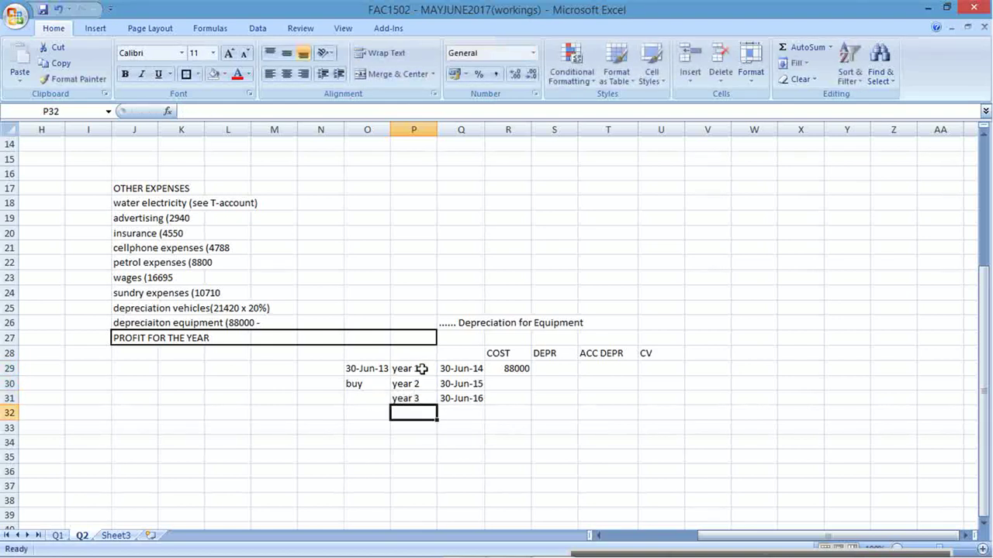
Fill the year 3 row P31:U31 yellow and enter ???? in S31 under DEPR
drag(413, 398, 665, 393)
click(223, 75)
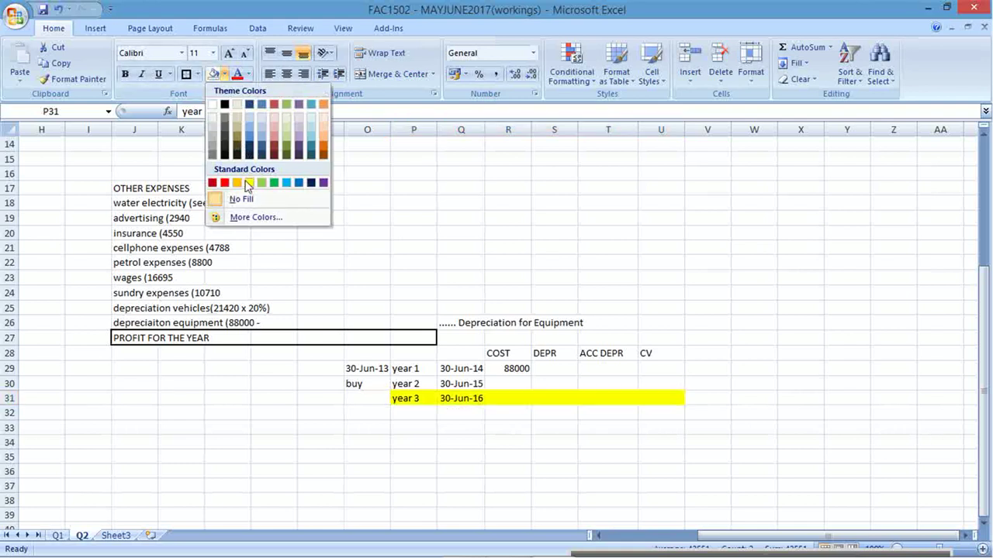
click(248, 187)
click(549, 397)
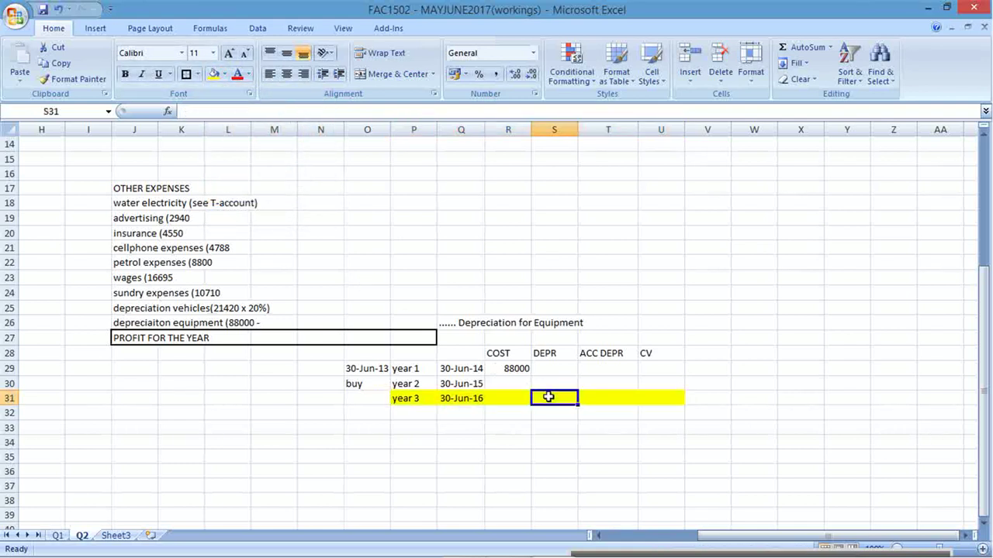
text(????)
key(Return)
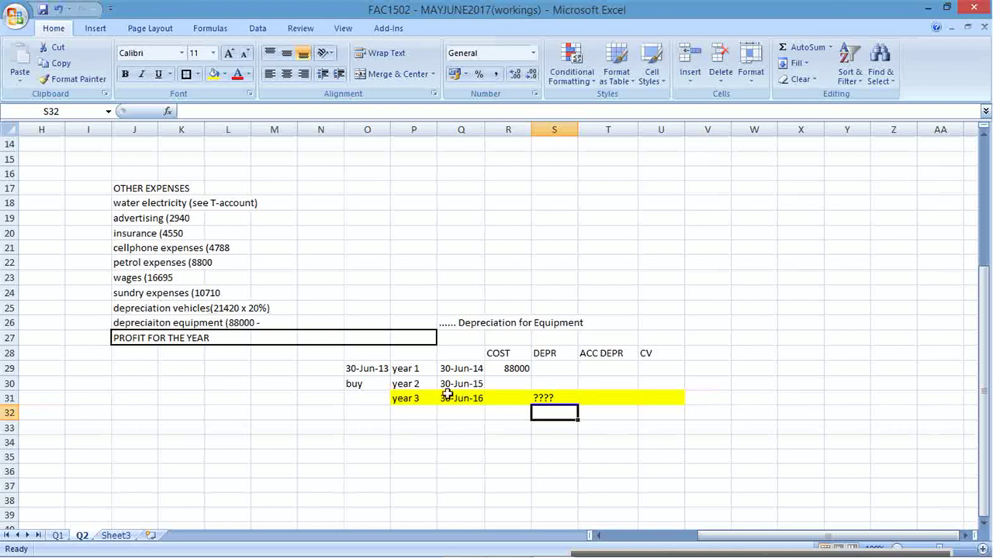
drag(129, 324, 406, 316)
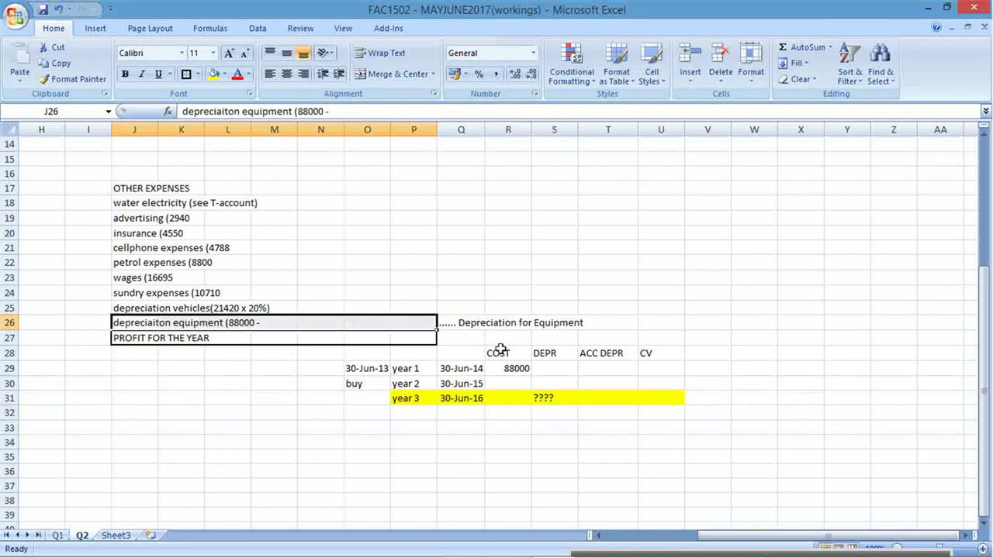
drag(387, 370, 570, 366)
Check the equipment depreciation rate in the exam PDF and calculate year 1 depreciation in S29 as 10% of the cost in R29
click(570, 366)
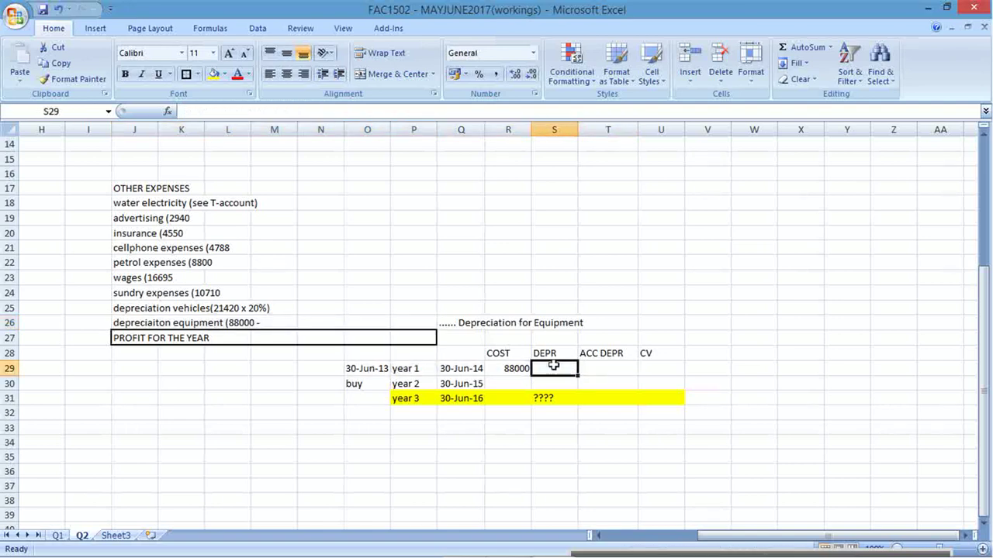
key(alt+Tab)
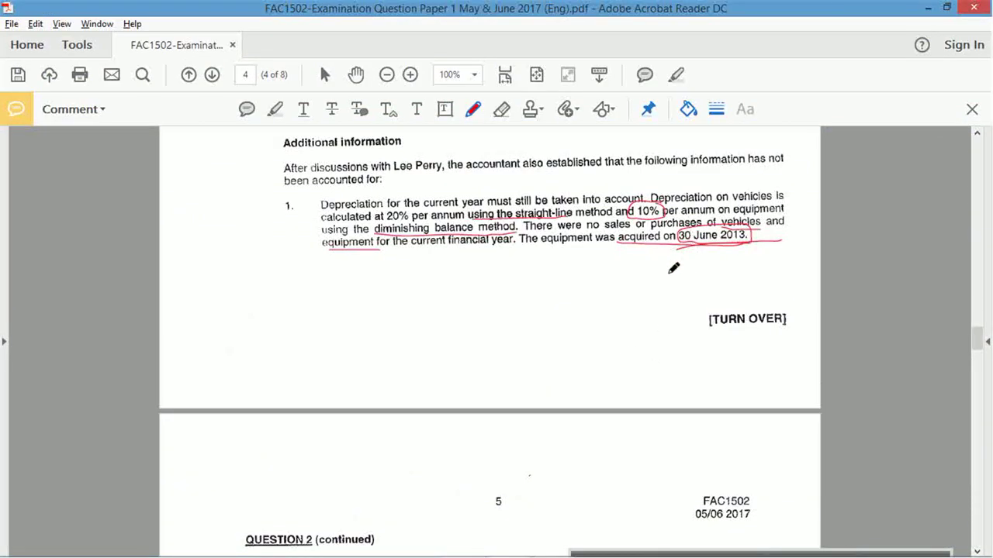
key(alt+Tab)
text(=)
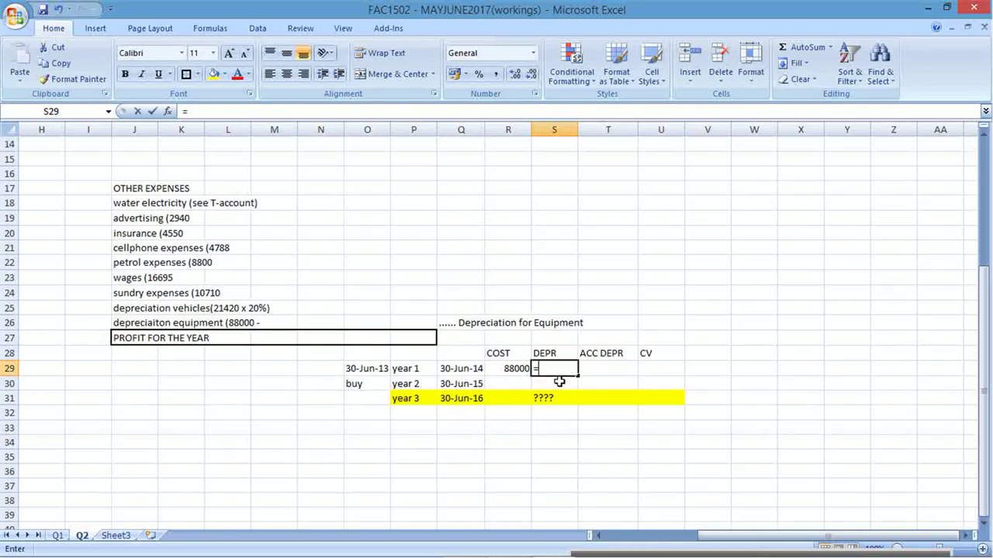
click(512, 368)
text(*0.1)
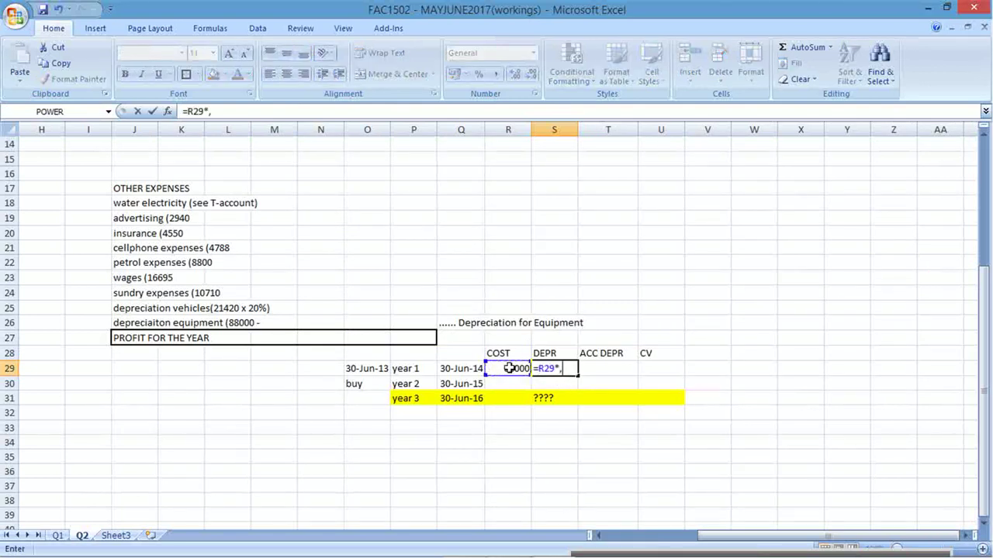
key(Return)
Link the year 1 accumulated depreciation in T29 to the depreciation in S29
key(Up)
key(Right)
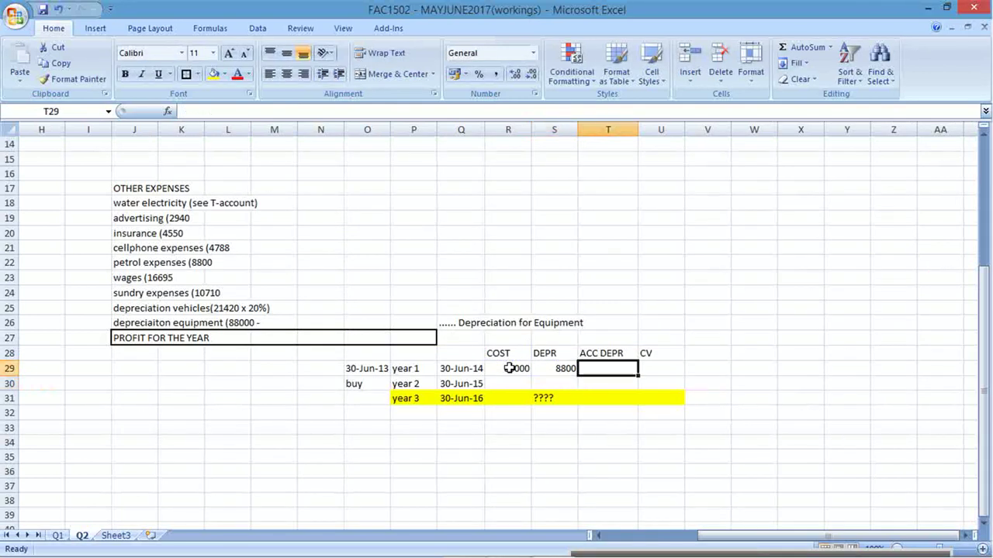
text(=)
key(Left)
key(Return)
Calculate the year 1 carrying value in U29 with the formula =R29-T29
key(Up)
key(Right)
text(=)
key(Left)
key(Left)
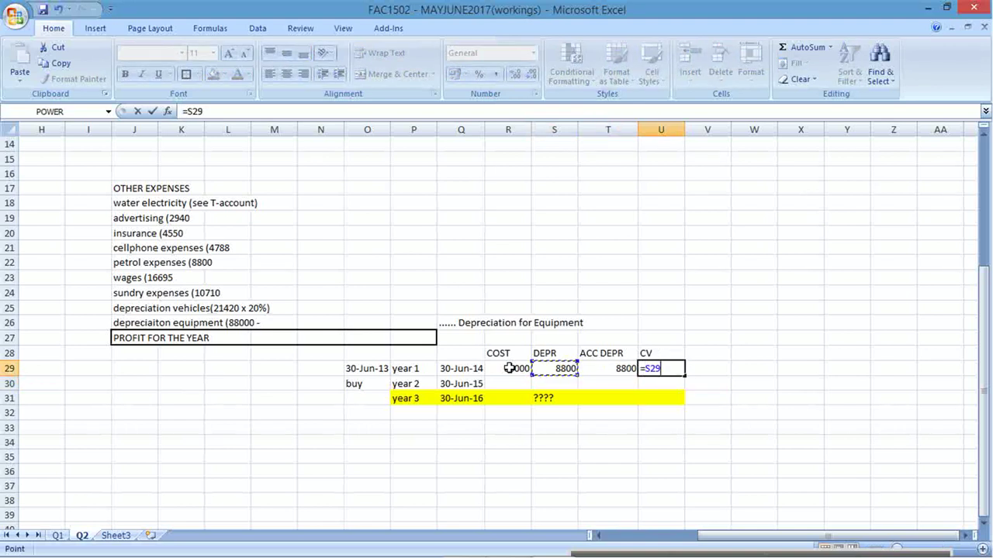
key(Left)
text(-)
key(Left)
key(Return)
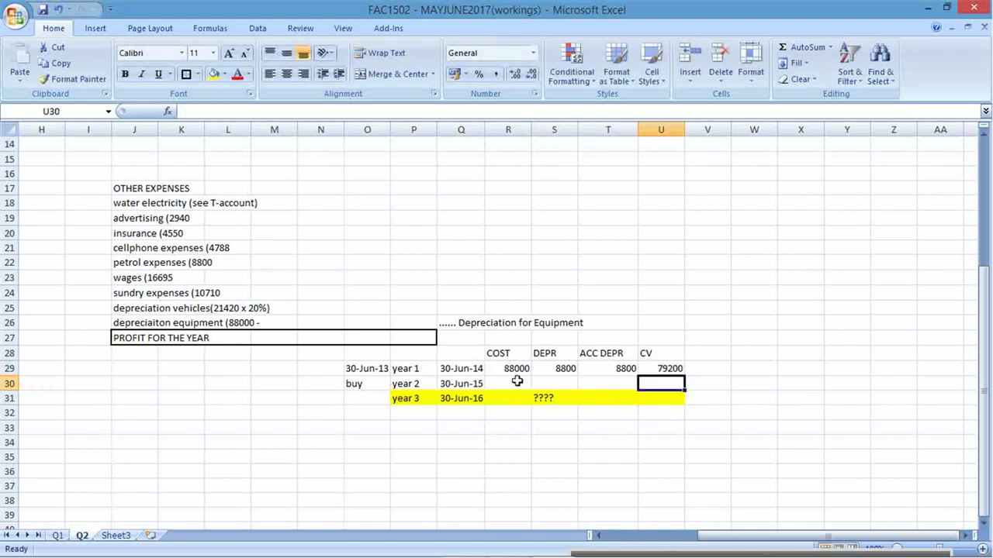
Enter the equipment cost of 88000 for years 2 and 3 in R30 and R31
click(516, 381)
key(Up)
key(ctrl+c)
key(Down)
key(ctrl+v)
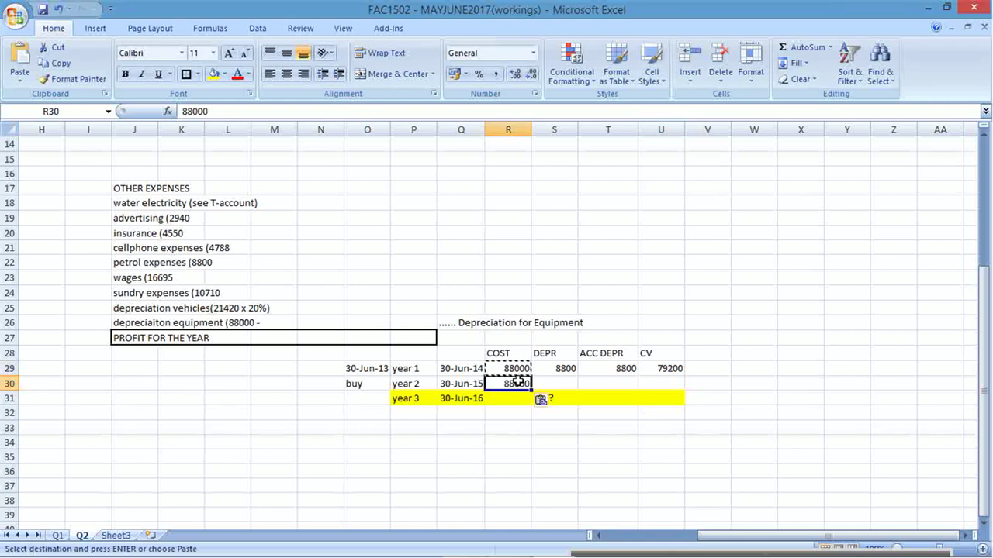
key(Down)
text(88000)
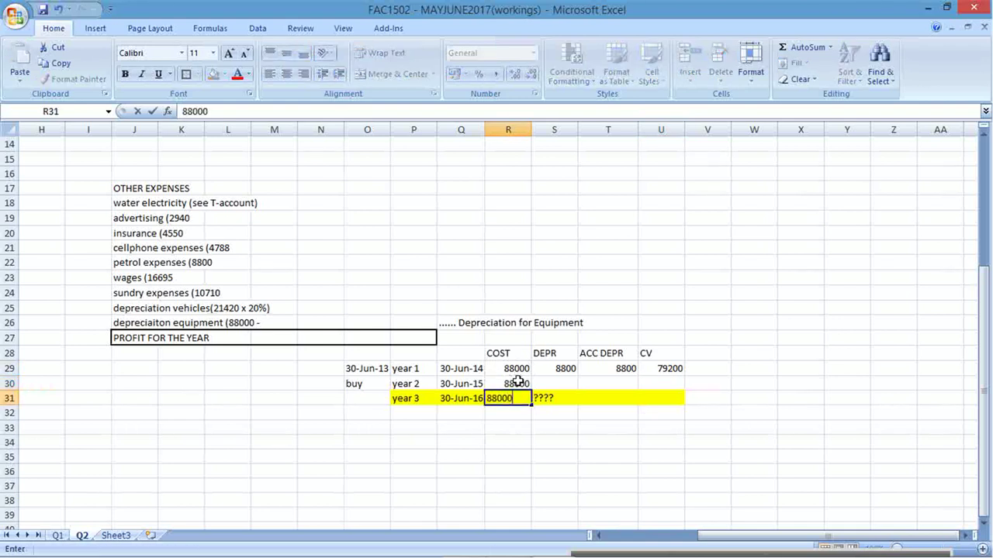
key(Return)
Enter ??? in S30 as the year 2 depreciation placeholder and colour its text red
click(559, 383)
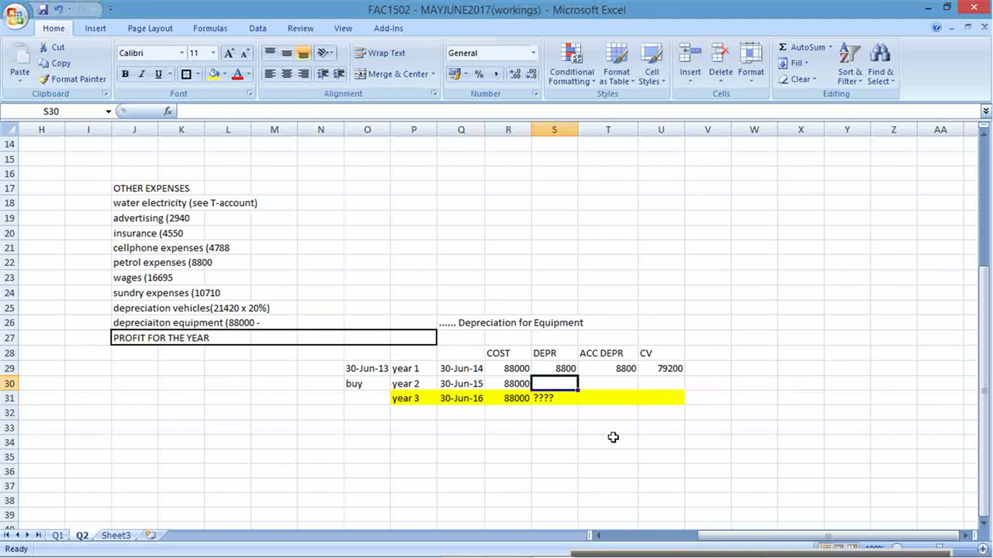
text(???)
key(Return)
click(567, 383)
click(238, 73)
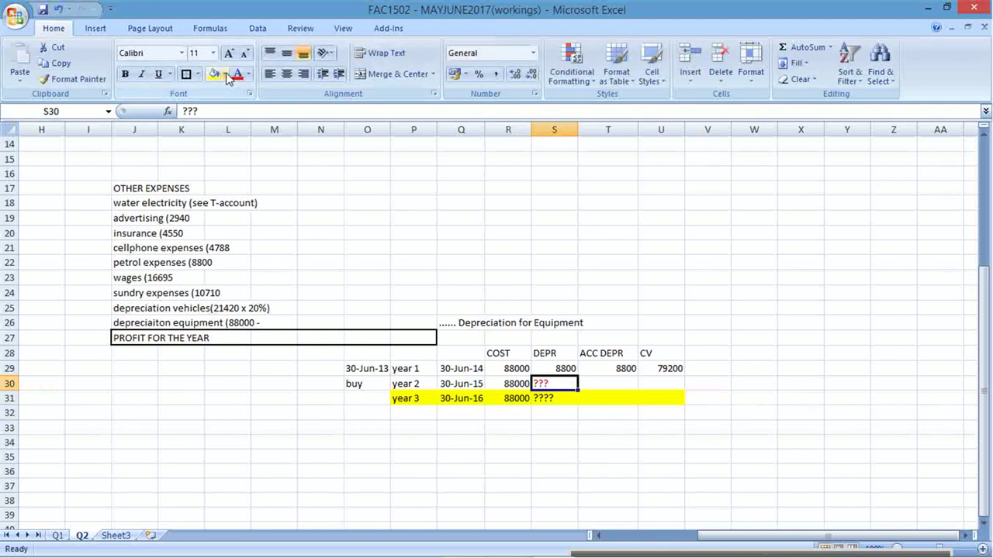
Fill S30 with blue and set its font colour to black
click(223, 74)
click(298, 182)
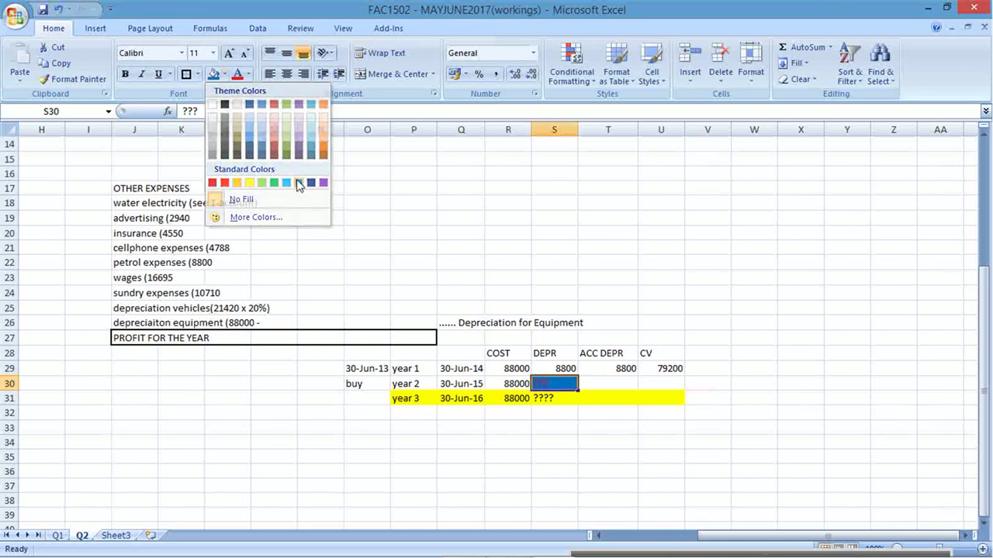
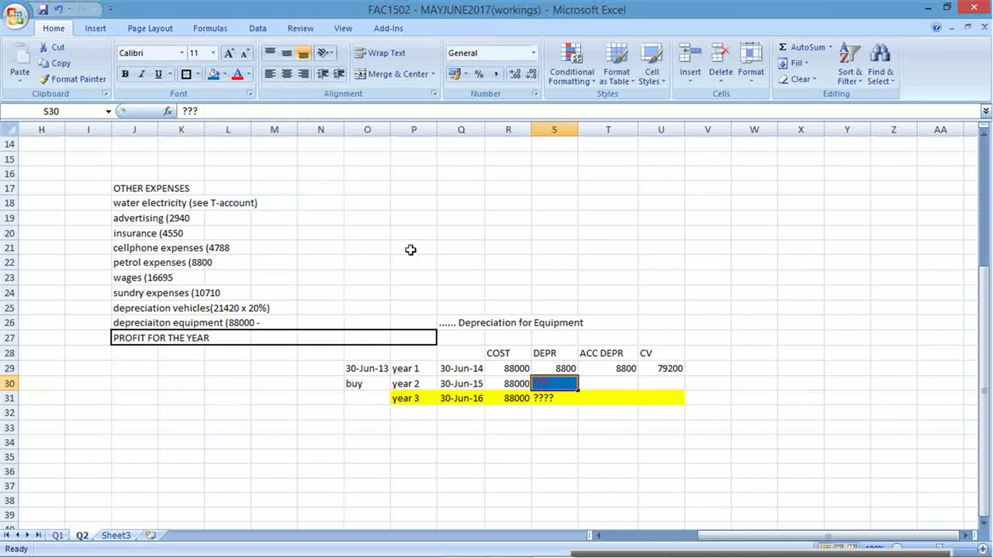
click(248, 76)
click(237, 121)
Fill the year 1 carrying value cell U29 with light blue
click(673, 370)
click(214, 74)
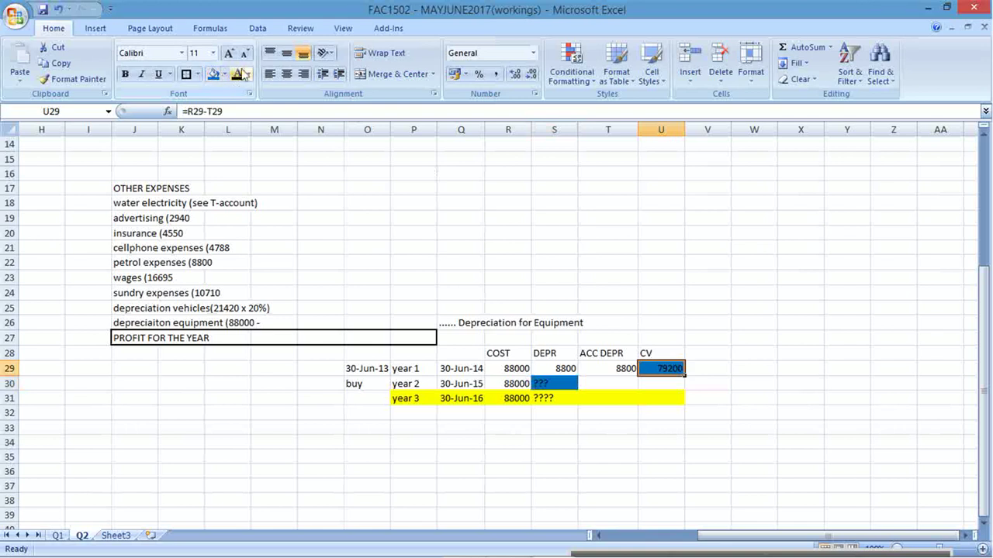
click(224, 75)
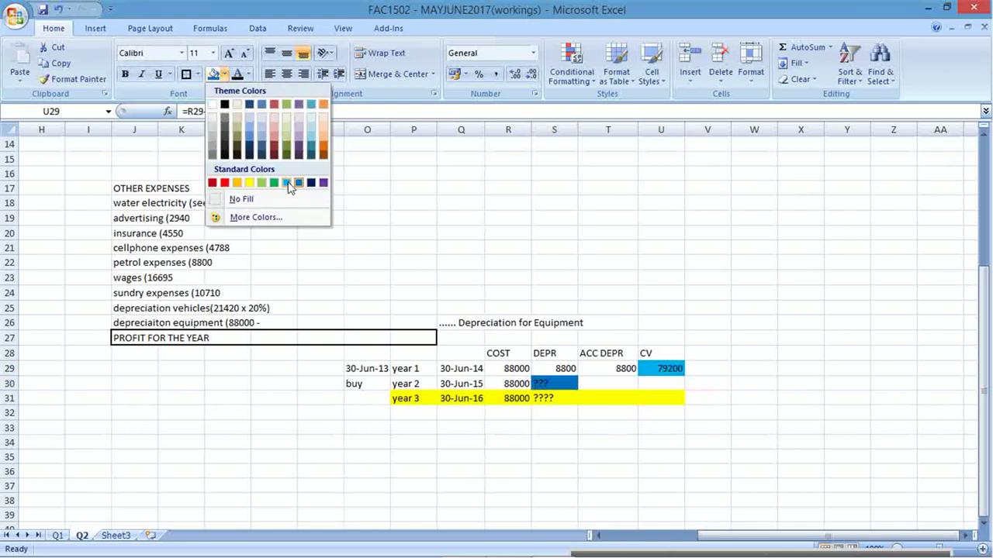
click(287, 184)
Fill S30 with light blue and calculate year 2 depreciation there as 10% of the year 1 carrying value in U29
click(541, 383)
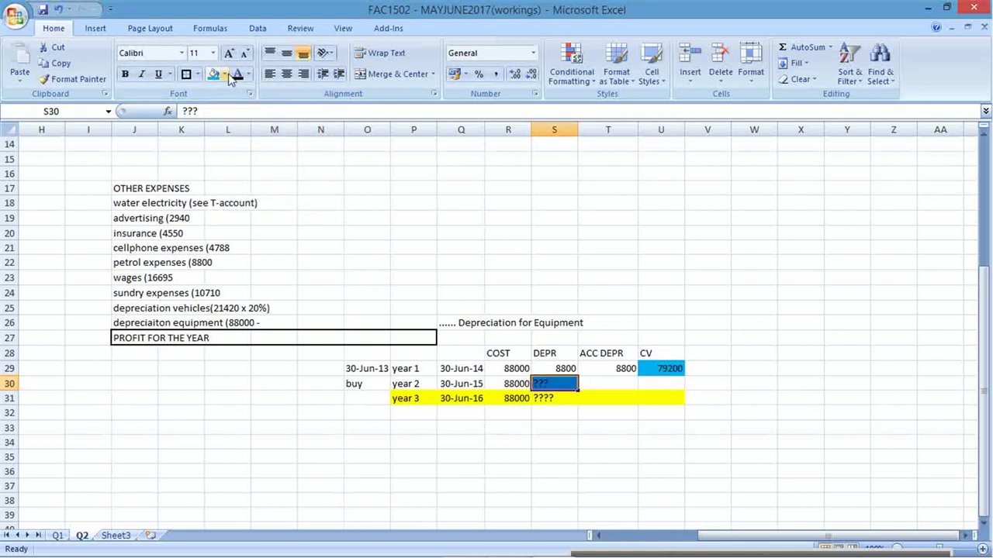
text(=)
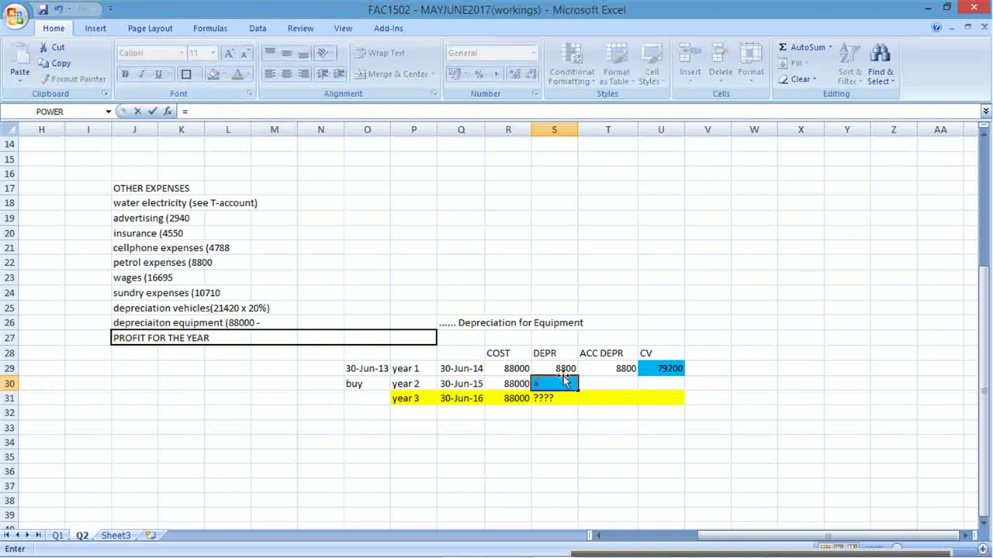
click(665, 366)
text(*10%)
key(Return)
Calculate year 2 accumulated depreciation in T30 with the formula =T29+S30
key(Up)
key(Right)
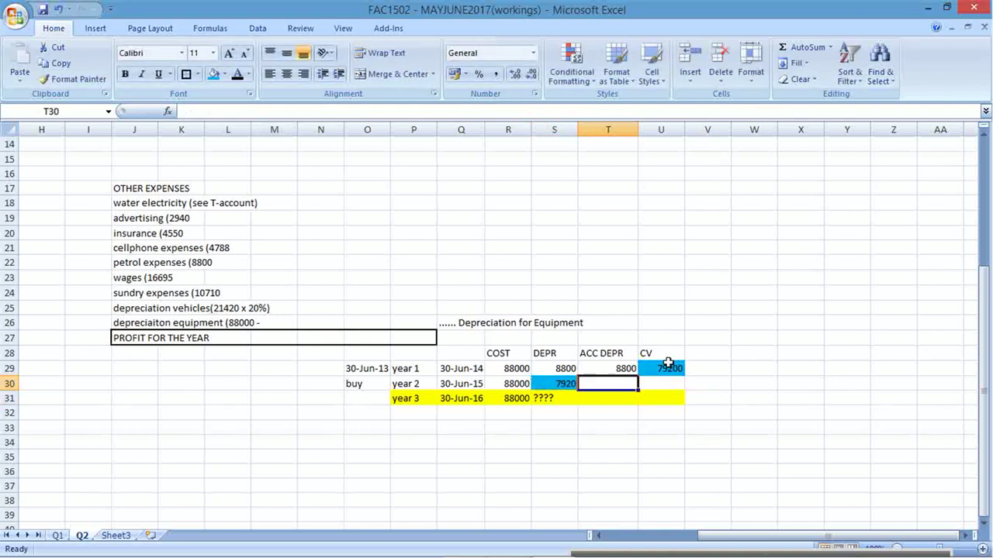
text(=)
key(Up)
text(+)
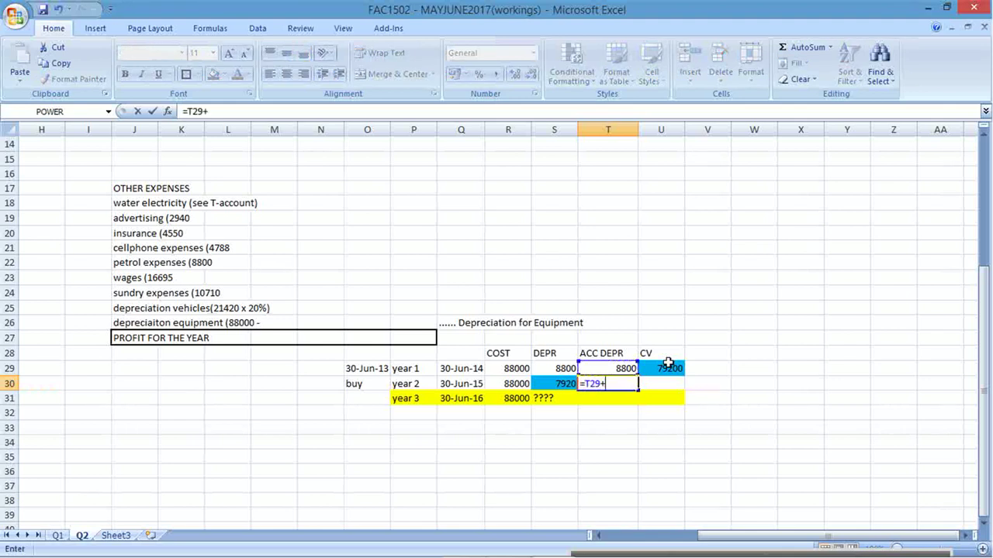
key(Left)
key(Return)
Copy the carrying value formula from U29 into U30 for year 2
key(Up)
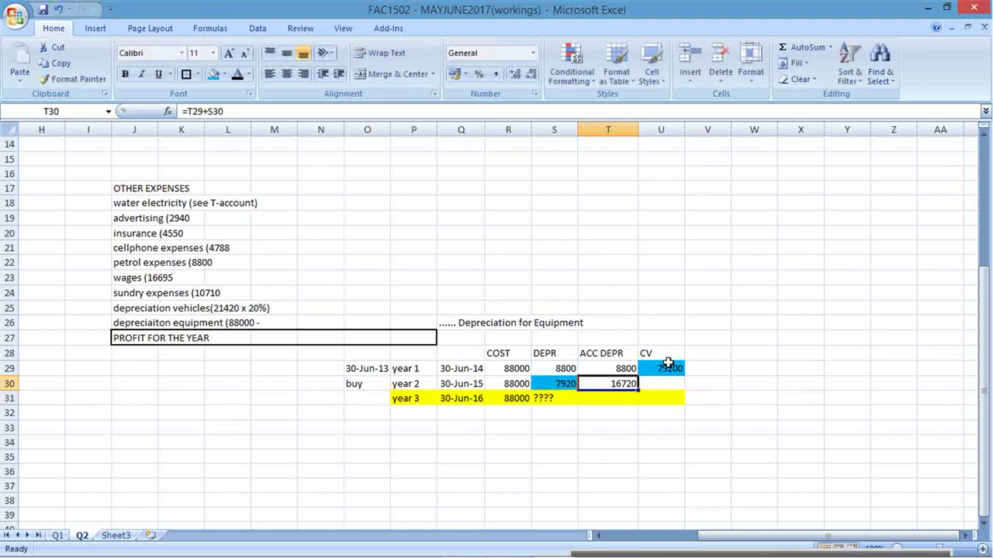
key(Right)
click(668, 363)
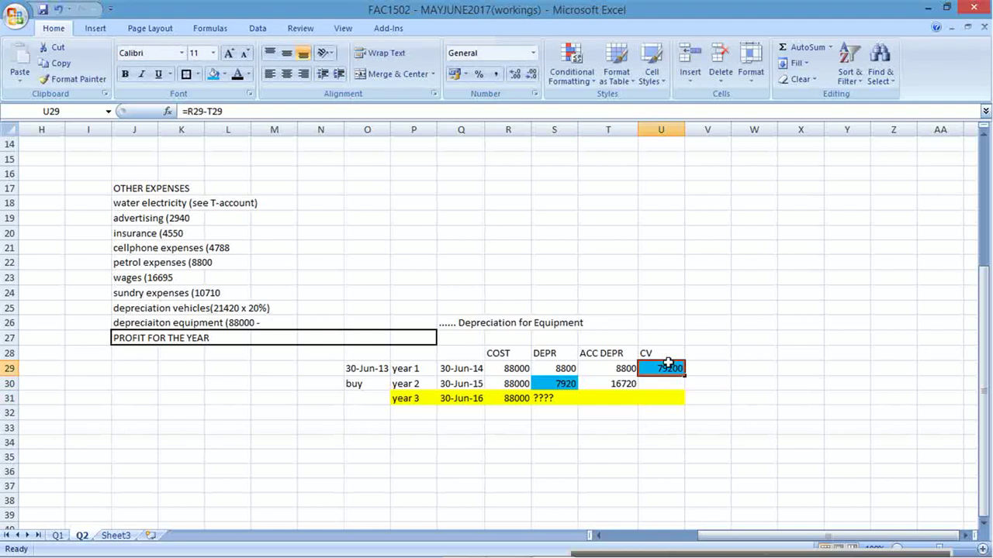
key(ctrl+c)
key(Down)
key(ctrl+v)
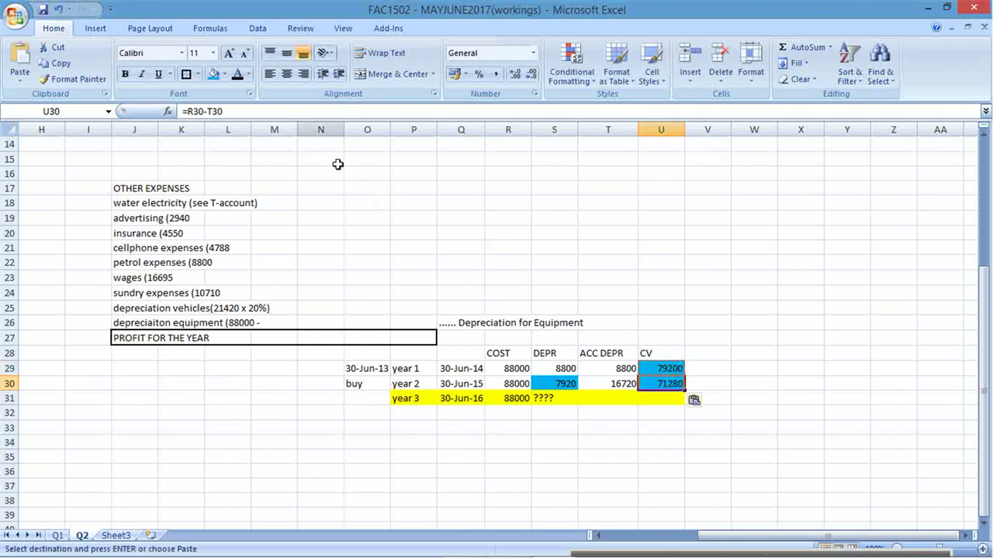
Fill the year 2 carrying value U30 and the year 3 depreciation cell S31 with the same light red
click(224, 74)
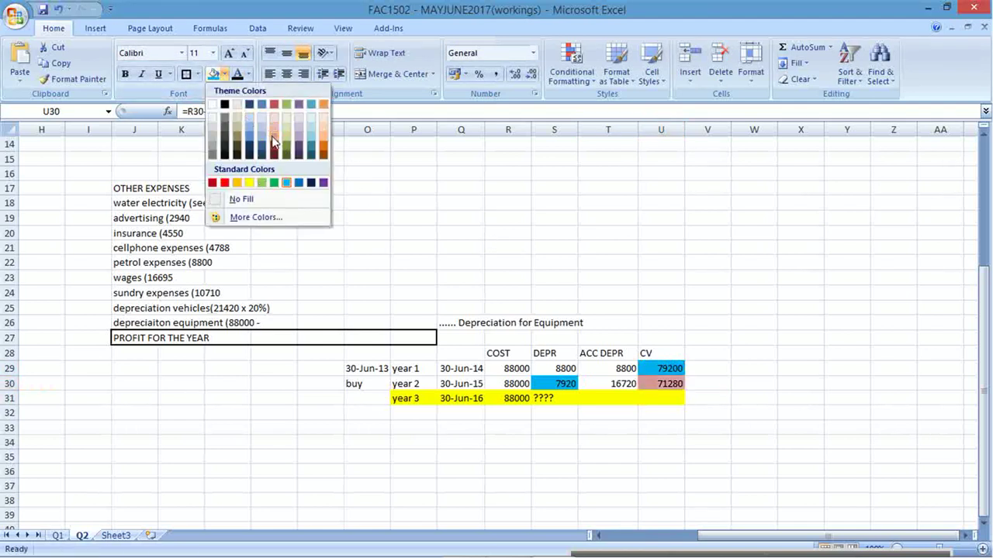
click(274, 138)
click(510, 380)
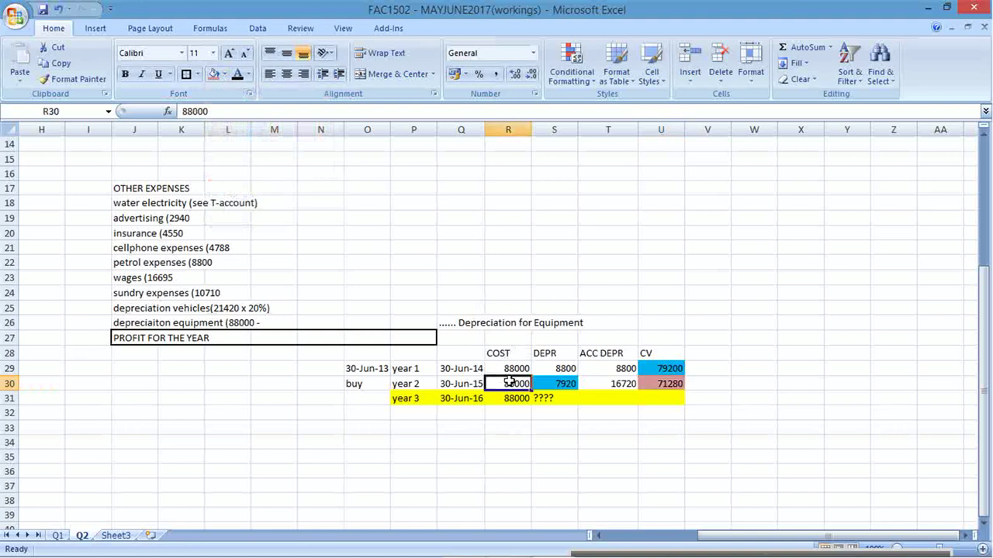
click(625, 383)
click(659, 385)
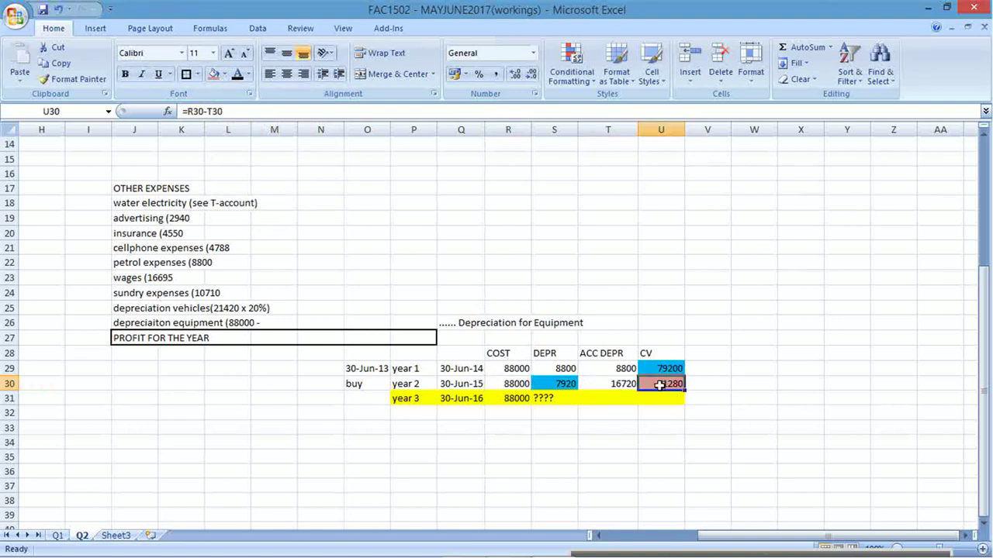
click(563, 396)
click(217, 73)
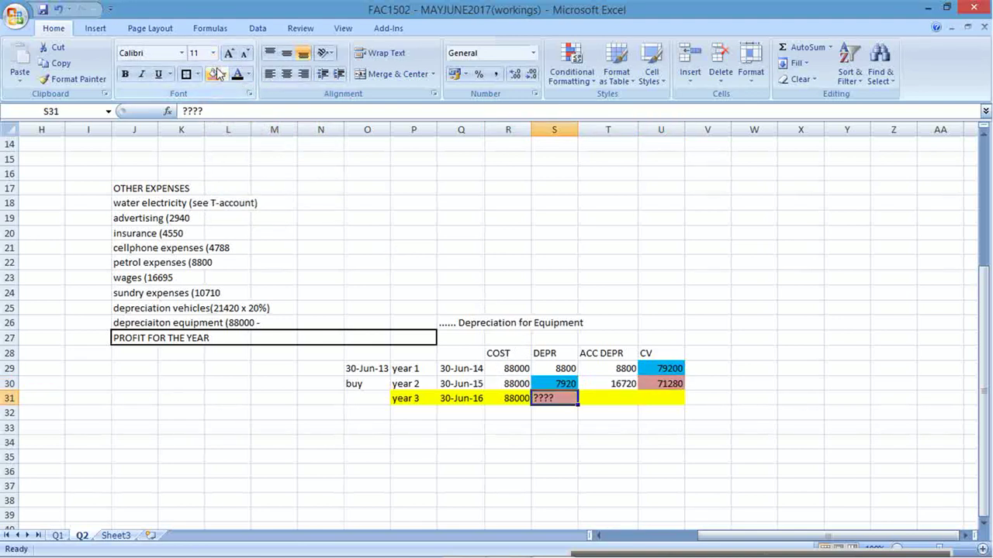
Calculate year 3 depreciation in S31 with the formula =U30*0,1
text(=)
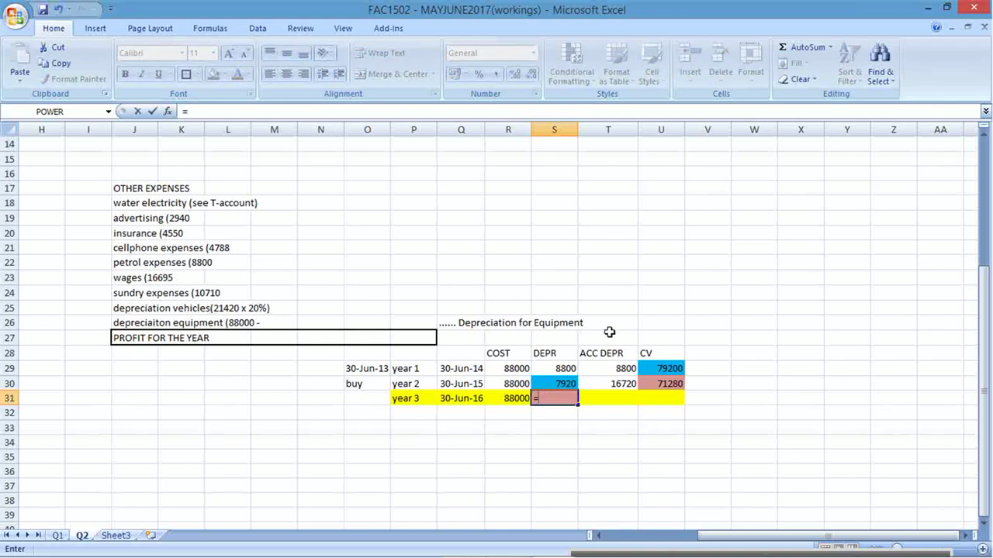
click(657, 380)
text(*1)
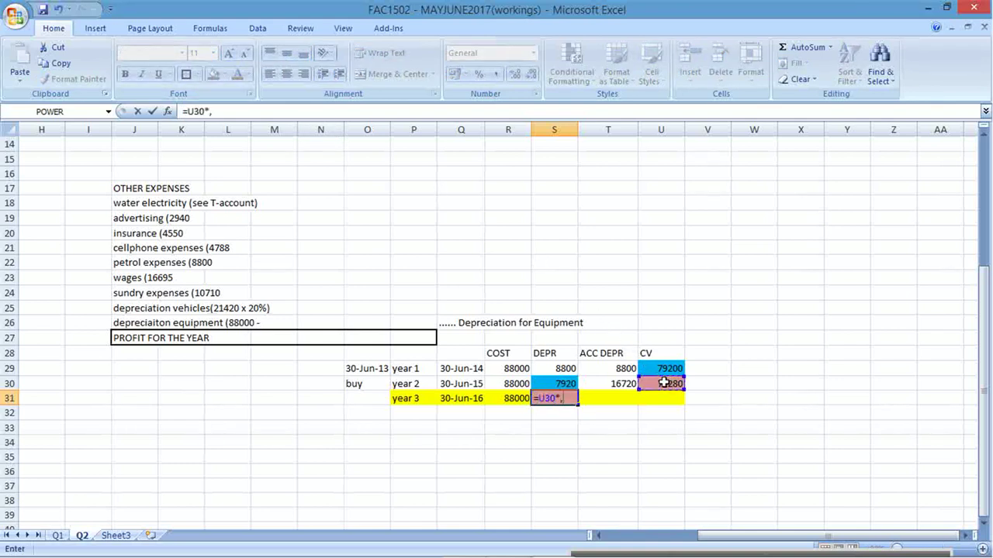
text(0%)
key(Return)
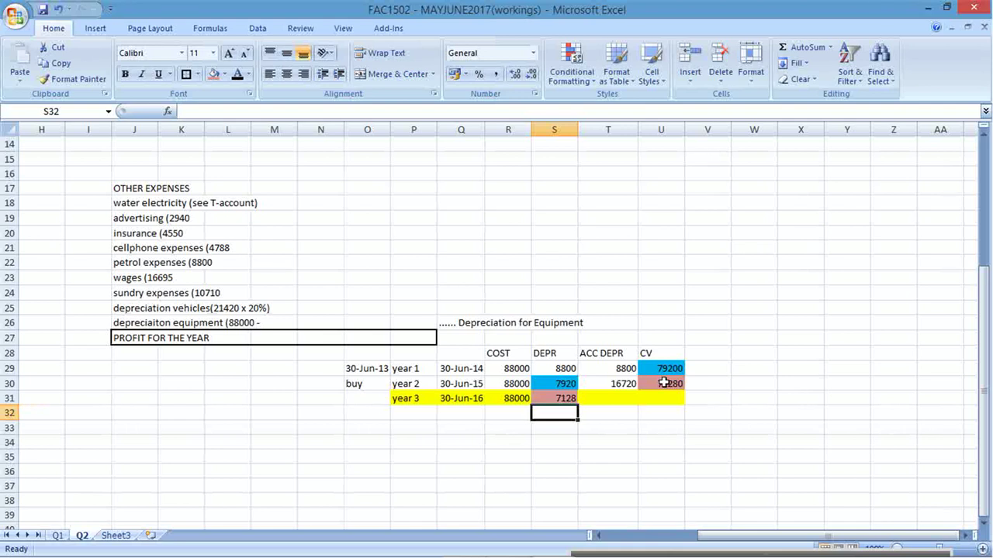
Calculate year 3 accumulated depreciation in T31 with the formula =T30+S31
key(Up)
key(Right)
text(=)
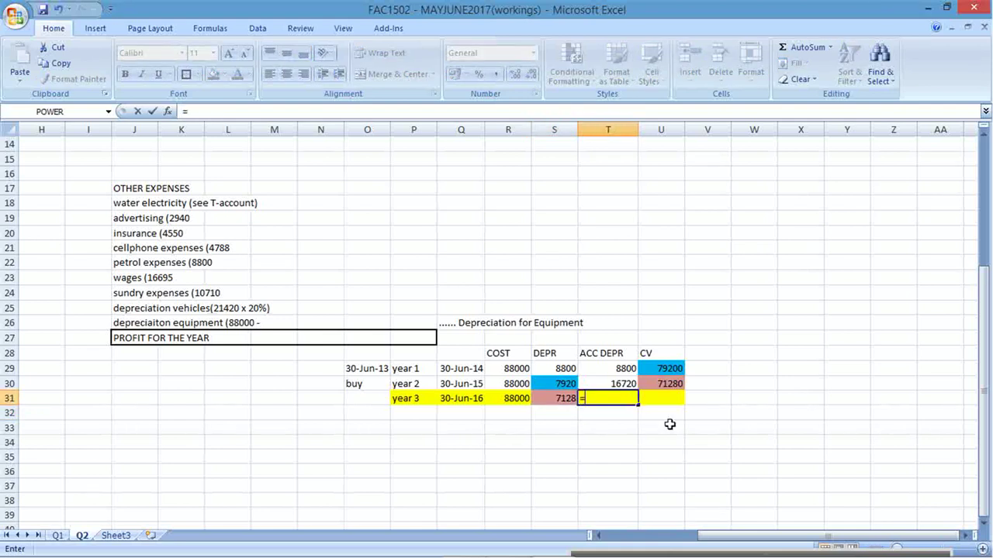
click(622, 380)
text(+)
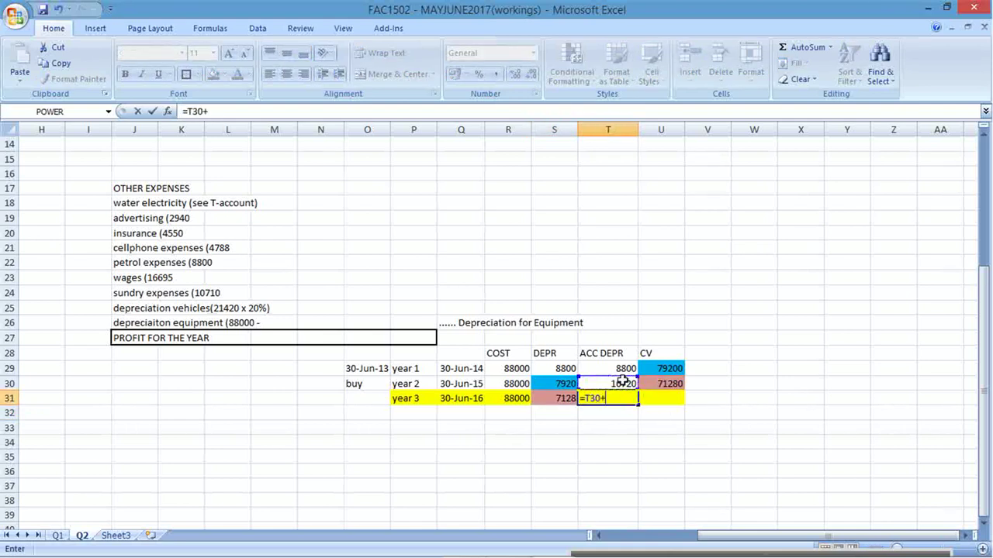
click(565, 398)
key(Return)
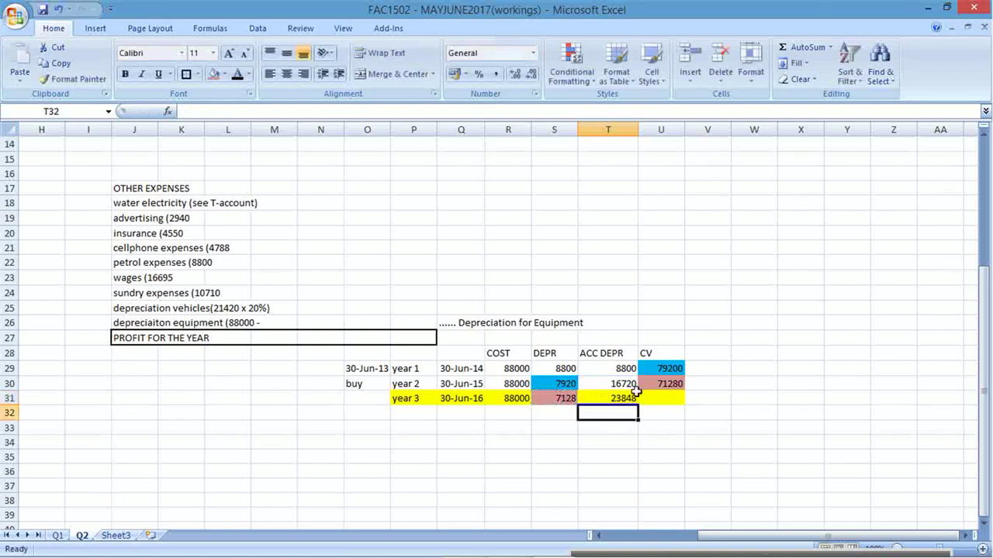
Calculate the year 3 carrying value in U31 with the formula =R31-T31
click(680, 396)
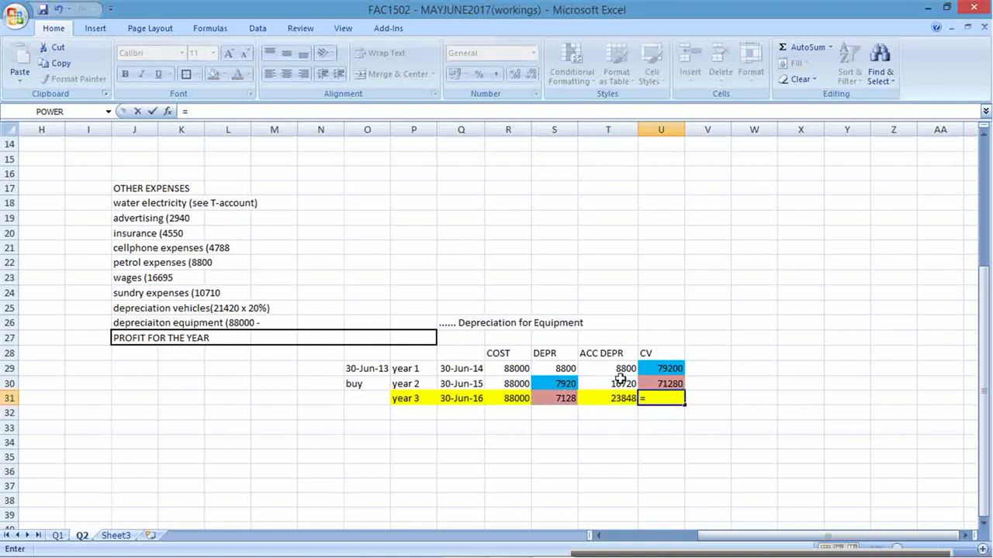
click(515, 399)
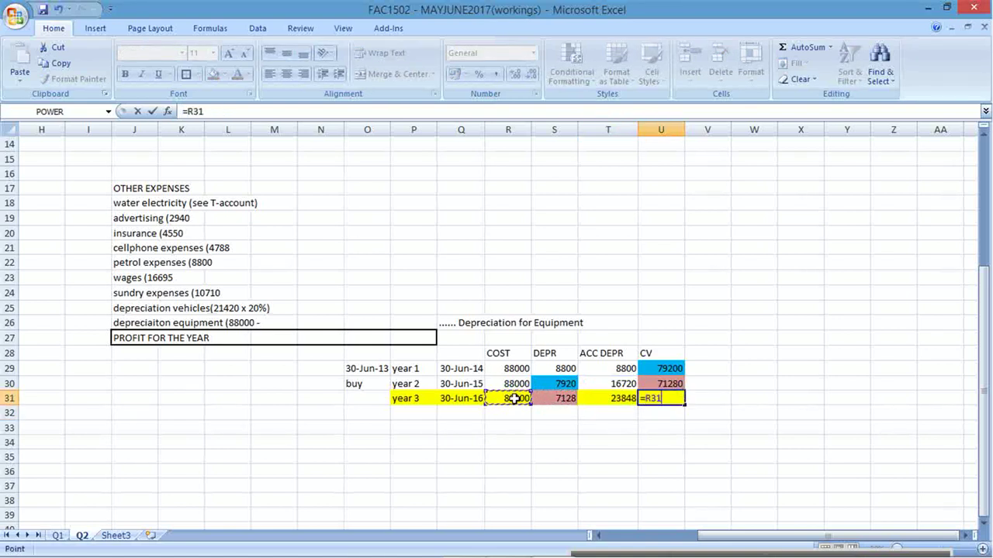
text(-)
click(601, 398)
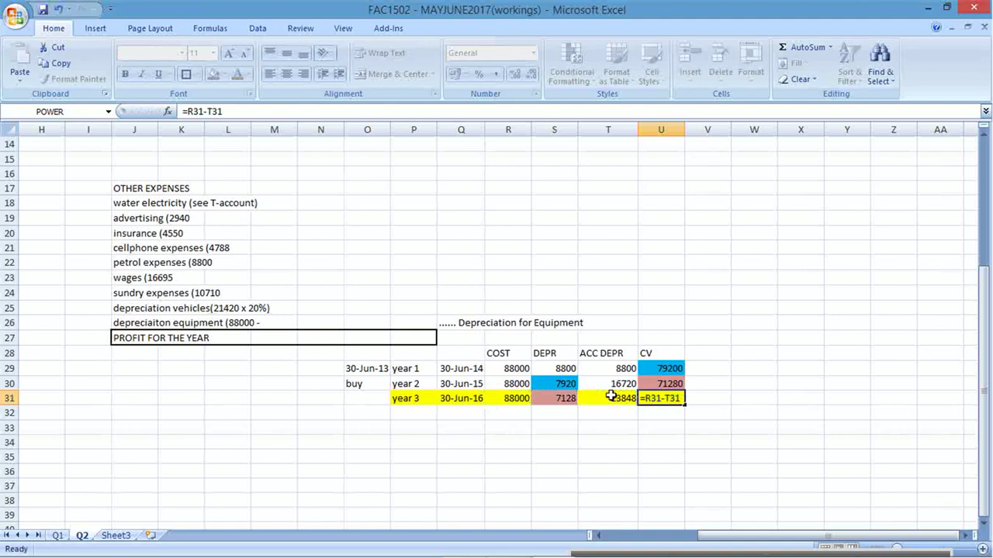
key(Return)
Make the year 3 depreciation amount in S31 bold and set its font size to 26
click(563, 398)
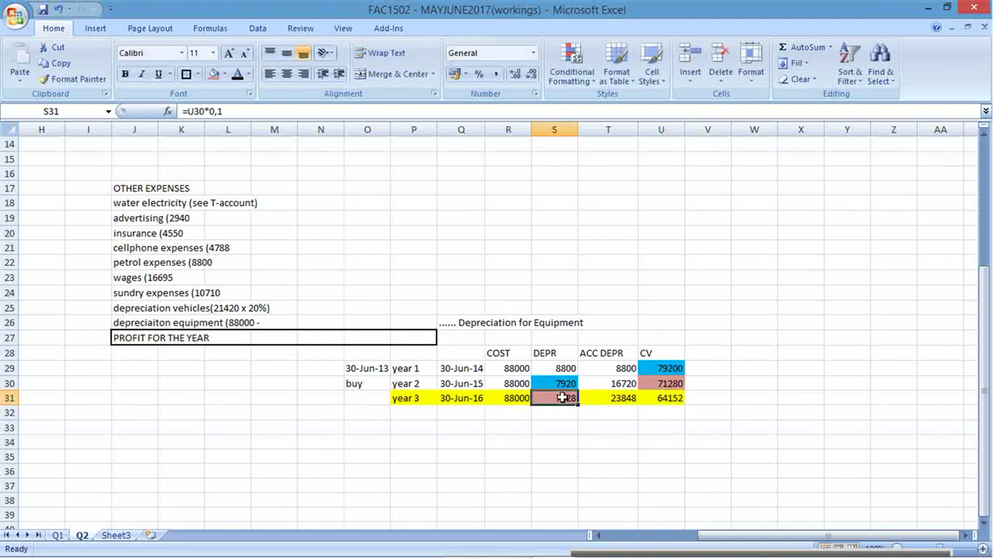
key(ctrl+b)
click(213, 53)
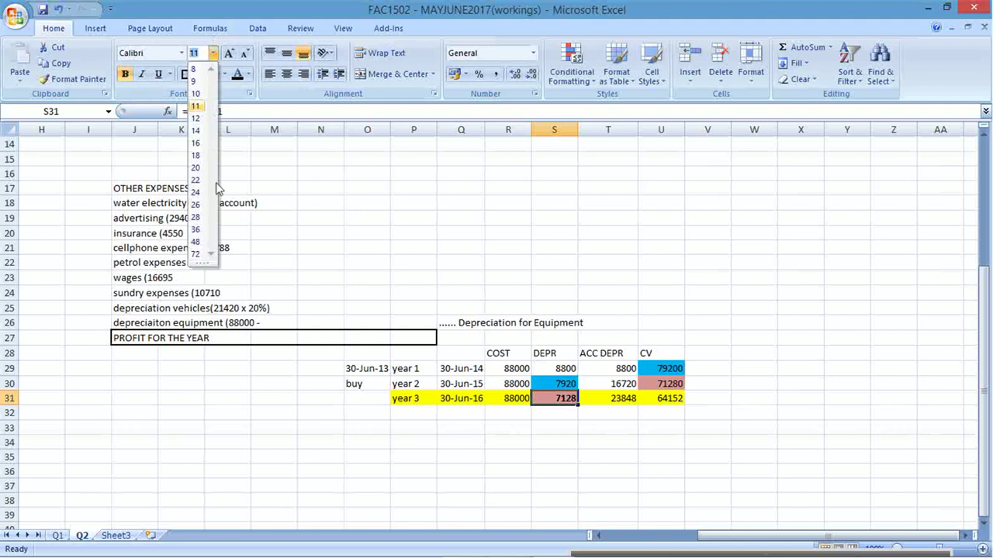
click(200, 207)
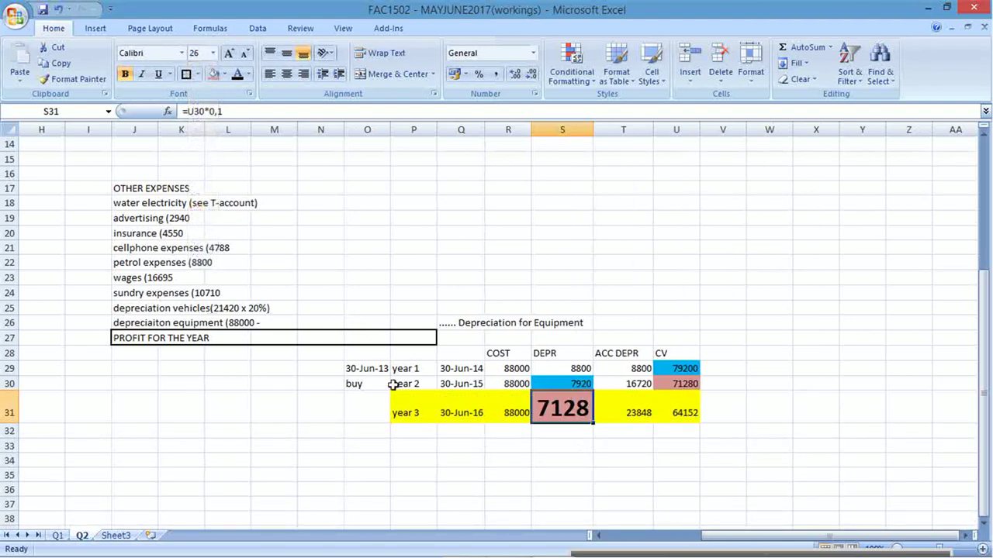
Replace the bracketed amount in the equipment depreciation label in J26 with "(see workings....."
click(152, 323)
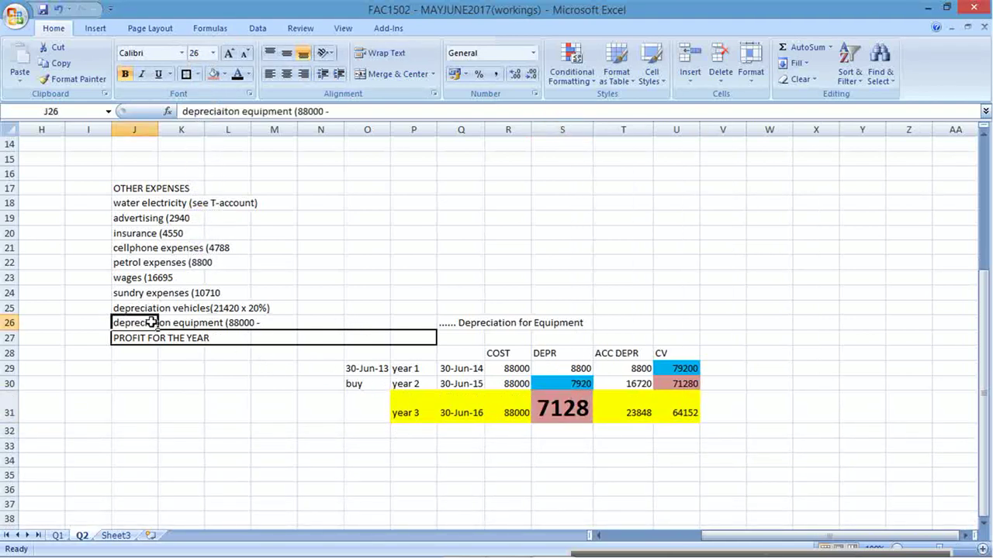
drag(324, 112, 334, 113)
key(BackSpace)
key(BackSpace)
key(BackSpace)
key(BackSpace)
key(BackSpace)
key(BackSpace)
key(BackSpace)
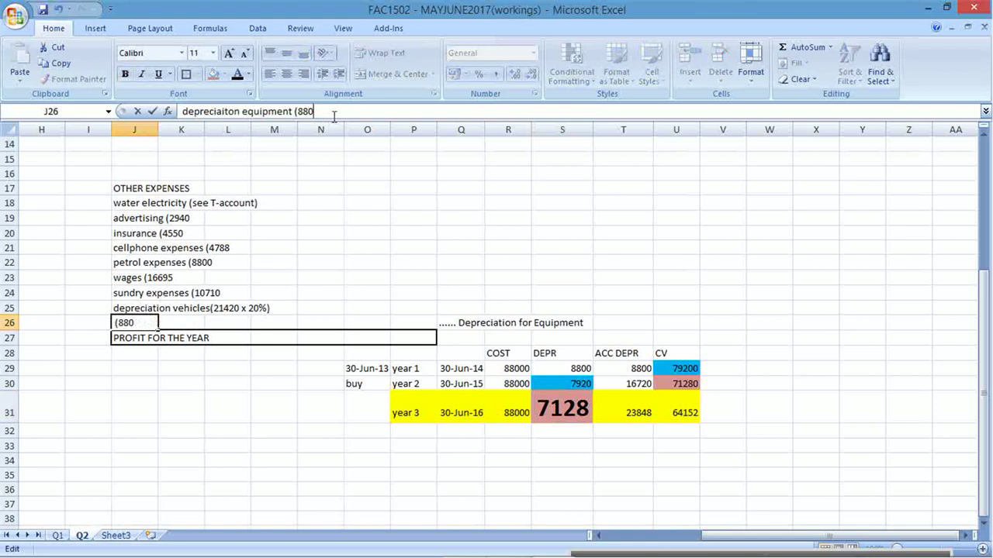
text(see workings.)
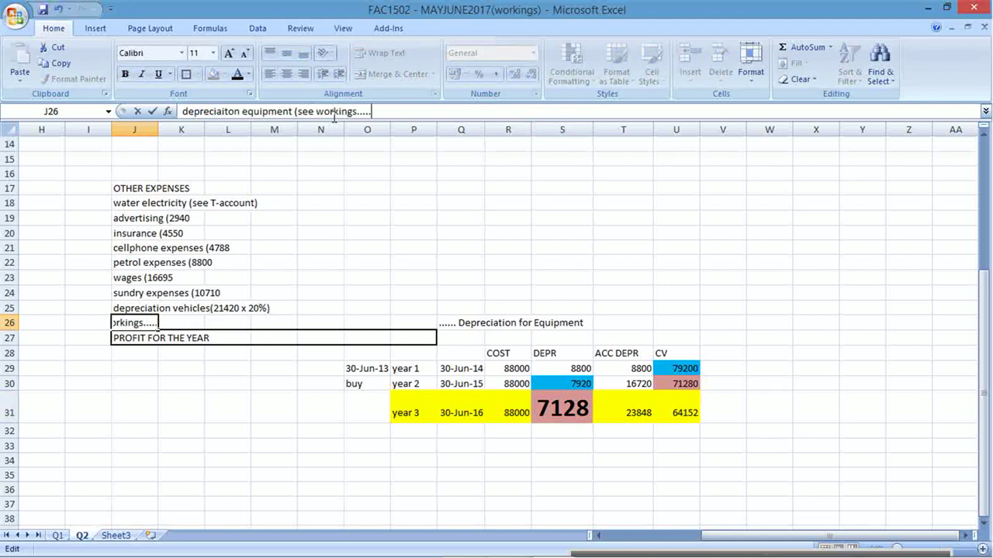
text(....)
key(Return)
Enter 7128 as the equipment depreciation amount in P26 and select that expense row from J26 to R26
key(Up)
key(Right)
key(Right)
key(Right)
key(Right)
key(Right)
key(Right)
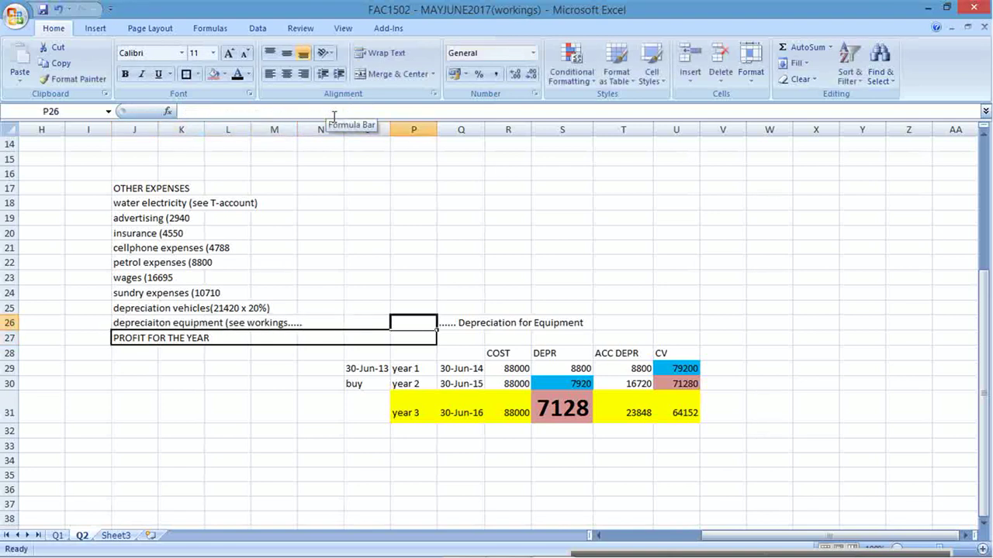
text(7)
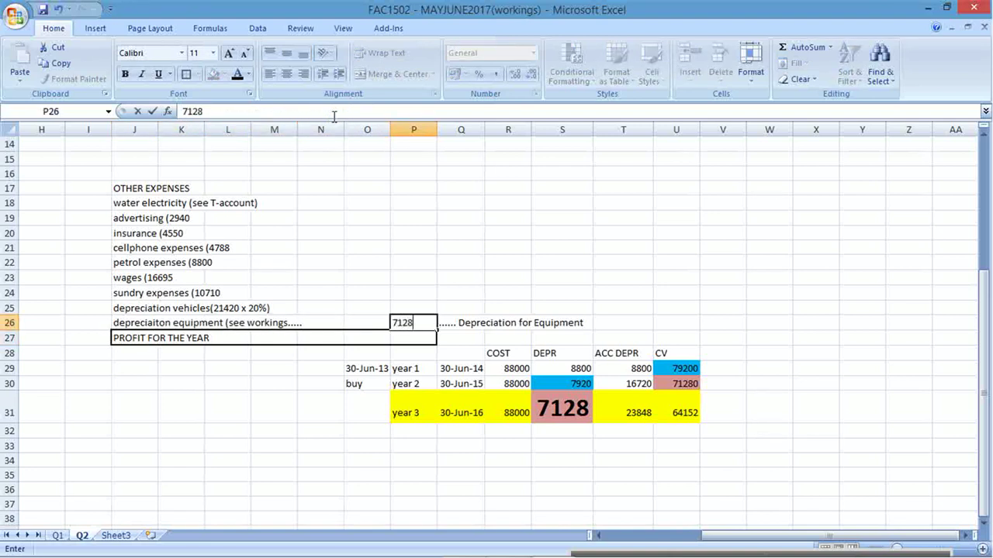
text(128)
key(Return)
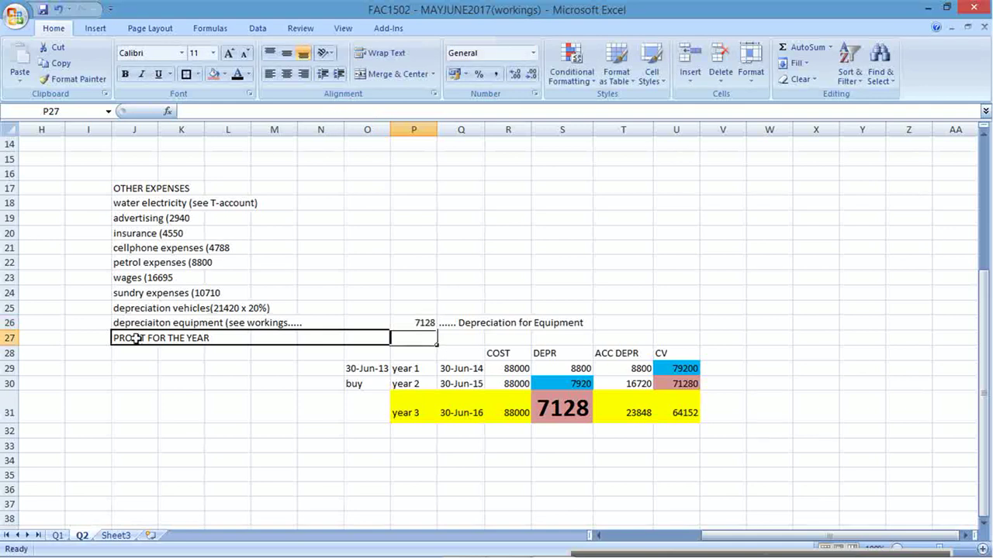
drag(131, 323, 510, 320)
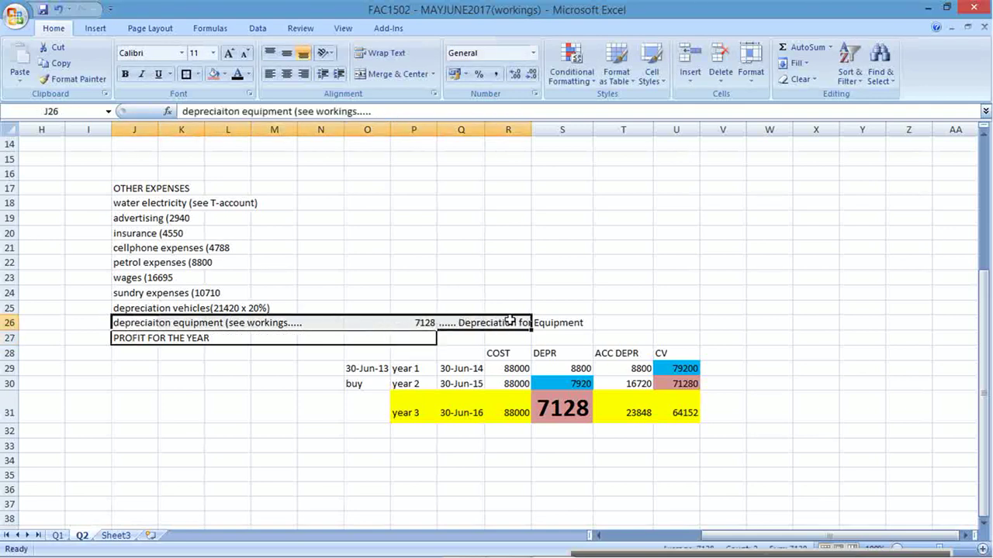
Switch to the exam paper in Adobe Acrobat Reader and examine Question 2's opening and closing balances, payments and additional information
key(alt+Tab)
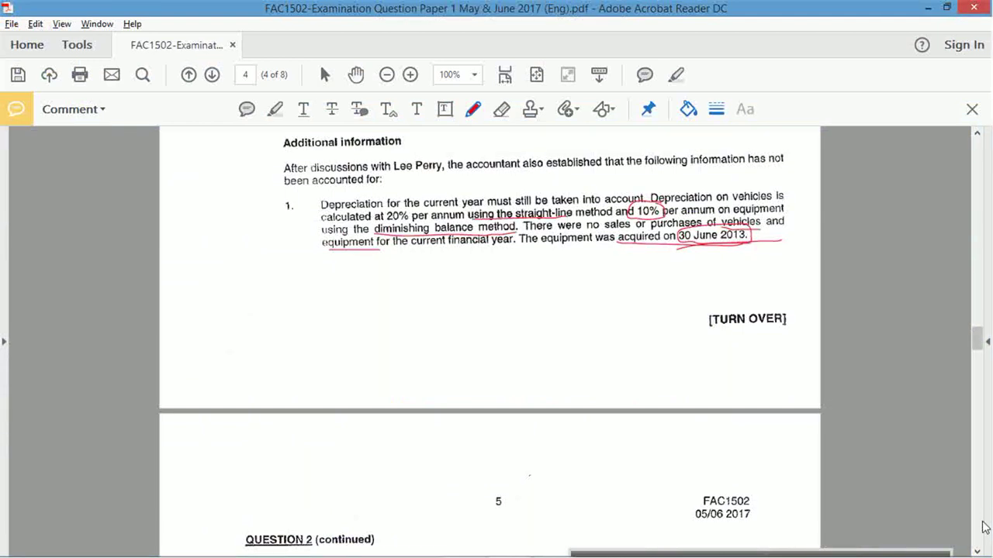
scroll(981, 537, down, 5)
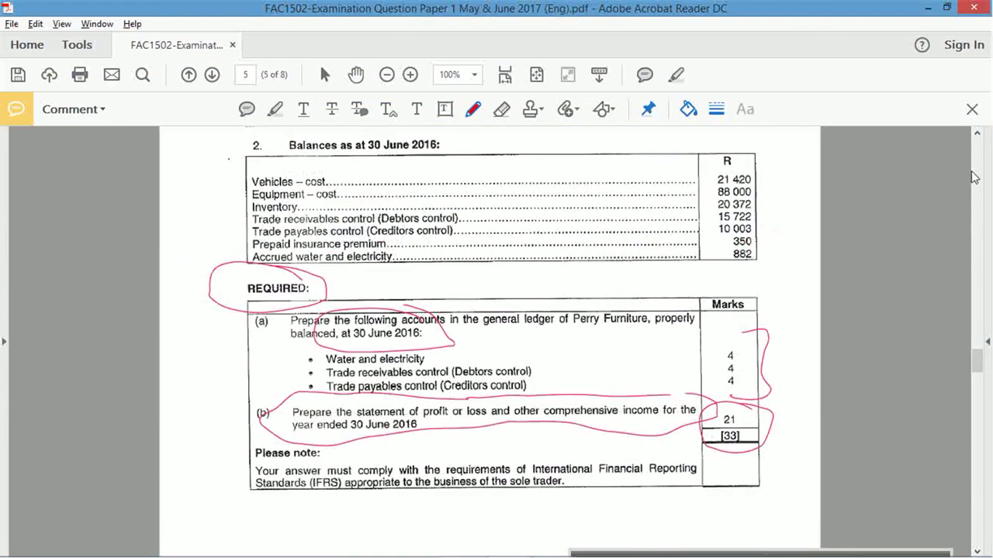
click(978, 135)
scroll(978, 136, up, 6)
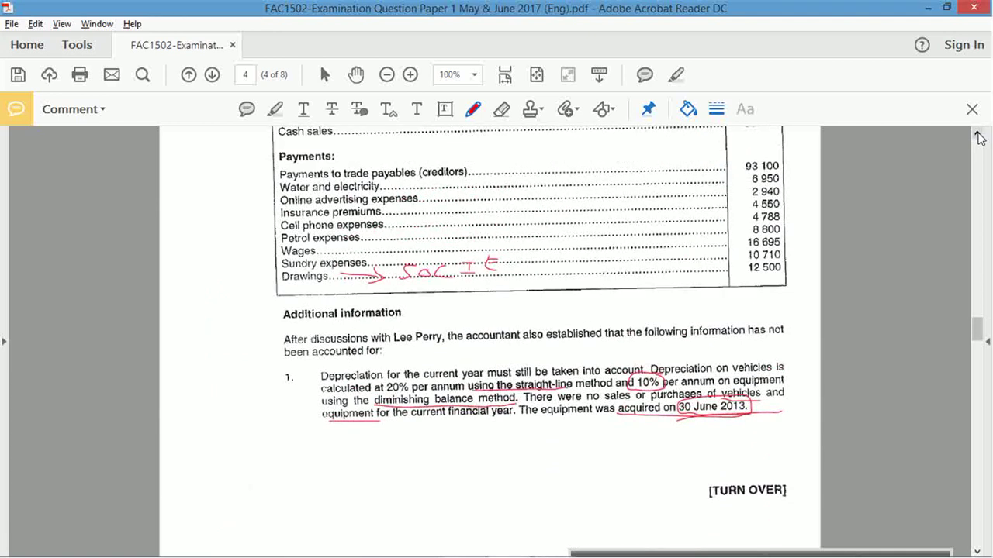
scroll(979, 137, up, 4)
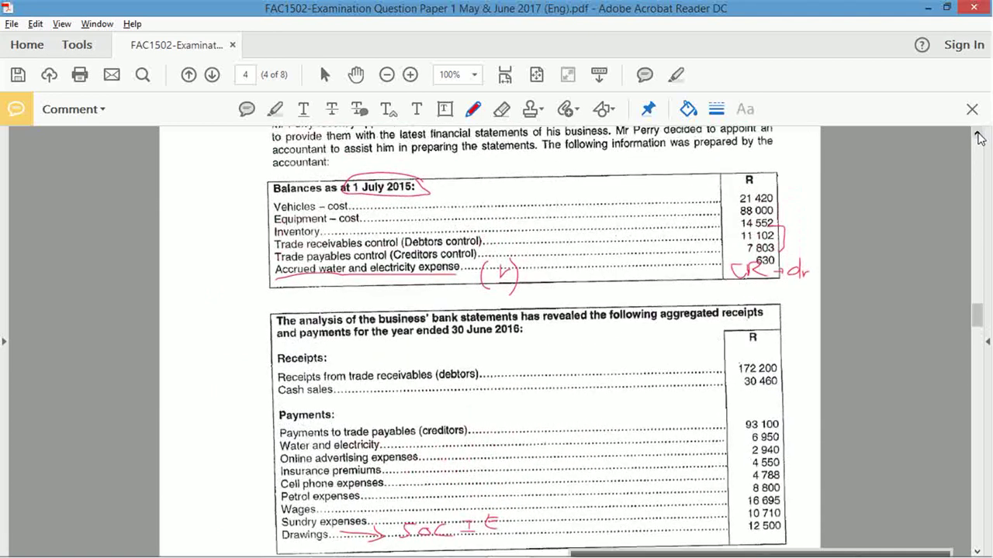
scroll(980, 137, up, 3)
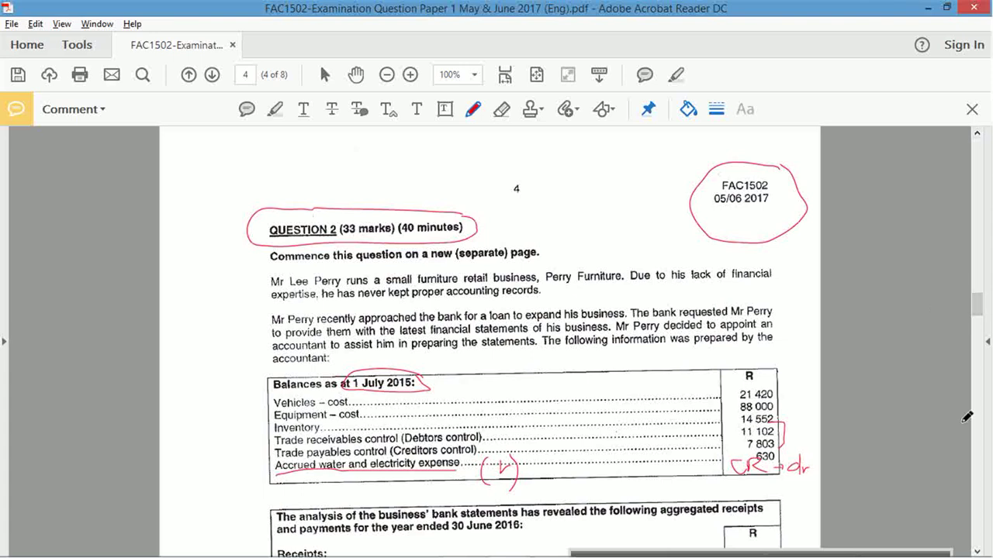
scroll(977, 551, down, 3)
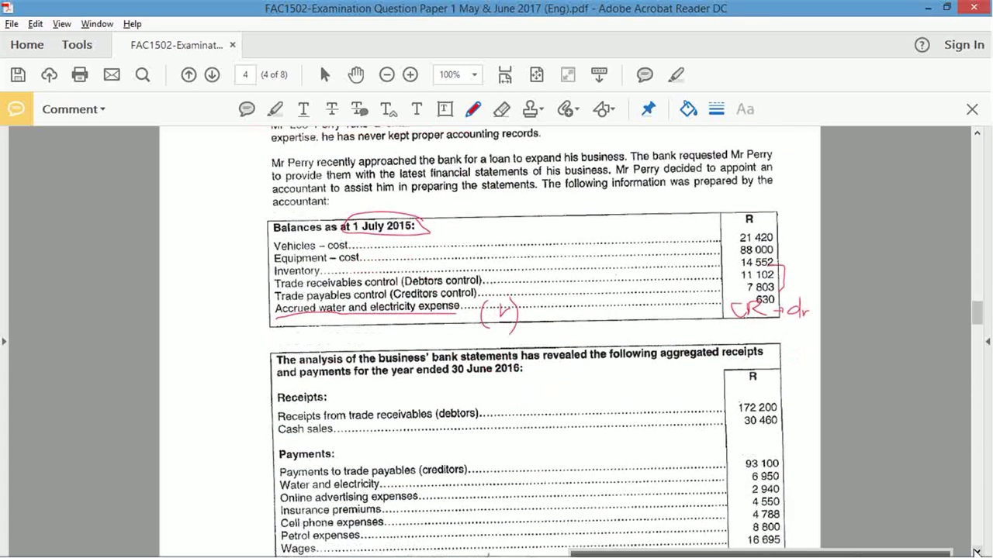
scroll(977, 552, down, 10)
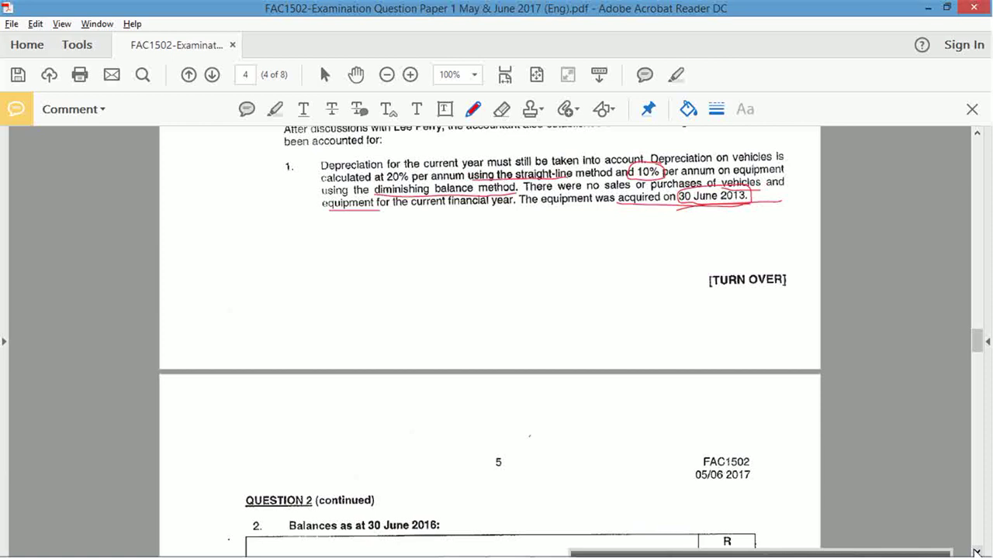
click(977, 134)
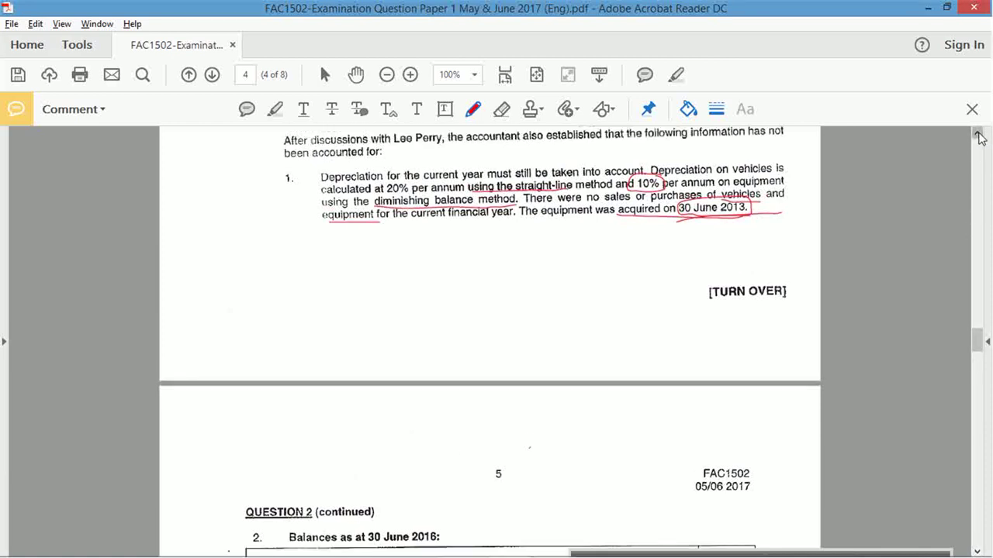
click(977, 134)
scroll(980, 137, up, 9)
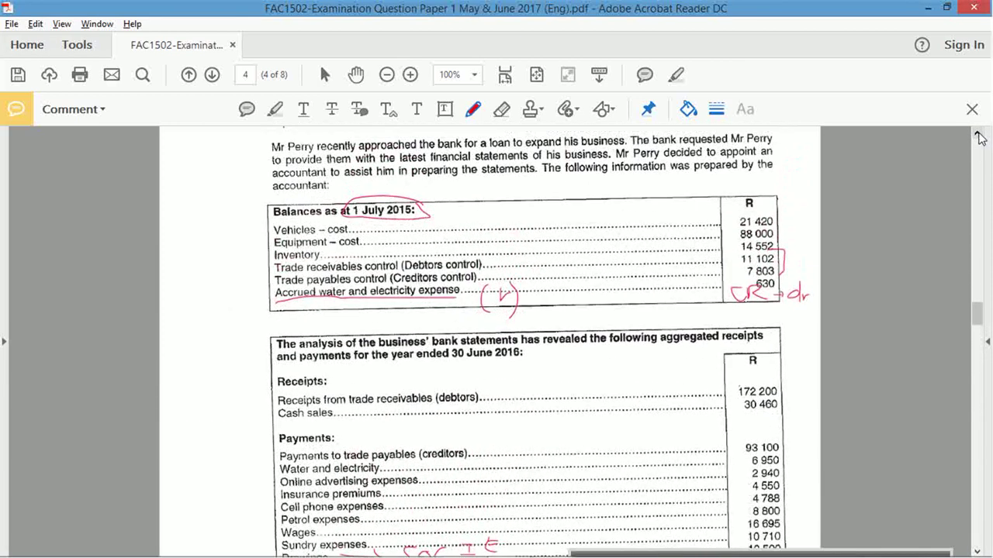
scroll(979, 137, up, 3)
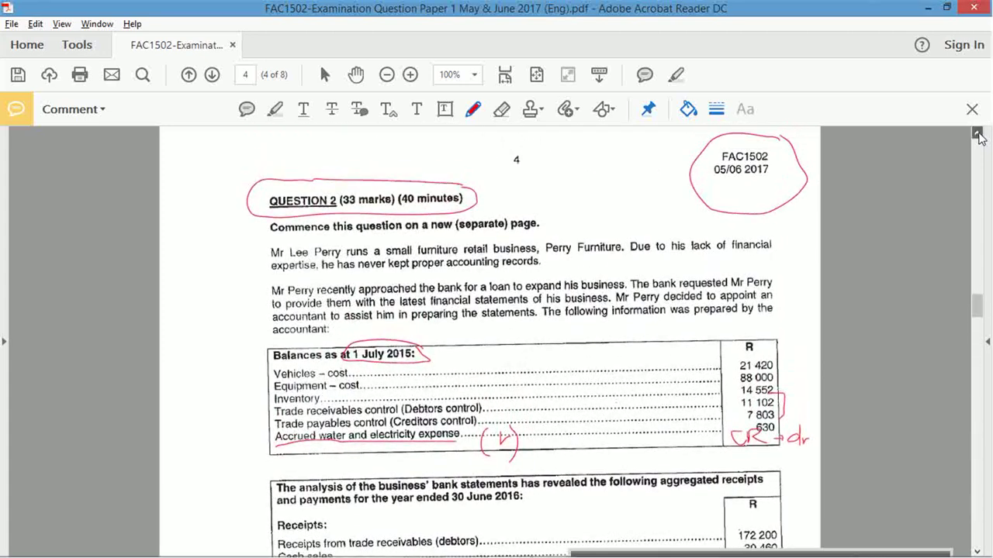
Switch back to the Excel workbook and total the debit side of the Water and Electricity account in D9 with =SUM(D5)
key(alt+Tab)
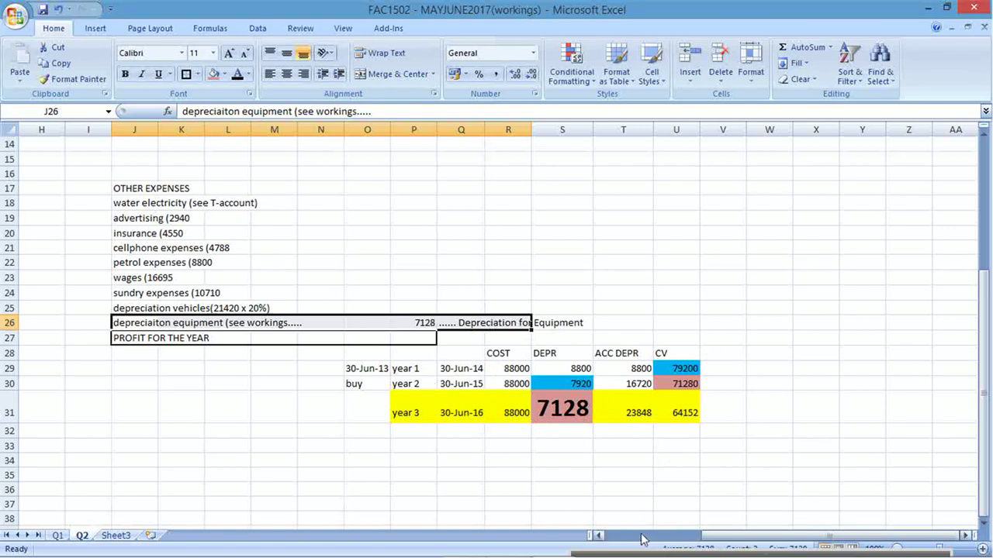
click(599, 535)
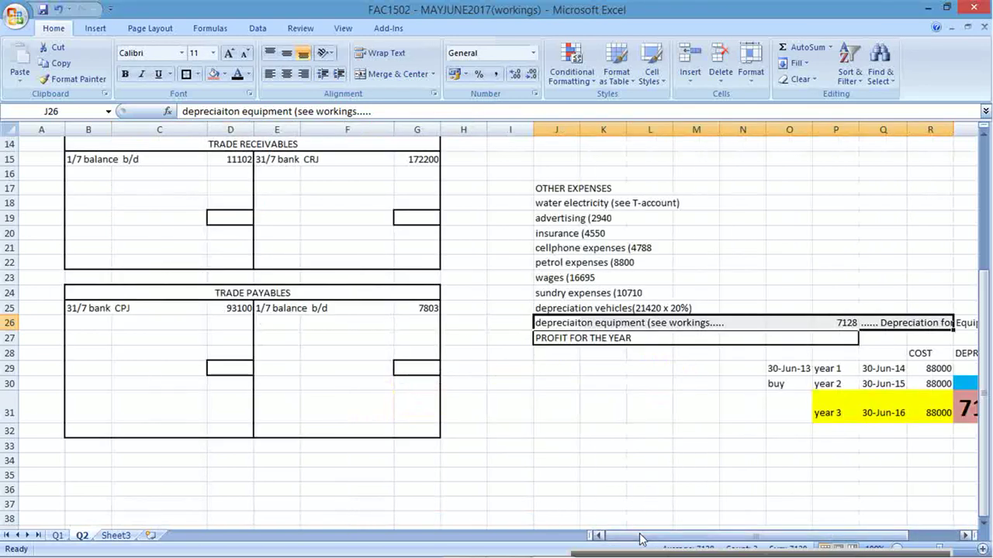
click(984, 133)
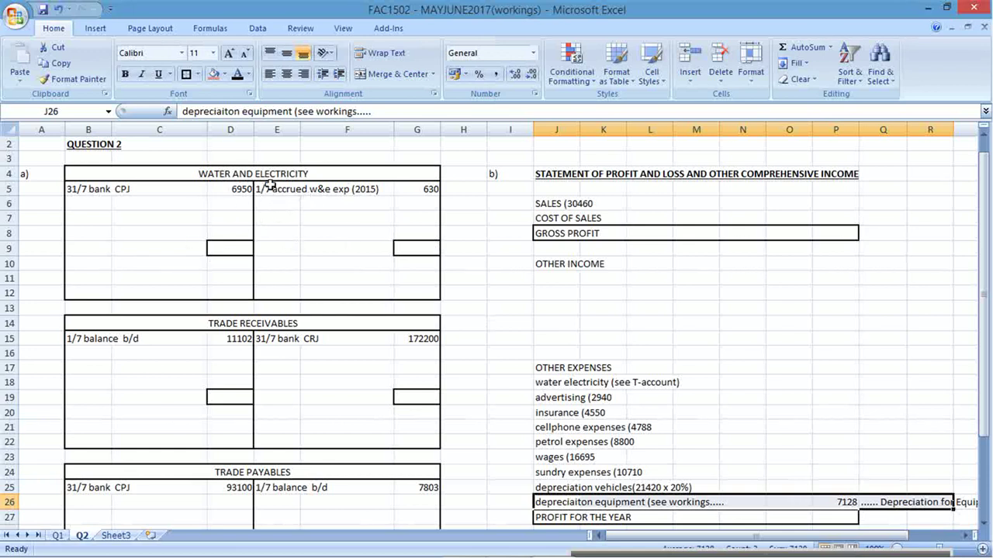
click(212, 251)
text(=su)
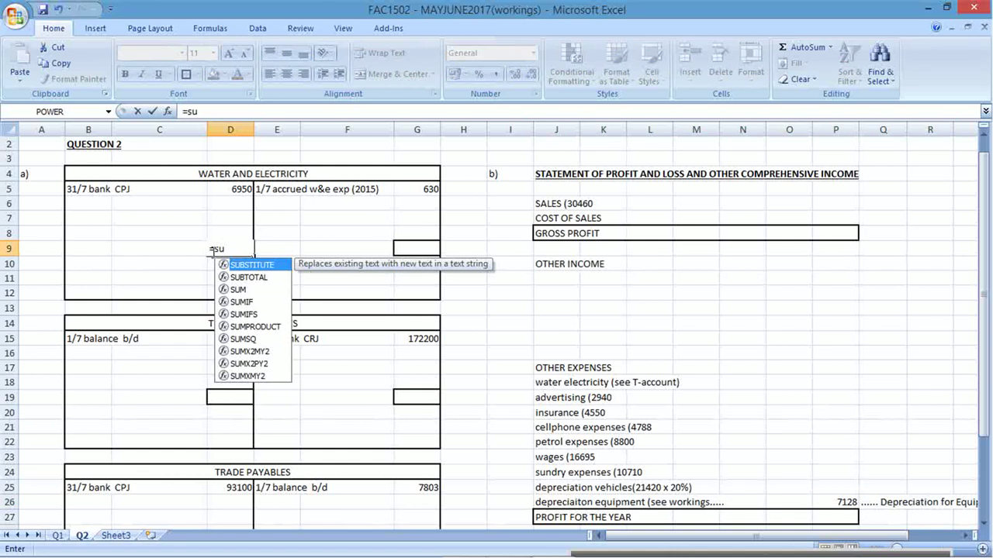
text(m()
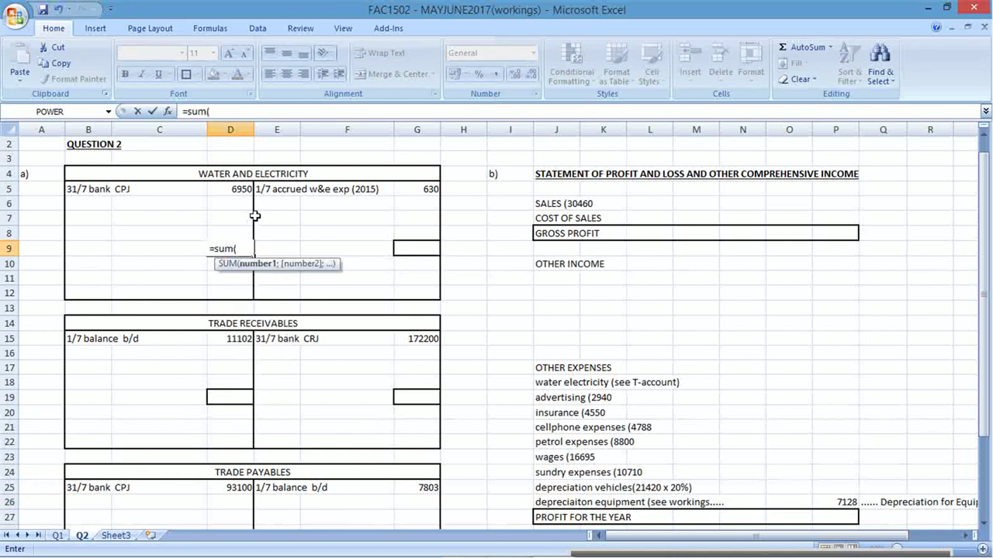
click(238, 189)
key(Return)
Set the Water and Electricity credit total in G9 equal to the debit total in D9
key(Up)
key(Right)
key(Right)
key(Right)
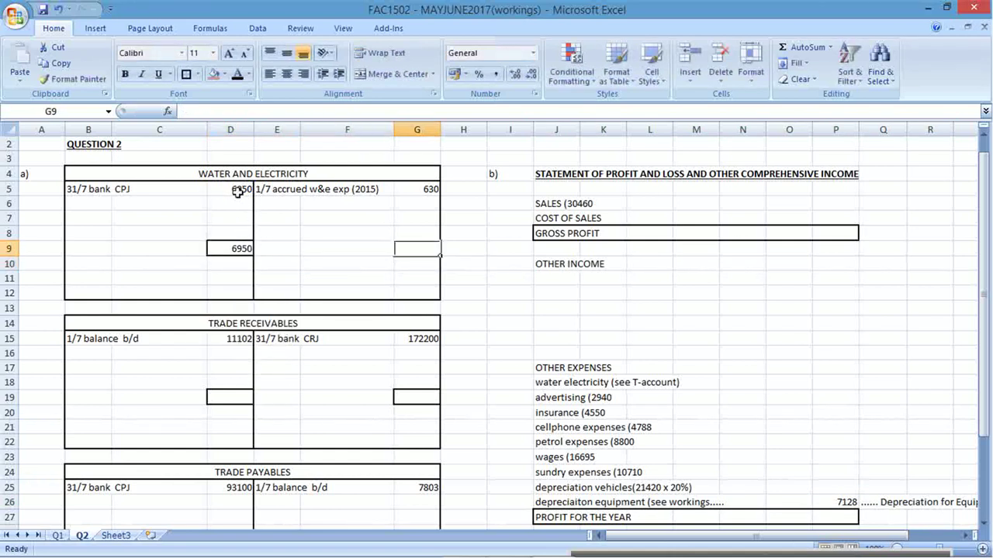
text(=)
key(Left)
key(Left)
key(Left)
key(Return)
Enter =G9 in G6 as the balancing amount on the credit side of Water and Electricity
key(Up)
key(Up)
key(Up)
key(Up)
text(=)
key(Down)
key(Down)
key(Down)
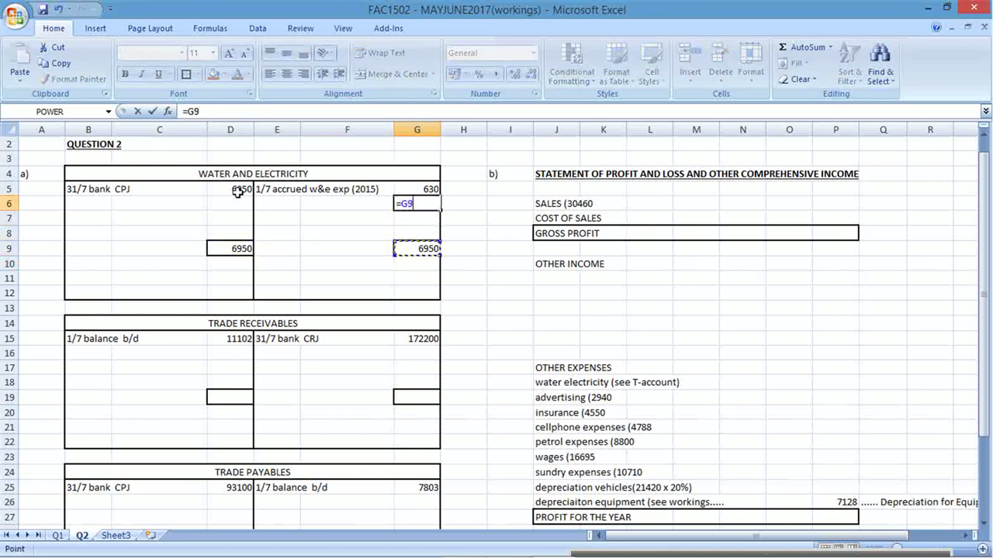
key(Return)
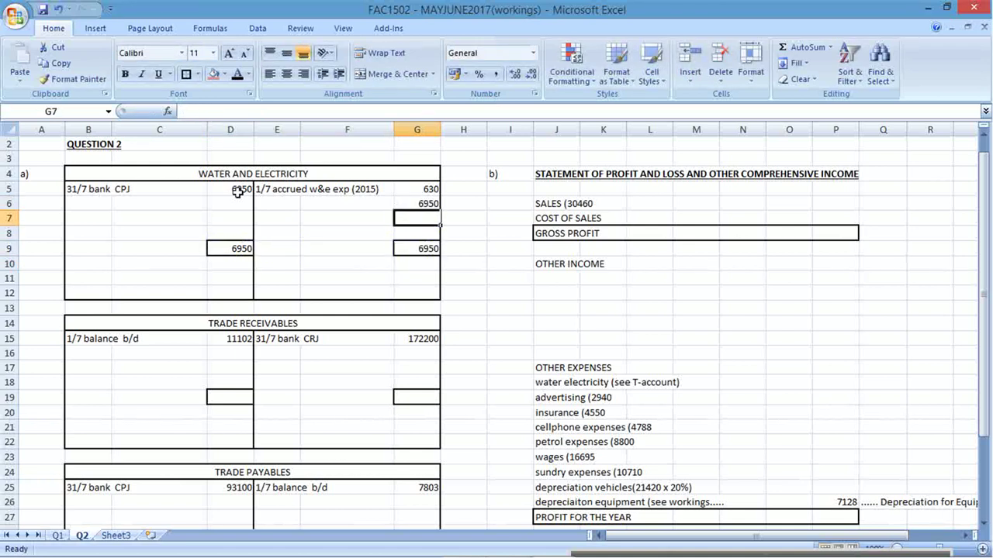
Label the balancing entry in E6 of the Water and Electricity account "profit and loss"
key(Up)
key(Left)
key(Left)
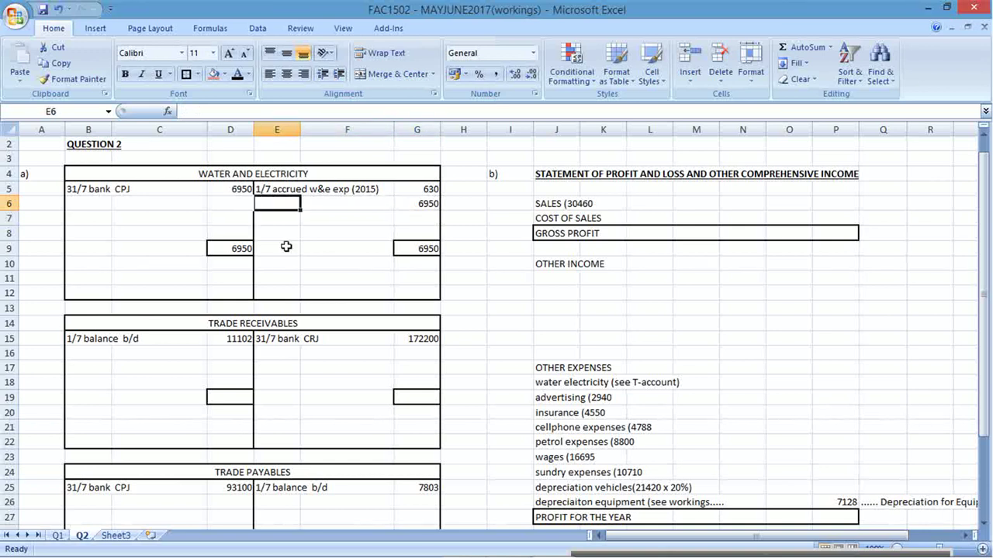
text(pro)
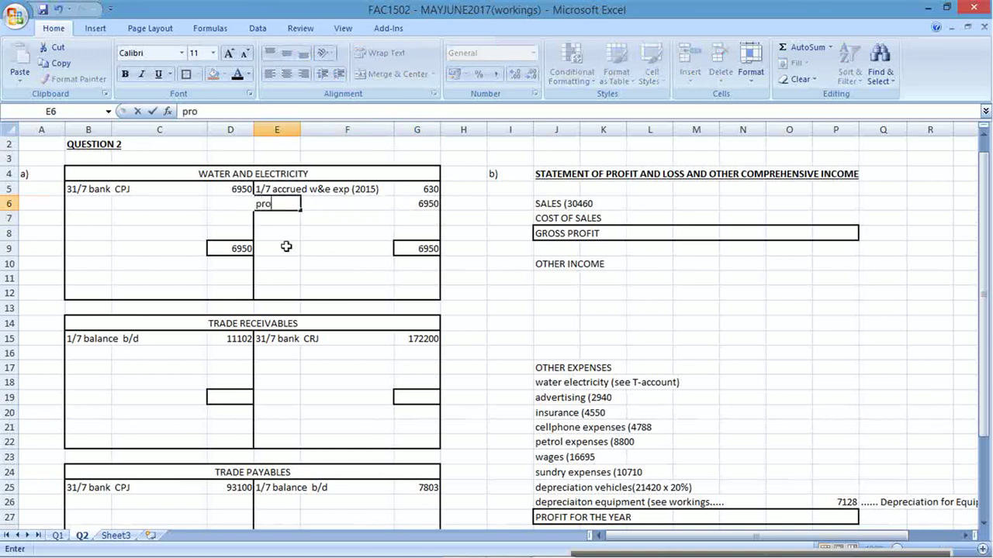
text(fit and loss)
key(Return)
Highlight the profit and loss entry in E6:G6 with an orange fill and make it bold
drag(296, 204, 415, 204)
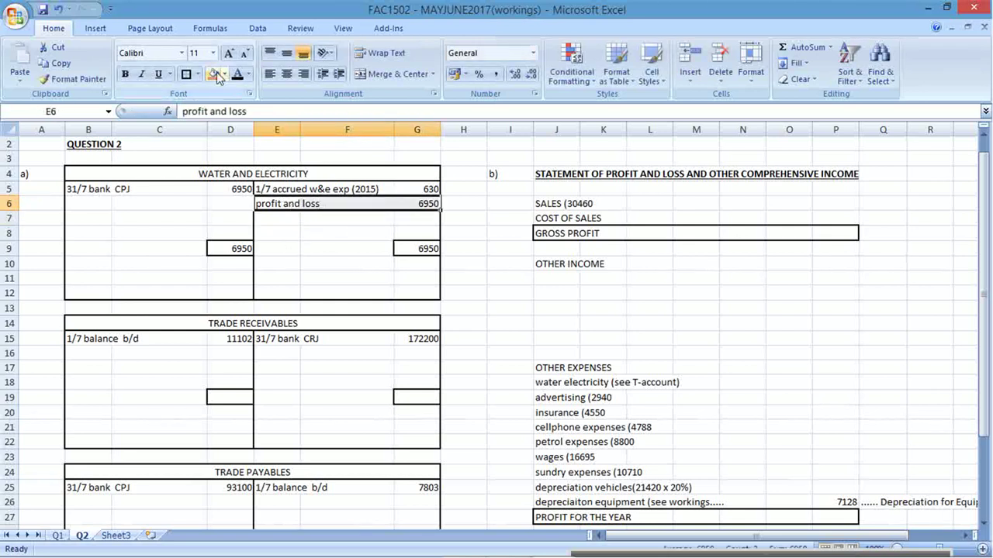
click(223, 74)
click(239, 183)
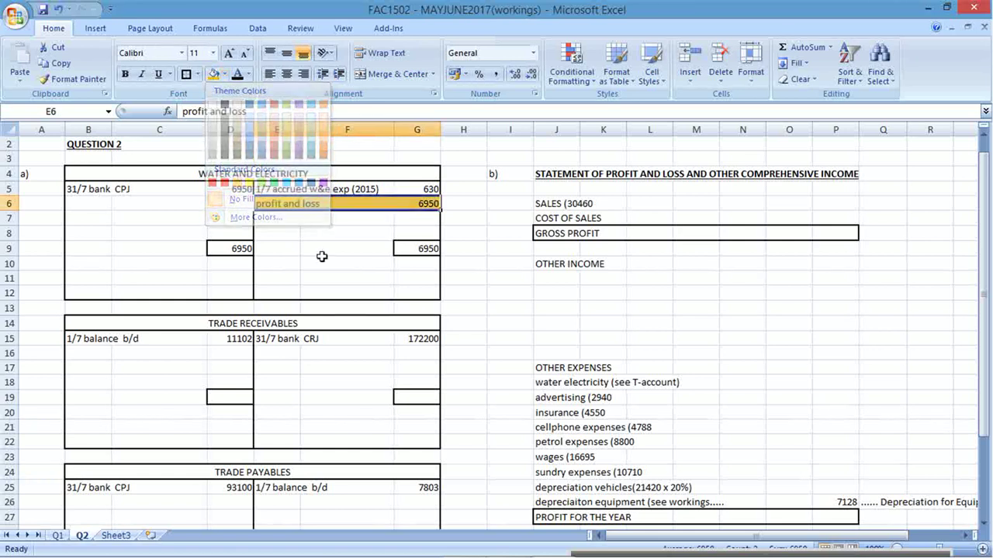
key(ctrl+b)
click(342, 276)
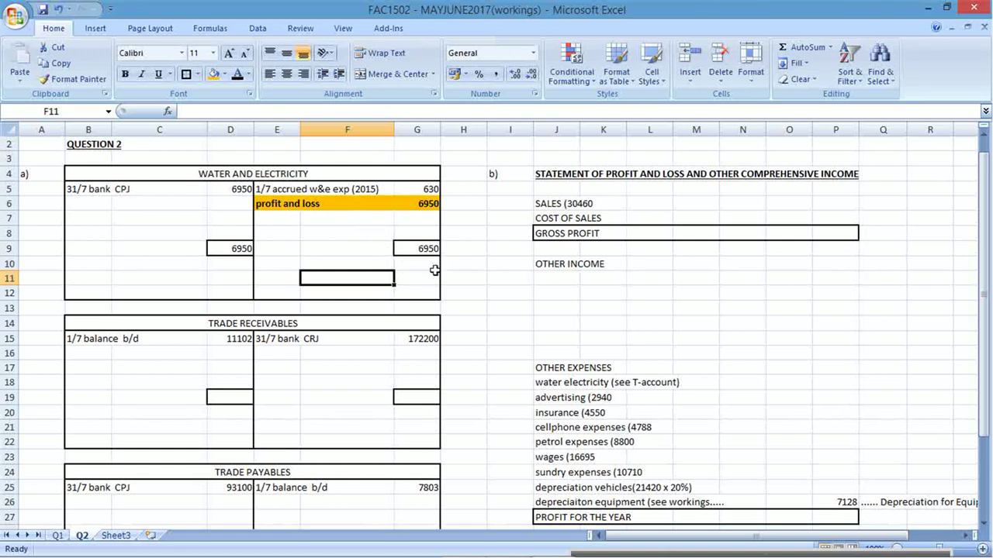
Check the debit entry and total, and correct the profit and loss amount in G6 to =G9-G5
click(233, 191)
click(245, 245)
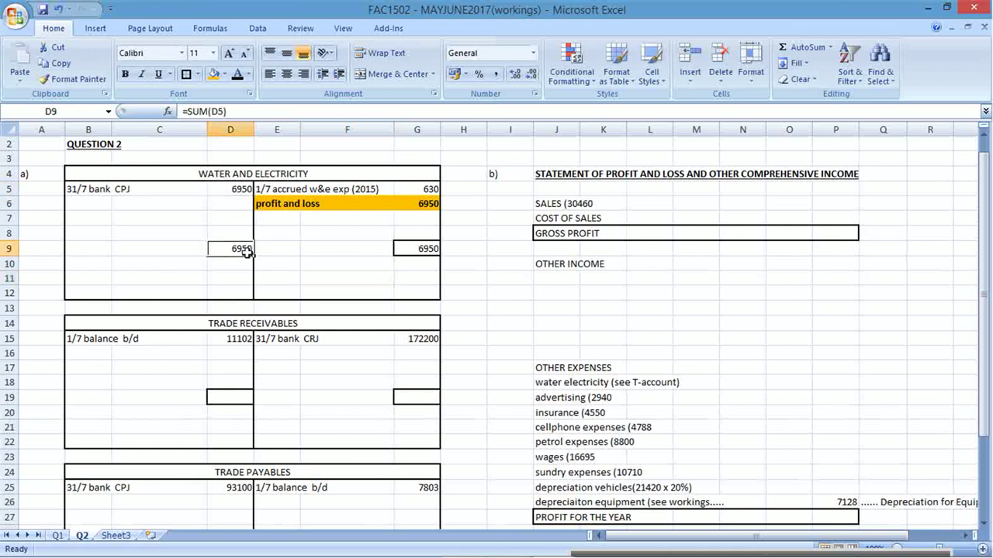
click(232, 191)
click(245, 248)
click(431, 206)
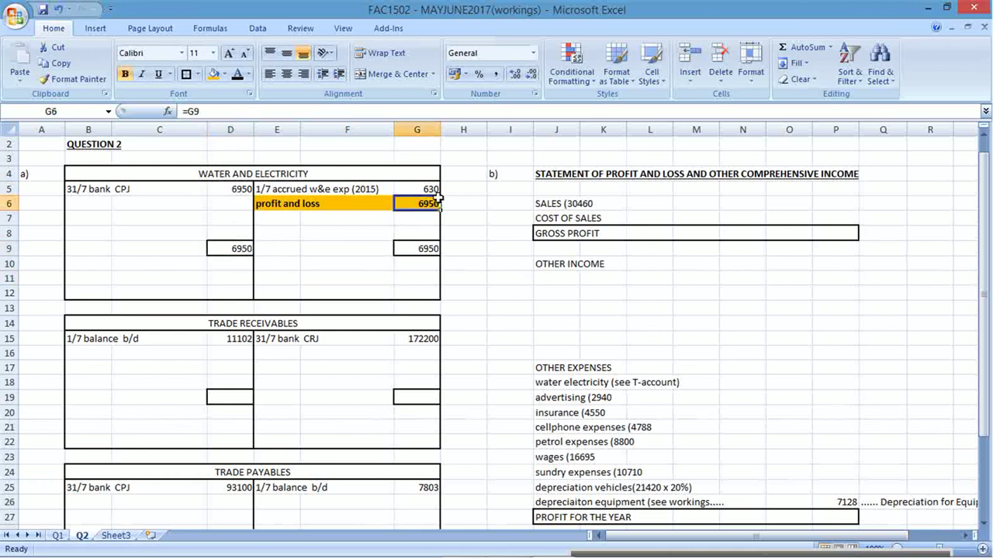
text(=)
click(432, 245)
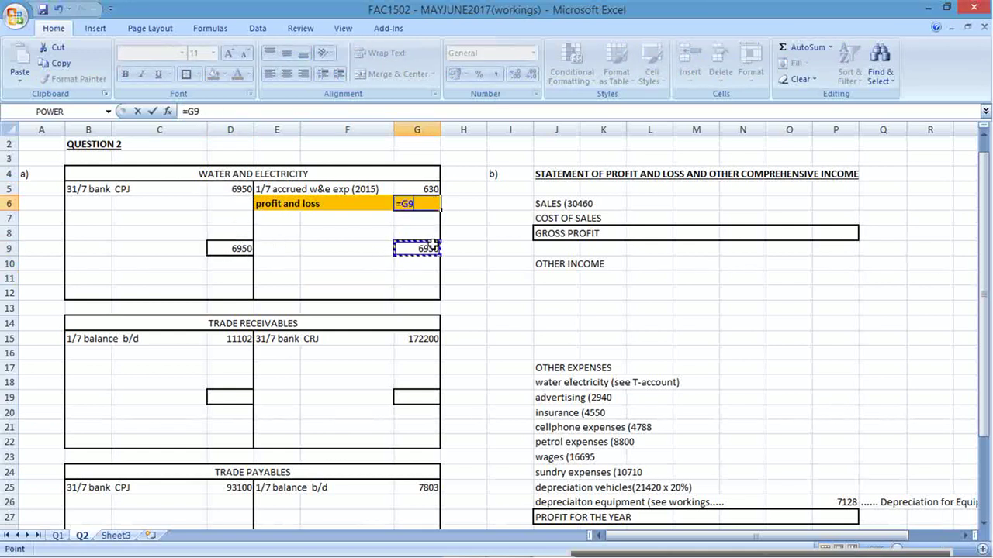
text(-)
click(429, 189)
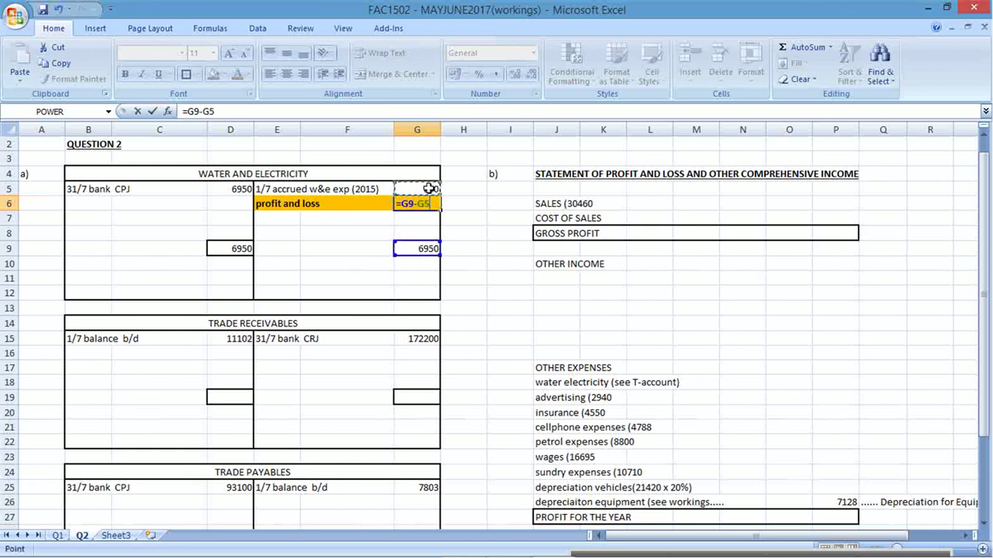
key(Return)
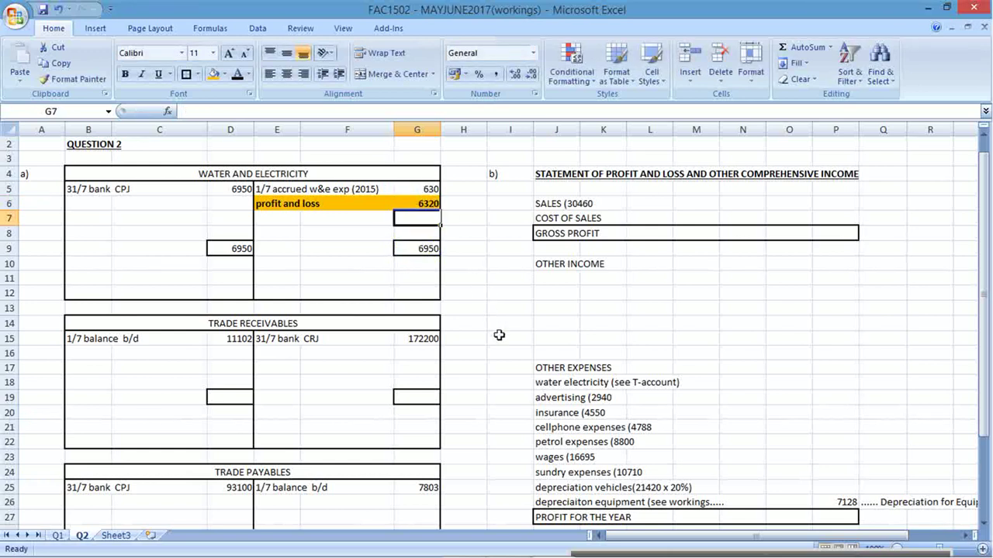
Enter 6320 in P18 as the water and electricity expense and highlight the cell with an orange fill
drag(563, 383, 833, 383)
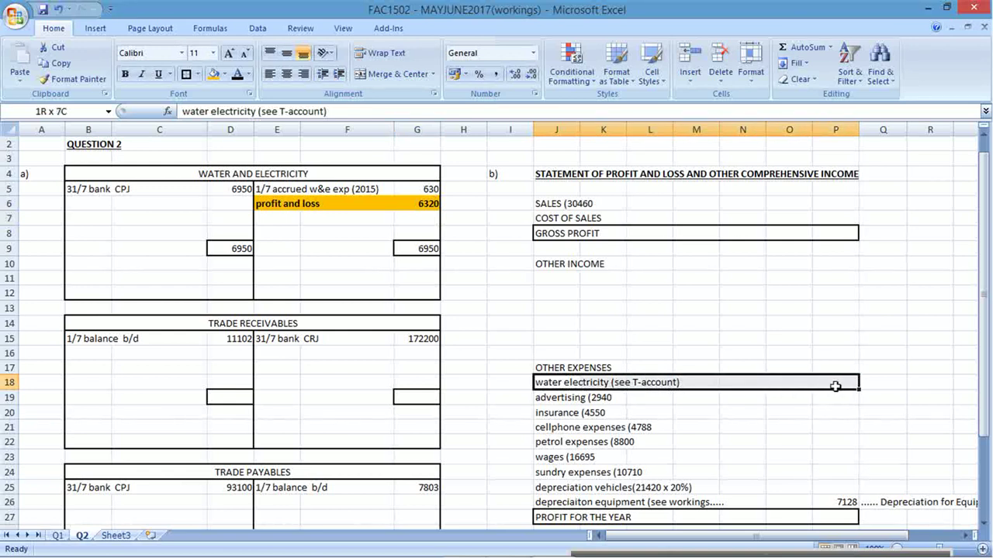
click(836, 385)
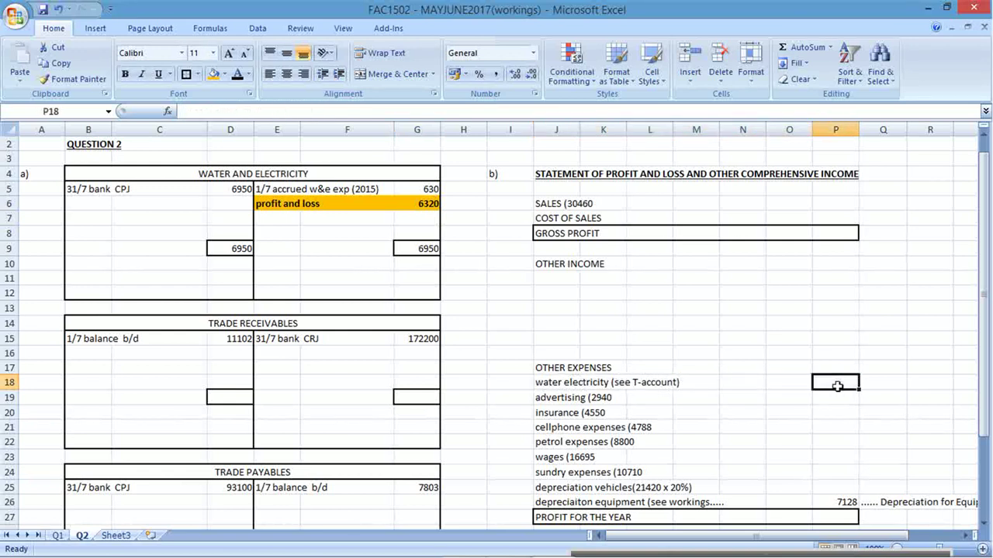
click(213, 73)
text(6320)
key(Return)
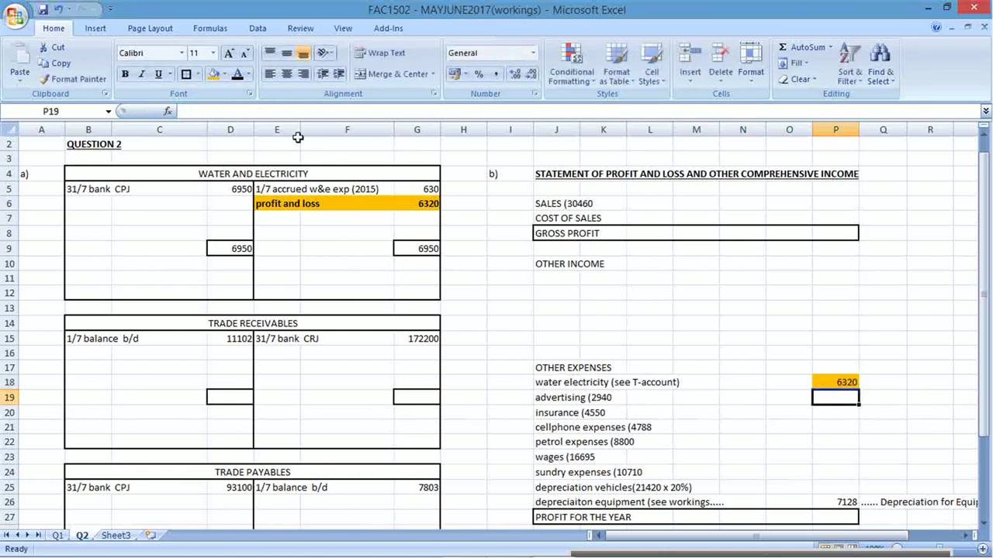
click(829, 381)
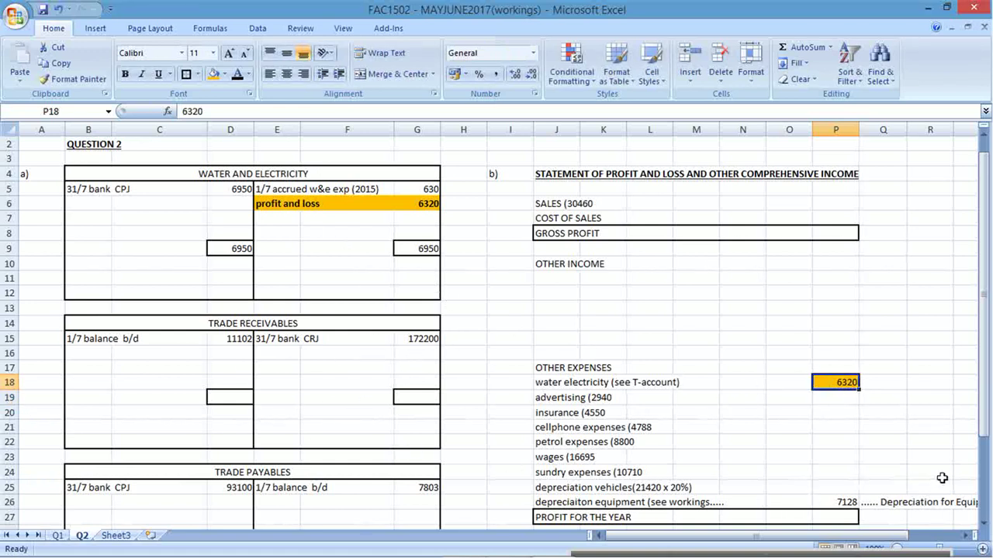
Switch to Adobe Acrobat Reader and check the opening balances, receipts, payments and depreciation note in Question 2
key(alt+Tab)
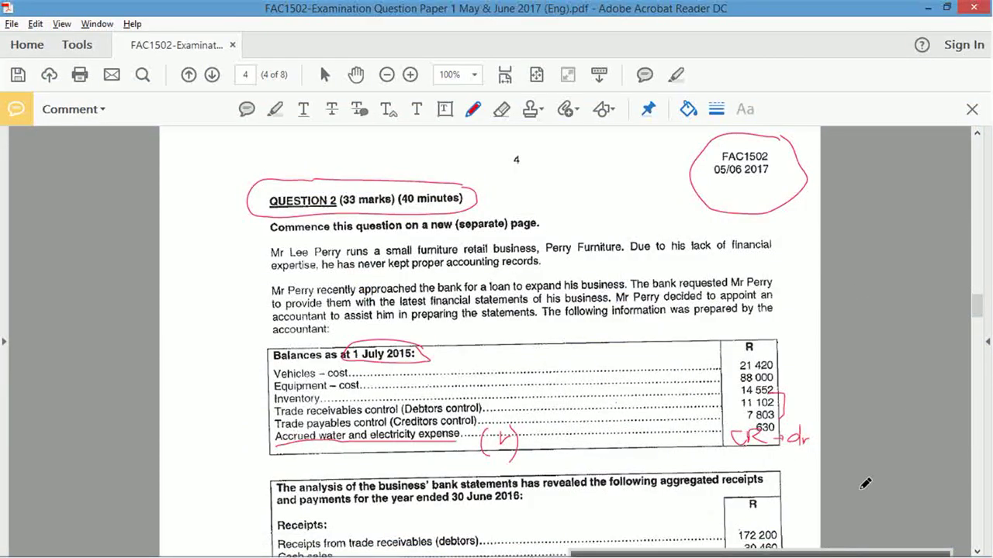
mouse_move(965, 549)
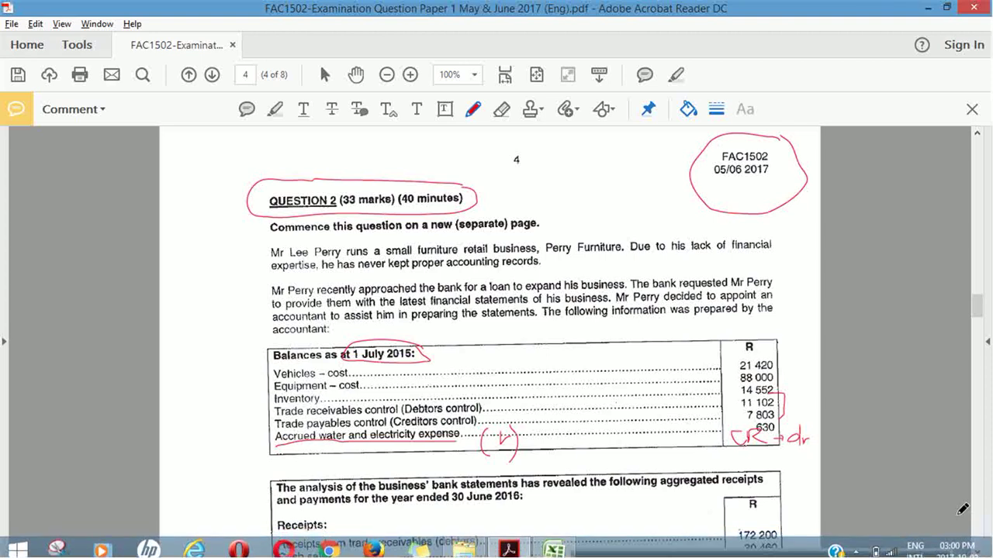
scroll(976, 552, down, 5)
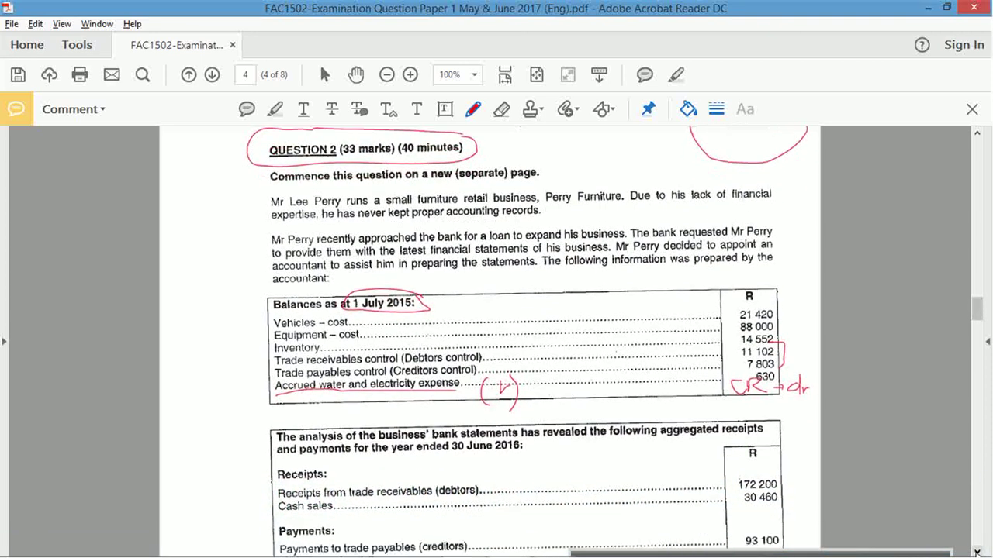
scroll(976, 551, down, 1)
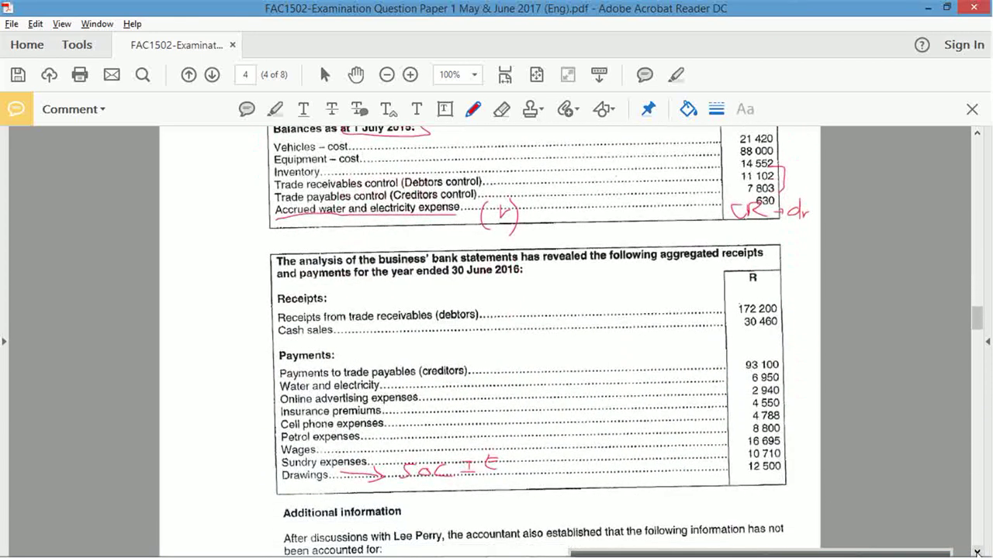
key(alt+Tab)
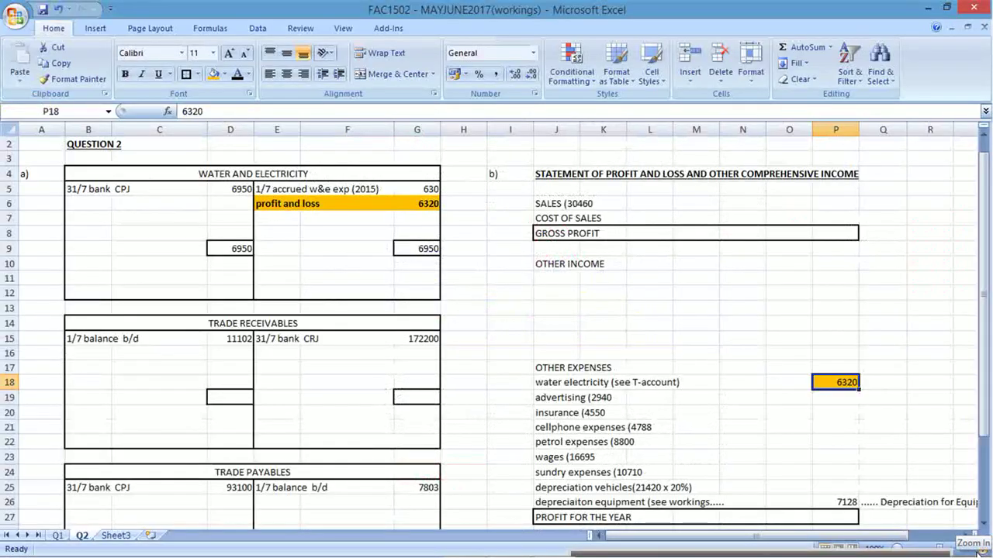
key(alt+Tab)
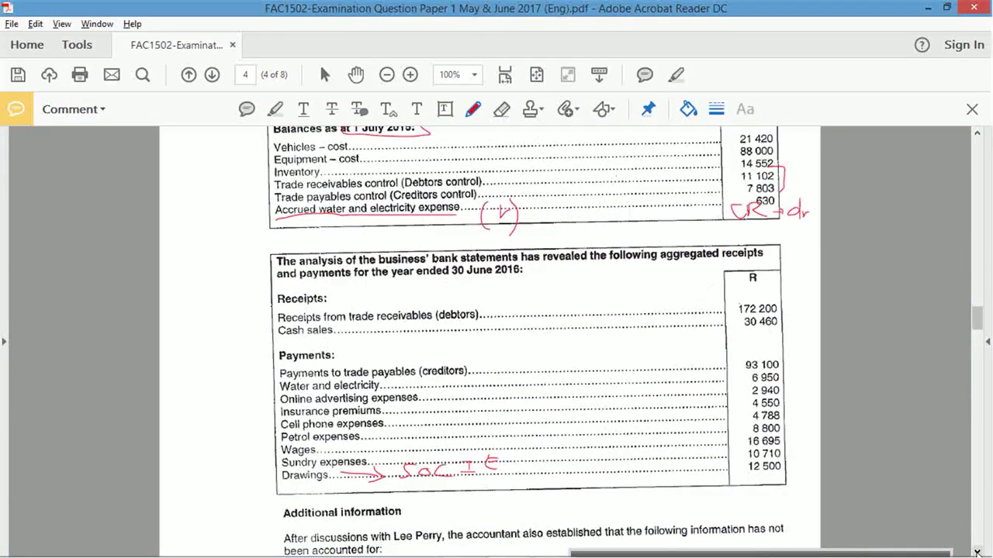
scroll(976, 551, down, 4)
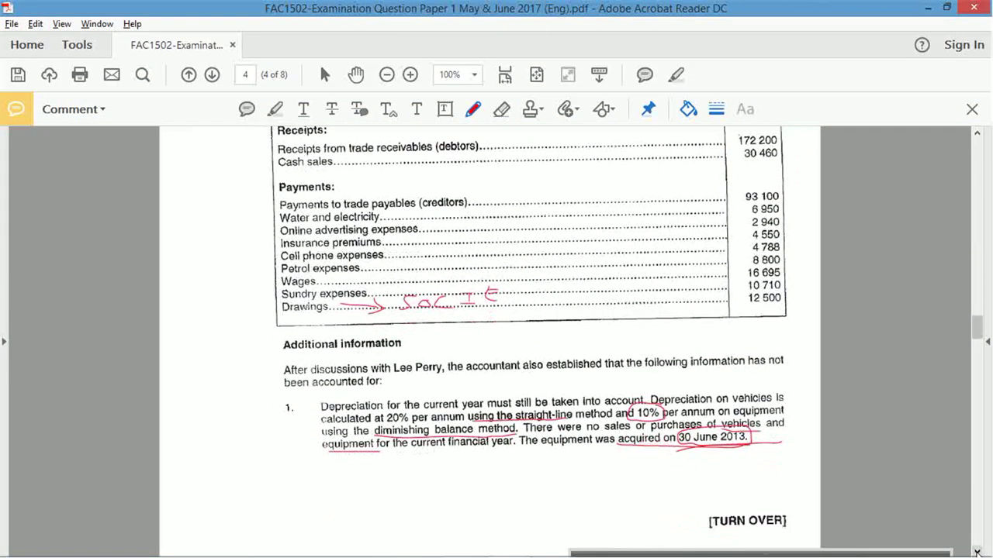
key(alt+Tab)
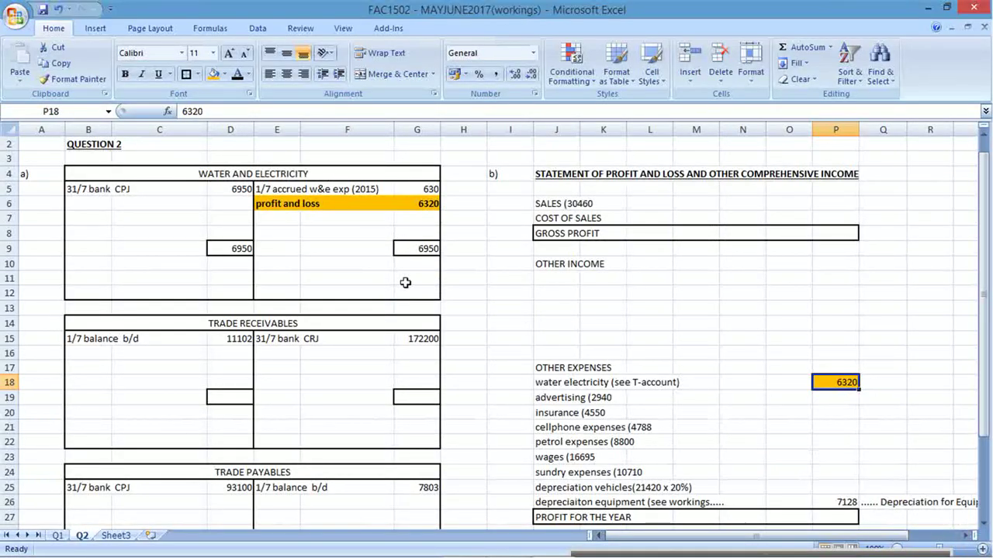
In the Excel workings, delete the blank cells B7:G8 from the Water and Electricity account, shifting the cells below up
drag(106, 218, 394, 231)
right_click(417, 235)
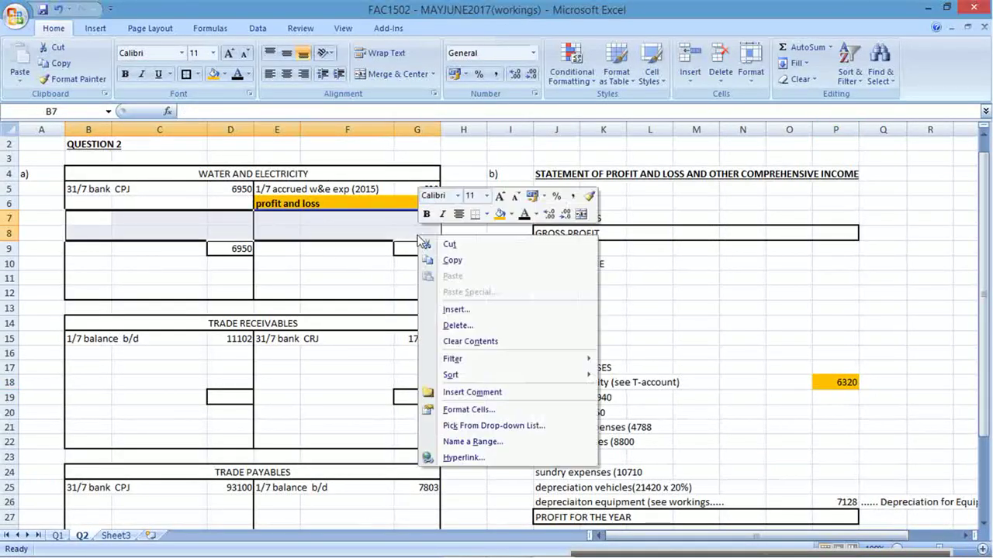
click(503, 326)
click(469, 367)
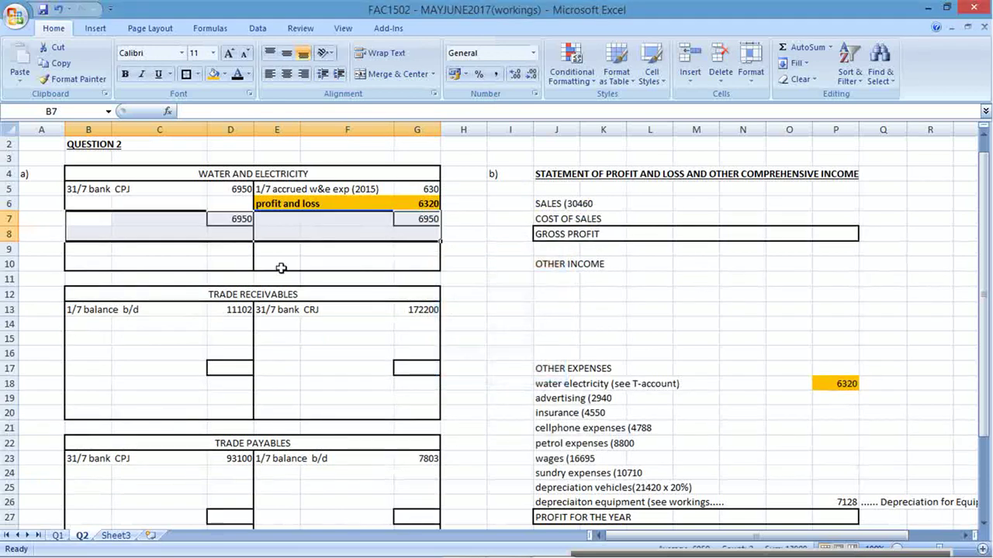
click(282, 269)
drag(163, 172, 165, 262)
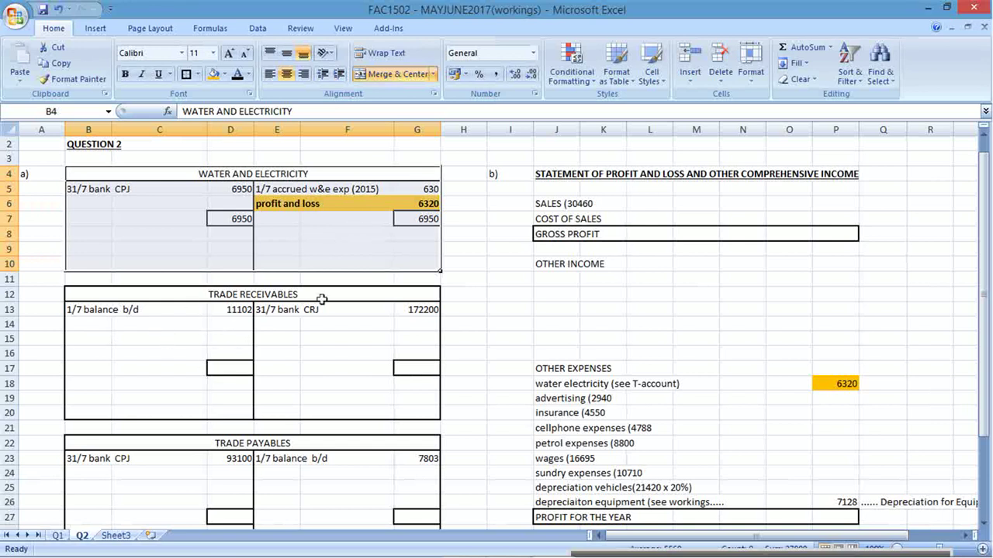
Enter =G13 in G17 as the credit-side total of the Trade Receivables account
click(421, 368)
text(=)
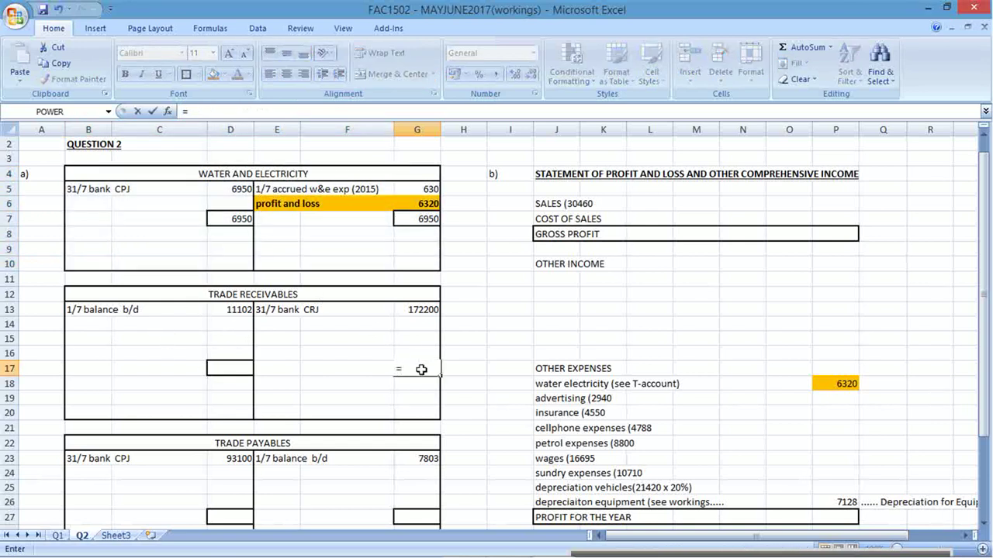
click(421, 310)
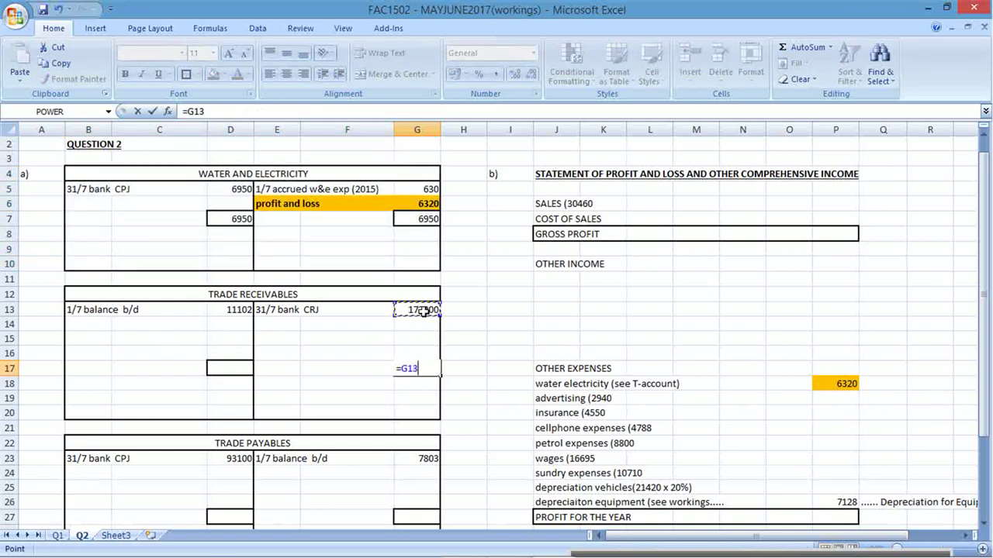
key(Return)
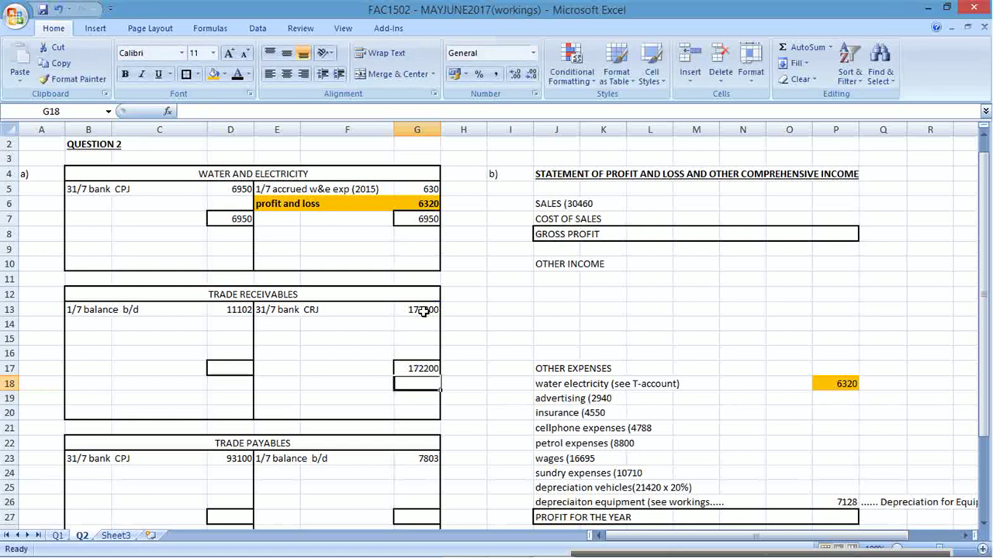
Label the missing debit entry in B14 of the Trade Receivables account "SALES????"
key(Up)
key(Up)
key(Up)
key(Left)
key(Left)
key(Left)
key(Left)
key(Up)
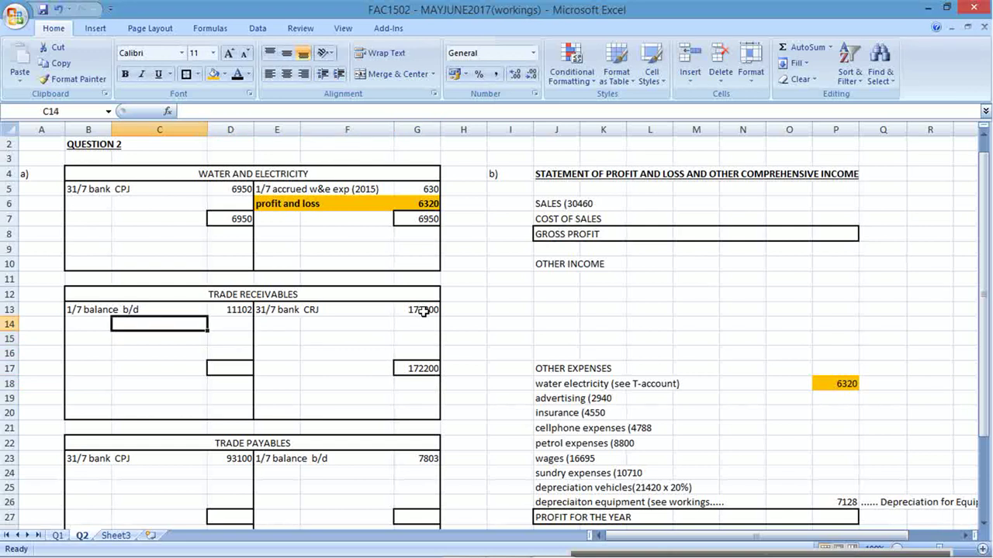
key(Right)
key(Left)
key(Left)
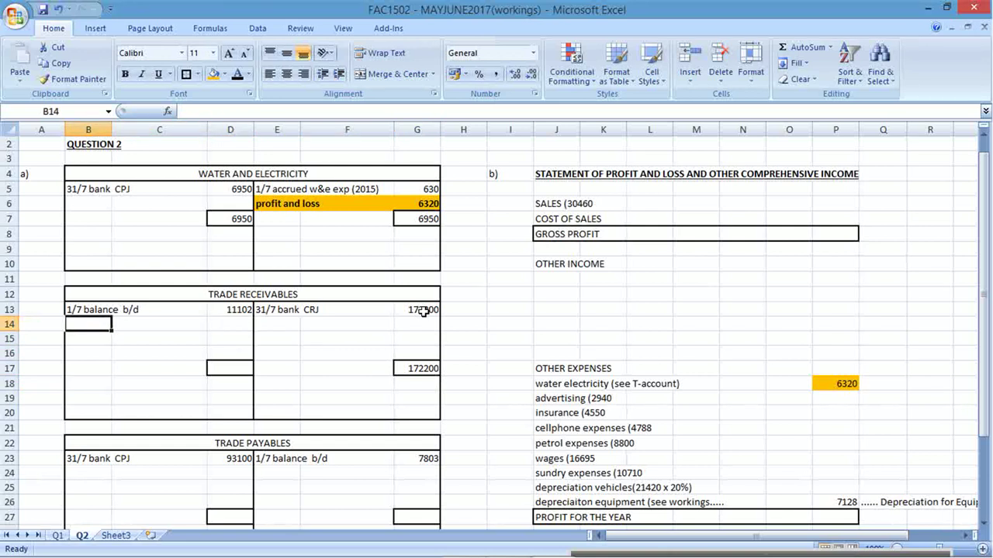
key(alt+Tab)
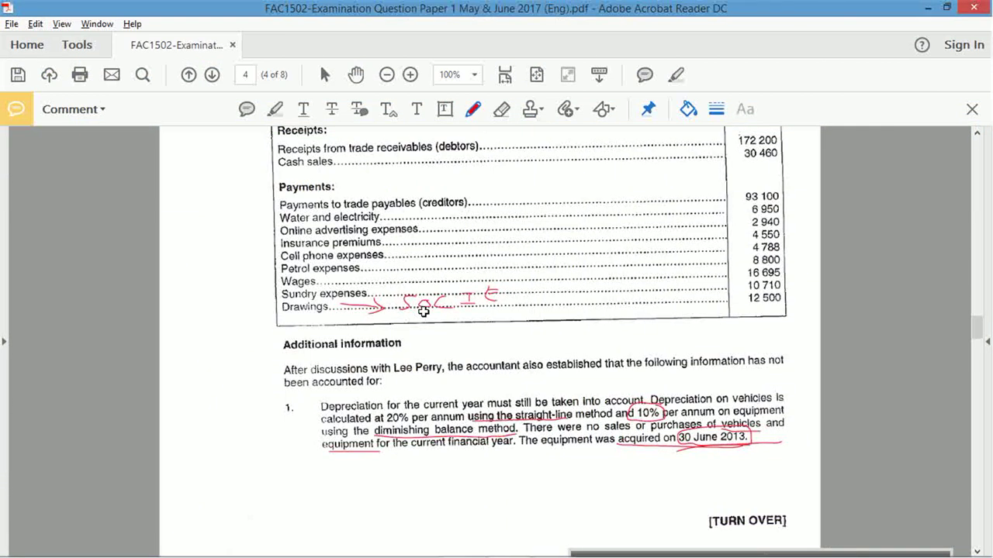
key(alt+Tab)
key(alt+Tab)
key(alt+Tab)
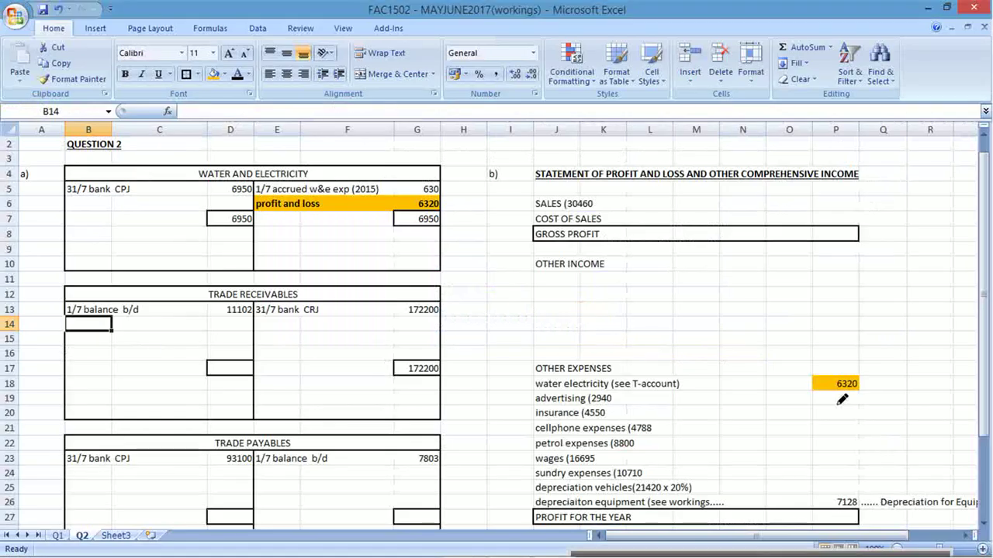
key(Left)
key(Right)
text(SA)
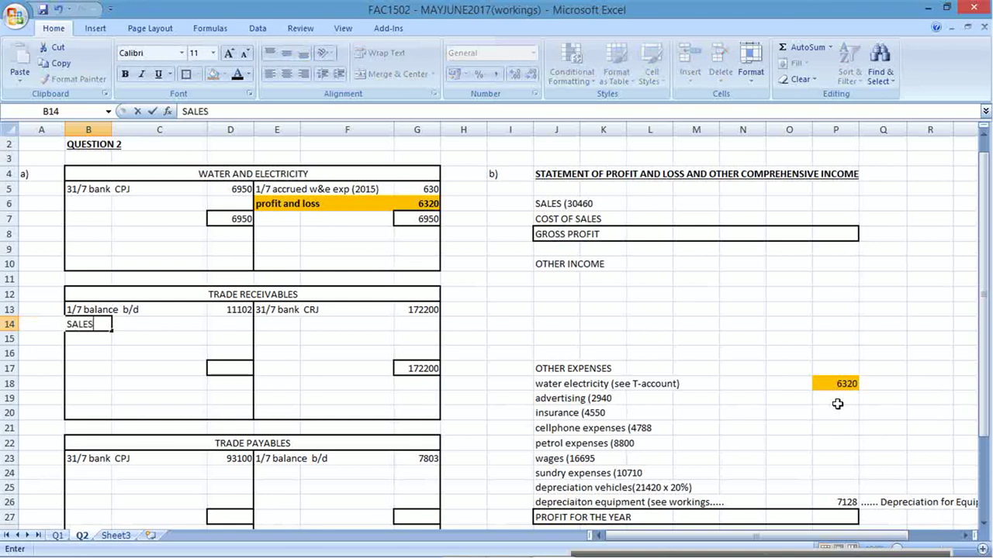
text(LES????)
key(Right)
key(Right)
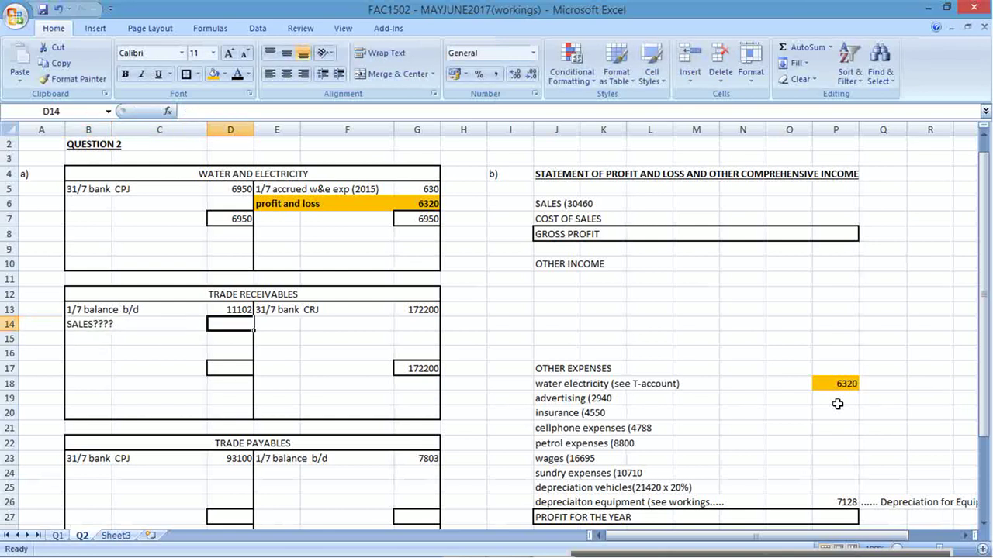
Switch to Adobe Acrobat Reader and examine the balances as at 1 July 2015 in Question 2
key(alt+Tab)
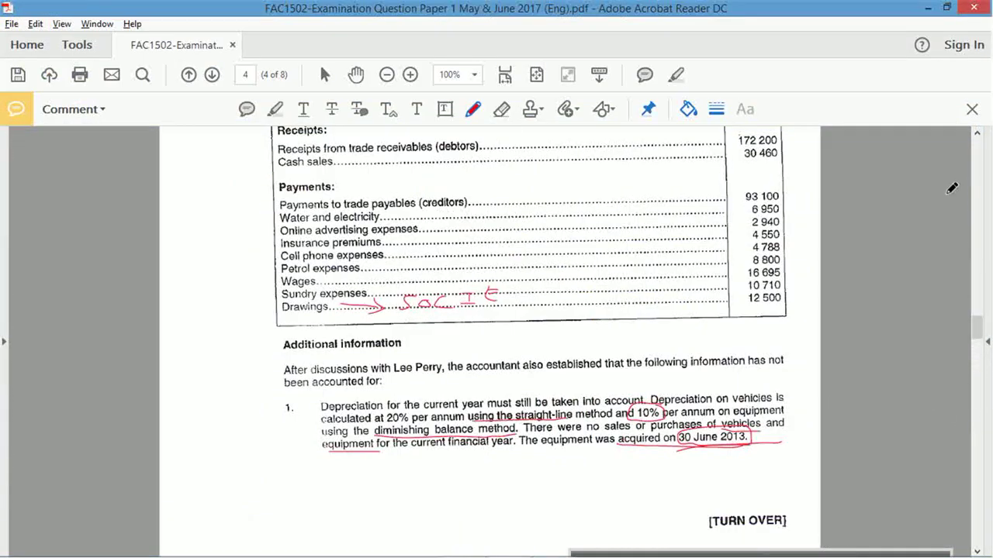
click(977, 133)
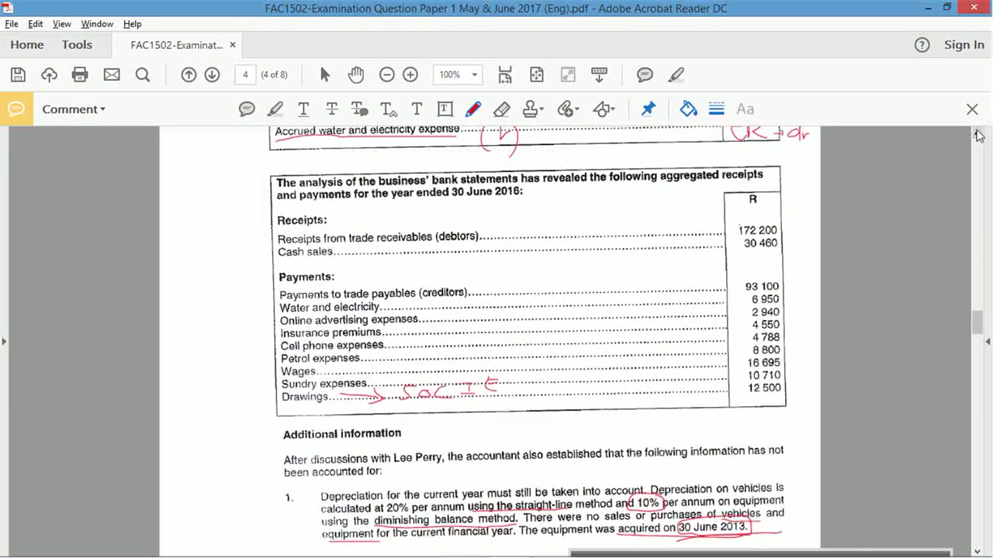
click(978, 133)
click(977, 132)
click(977, 133)
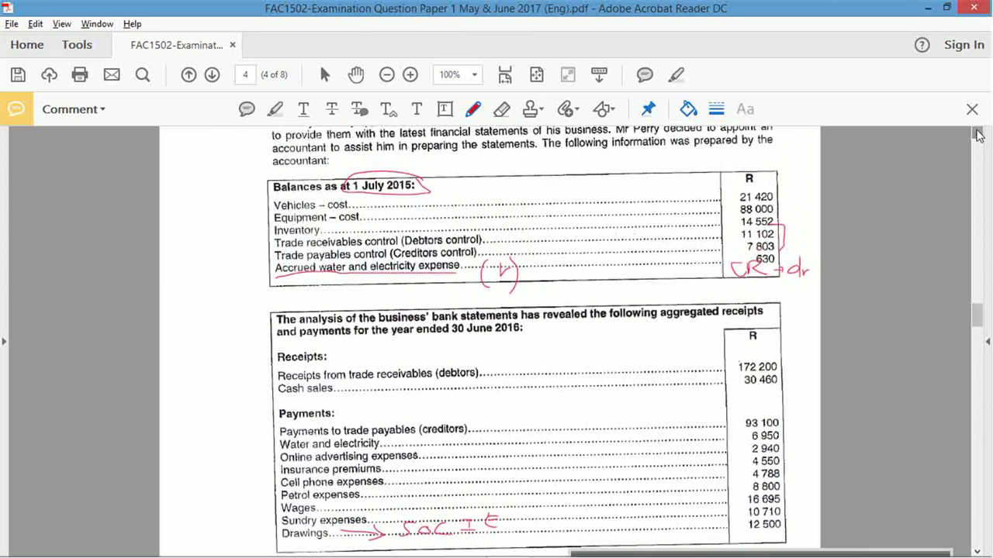
click(977, 132)
click(977, 133)
click(978, 133)
click(977, 133)
click(977, 132)
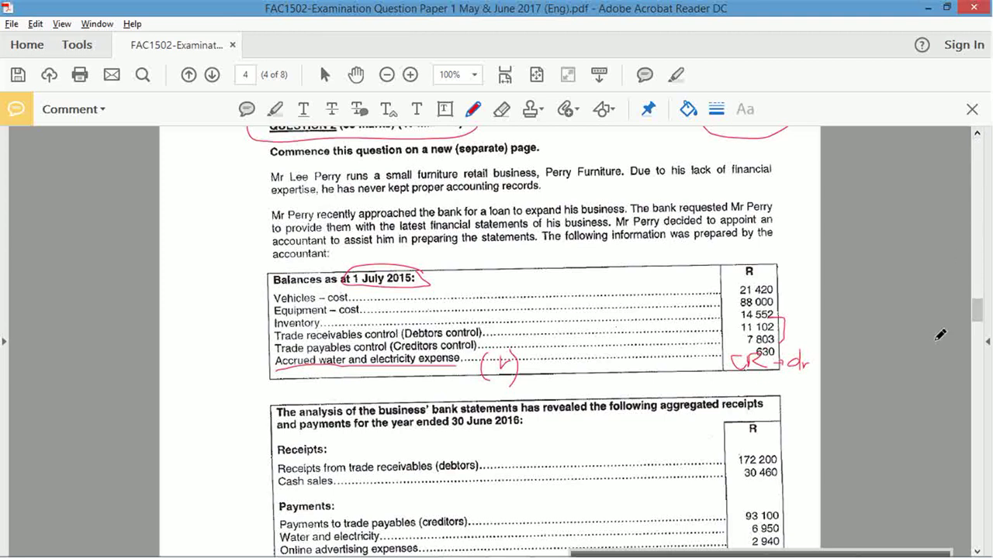
Compare the receipts and payments and the 30 June 2016 closing balances with the opening balances in the question paper
click(977, 549)
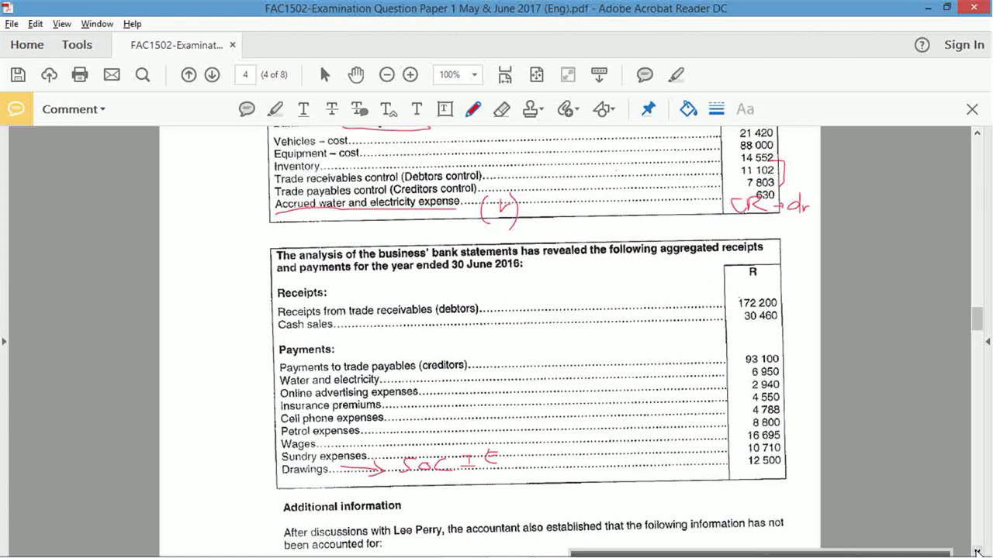
click(977, 553)
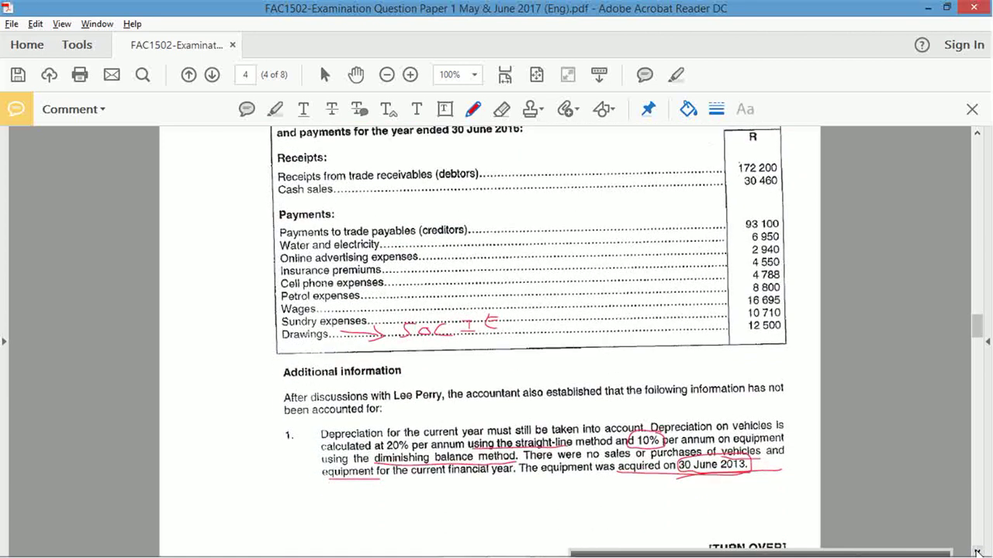
click(978, 552)
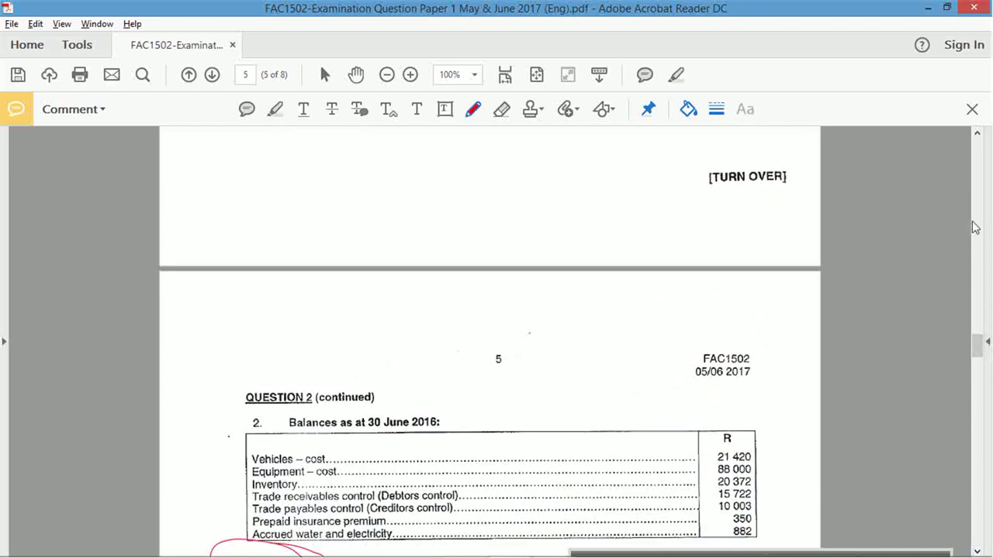
click(976, 180)
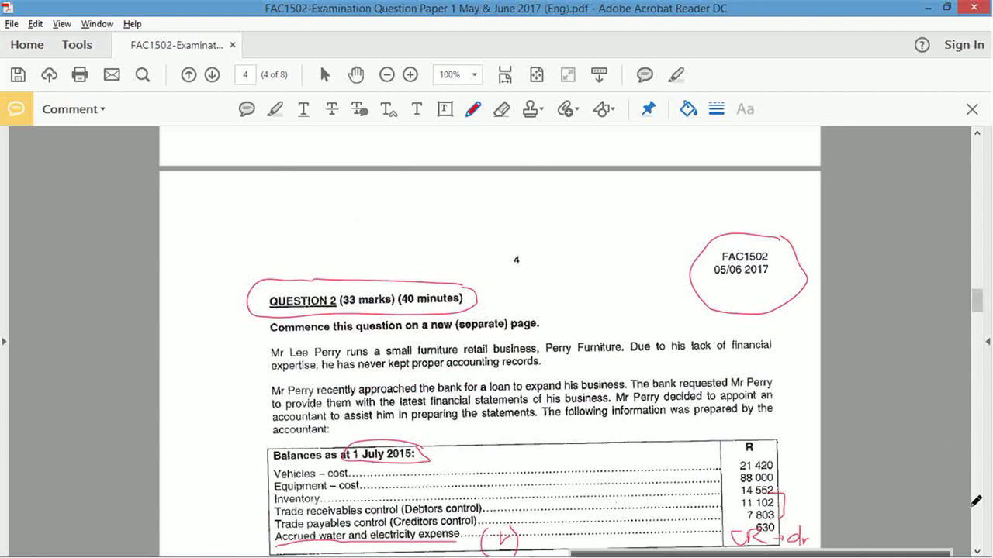
scroll(976, 501, down, 5)
click(979, 134)
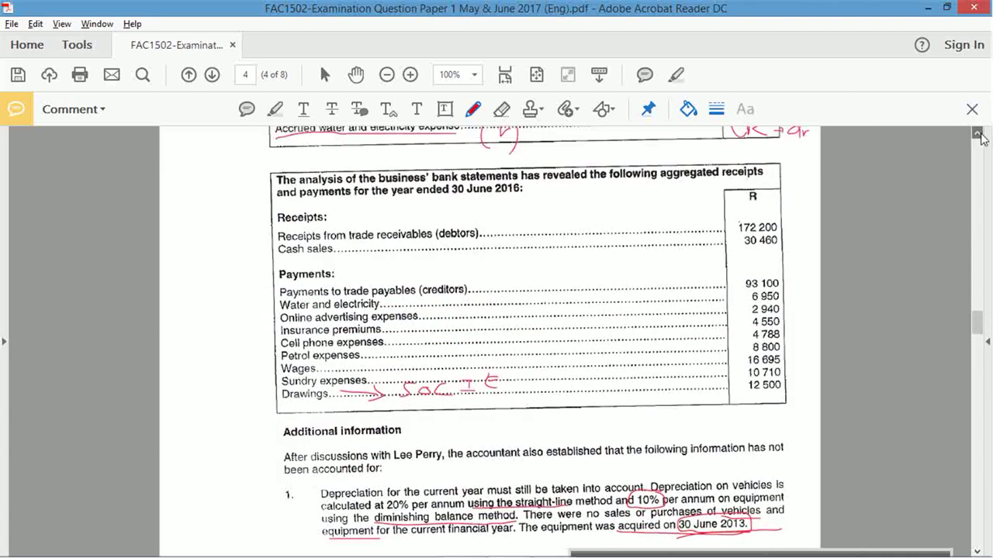
scroll(979, 135, up, 3)
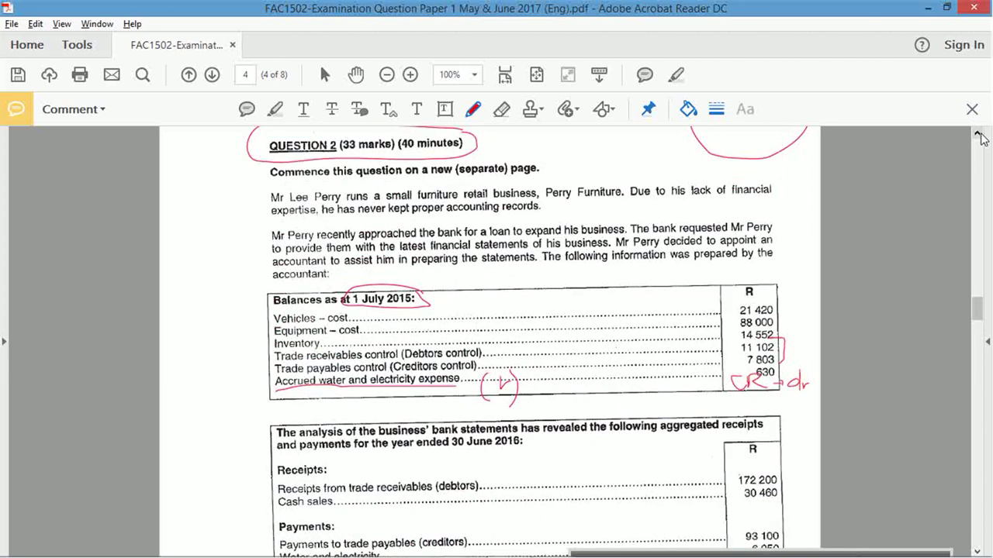
scroll(981, 138, down, 2)
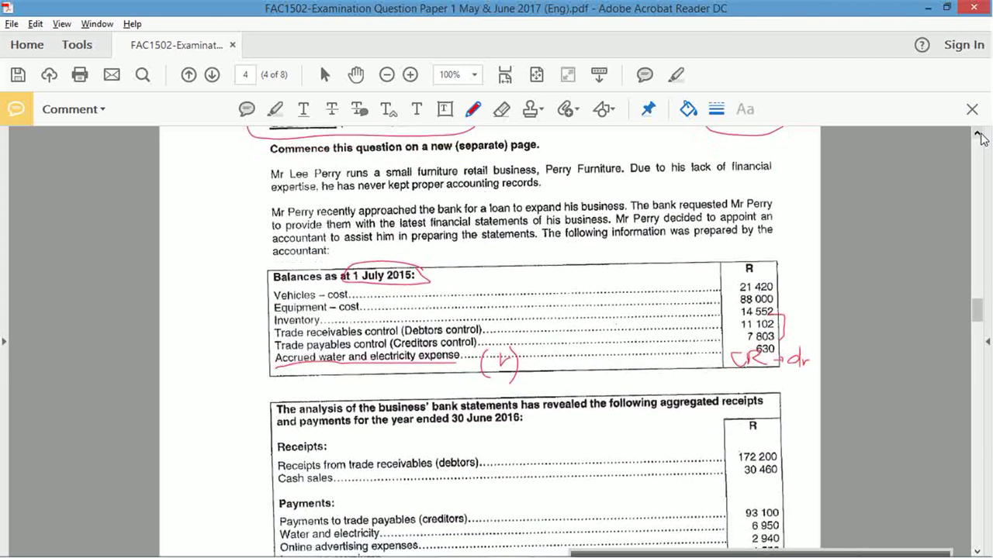
Switch to Excel and enter ??? in D14 of the Trade Receivables account as the unknown sales amount
scroll(981, 138, down, 1)
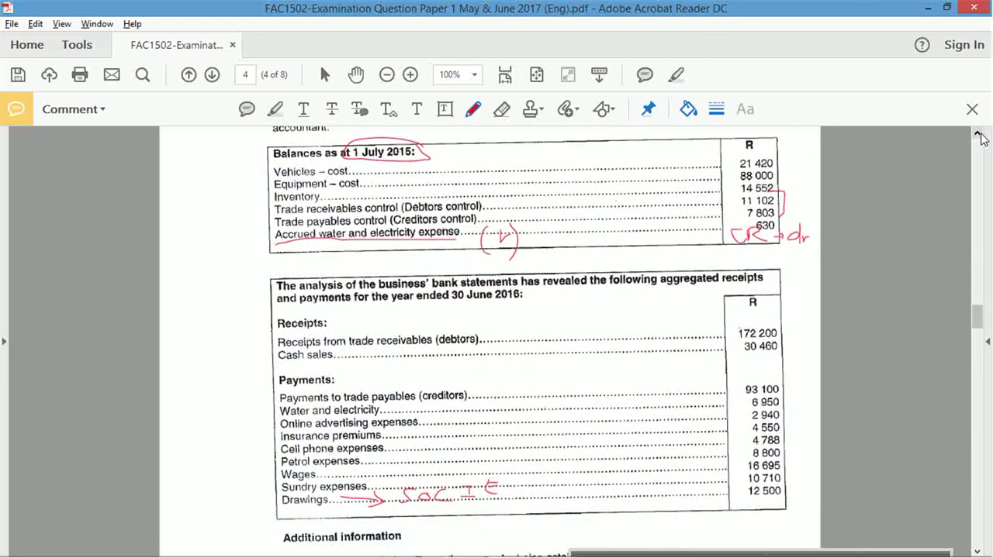
scroll(981, 138, down, 1)
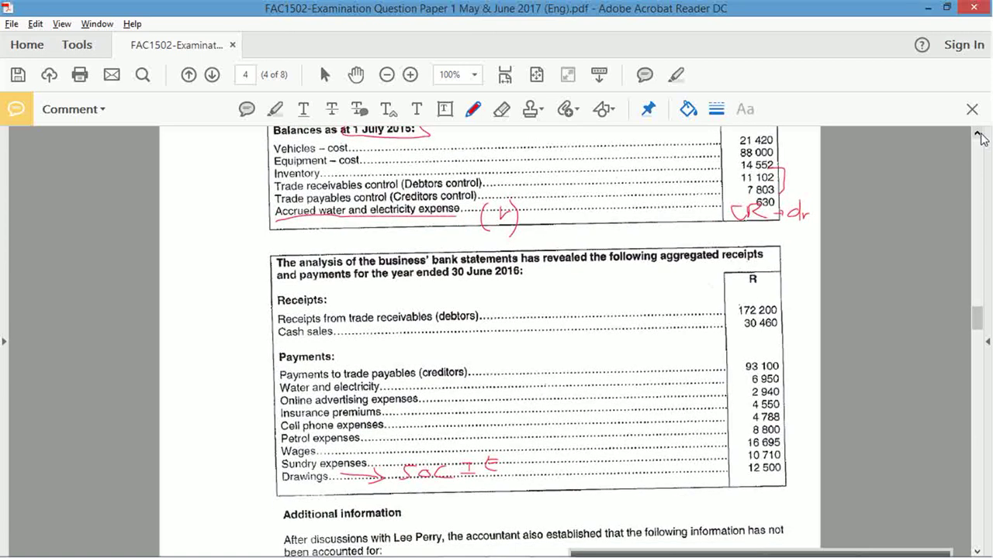
scroll(981, 138, up, 1)
key(alt+Tab)
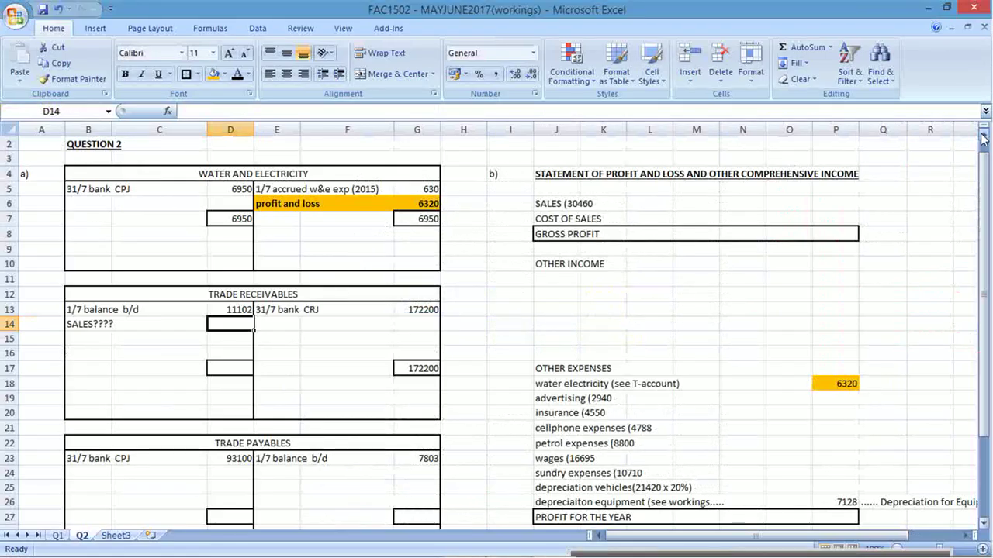
text(??)
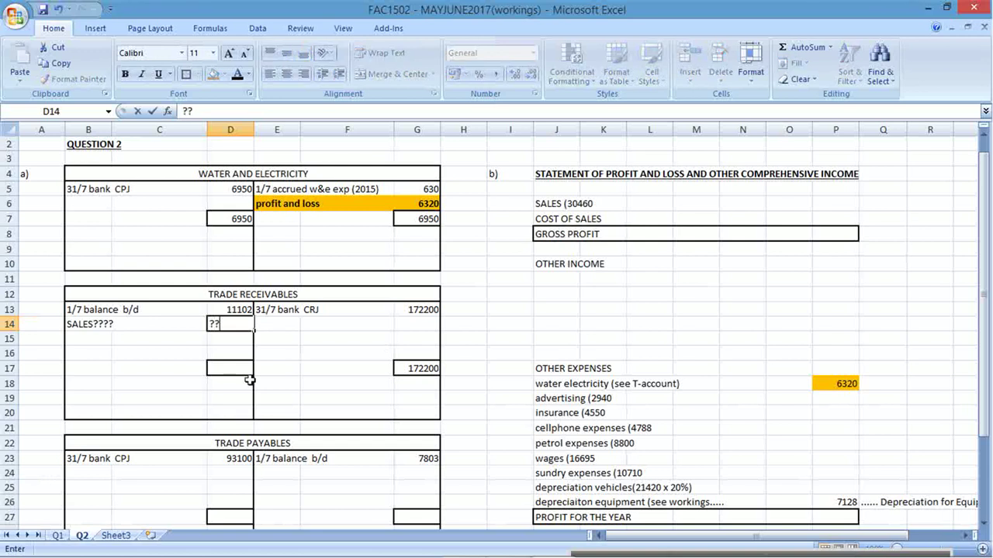
key(Return)
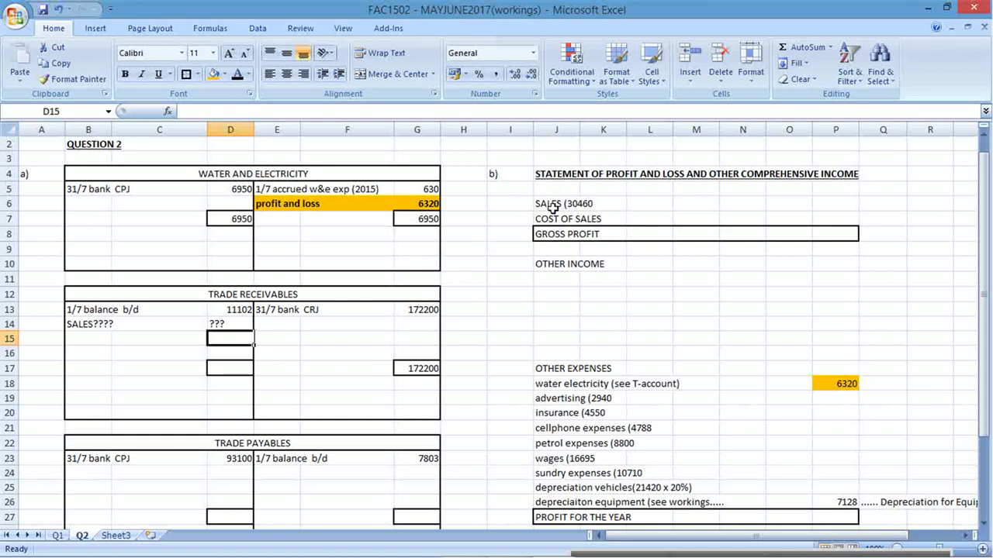
drag(547, 203, 820, 199)
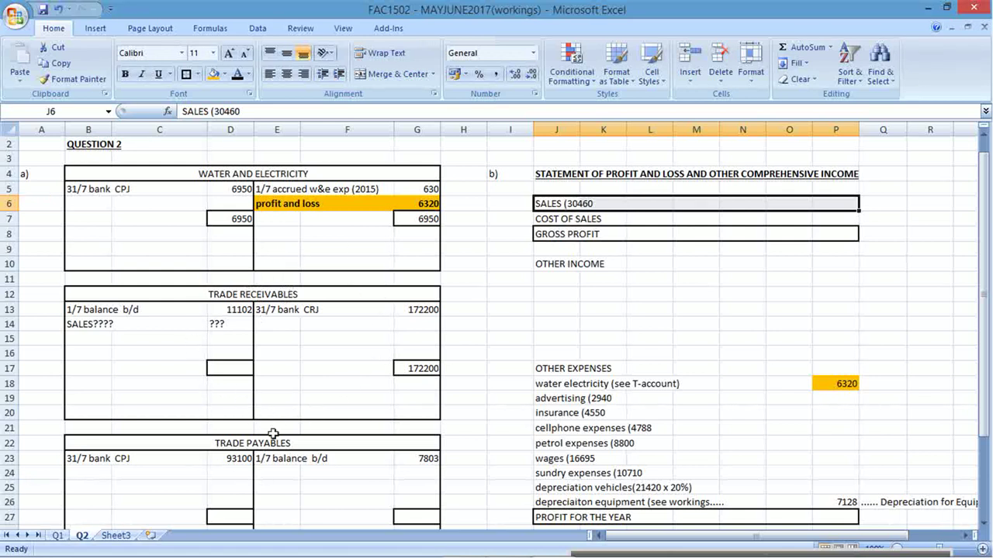
Label the missing credit entry in E24 of the Trade Payables account "total purchases????"
click(286, 475)
text(total)
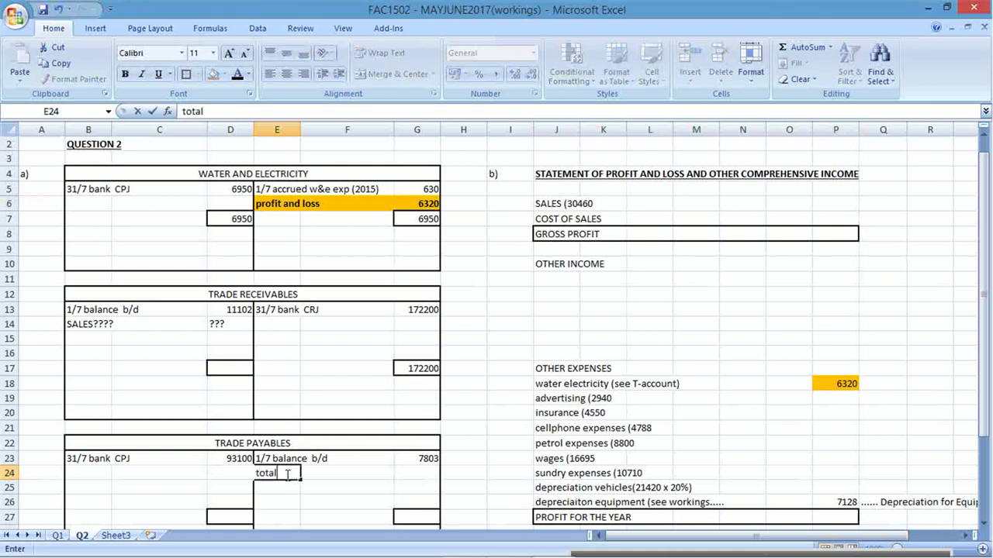
text( purchases)
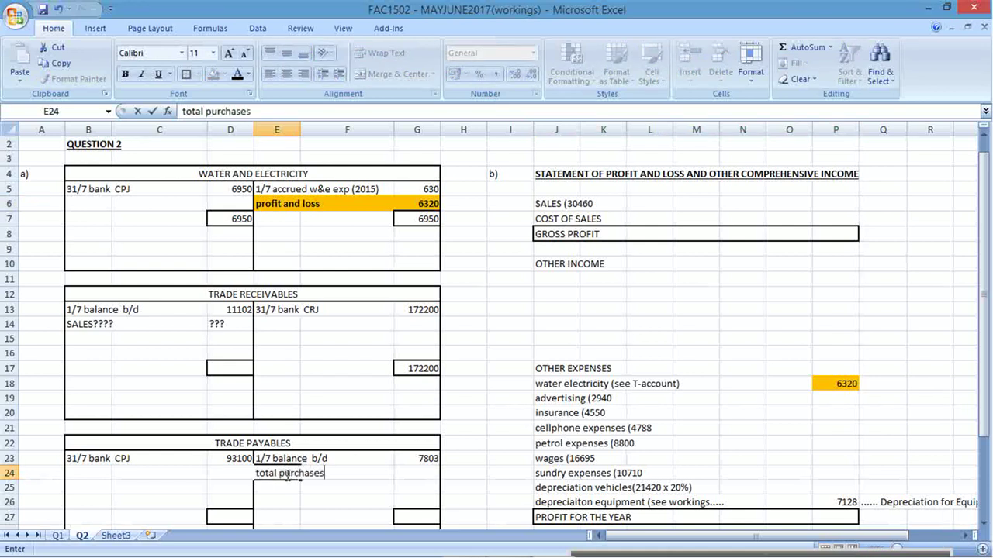
text(????)
key(Up)
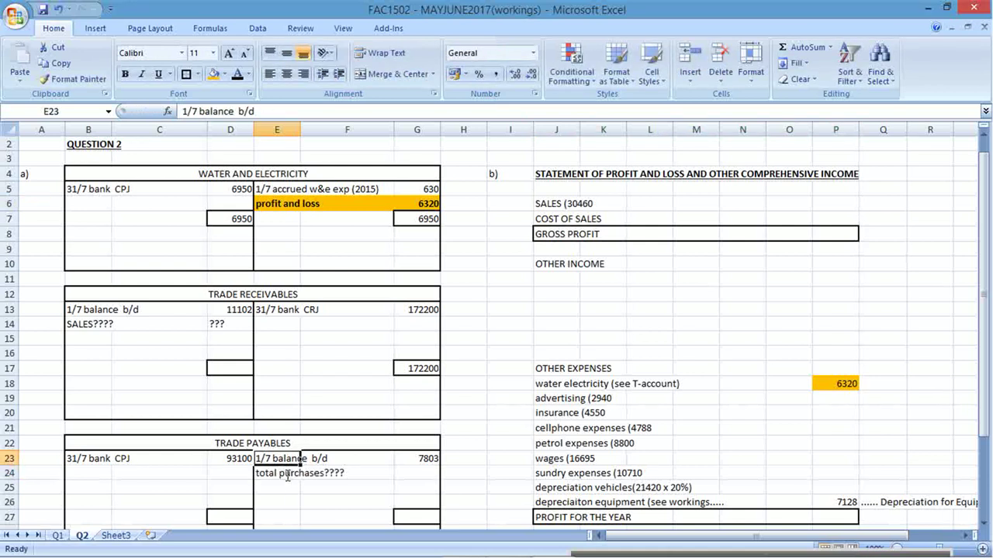
key(Up)
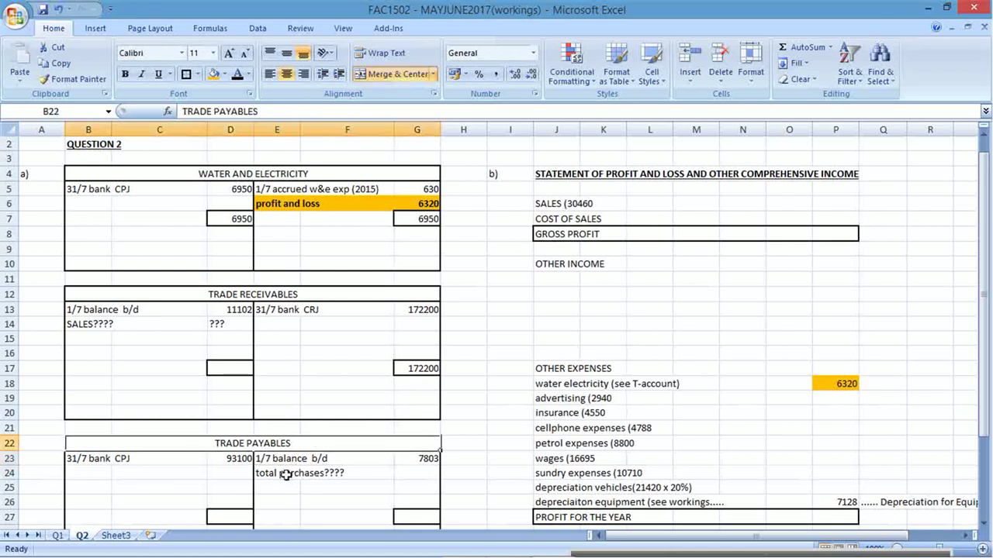
key(Right)
key(Right)
key(Right)
Switch to Adobe Acrobat Reader and look through the receipts, payments and additional information of Question 2 for the closing balances
key(alt+Tab)
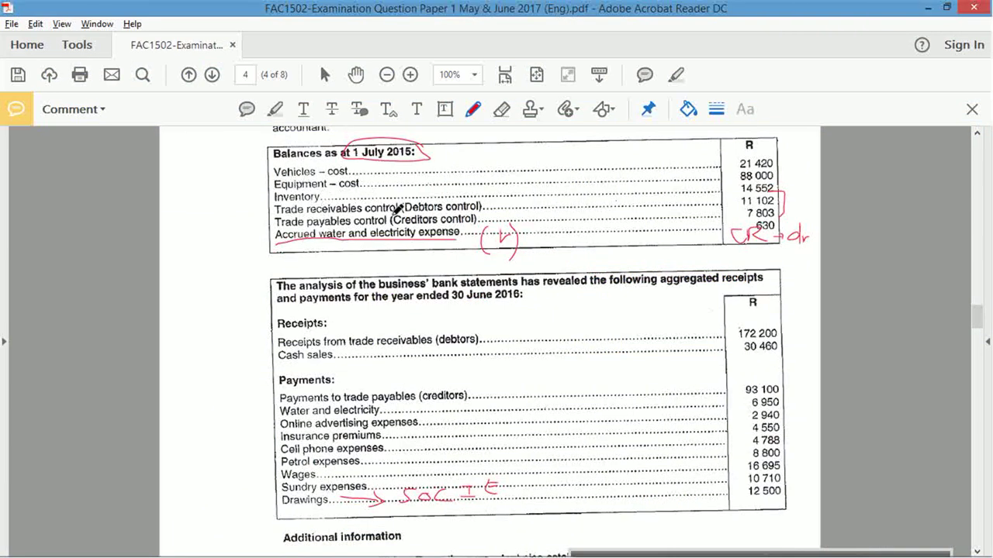
scroll(397, 208, down, 2)
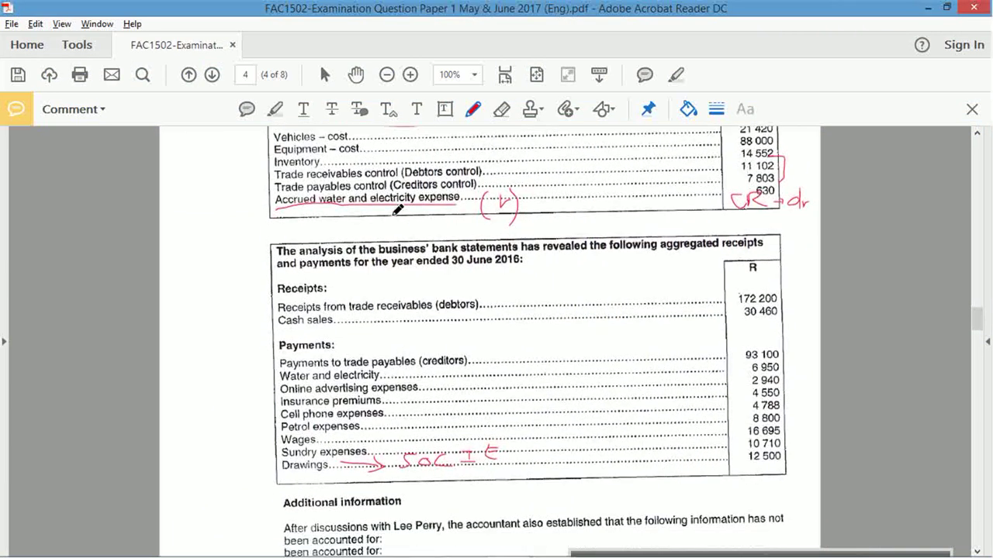
scroll(397, 209, down, 1)
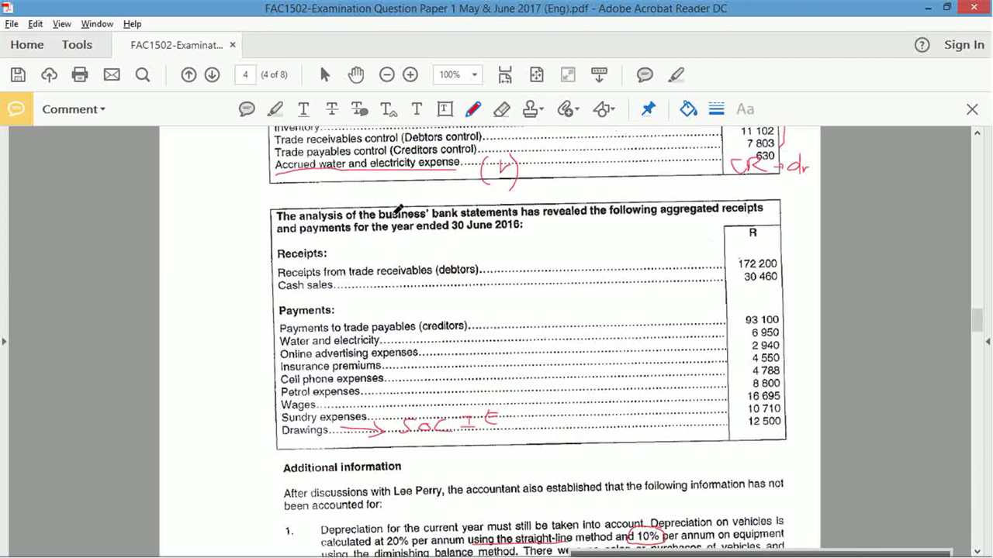
scroll(397, 209, down, 5)
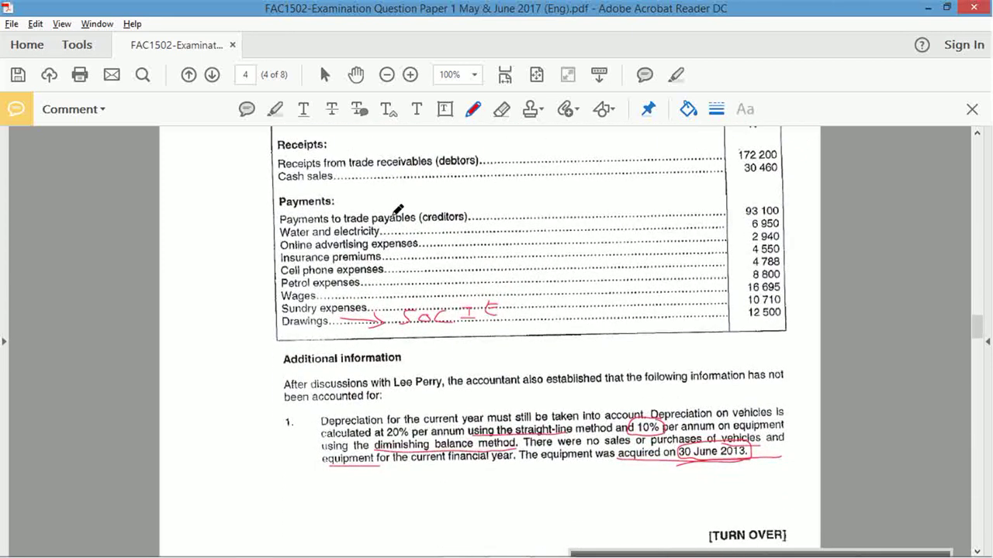
scroll(398, 209, up, 1)
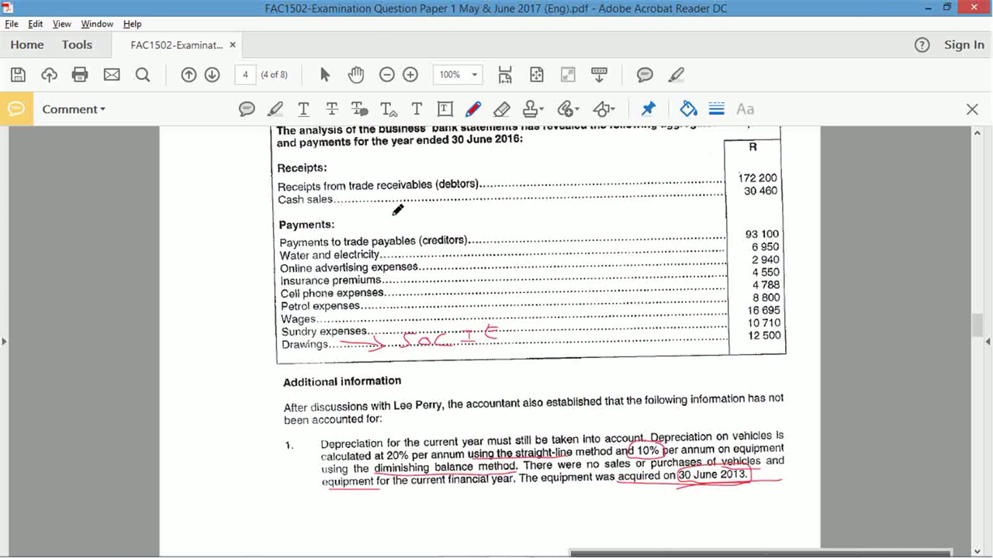
scroll(397, 210, up, 8)
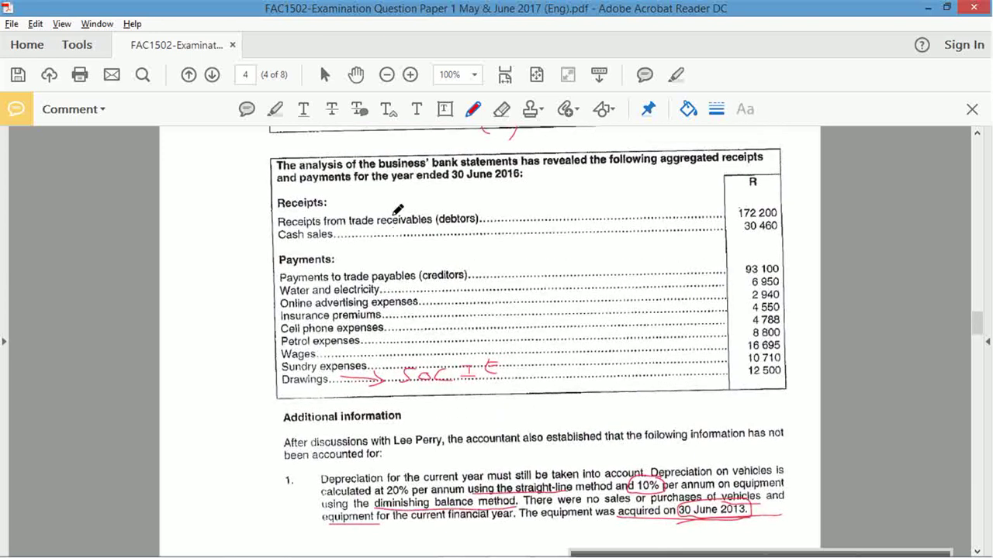
scroll(396, 206, up, 8)
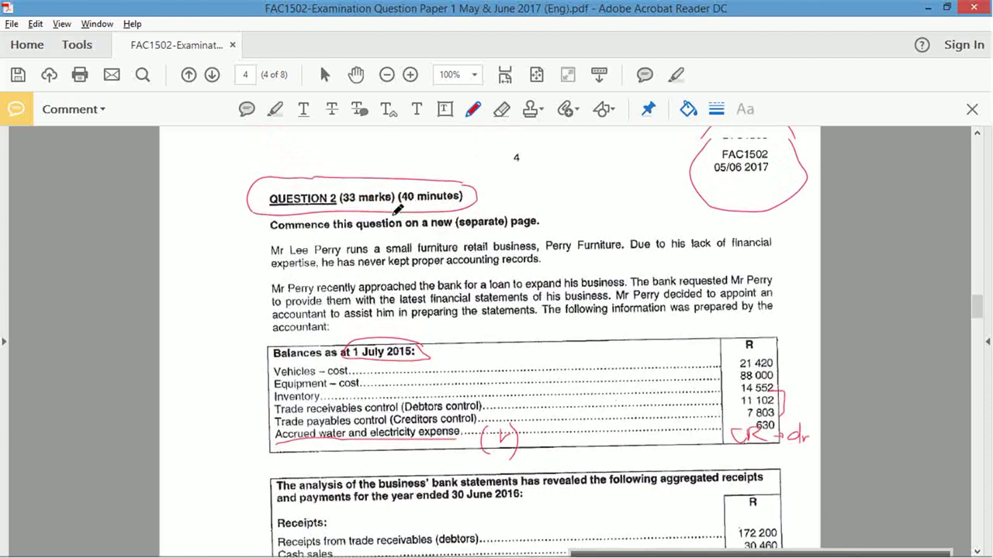
scroll(397, 209, up, 5)
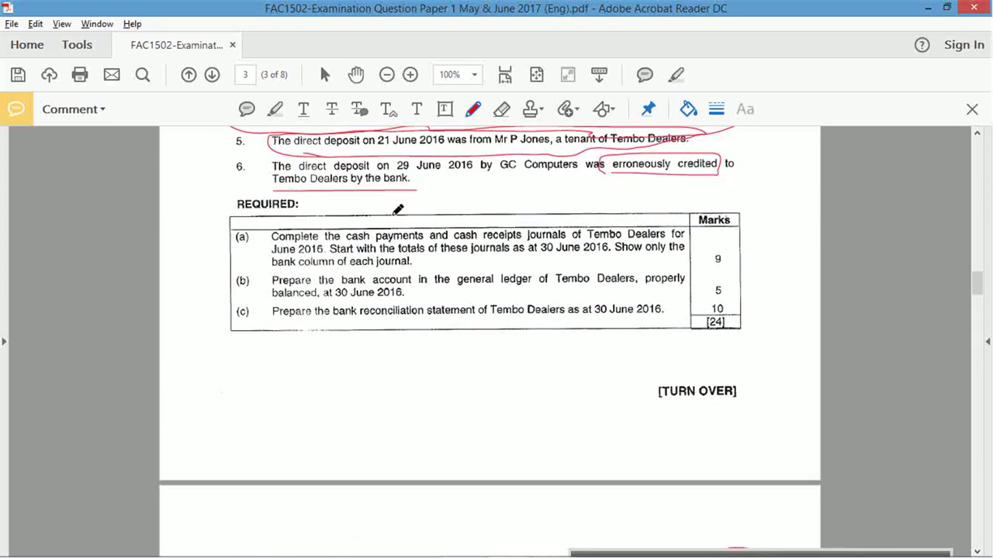
scroll(397, 210, up, 4)
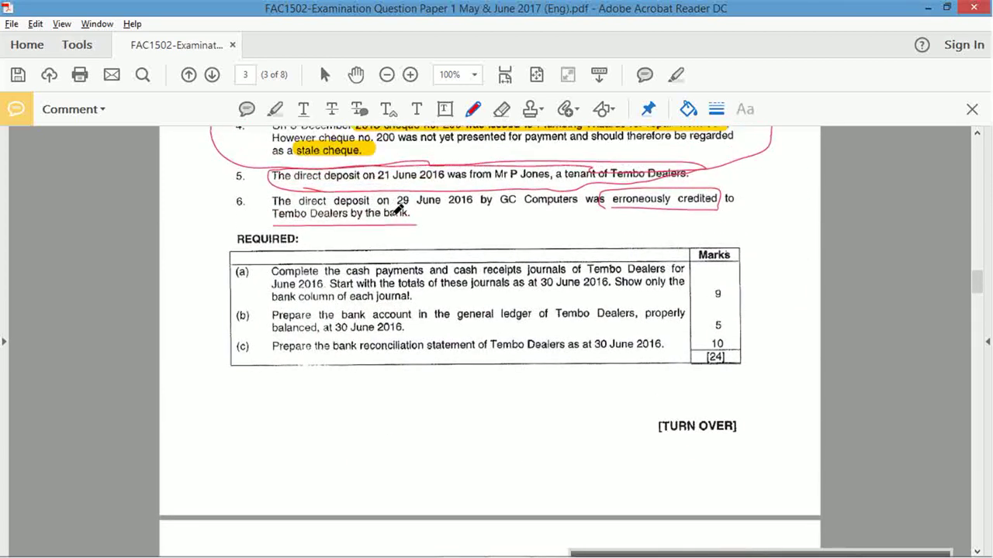
scroll(397, 209, up, 1)
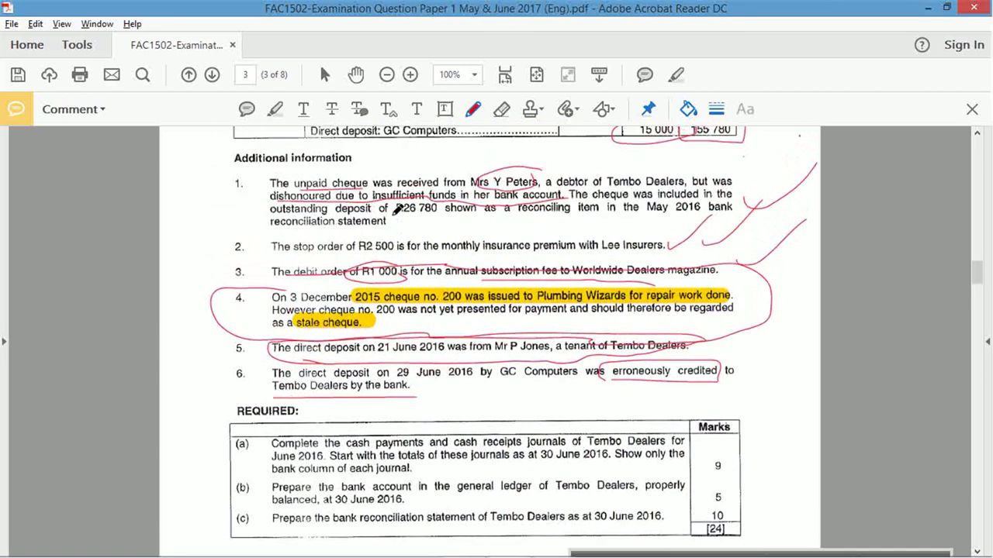
scroll(398, 209, down, 17)
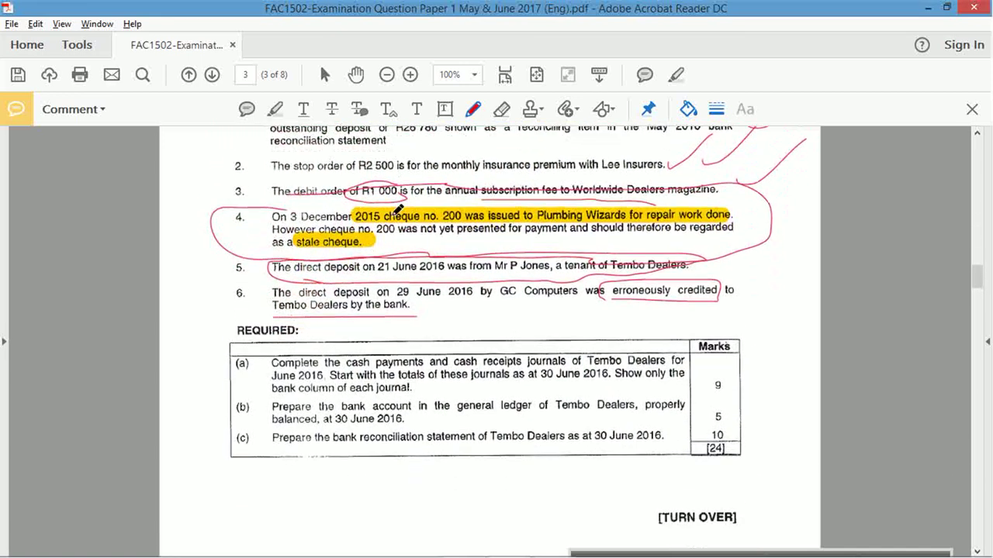
scroll(397, 209, down, 20)
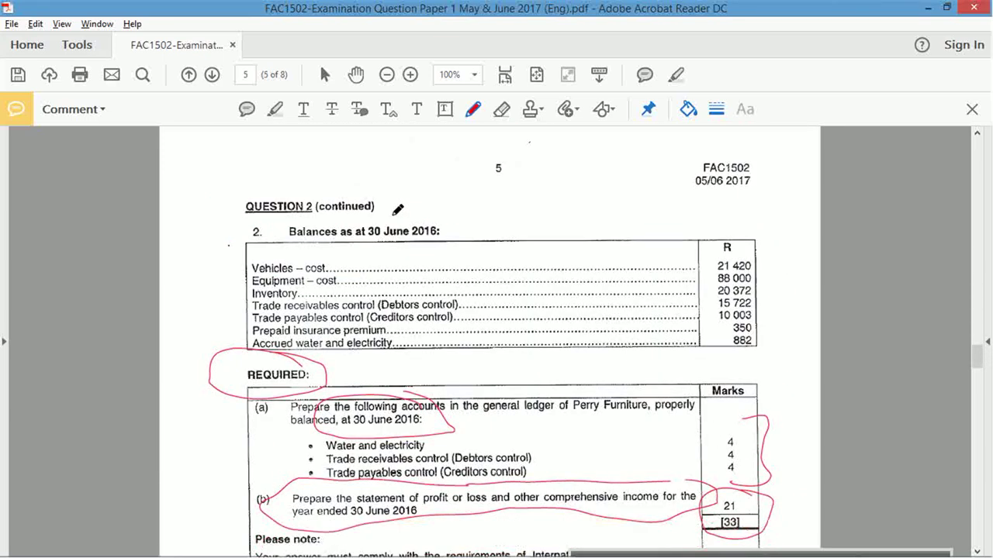
Compare the balances as at 1 July 2015 with the balances as at 30 June 2016 in Question 2
scroll(398, 209, up, 10)
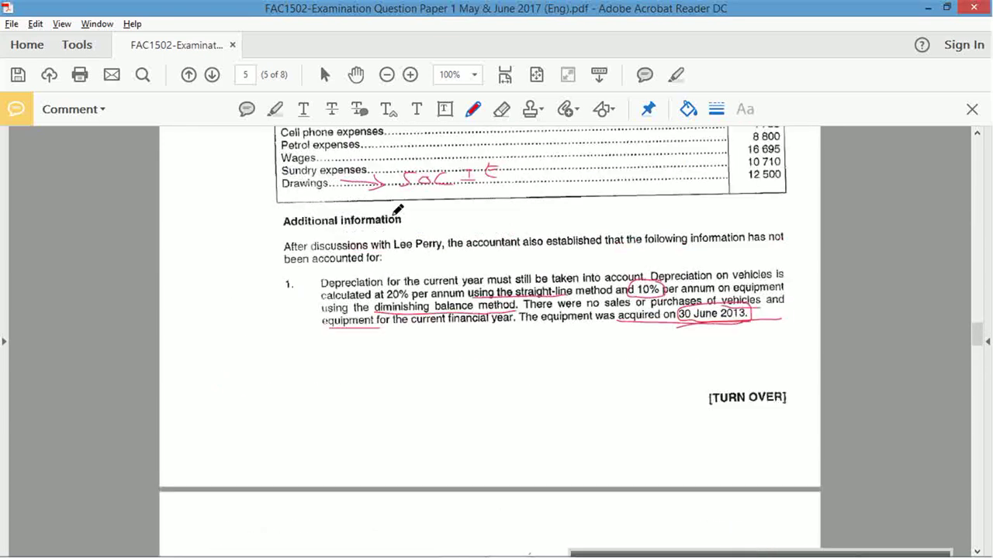
scroll(398, 208, up, 7)
scroll(397, 209, up, 6)
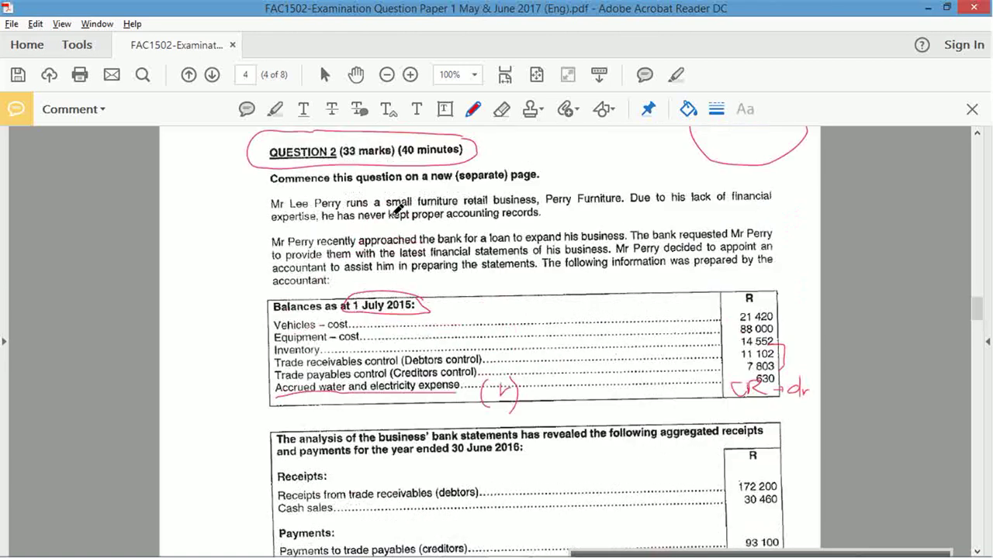
scroll(398, 208, down, 20)
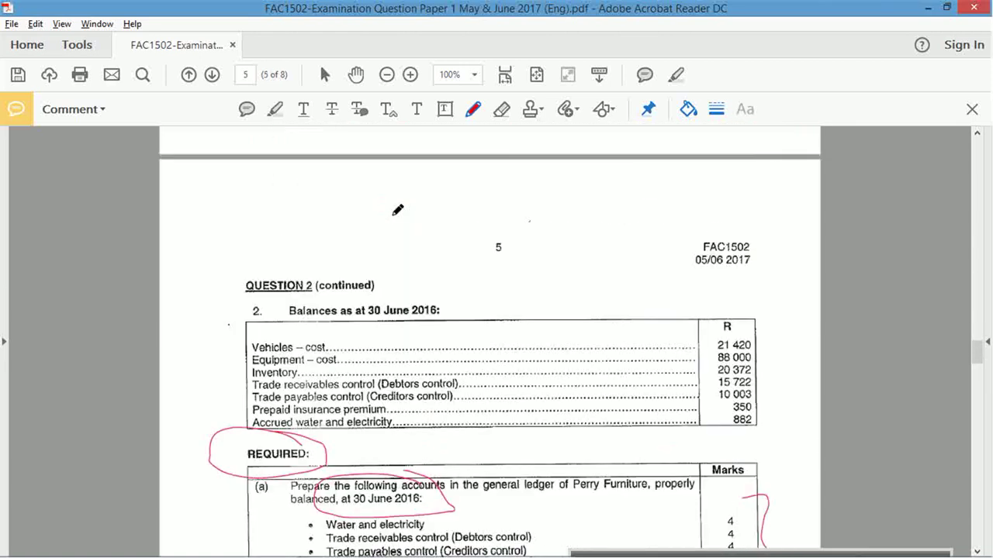
scroll(398, 210, down, 3)
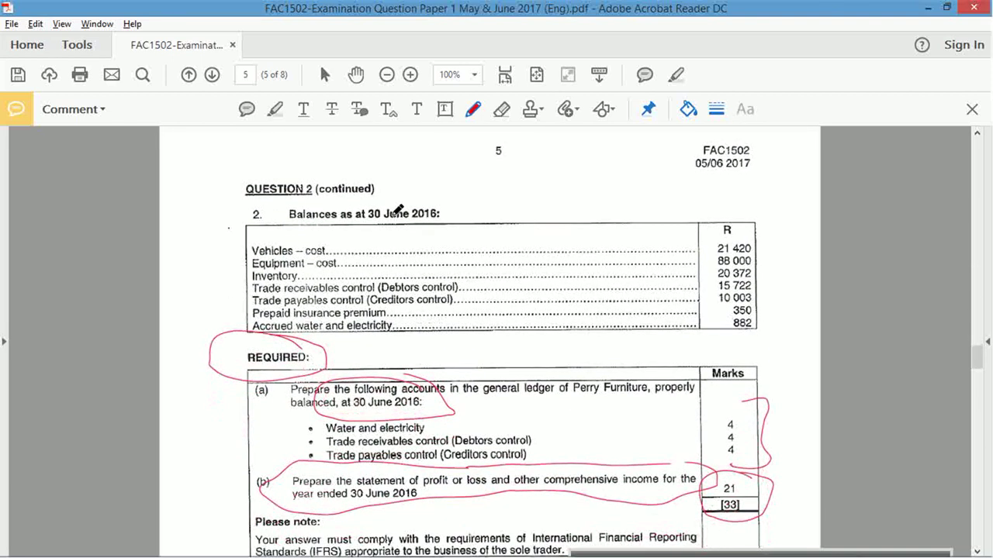
scroll(398, 210, up, 13)
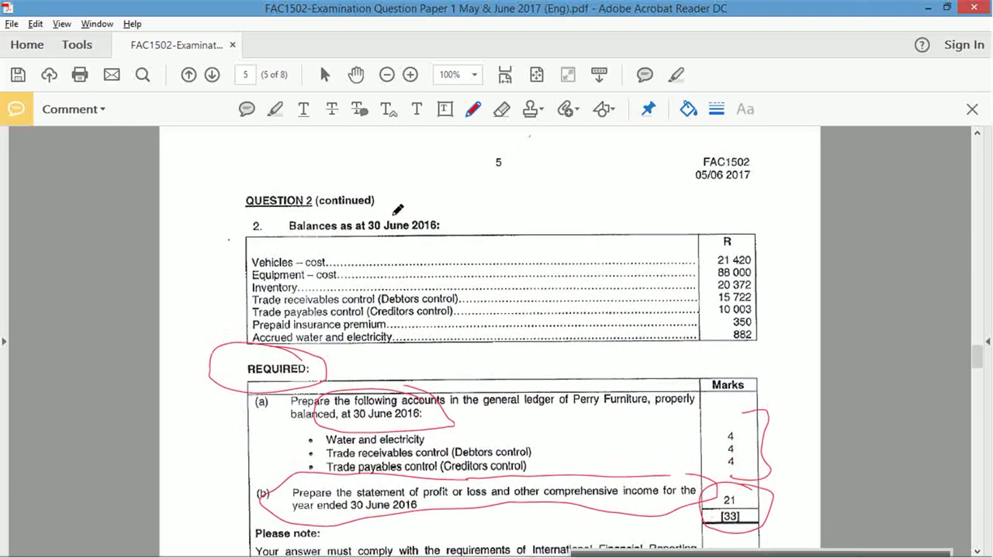
Draw freehand circles around the closing balances table and its date, 30 June 2016
scroll(397, 209, down, 13)
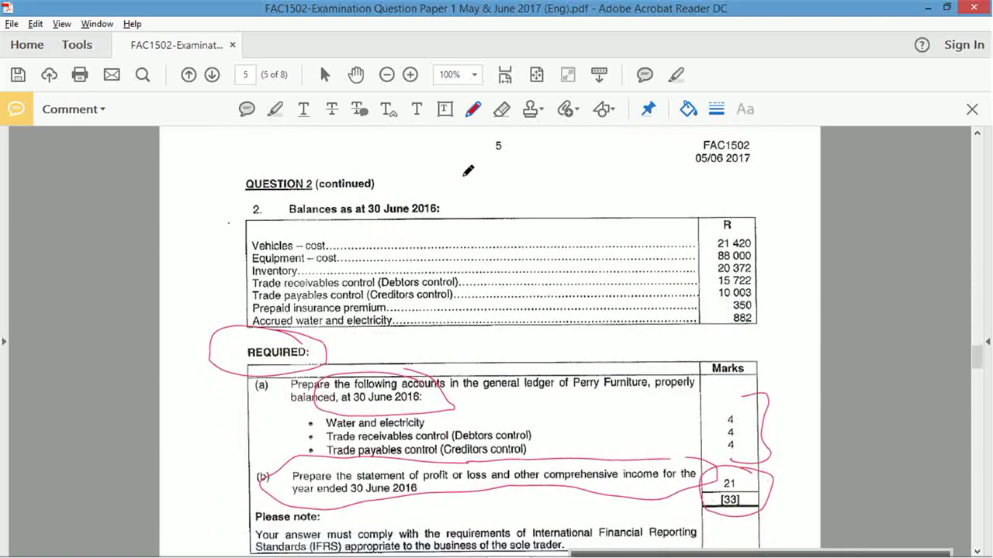
mouse_move(464, 174)
mouse_down()
mouse_move(248, 143)
mouse_move(204, 295)
mouse_move(401, 343)
mouse_move(601, 358)
mouse_move(797, 287)
mouse_move(609, 159)
mouse_move(419, 149)
mouse_up()
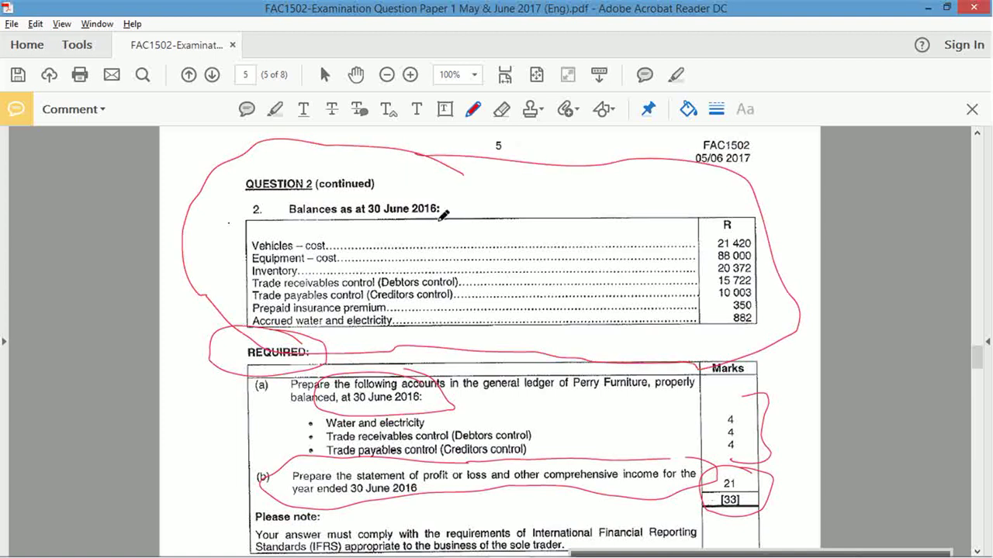
mouse_move(431, 186)
mouse_down()
mouse_move(405, 228)
mouse_move(405, 215)
mouse_move(423, 233)
mouse_up()
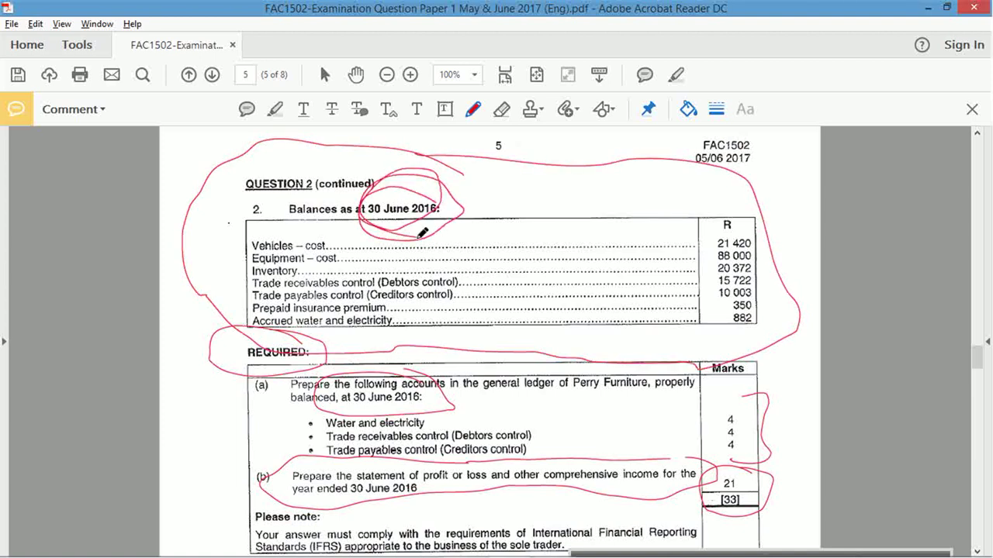
Switch to Excel and clear the placeholders ??? in D14 and SALES???? in B14 of the Trade Receivables account
key(alt+Tab)
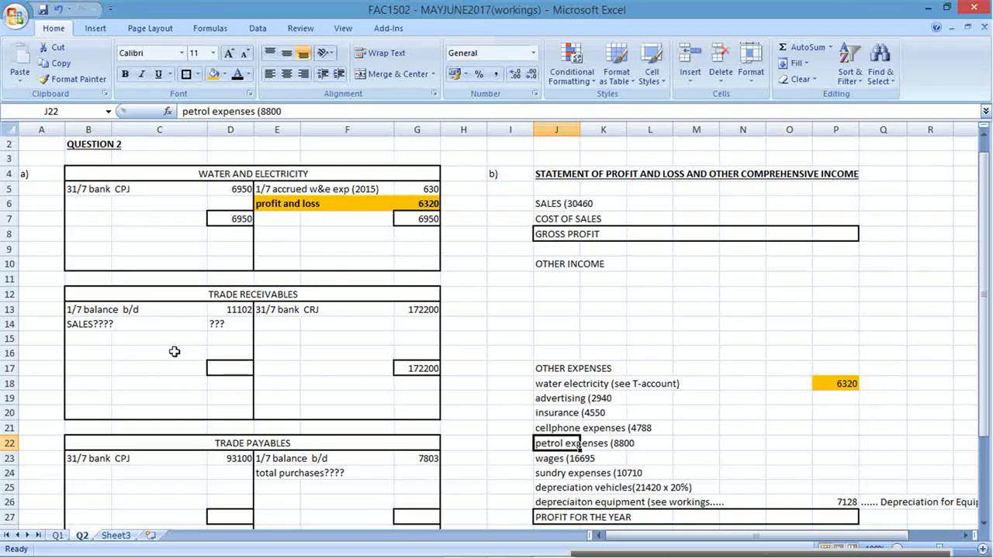
click(223, 325)
key(Delete)
key(Left)
key(Left)
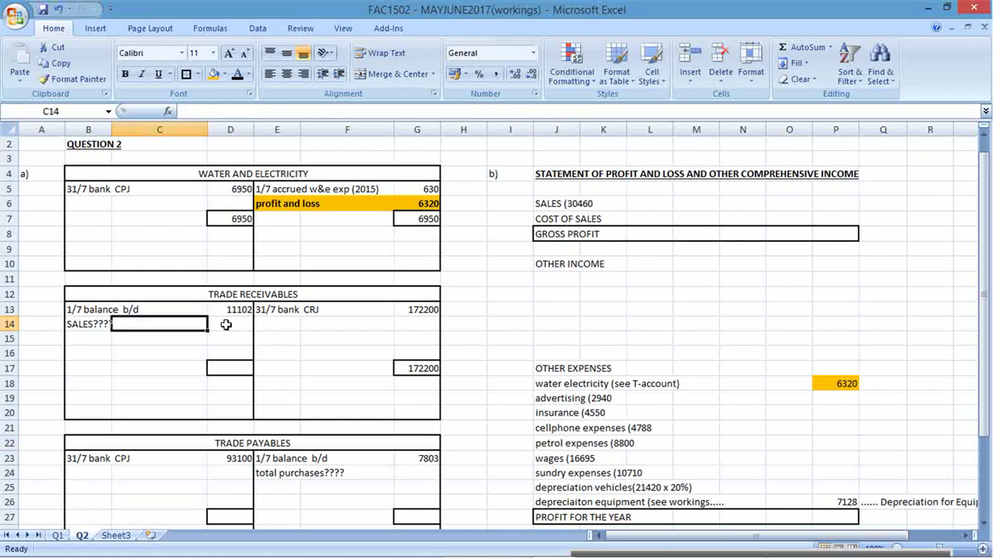
Switch to Adobe Acrobat Reader and circle the Trade receivables control closing balance of 15 722
key(alt+Tab)
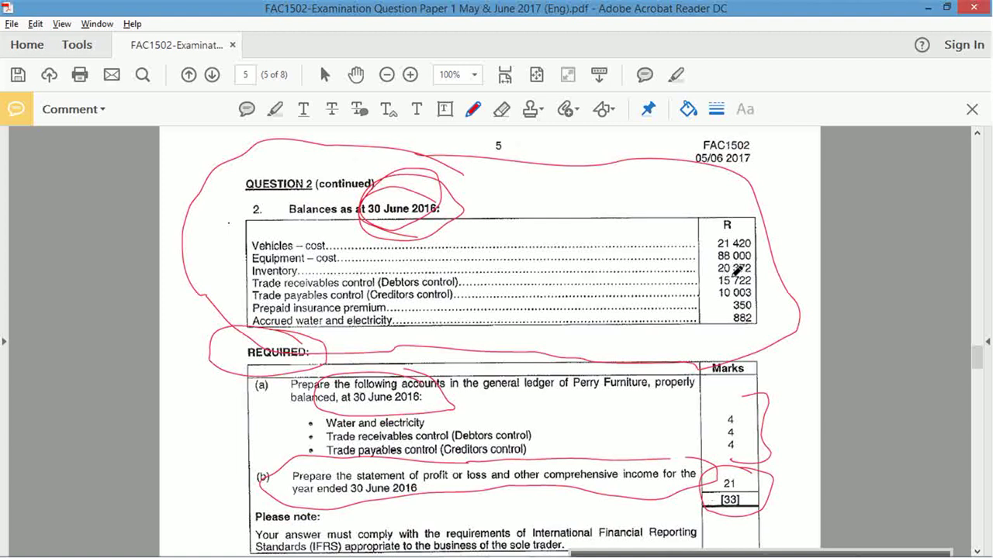
mouse_move(750, 272)
mouse_down()
mouse_move(723, 274)
mouse_move(745, 287)
mouse_move(759, 271)
mouse_up()
key(alt+Tab)
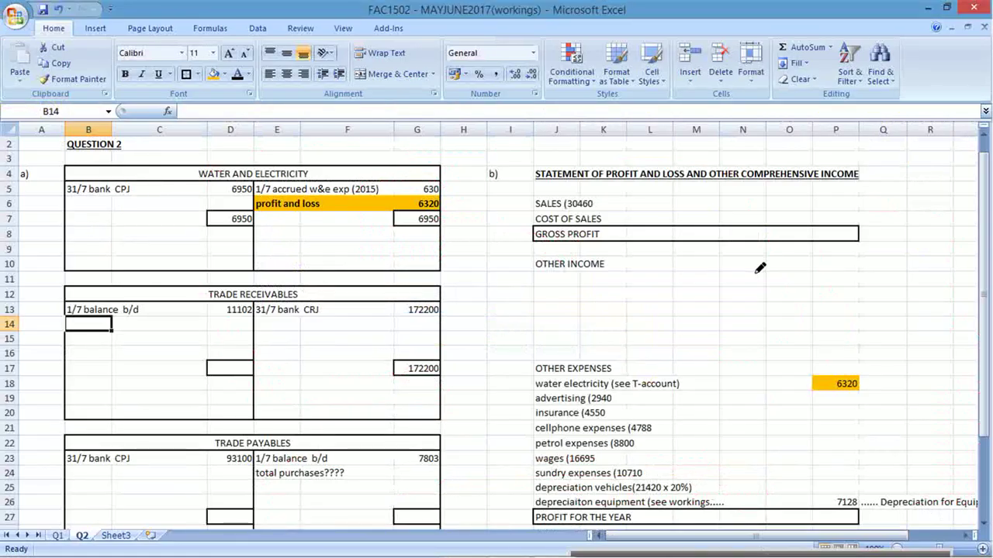
key(alt+Tab)
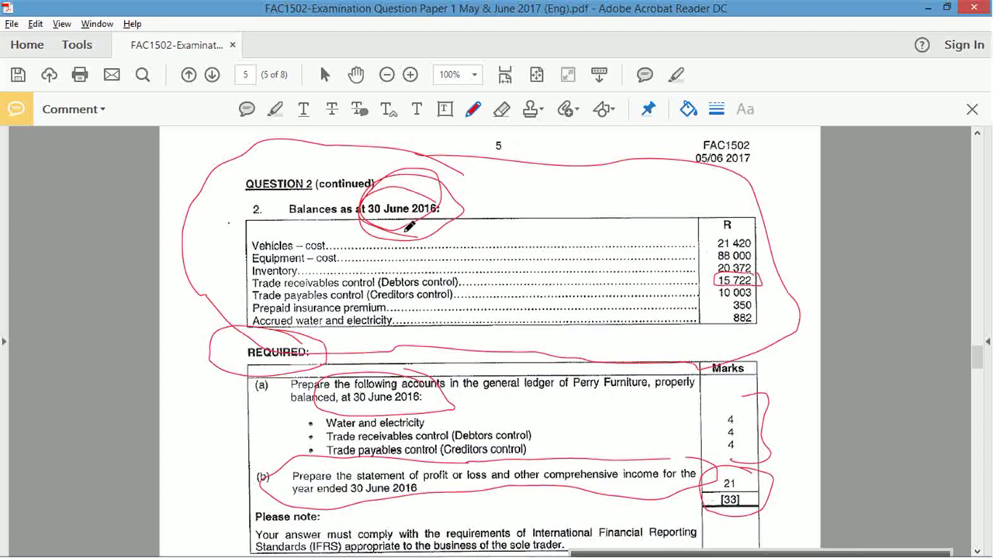
Underline the 30 June 2016 heading, switch to Excel and enter 30/6 balance c/d in E16 of the Trade Receivables account
drag(403, 216, 462, 221)
key(alt+Tab)
key(Down)
key(Down)
key(Down)
key(Down)
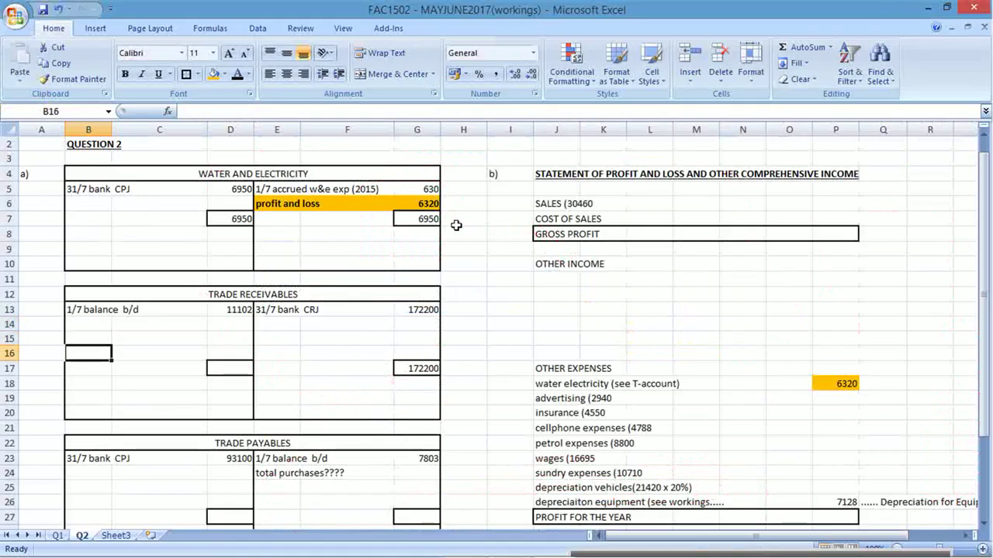
key(Up)
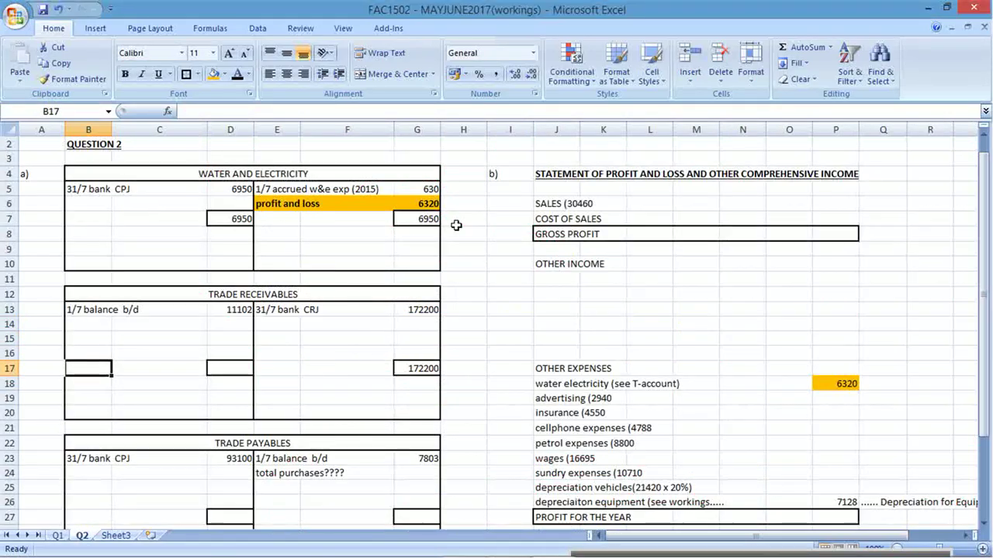
key(Right)
key(Right)
key(Right)
key(Up)
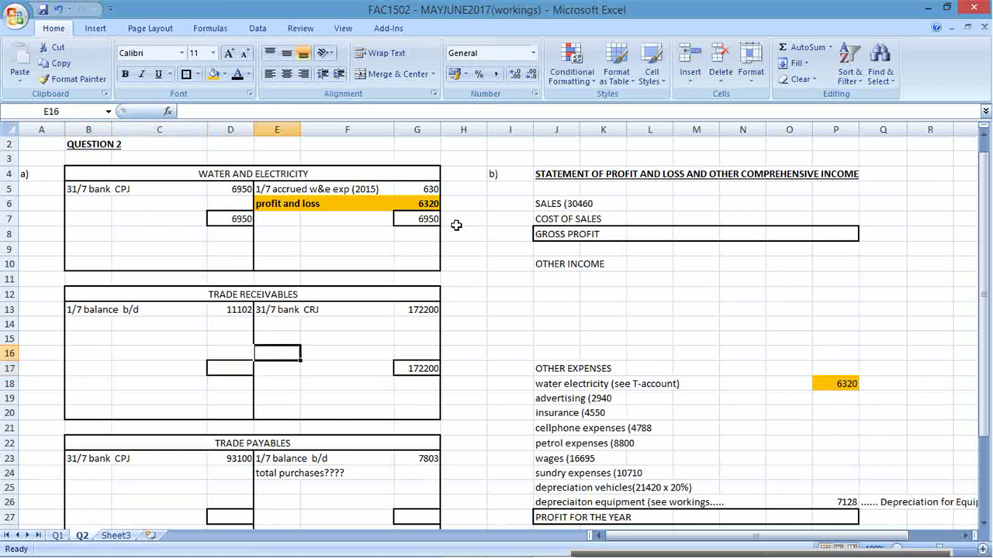
text(3-)
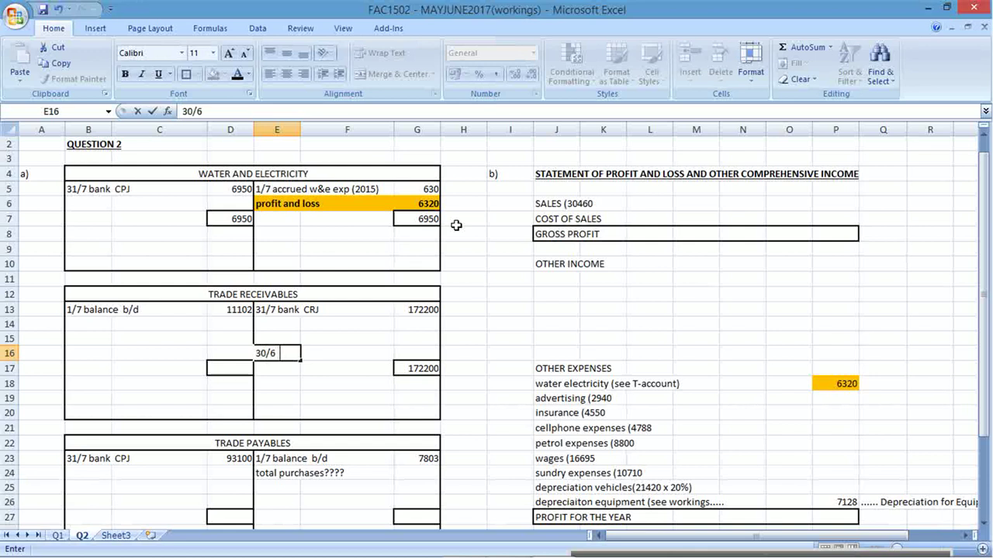
text(/6  balance  c/d)
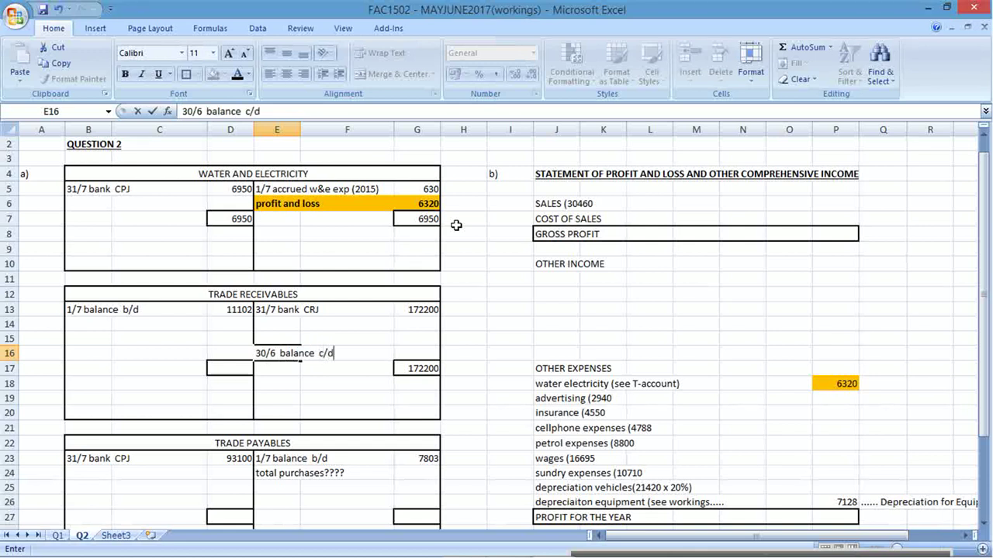
key(Return)
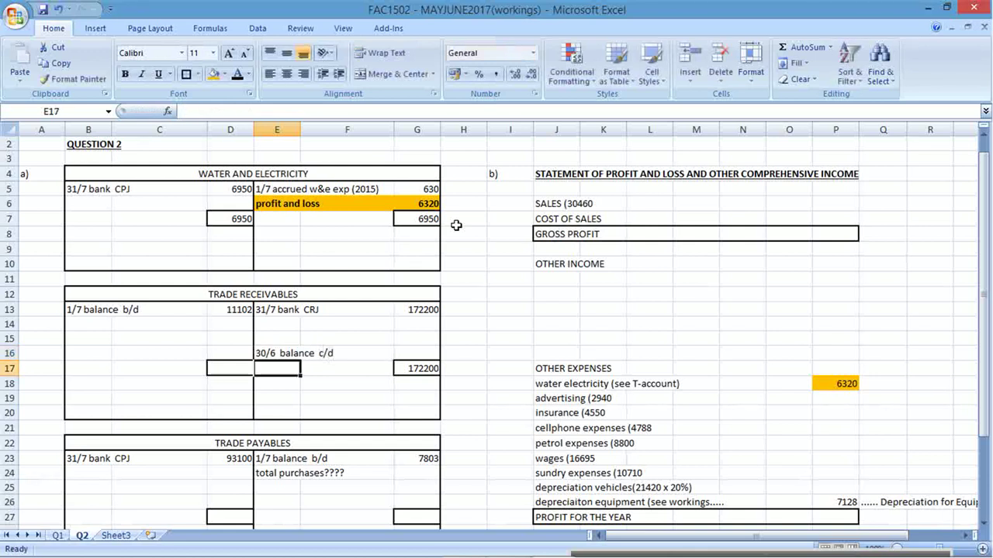
Enter 1/7 balance b/d in B18 on the debit side of the Trade Receivables account
key(Left)
key(Left)
key(Left)
key(Down)
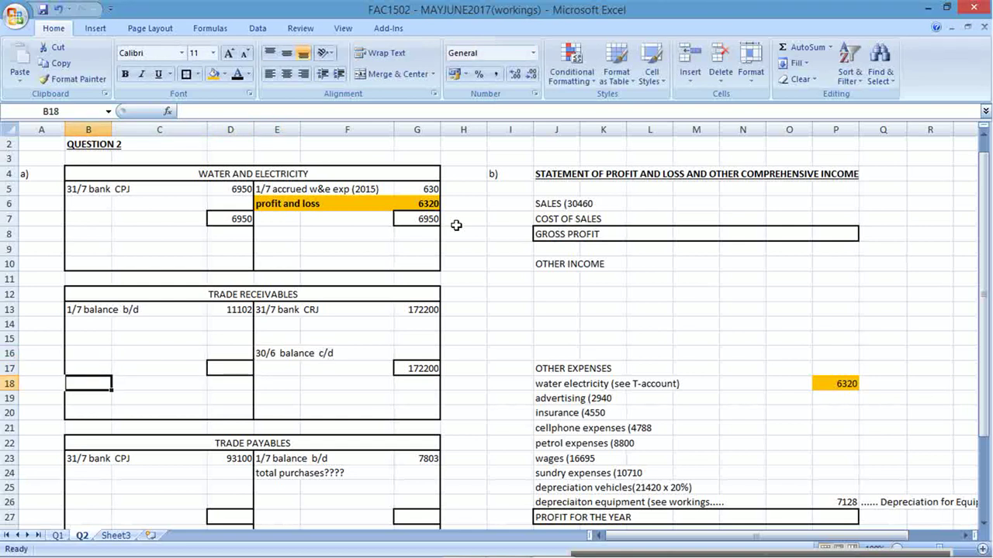
text(1/7)
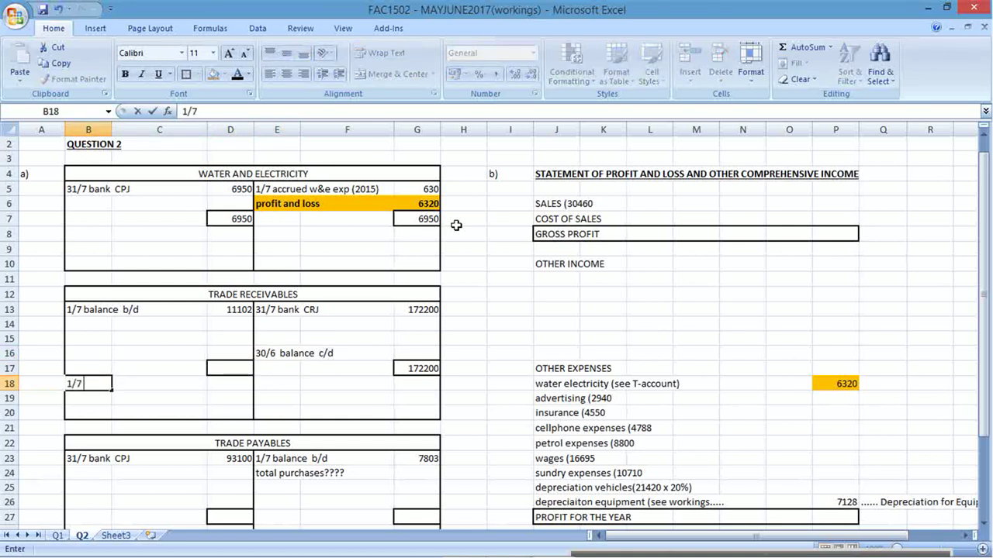
text( balance  b/d)
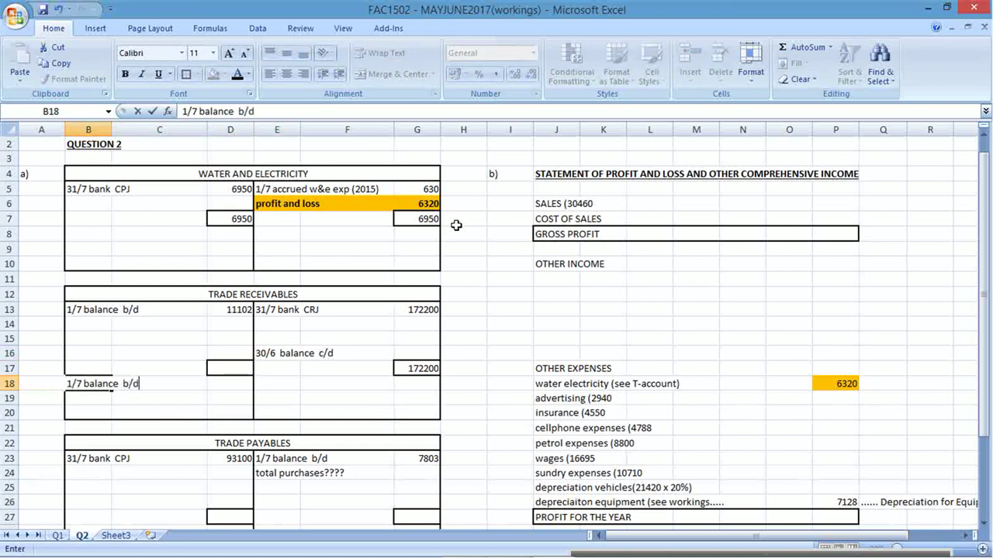
key(Return)
Check the Trade receivables control balance in the exam PDF and enter 15722 in D18 and G16 of the Excel workings
key(Up)
key(Right)
key(Right)
key(Right)
key(alt+Tab)
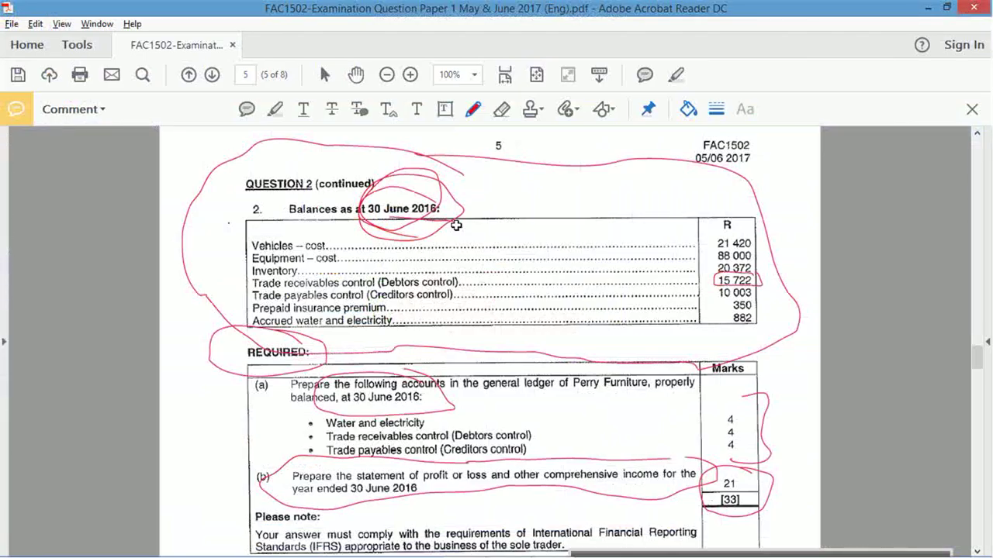
key(alt+Tab)
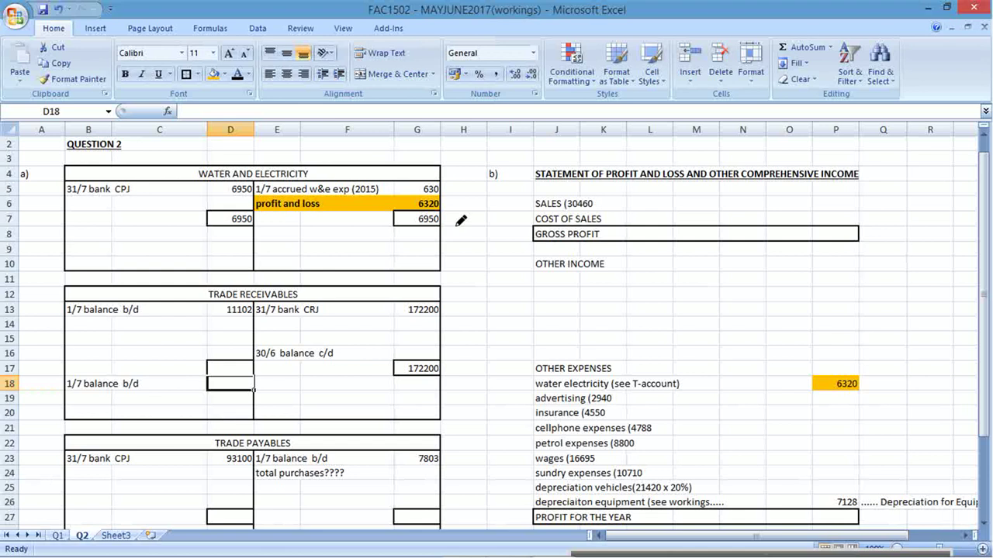
text(157)
key(Return)
key(Up)
key(Up)
key(Up)
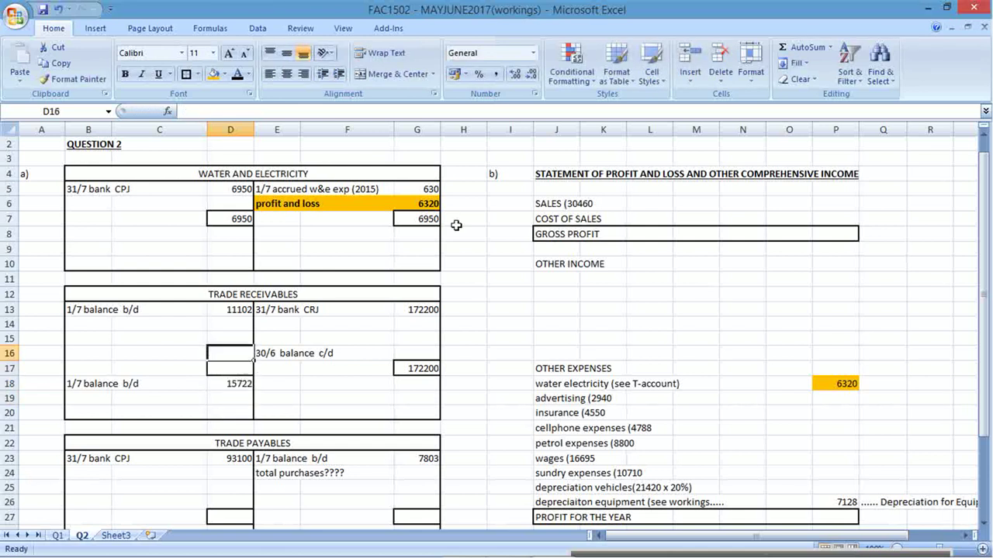
key(Right)
key(Right)
text(15722)
key(Return)
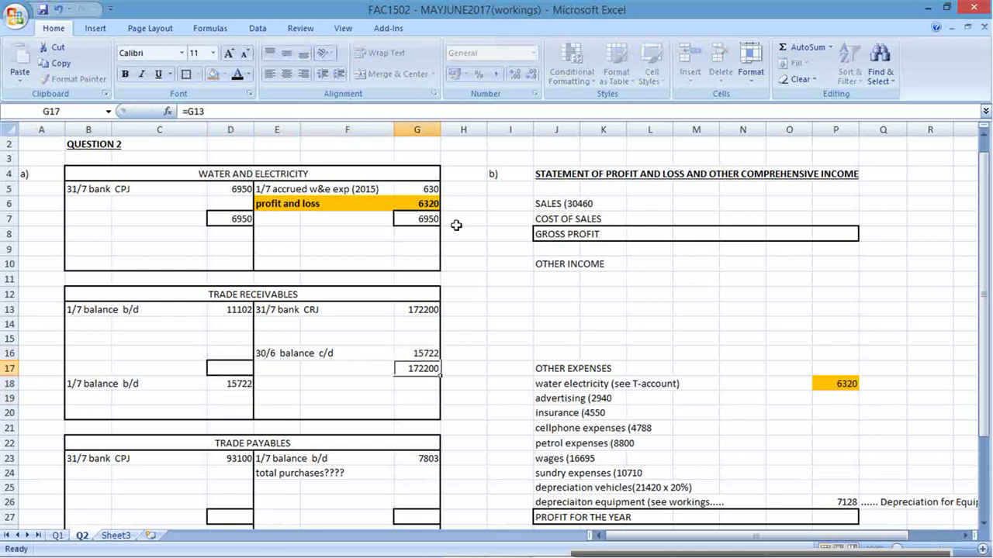
Look up the Trade payables control closing balance in the exam PDF and enter 10003 in G28 of the Excel workings
key(Left)
key(Left)
key(Left)
key(Down)
key(Down)
key(alt+Tab)
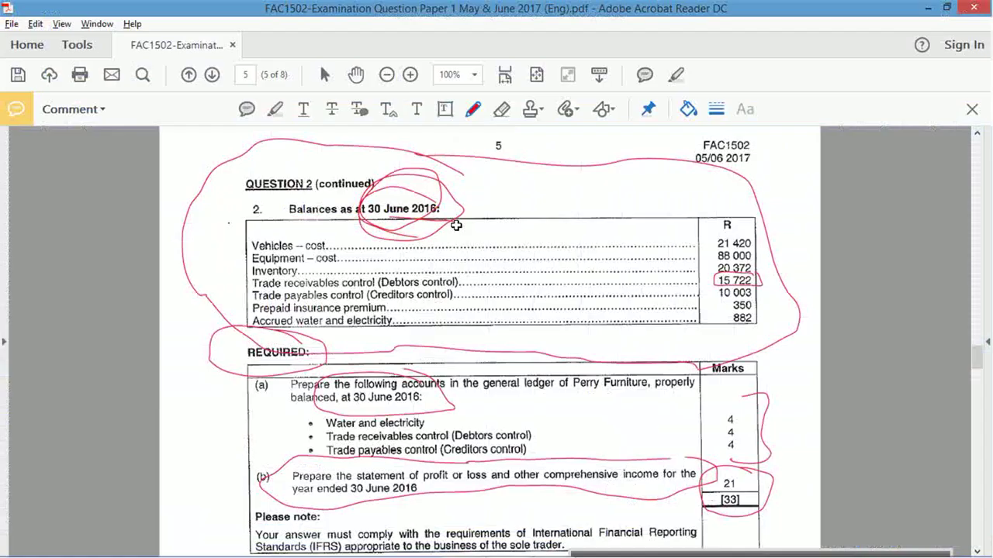
key(alt+Tab)
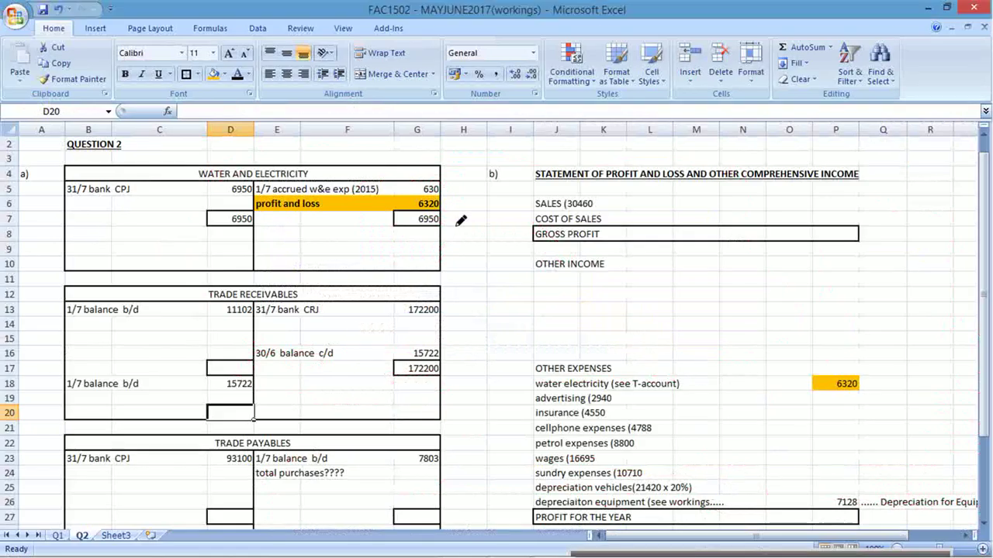
key(Down)
key(Down)
key(Down)
key(Down)
key(Down)
key(Down)
key(Right)
key(Right)
key(Right)
key(Down)
key(Down)
key(Down)
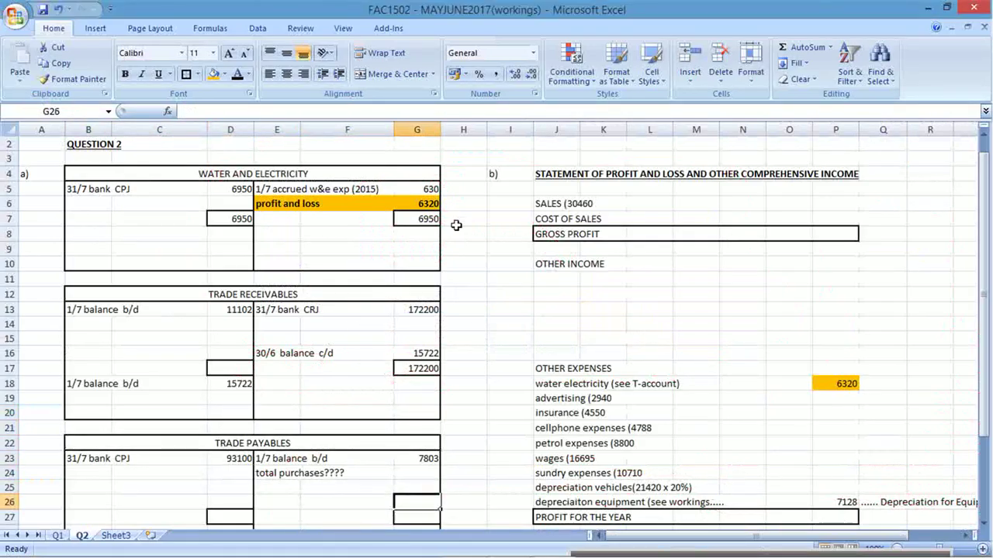
text(100)
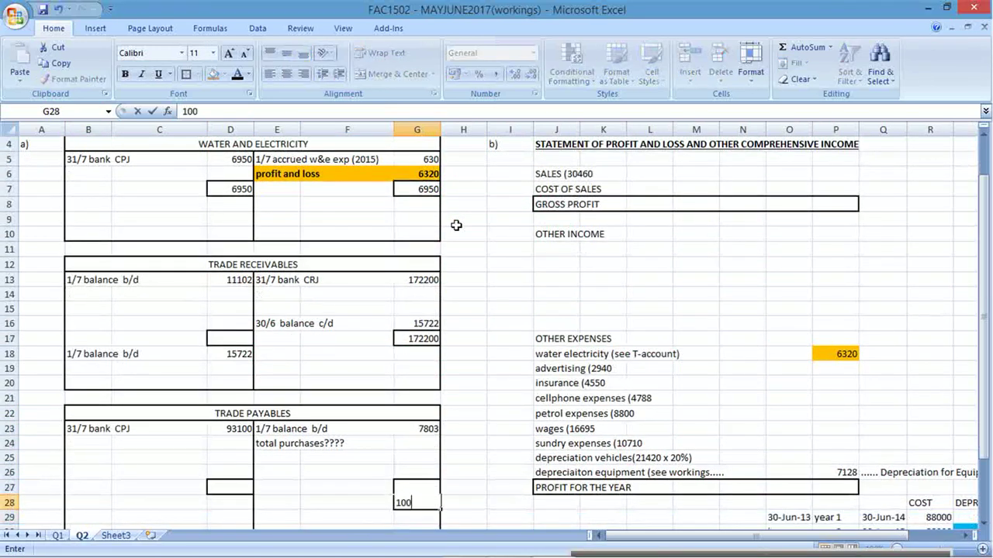
text(03)
Enter 10003 in D26 as the closing balance on the debit side of the Trade Payables account
key(Up)
key(Left)
key(Left)
key(Left)
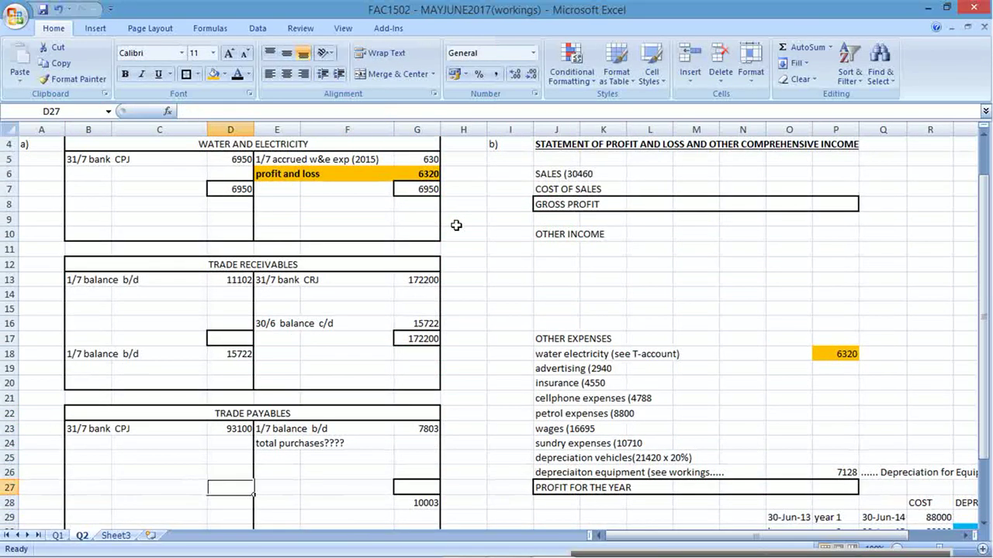
key(Up)
text(10003)
key(Return)
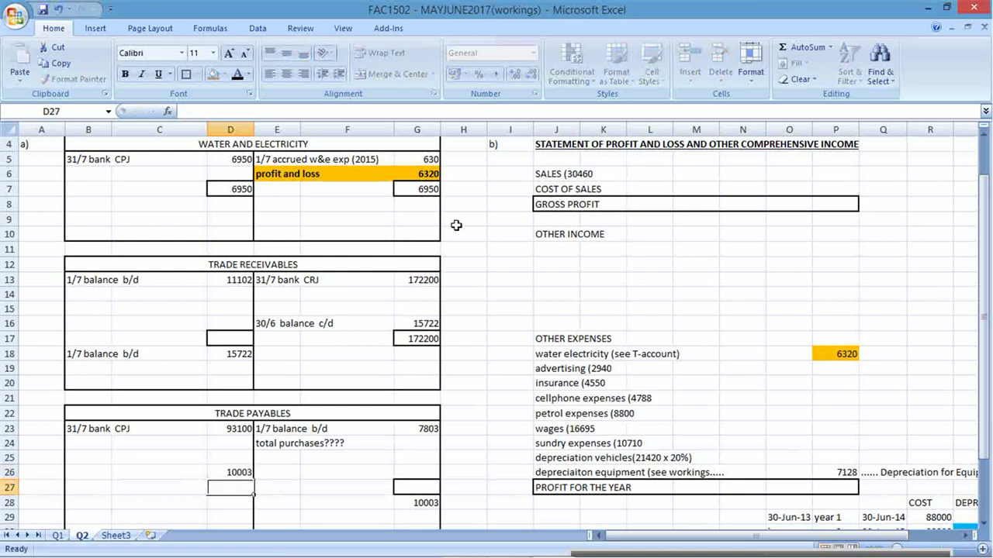
Copy the 30/6 balance c/d label from E16 to B26 and the 1/7 balance b/d label from B18 to E28
key(Up)
key(Left)
key(Left)
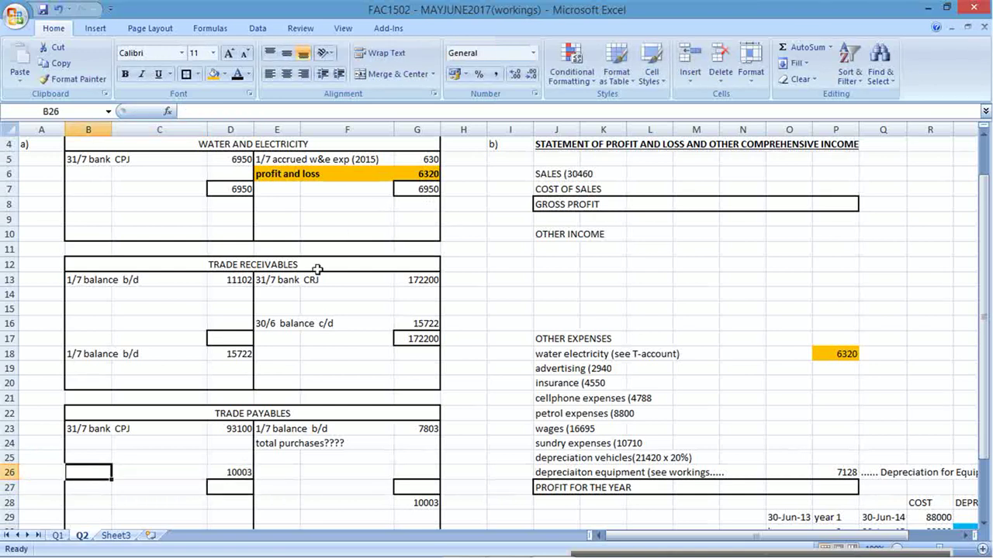
click(273, 323)
key(ctrl+c)
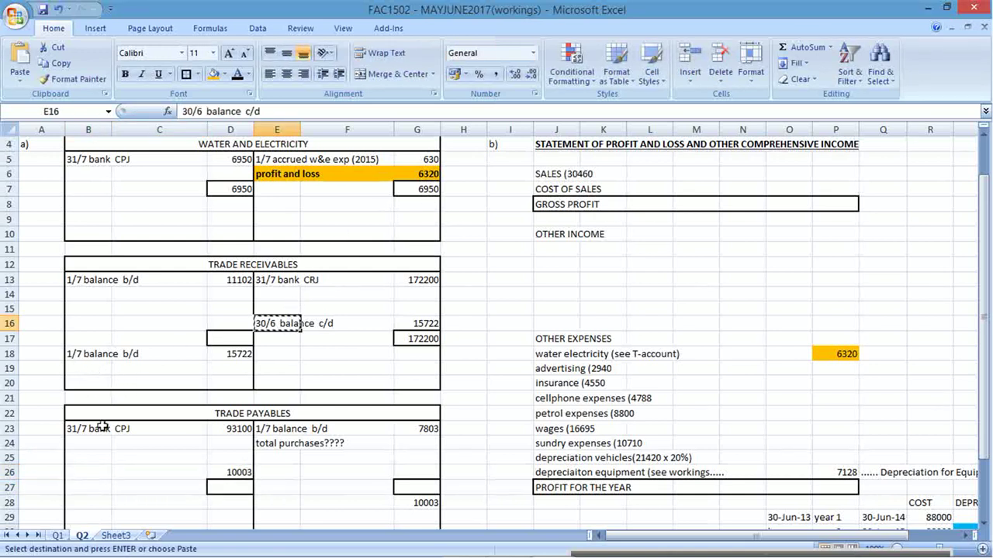
click(100, 473)
key(ctrl+v)
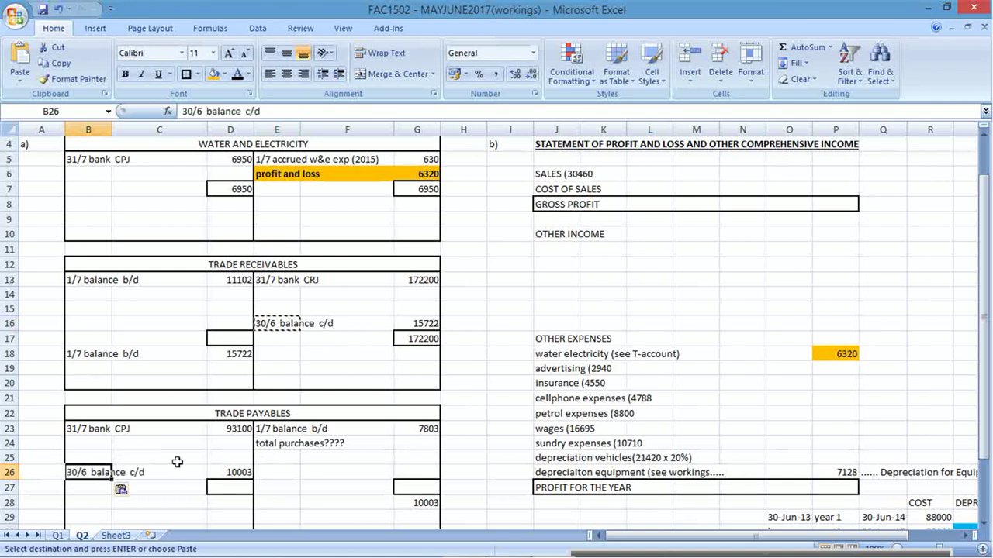
click(99, 351)
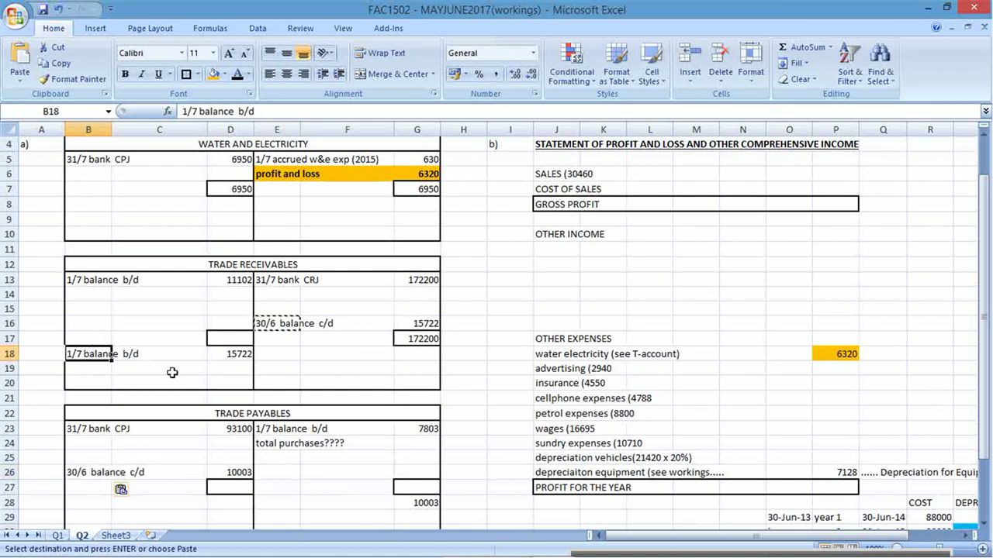
click(285, 503)
key(ctrl+v)
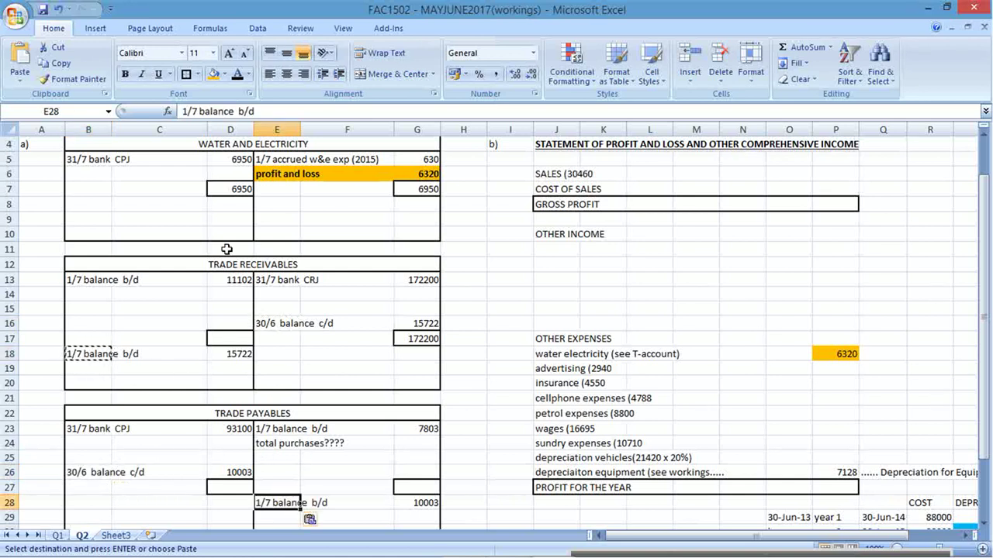
Fill the empty sales line B14:D14 in the Trade Receivables account with light olive green
click(92, 294)
drag(92, 294, 236, 295)
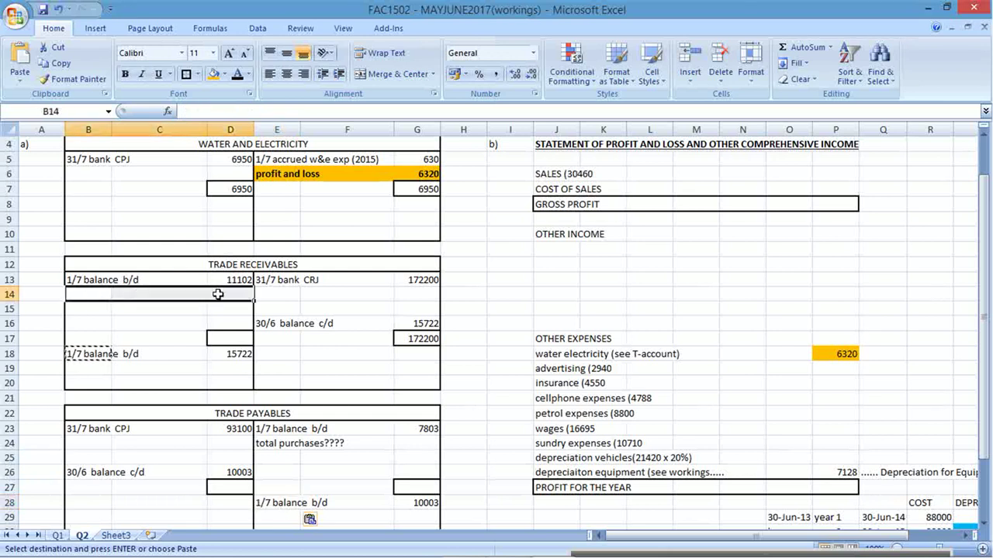
click(214, 74)
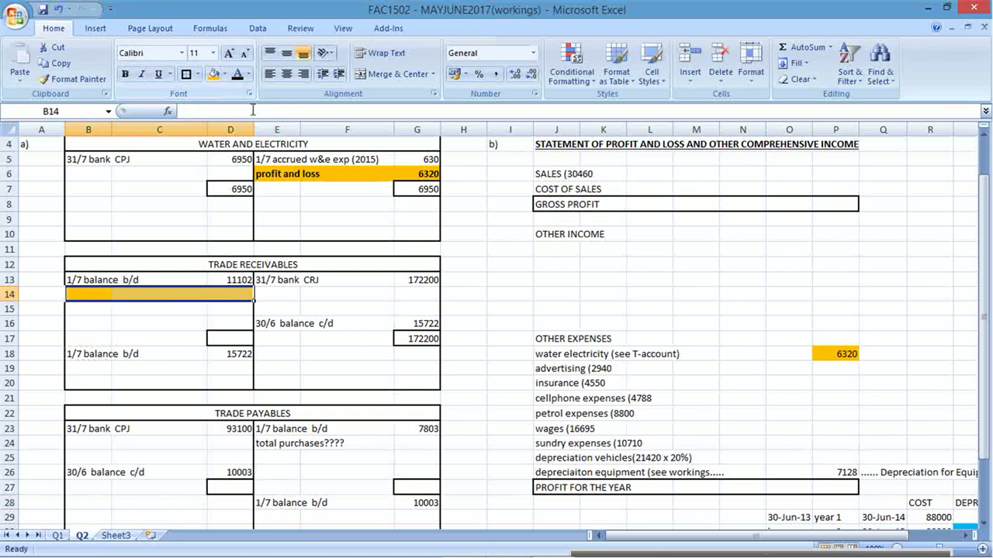
click(224, 73)
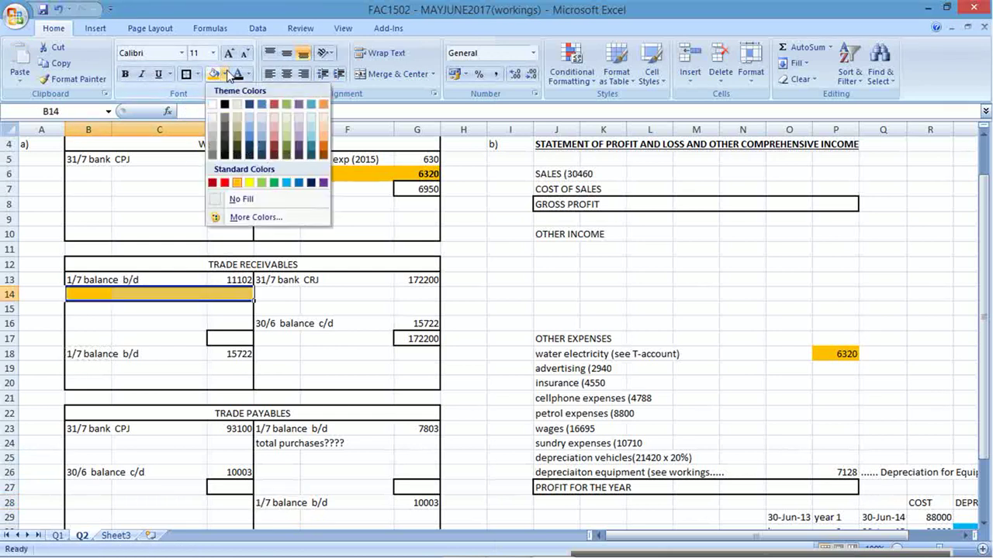
click(292, 140)
Look up the prepaid insurance premium in the exam PDF and extend the insurance entry in J20 to insurance (4550 - 350
key(alt+Tab)
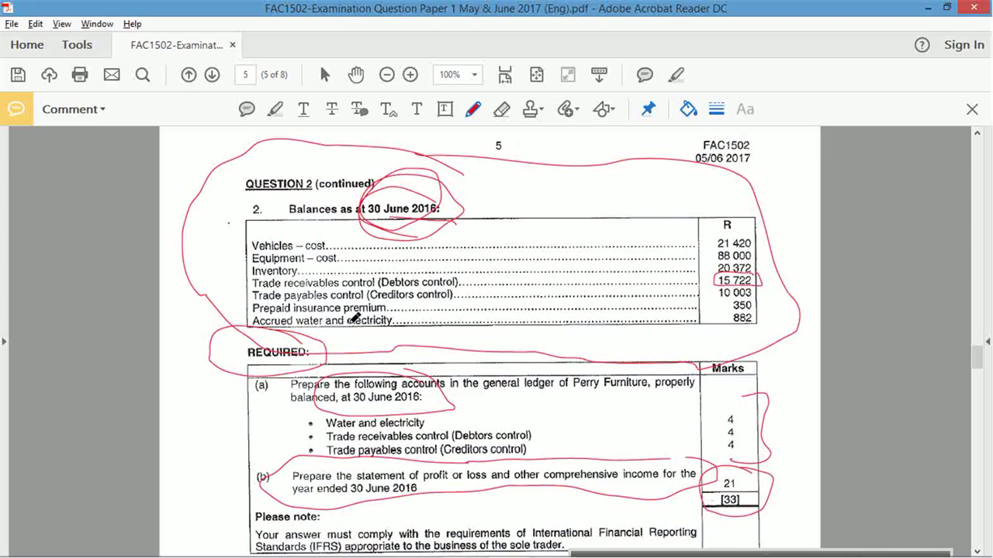
key(alt+Tab)
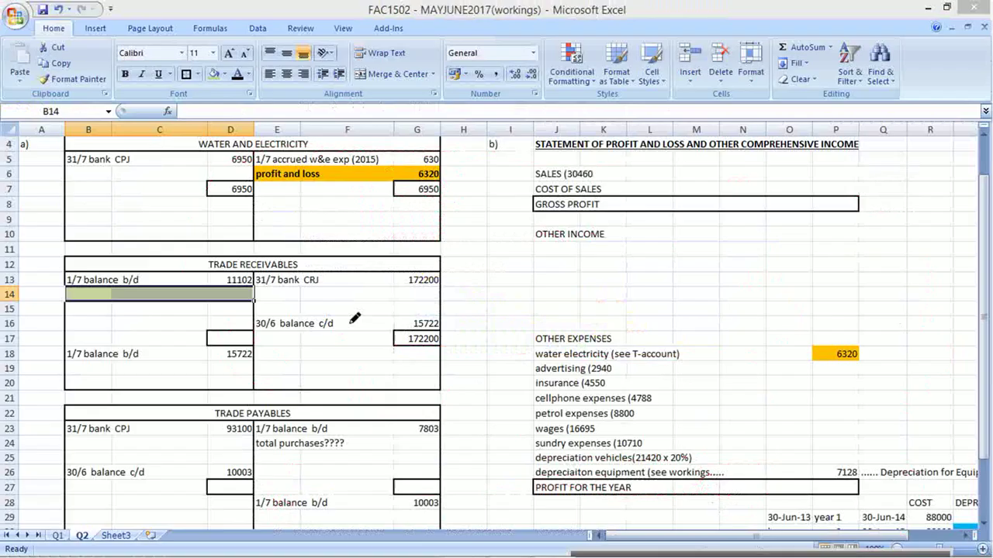
click(493, 352)
key(Up)
key(Up)
key(Up)
key(Up)
key(Up)
key(Up)
key(Up)
key(Up)
key(Up)
key(Up)
key(Up)
key(Up)
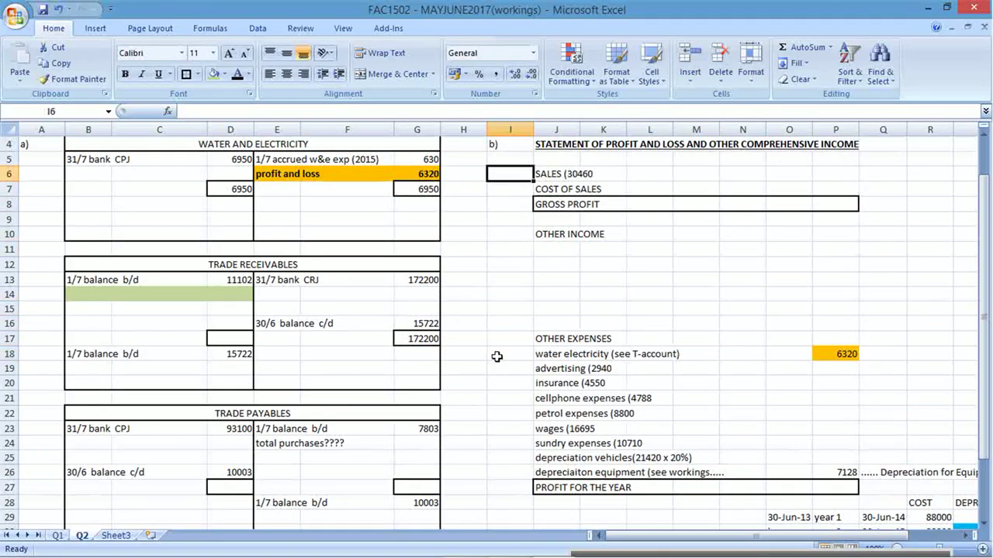
key(Down)
key(Down)
key(Down)
key(Down)
key(Down)
key(Down)
key(Down)
key(Down)
key(Down)
key(Down)
key(Down)
key(Down)
key(Down)
key(Down)
key(Right)
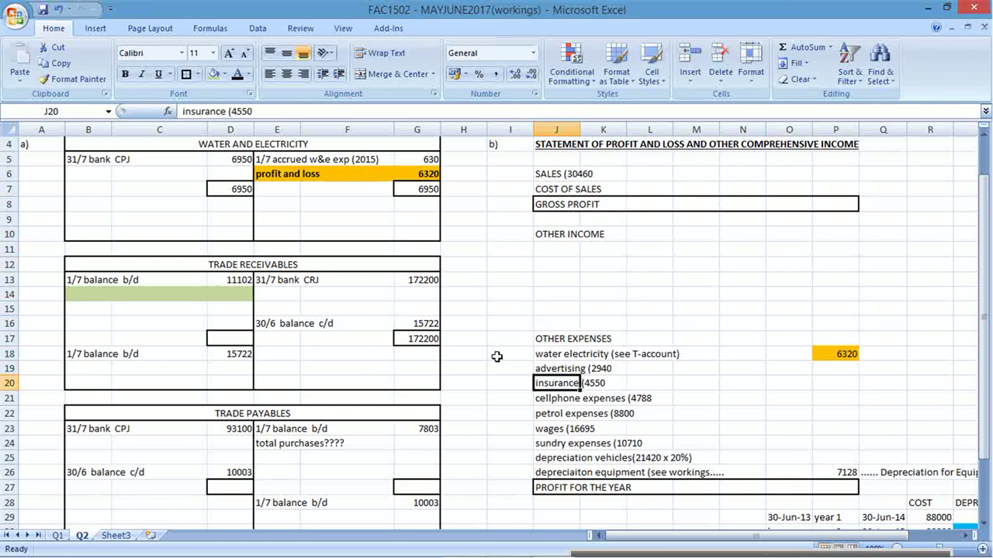
click(399, 111)
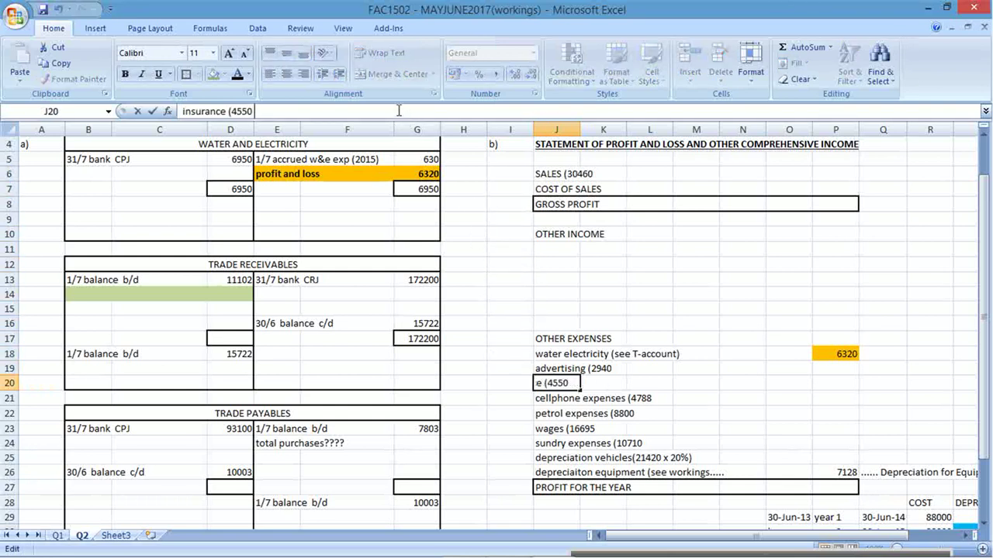
key(alt+Tab)
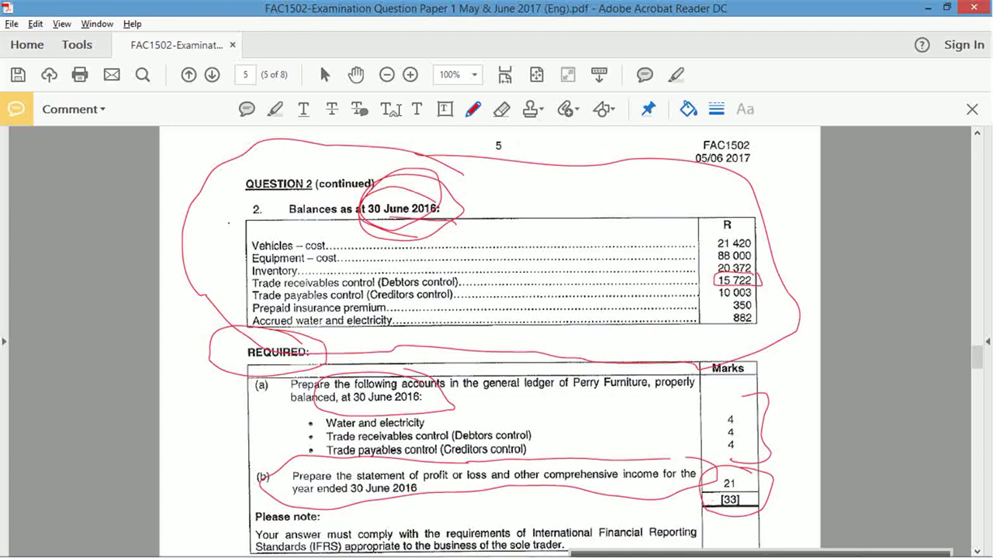
key(alt+Tab)
text(50)
key(Return)
key(Up)
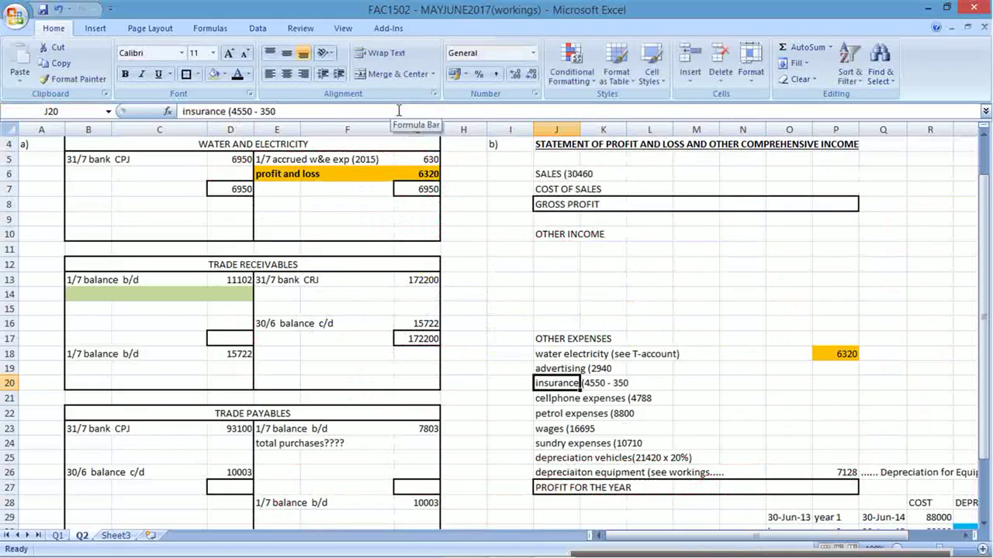
Highlight the insurance row J20:P20 and check the 30 June 2016 balances in the exam PDF
key(shift+Right)
key(shift+Right)
key(shift+Right)
key(shift+Right)
key(shift+Right)
key(shift+Right)
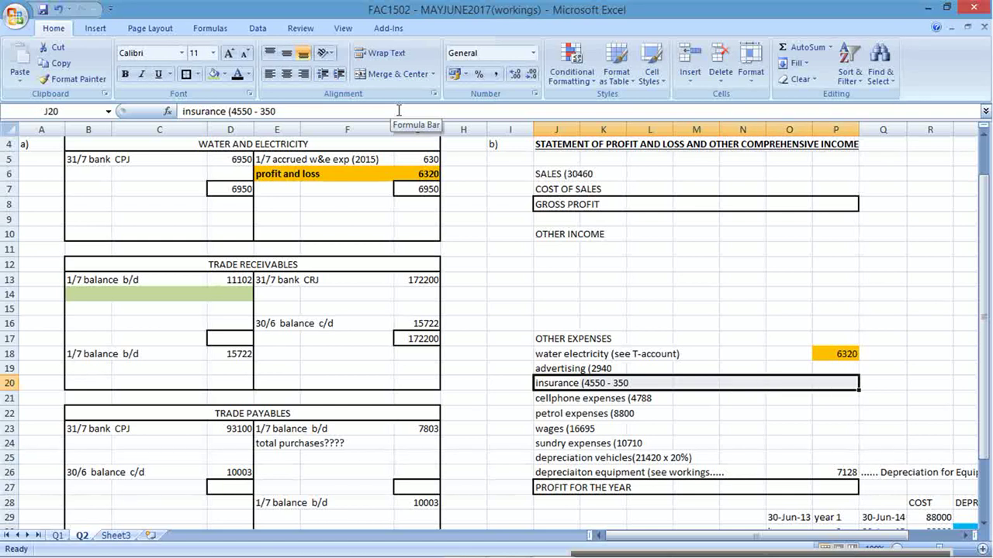
key(alt+Tab)
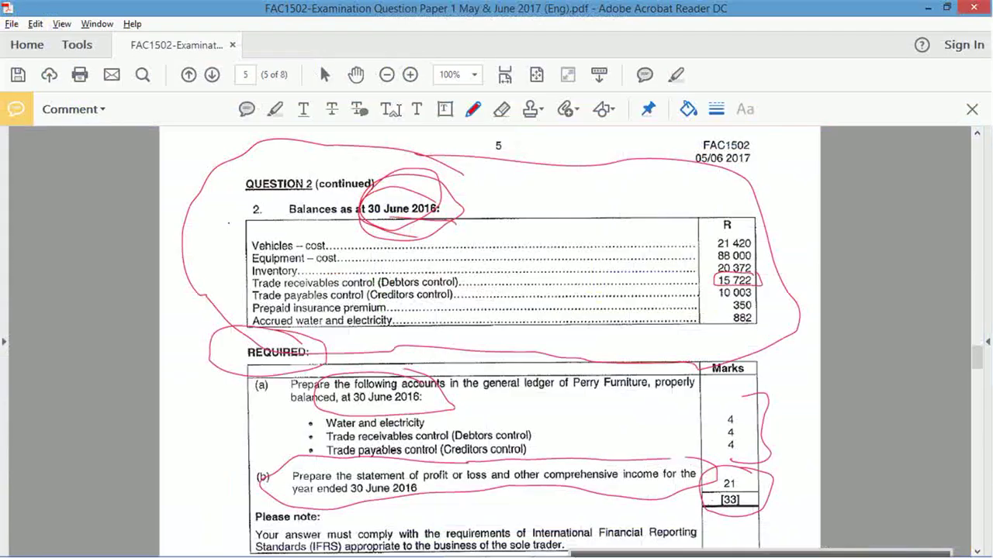
key(alt+Tab)
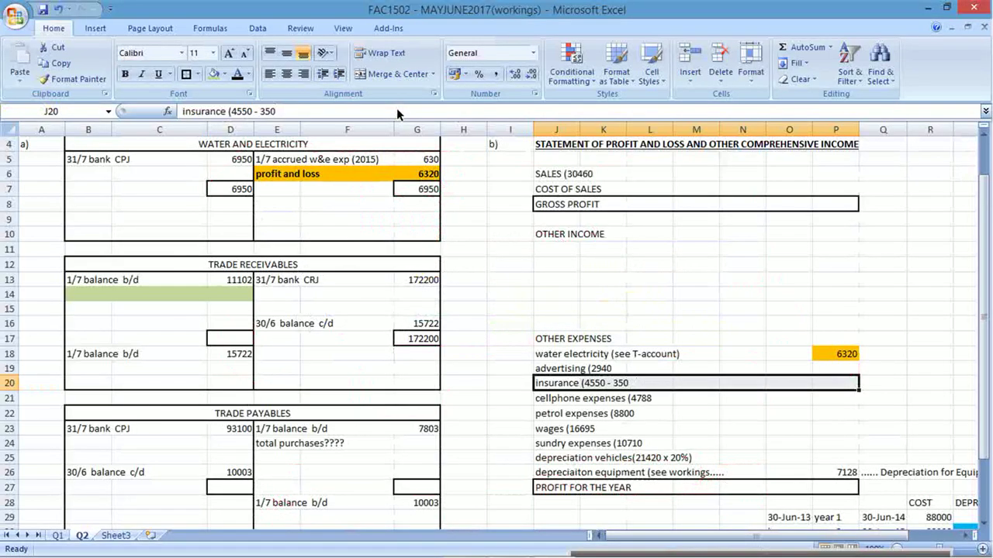
key(Up)
key(Up)
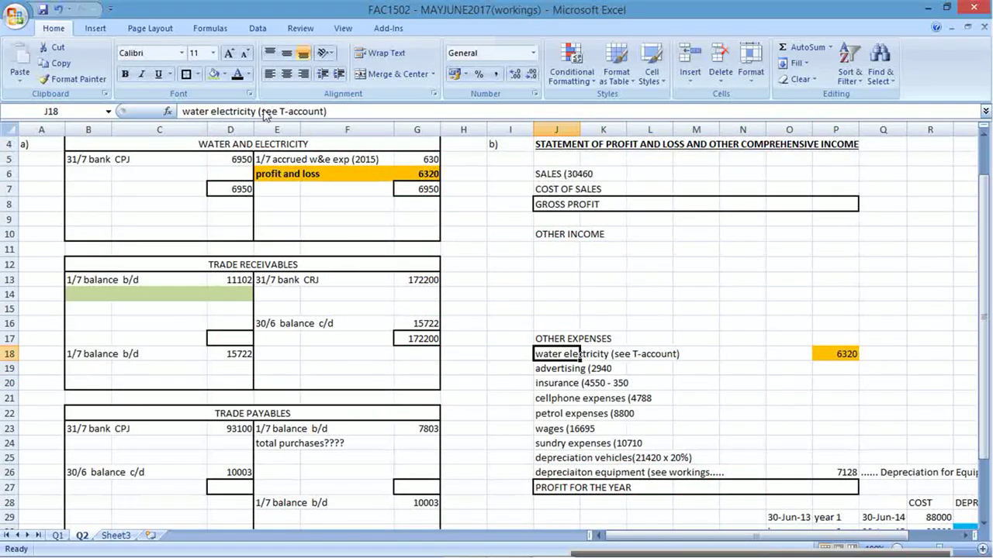
Insert blank cells at B7:G7 above the Water and Electricity totals, shifting the existing cells down
drag(89, 187, 191, 186)
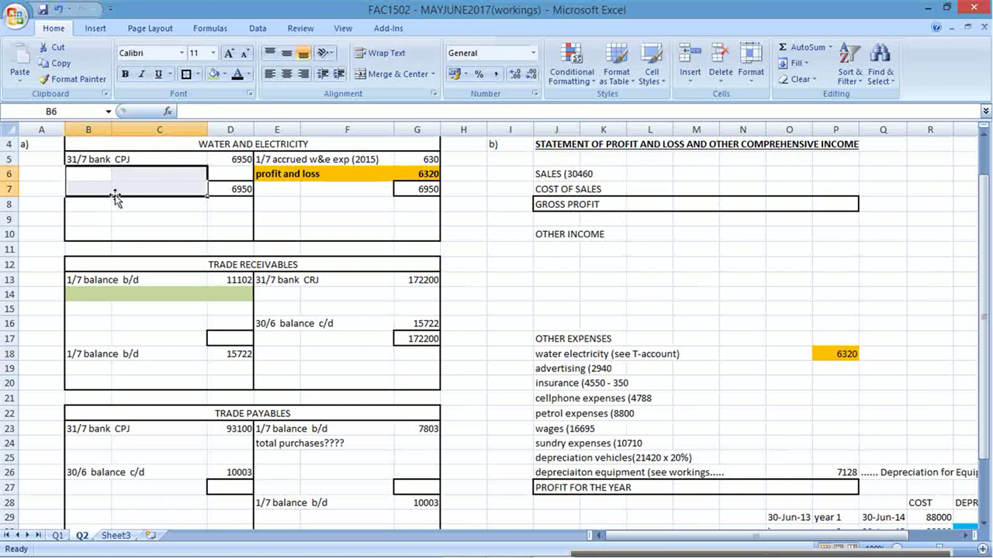
drag(105, 188, 417, 190)
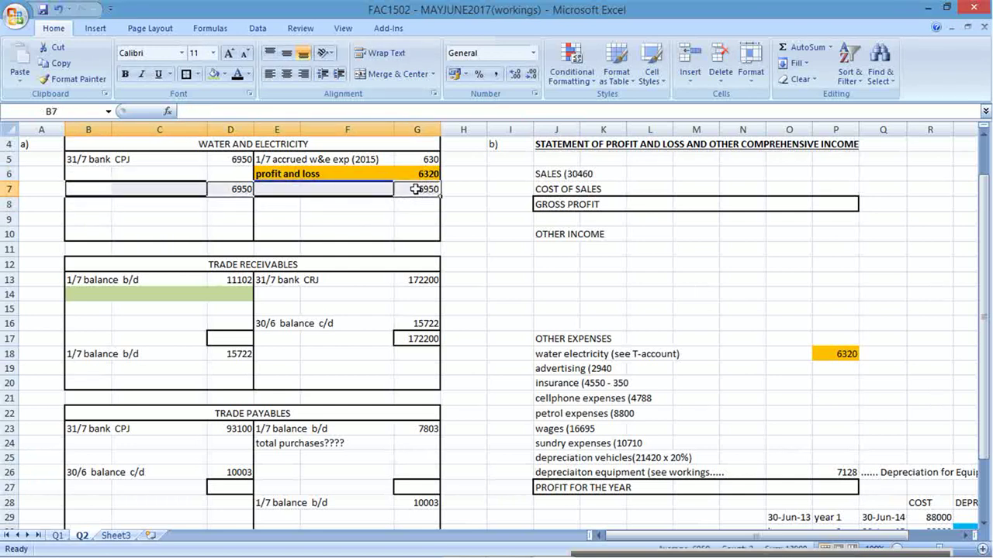
right_click(417, 192)
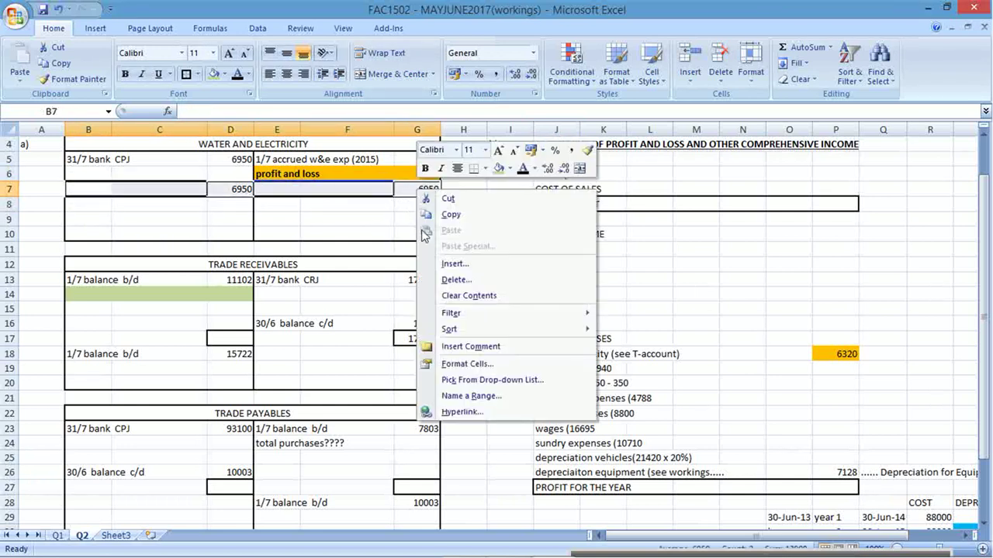
click(502, 263)
click(472, 303)
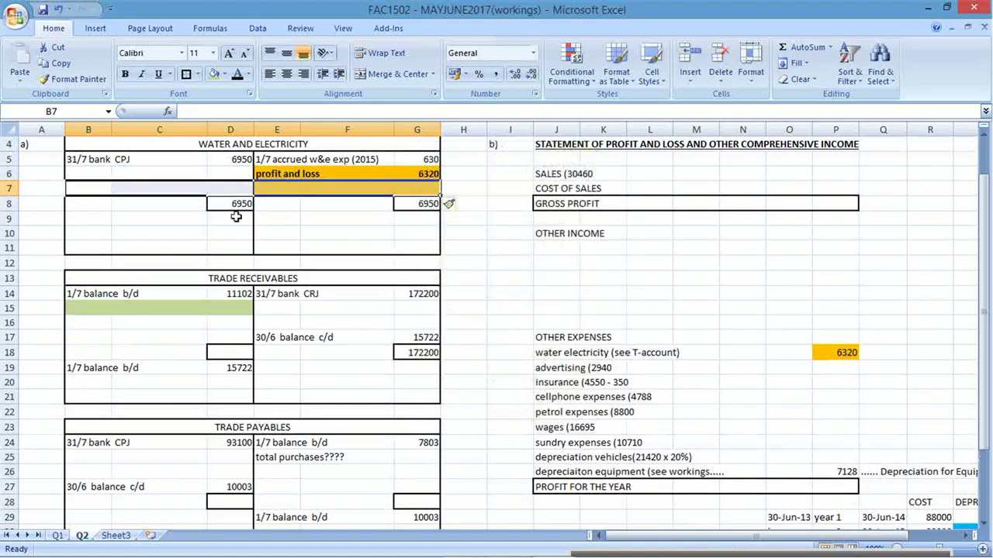
key(alt+Tab)
key(alt+Tab)
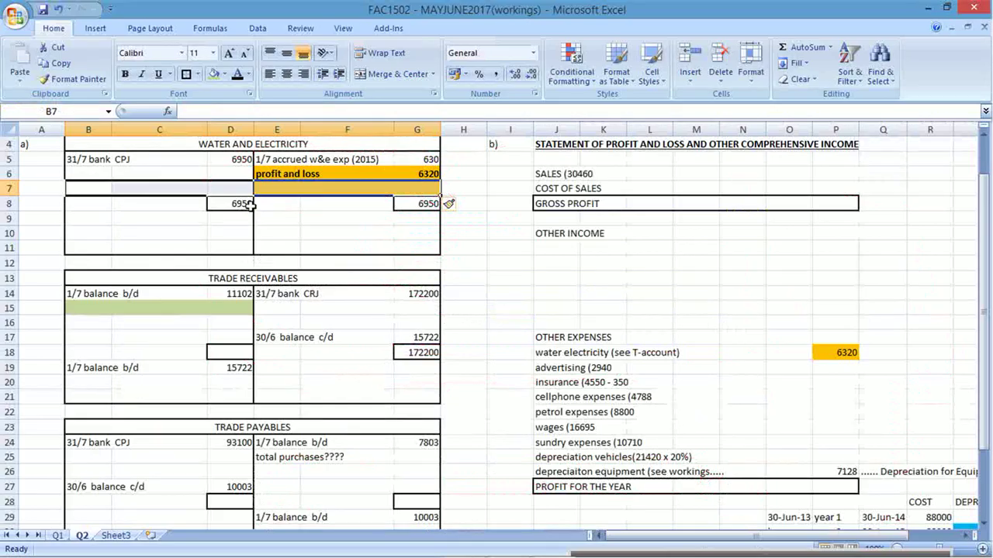
Copy the blank unfilled cells B7:D7 over E7:G7 to remove the orange fill beneath the profit and loss line
drag(88, 190, 235, 190)
key(ctrl+c)
click(285, 190)
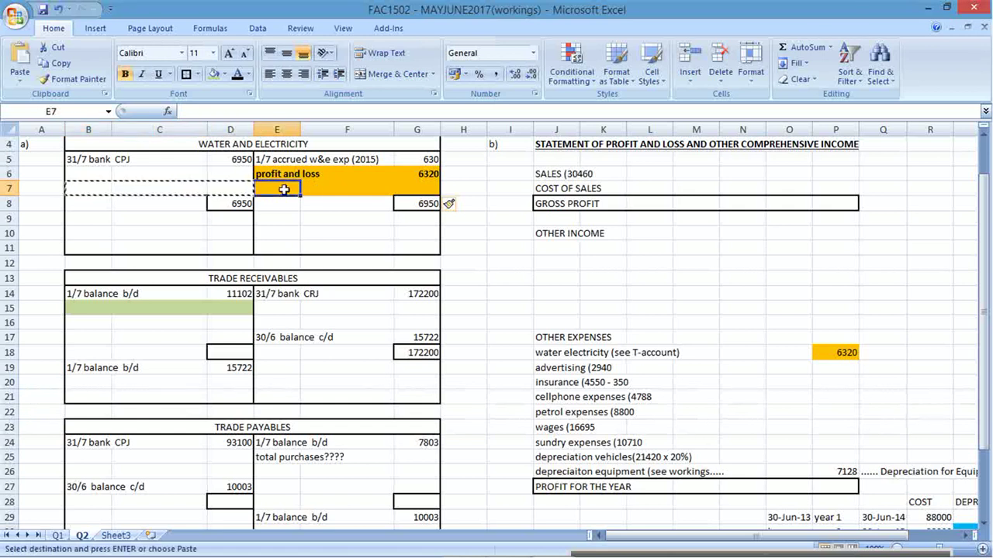
key(shift+Right)
key(shift+Right)
Enter accrued expenses in B6 of the Water and Electricity account, with 882 from the exam PDF in D6
click(92, 177)
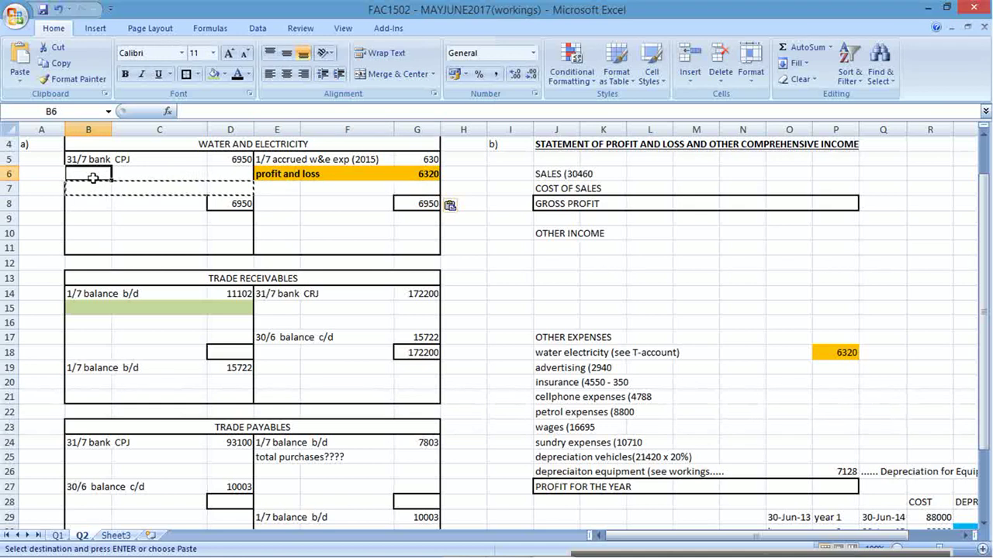
text(accrued)
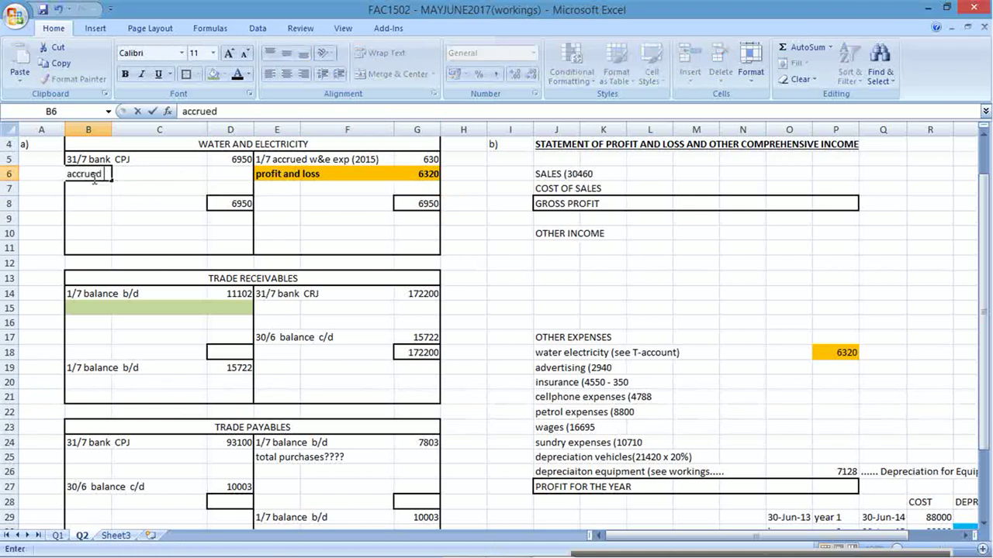
text( expenses)
key(Return)
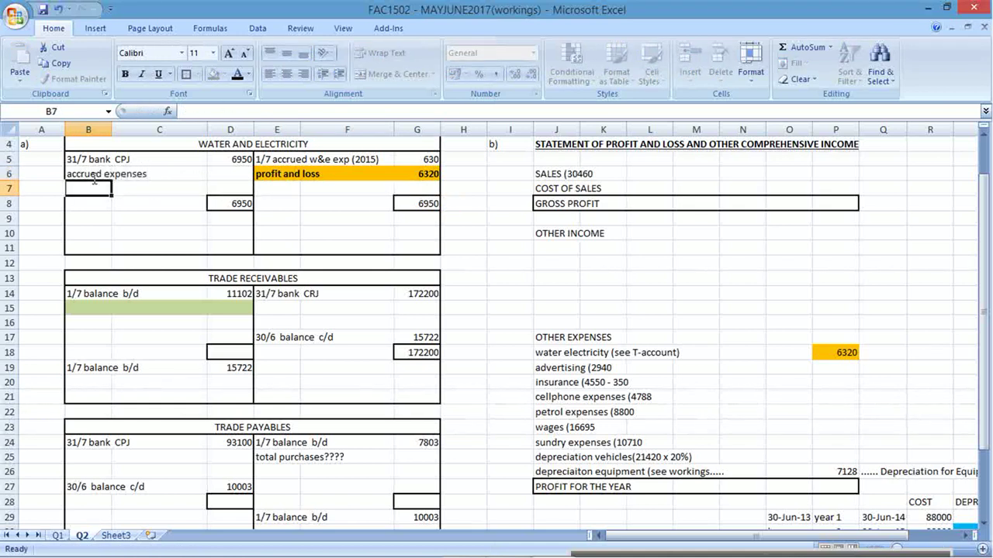
click(93, 178)
key(alt+Tab)
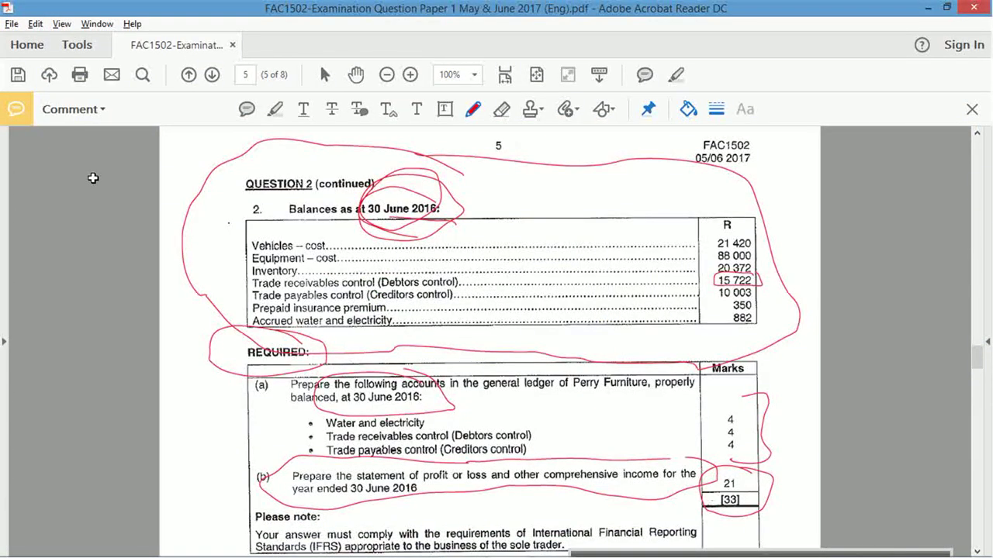
key(alt+Tab)
key(Right)
key(Right)
text(882)
key(Return)
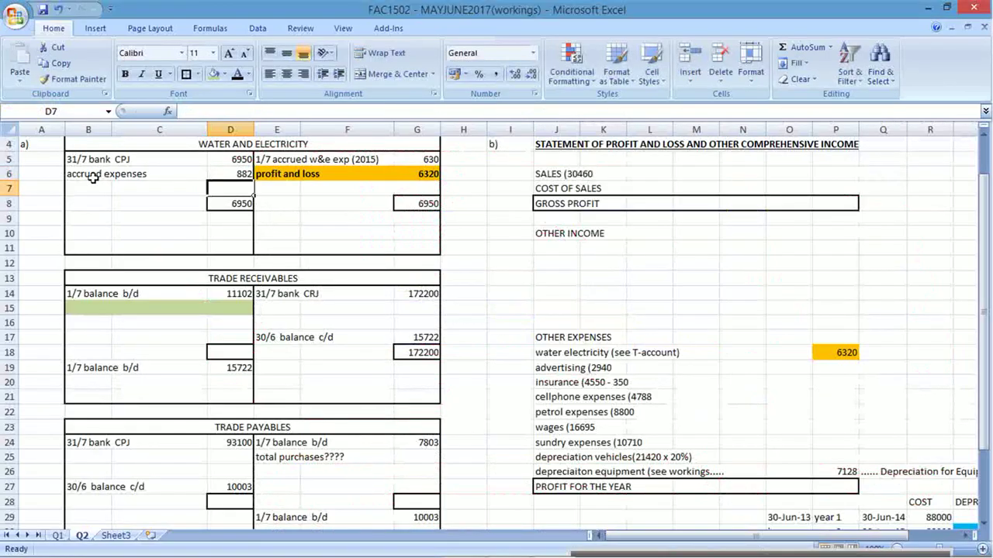
Recalculate the Water and Electricity debit total in D8 as the sum of D5:D6
key(Down)
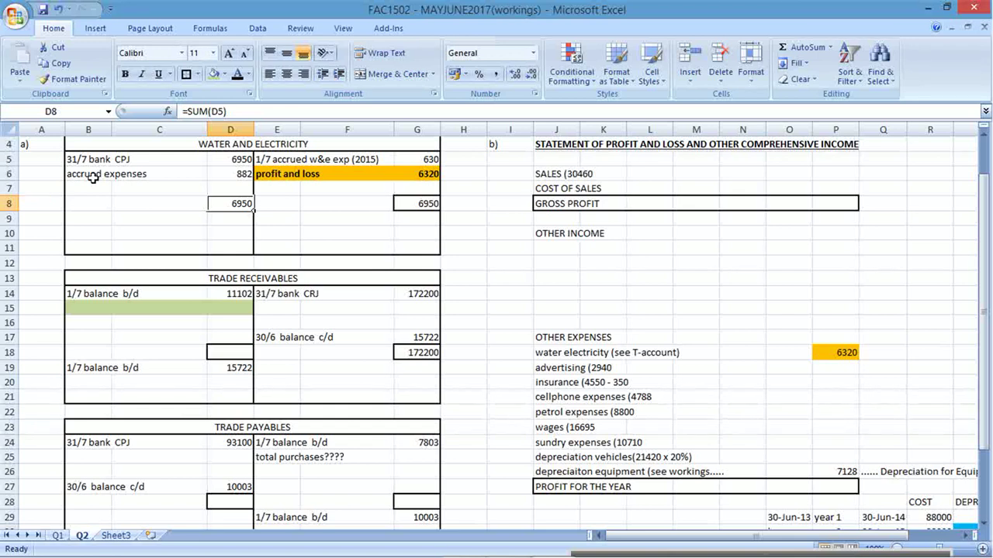
text(=sum()
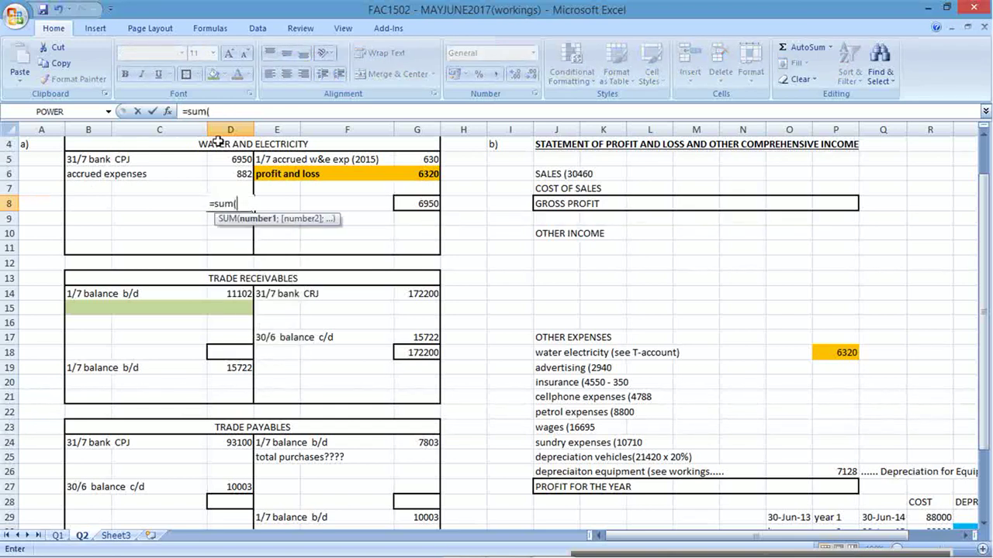
drag(232, 159, 233, 177)
key(alt+Tab)
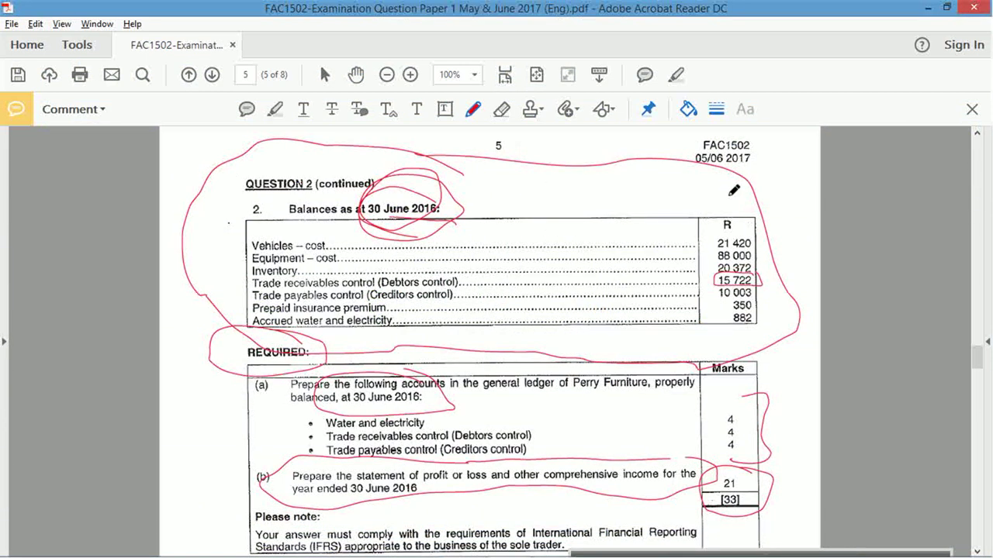
mouse_move(734, 190)
mouse_down()
mouse_move(644, 209)
mouse_move(638, 228)
mouse_move(805, 189)
mouse_up()
key(alt+Tab)
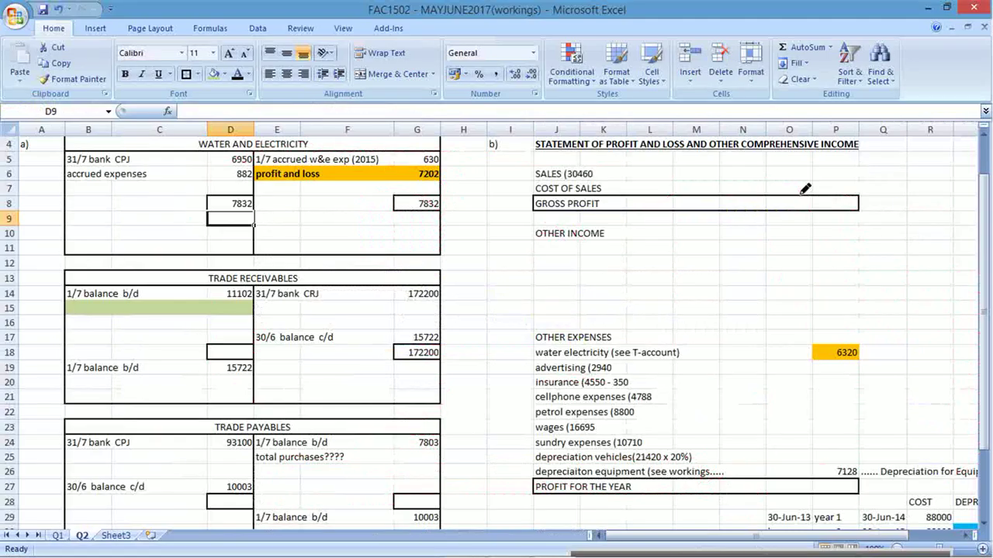
click(419, 203)
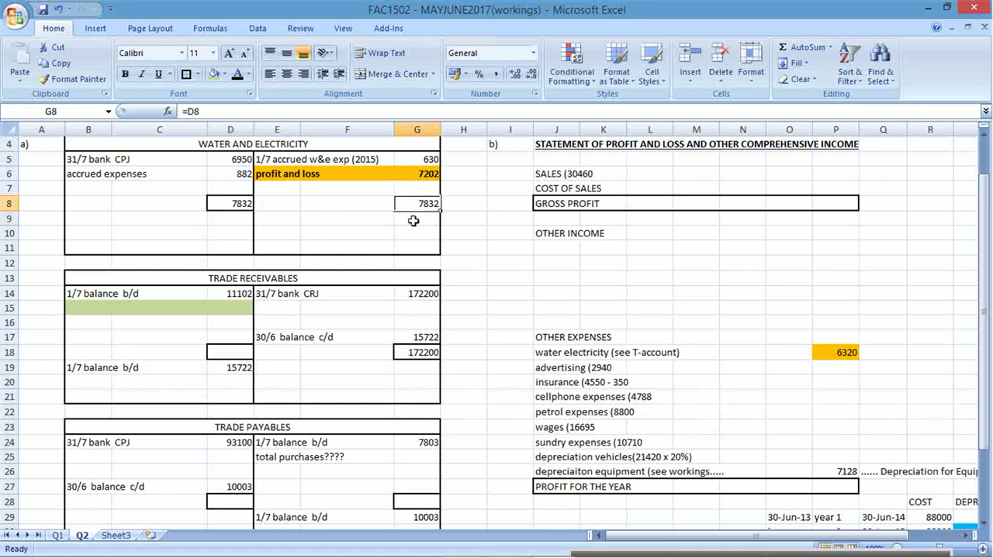
click(427, 173)
click(425, 146)
Link the water electricity expense in P18 to the T-account's profit and loss amount with =G6
drag(283, 174, 427, 175)
click(827, 359)
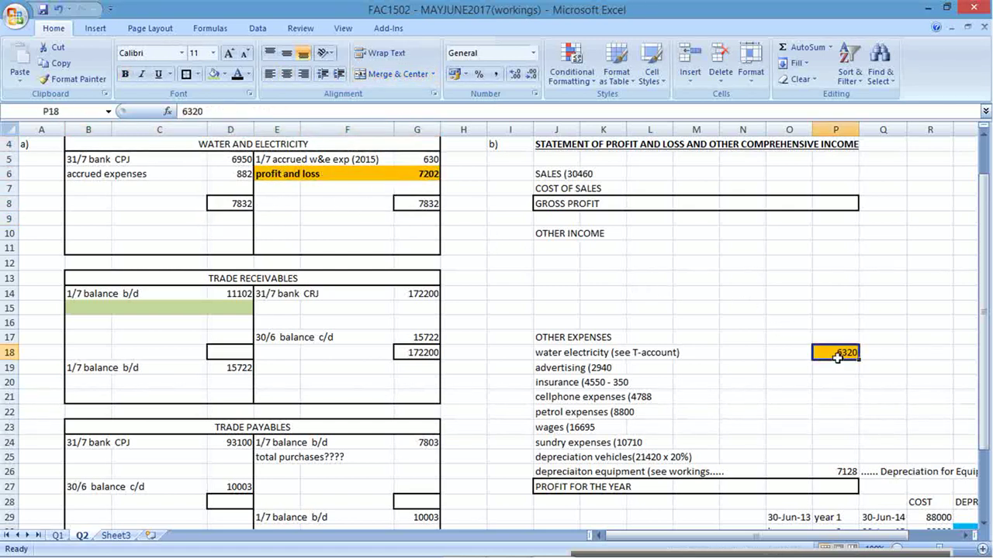
text(=)
click(427, 174)
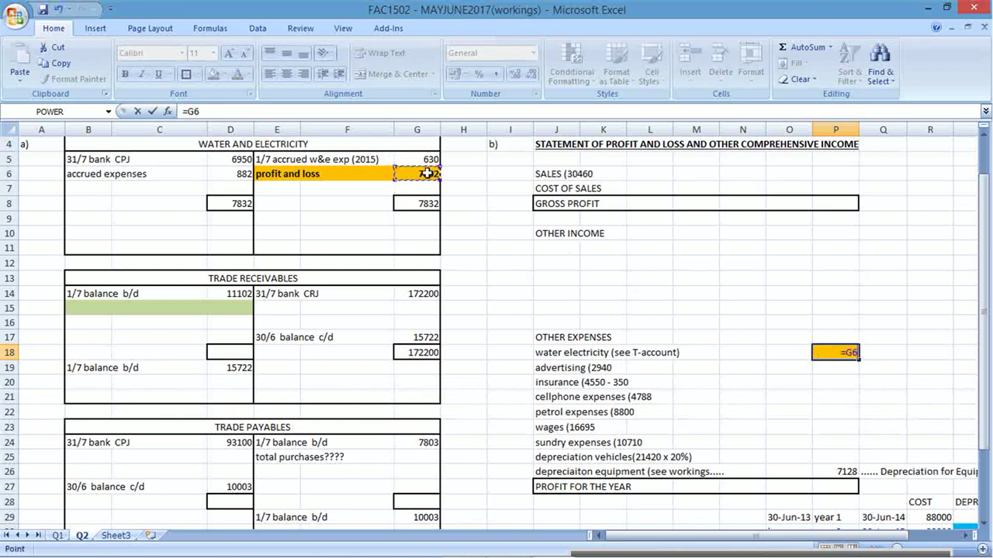
key(Return)
Label the green line in B15 of the Trade Receivables account sales DJ
drag(283, 148, 290, 260)
click(85, 309)
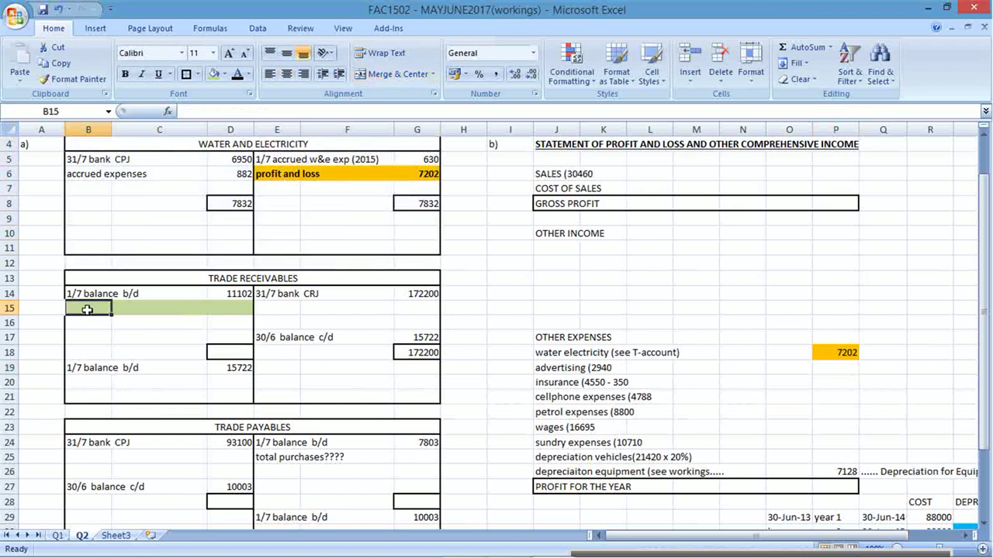
text(slaes)
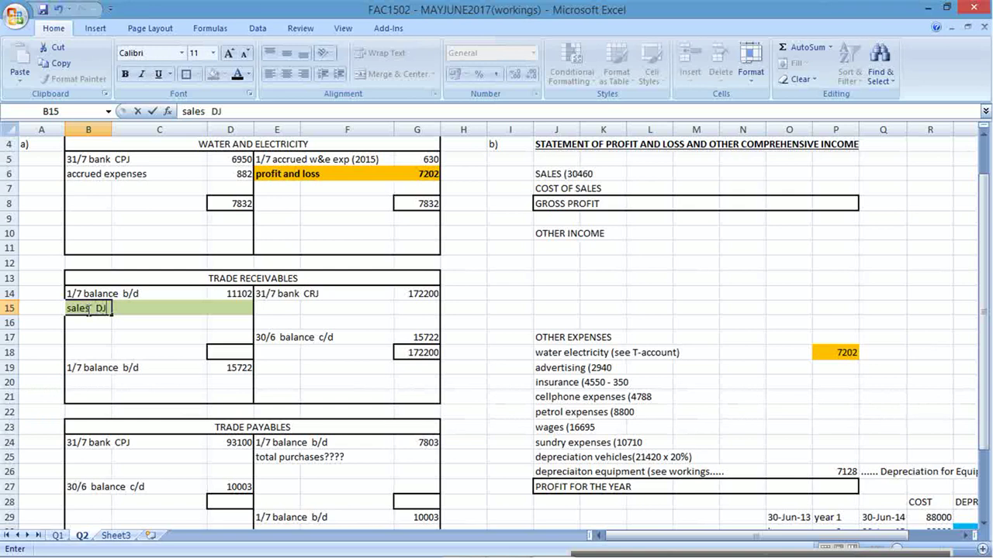
key(Tab)
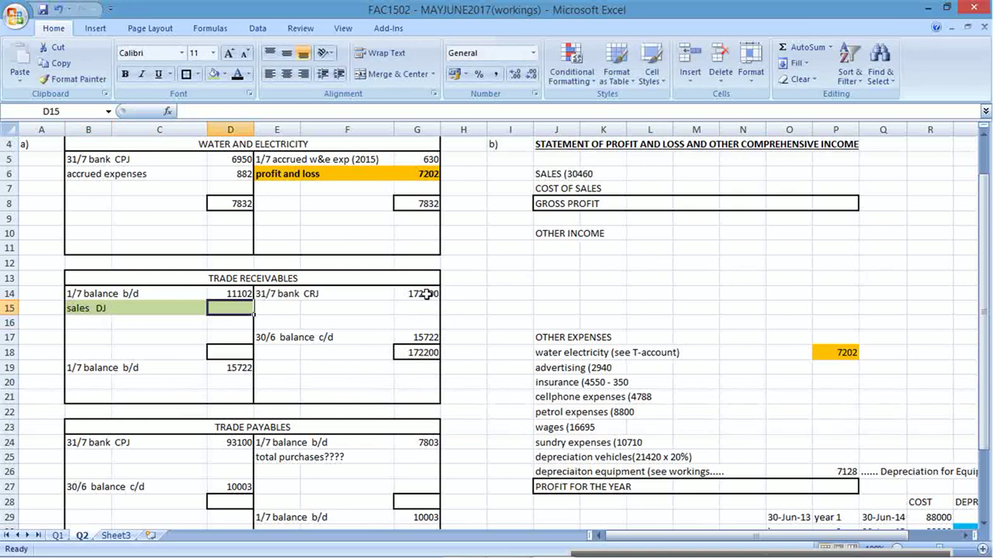
Set the Trade Receivables credit total in G18 to the sum of G14:G17
drag(422, 294, 422, 353)
click(422, 354)
text(=sum()
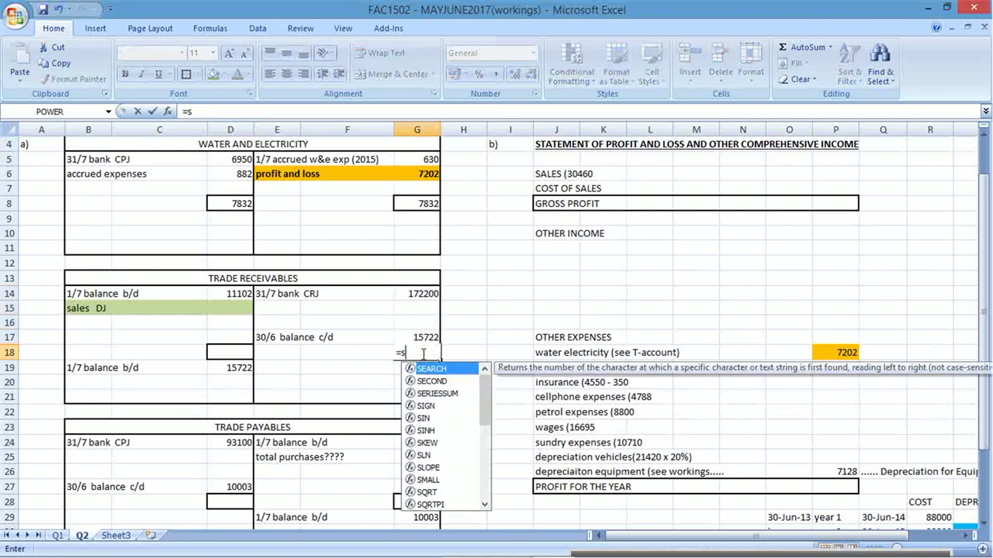
drag(432, 296, 429, 335)
key(Return)
Link the Trade Receivables debit total in D18 to the credit total with =G18
key(Left)
key(Left)
key(Left)
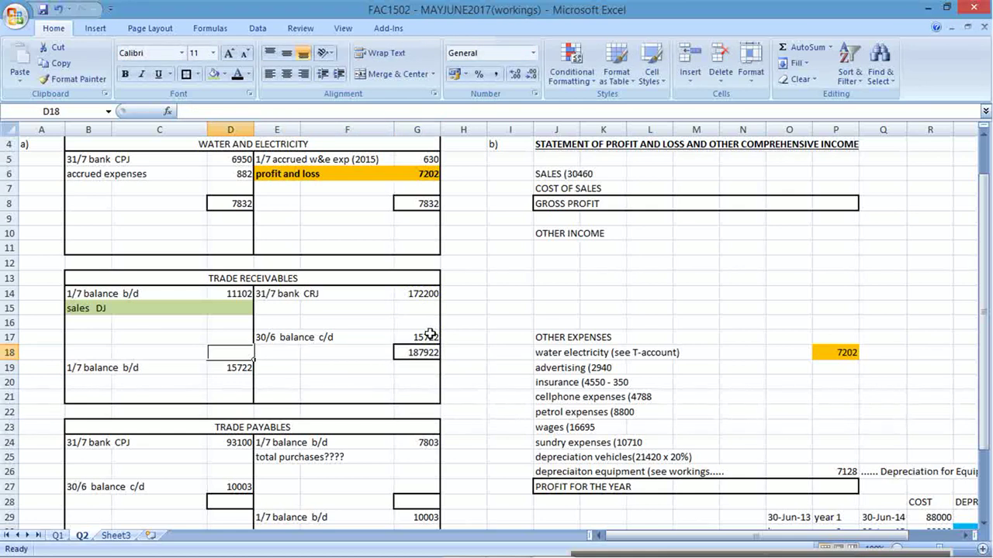
text(=)
key(Right)
key(Right)
key(Right)
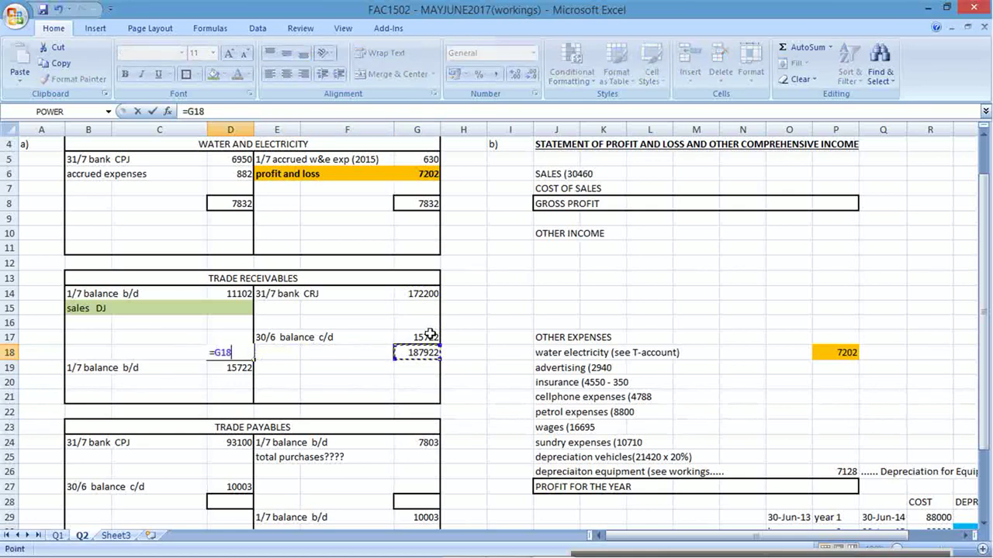
key(Return)
Calculate the credit sales in D15 as the account total less the opening balance with =D18-D14
key(Up)
key(Up)
key(Up)
key(Up)
text(=)
key(Down)
key(Down)
key(Down)
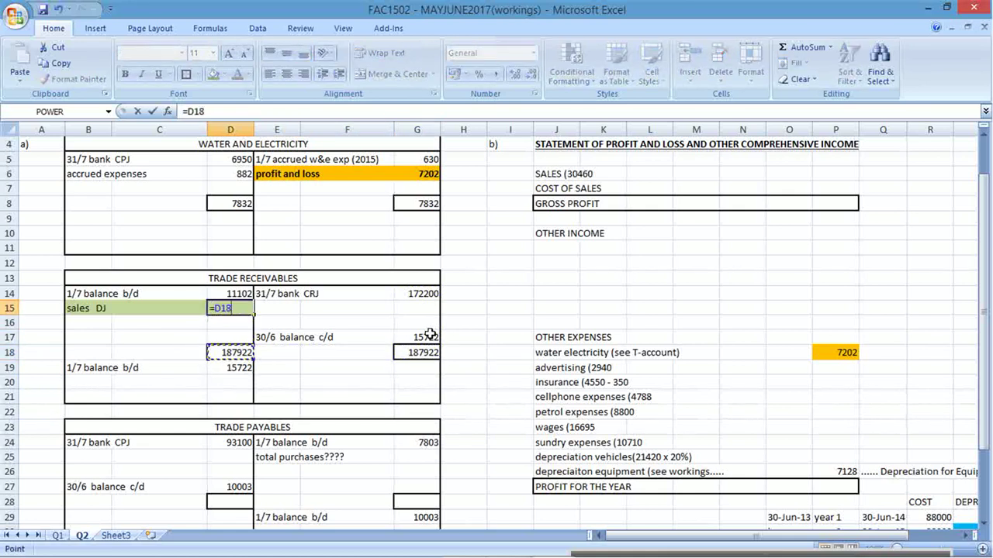
text(-)
key(Up)
key(Up)
key(Down)
key(Return)
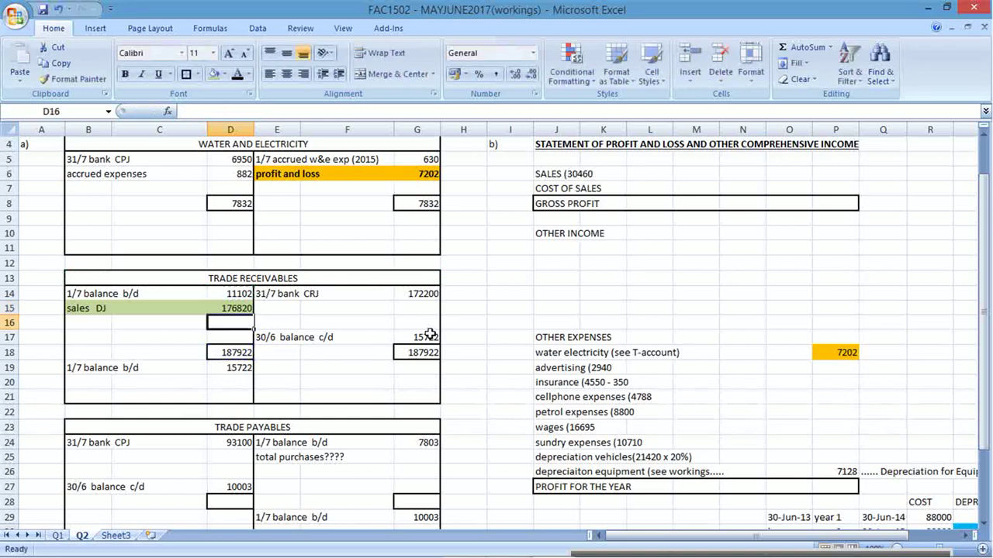
Make the sales DJ line B15:D15 in the Trade Receivables account bold
key(Up)
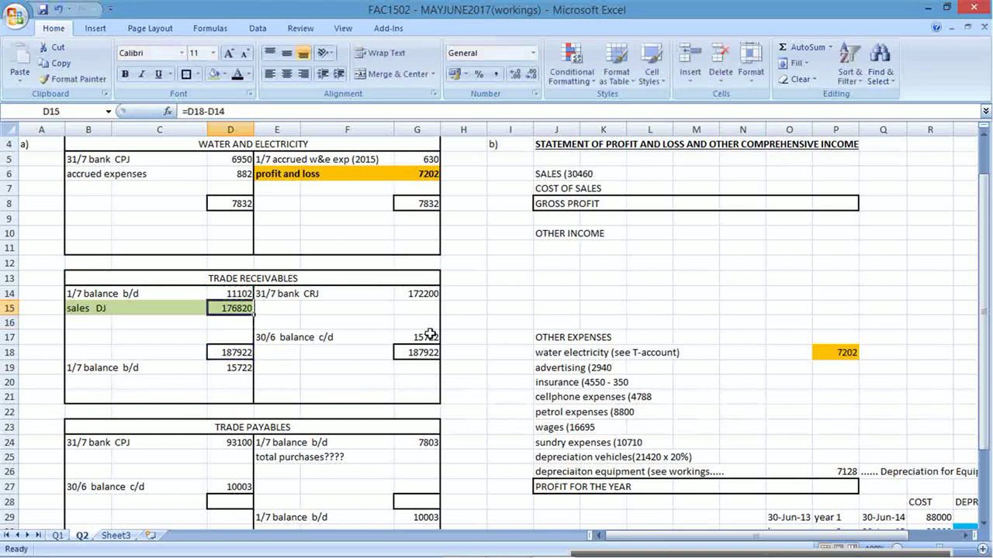
drag(105, 309, 241, 307)
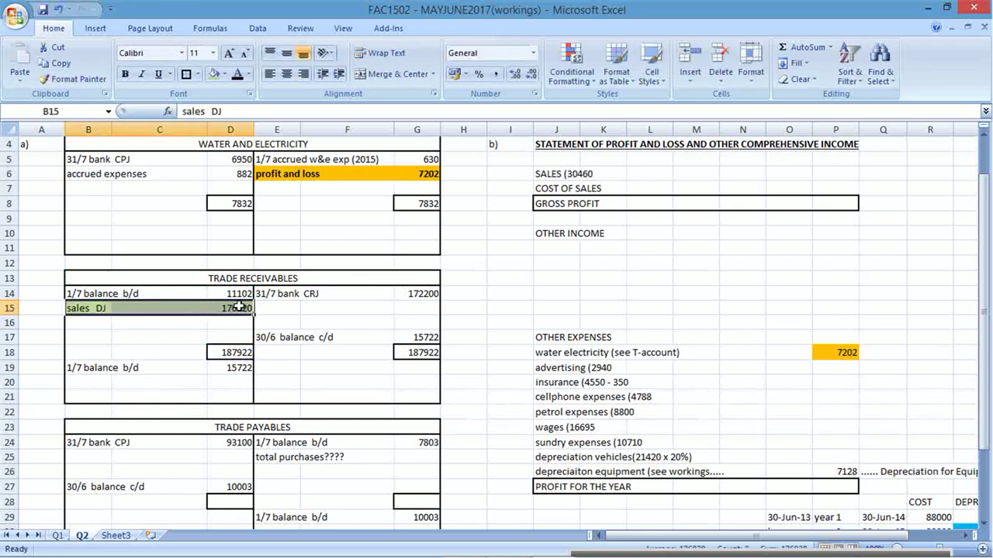
key(ctrl+b)
Extend the sales label in J6 to read "SALES (30460 + 176820*credit sales)"
click(556, 176)
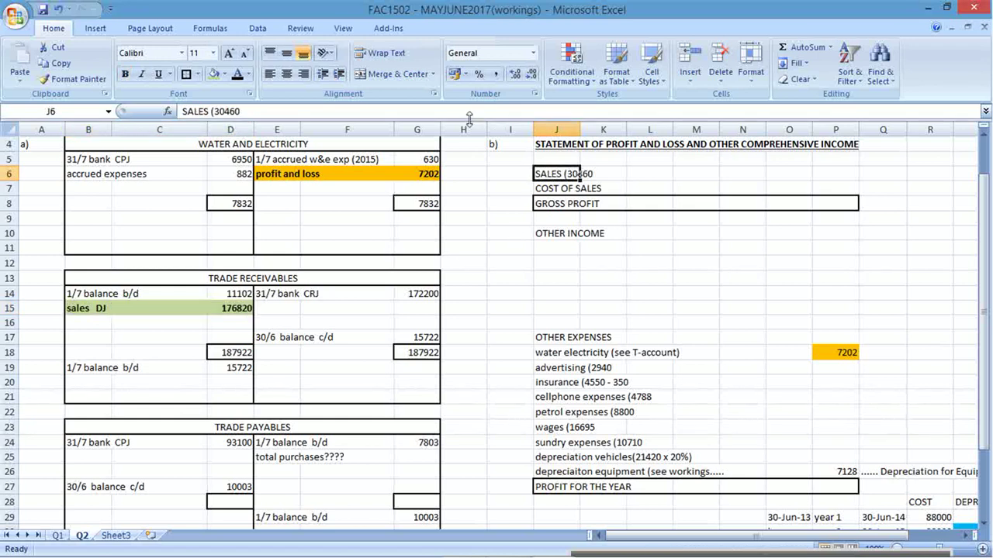
click(459, 111)
text(+ 1)
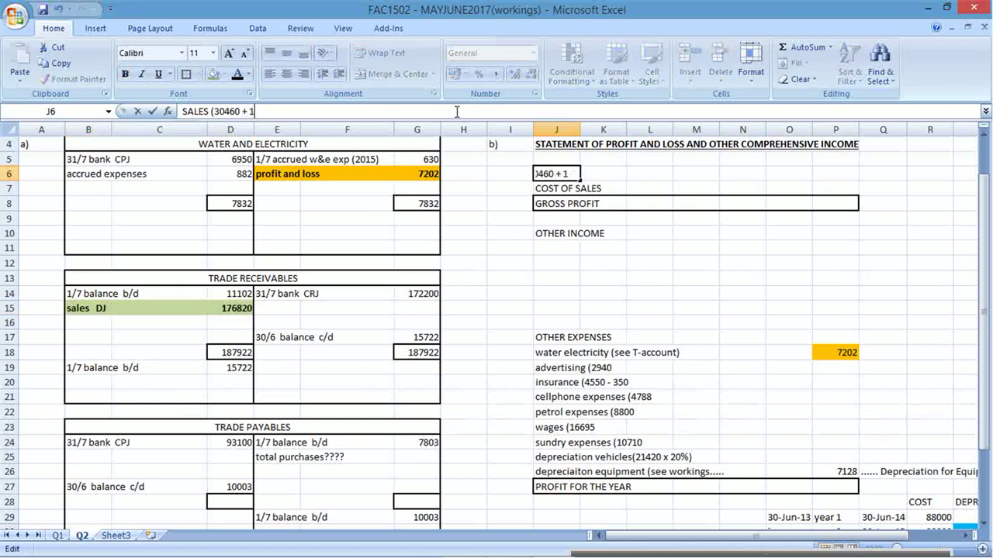
text(76820)
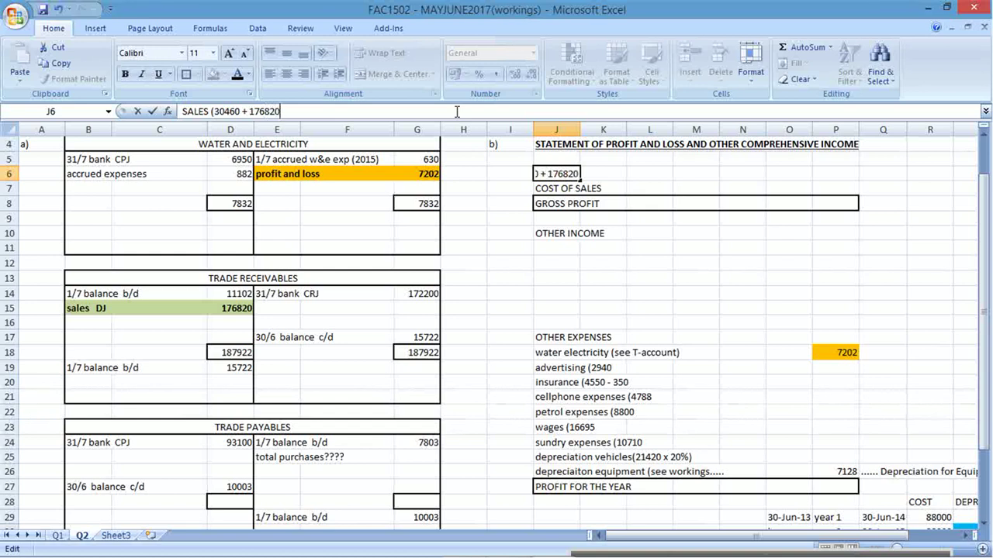
text(*credit s)
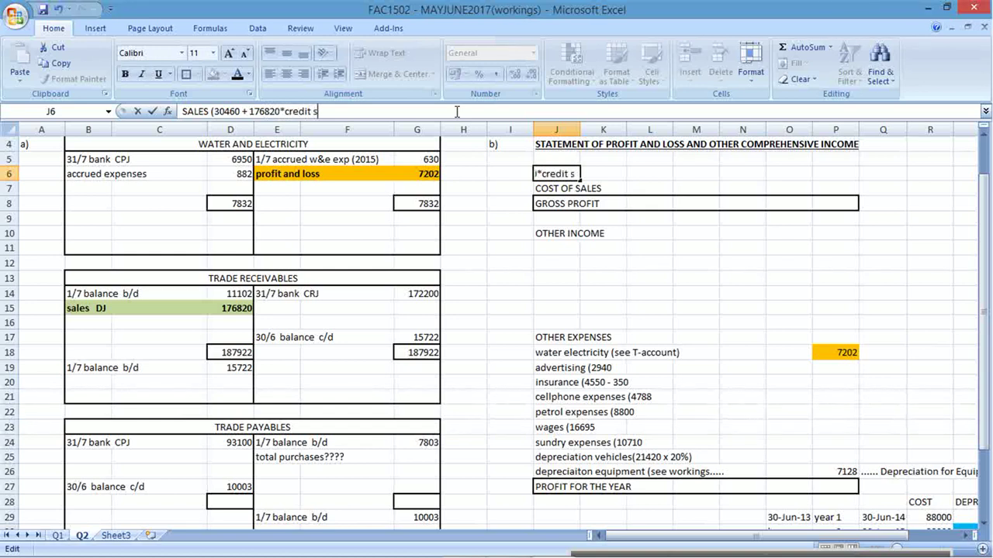
text(ales))
key(Return)
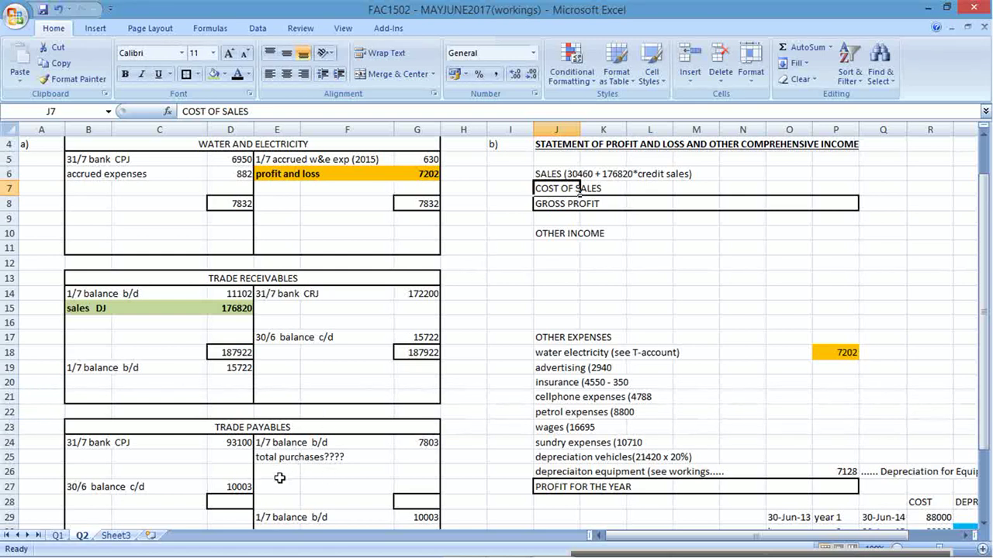
Set the Trade Payables debit total in D28 to the sum of D24:D27
click(242, 499)
text(=)
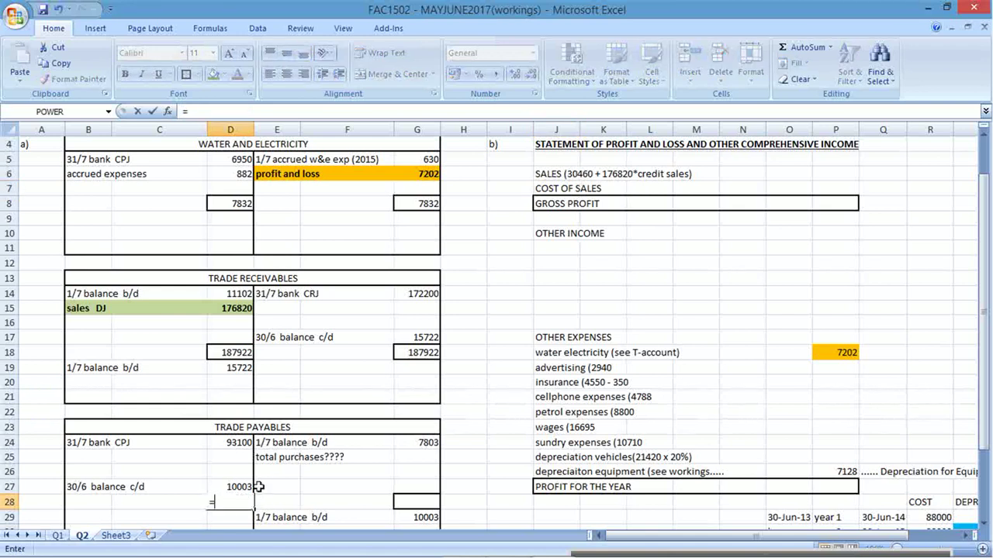
text(sum()
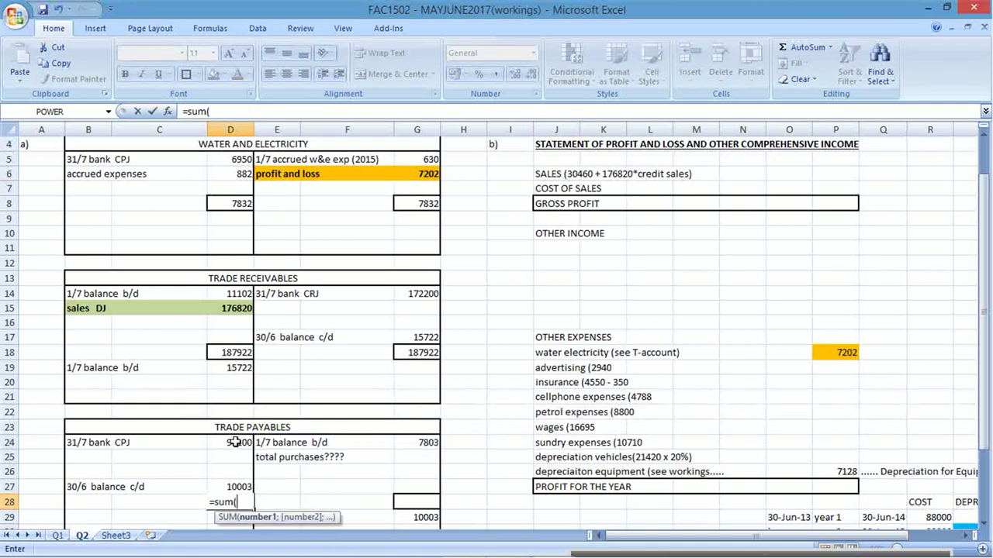
drag(238, 442, 238, 480)
key(Return)
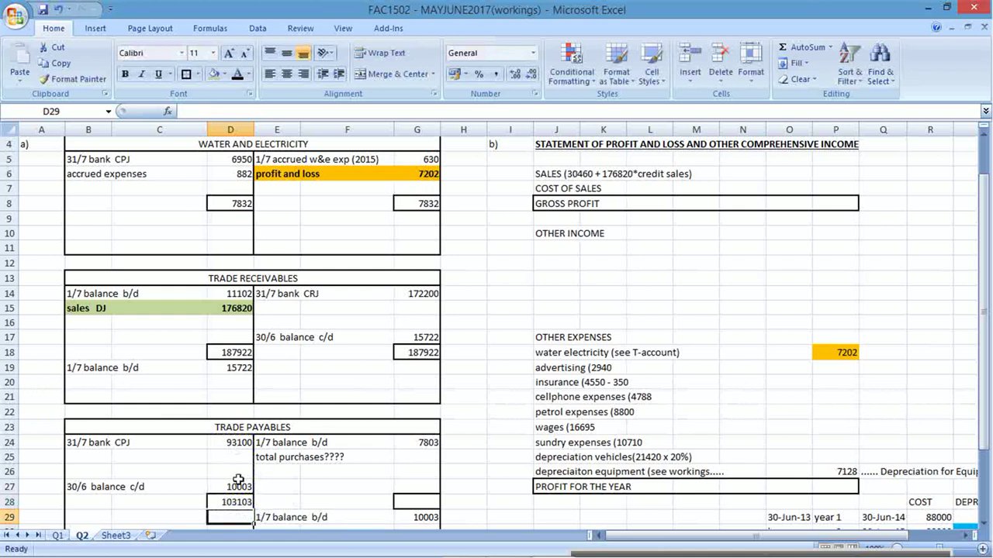
Link the Trade Payables credit total in G28 to the debit total with =D28
key(Up)
key(Right)
key(Right)
key(Right)
text(=)
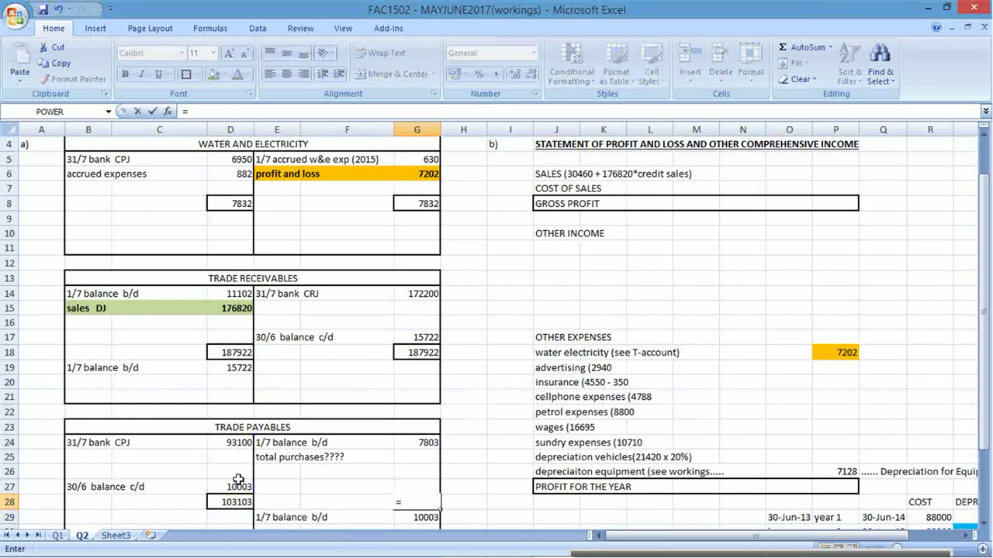
click(237, 504)
key(Return)
Calculate total purchases in G25 as the account total less the opening balance with =G28-G24
key(Up)
key(Up)
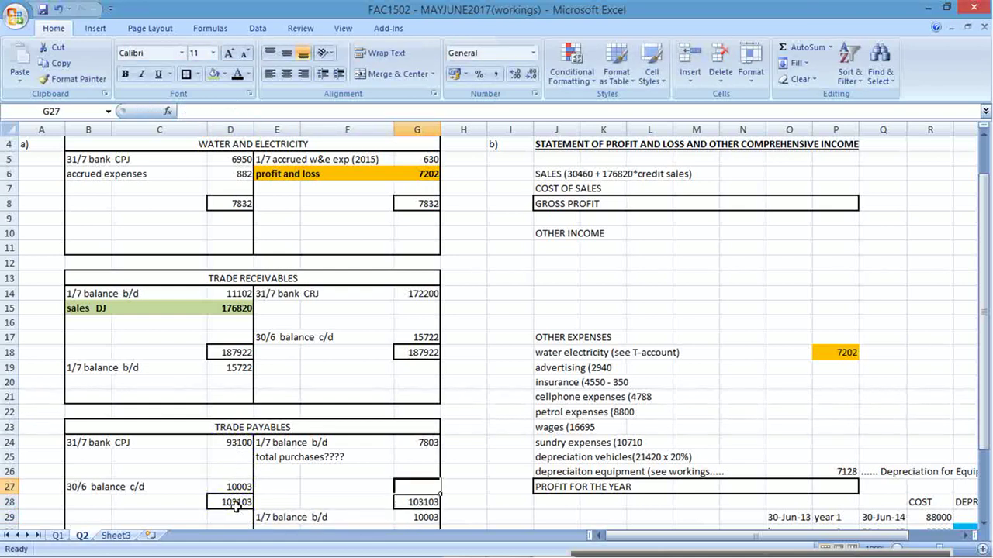
key(Up)
key(Up)
key(Up)
key(Down)
key(Down)
key(Down)
key(Up)
key(Up)
text(=)
key(Down)
key(Down)
key(Down)
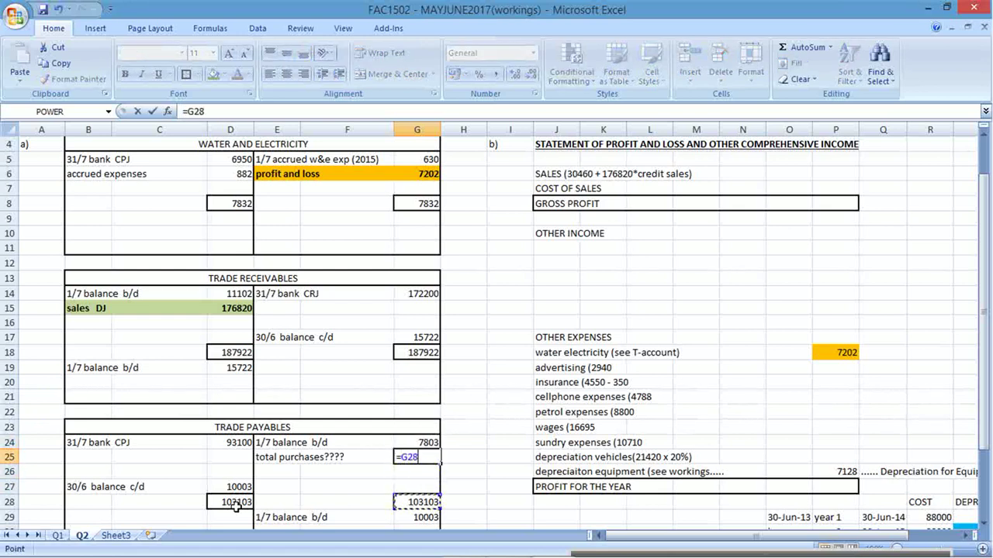
text(-)
key(Up)
key(Return)
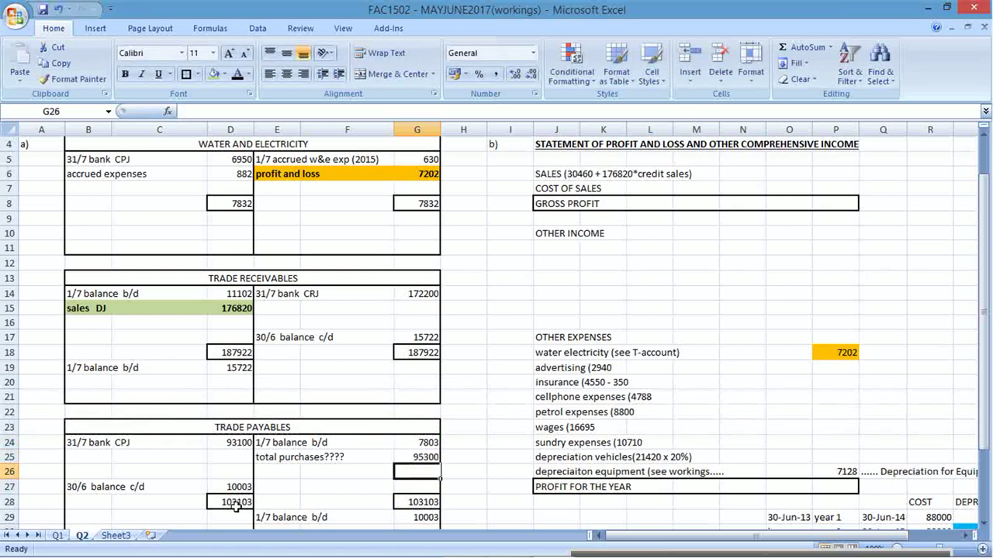
Check the 30 June 2016 balances in the exam paper open in Adobe Acrobat Reader, and return to the Excel workings
key(Up)
key(Left)
key(Left)
key(shift+Right)
key(shift+Right)
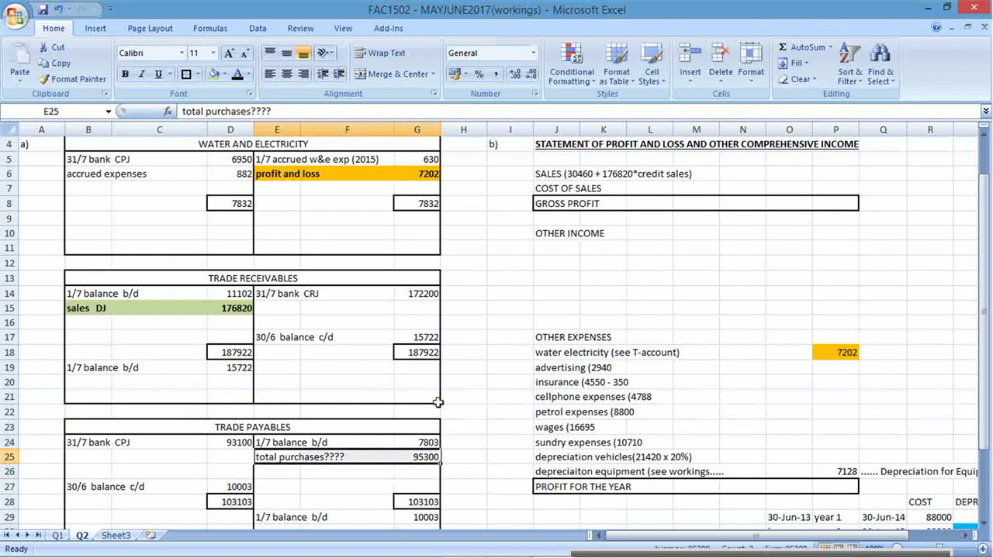
drag(558, 189, 822, 194)
key(alt+Tab)
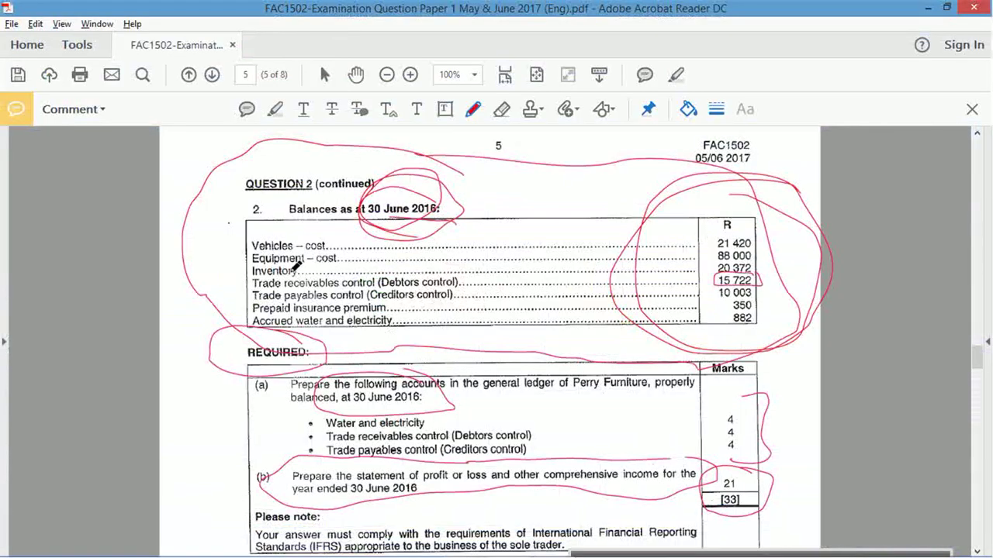
key(alt+Tab)
key(Down)
key(Down)
key(Right)
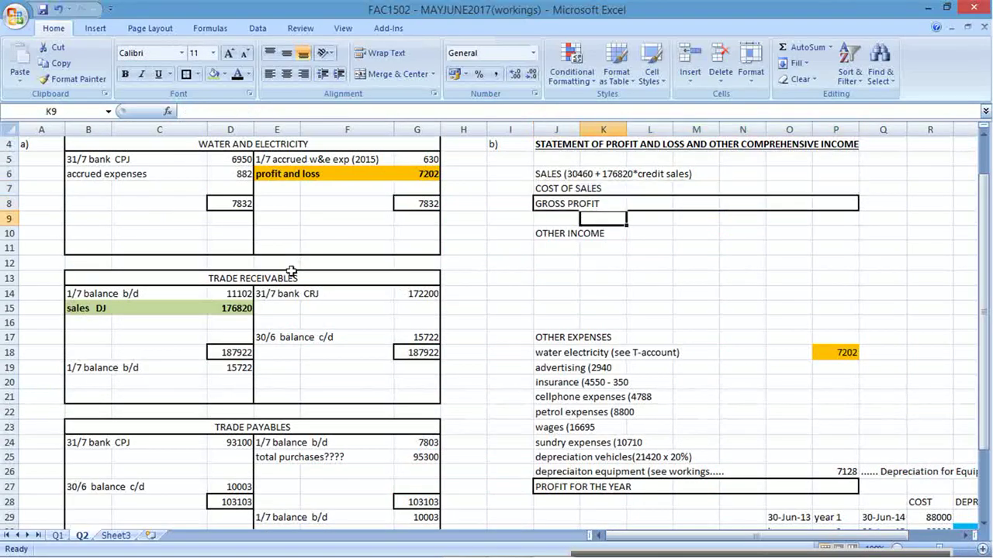
key(Right)
key(Right)
key(Right)
key(Right)
key(Right)
key(Right)
key(Right)
key(Right)
key(Right)
key(Right)
key(Right)
key(Right)
key(Right)
key(Right)
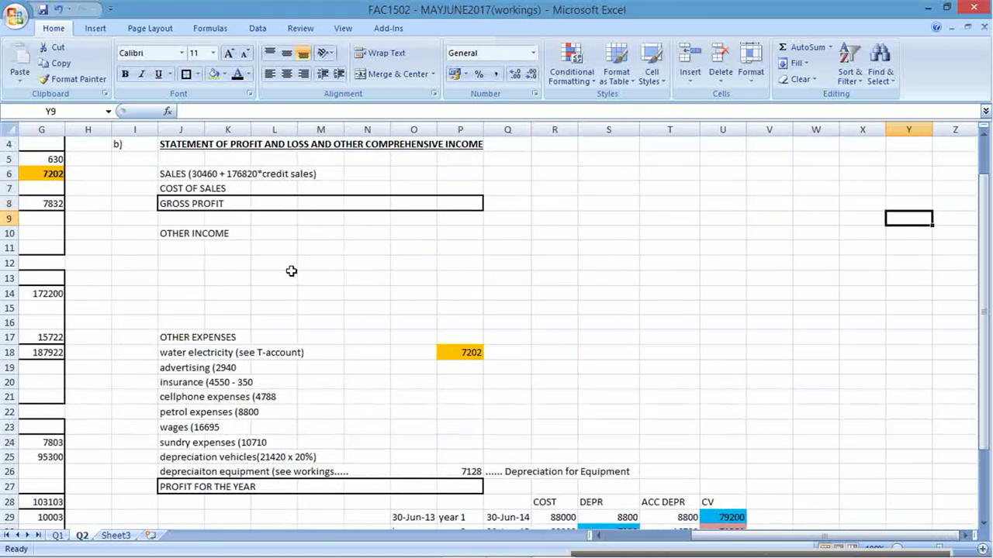
click(492, 187)
text(se)
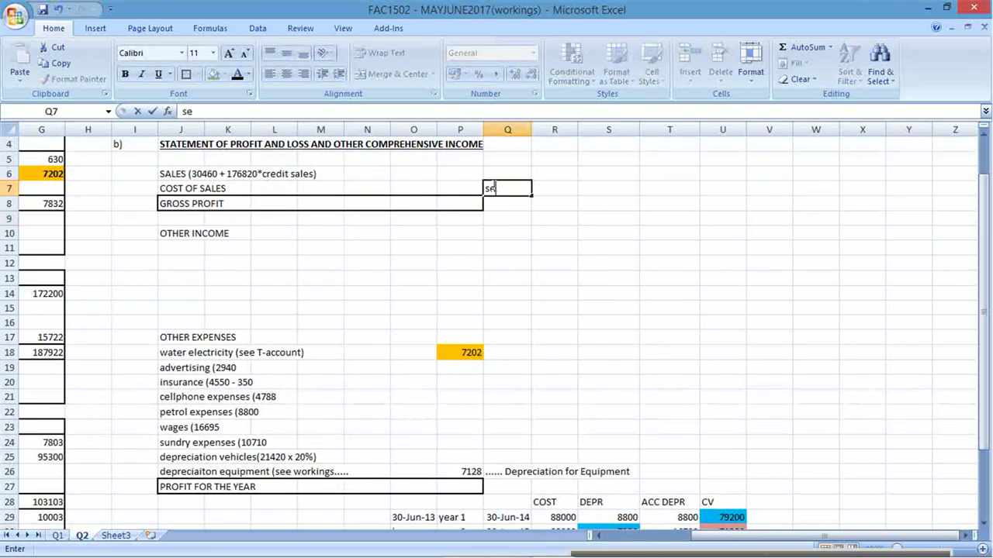
key(BackSpace)
key(BackSpace)
key(BackSpace)
key(Return)
Extend the cost of sales label in J7 to read "COST OF SALES (see workings for cost of sales)"
key(Up)
key(Left)
key(Left)
key(Left)
key(Left)
key(Left)
key(Left)
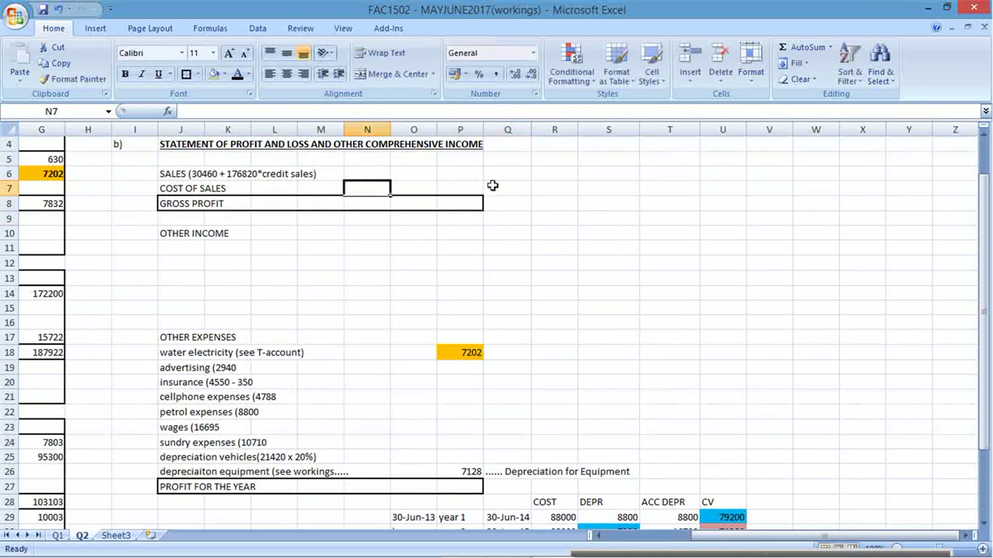
key(Left)
click(502, 111)
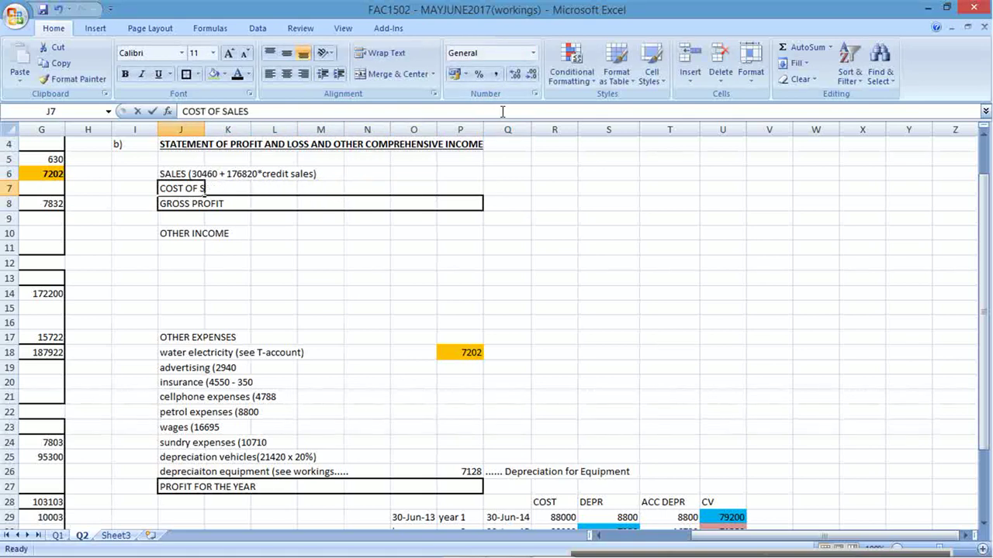
text((see wo)
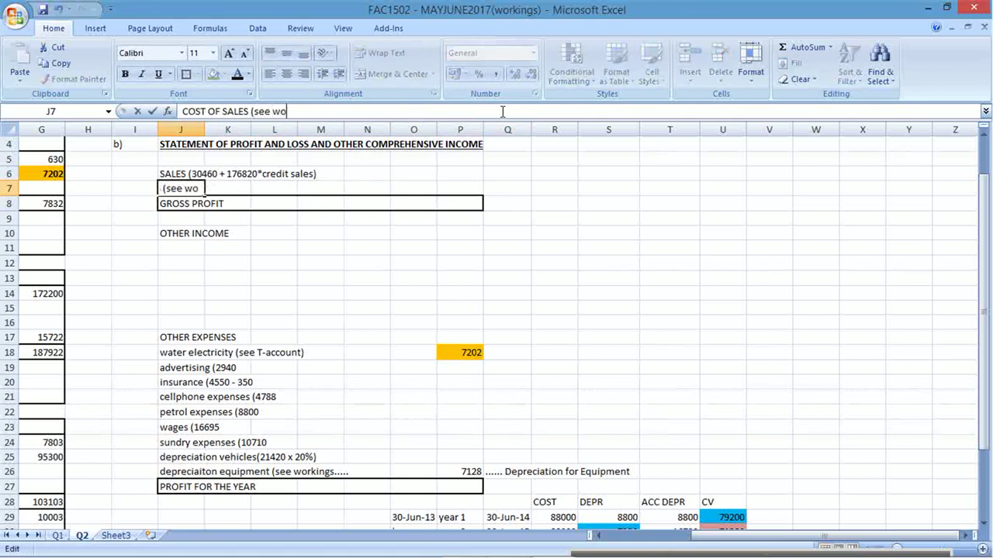
text(rkings for )
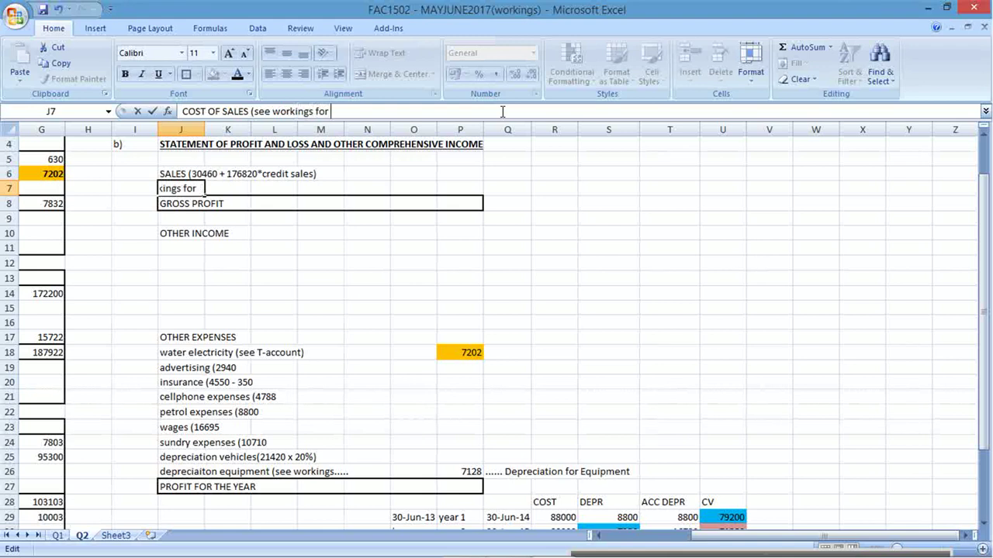
text(cost of sa)
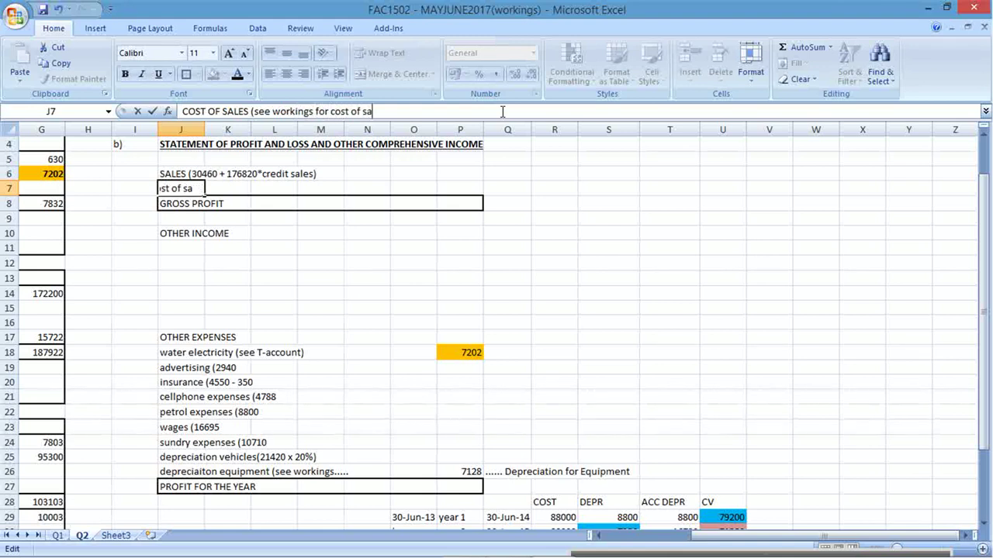
text(les))
key(Return)
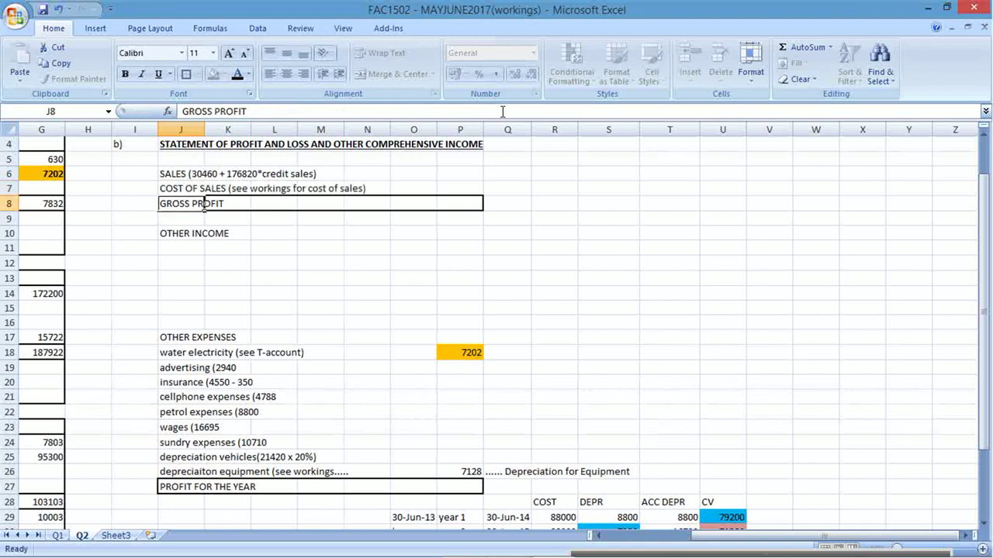
Enter a dotted leader ".........." in Q7 beside the cost of sales line
key(Up)
key(Right)
key(Right)
key(Right)
key(Right)
key(Right)
key(Right)
key(Right)
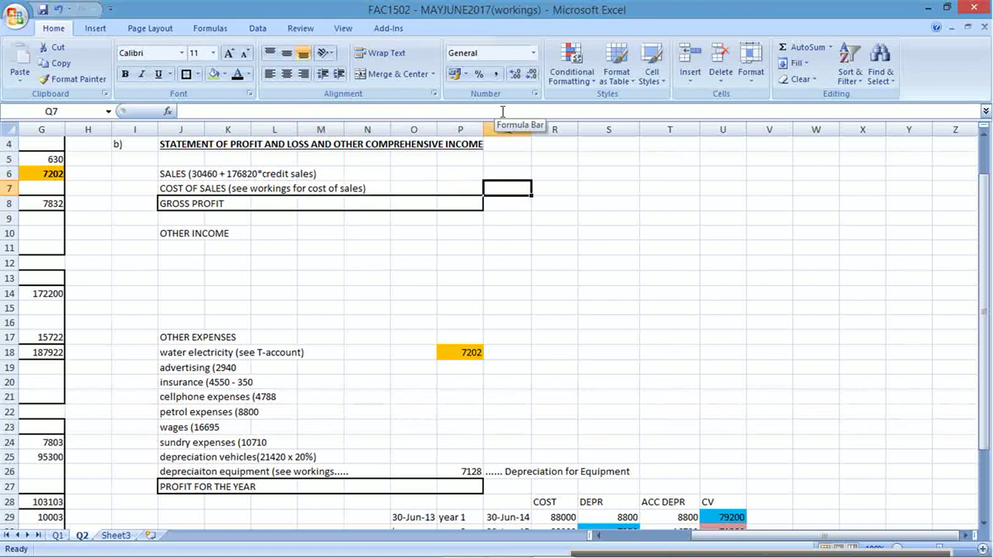
text(..........)
key(Right)
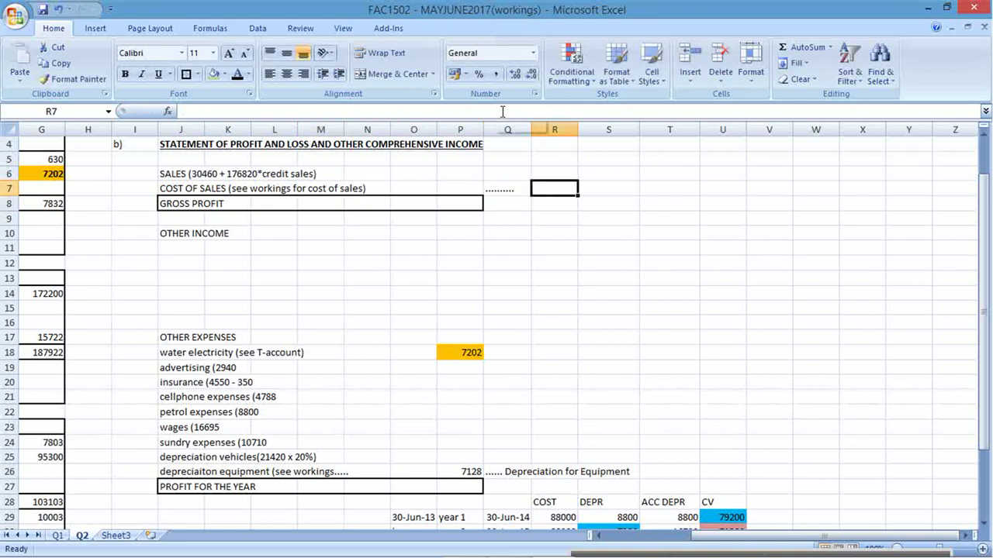
Head the cost of sales workings in R7 with "COST OF SALES ="
text(COS)
text(T OF SLES)
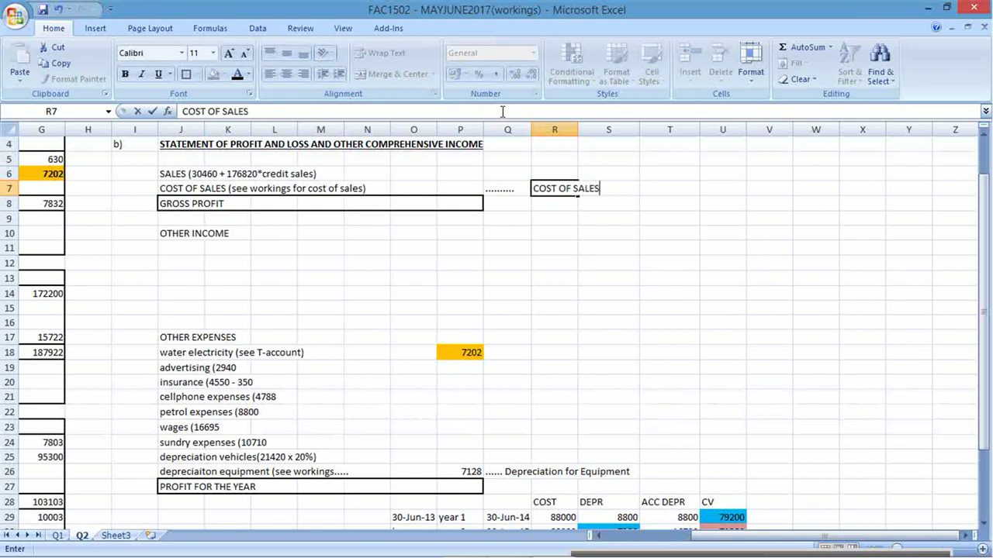
key(Return)
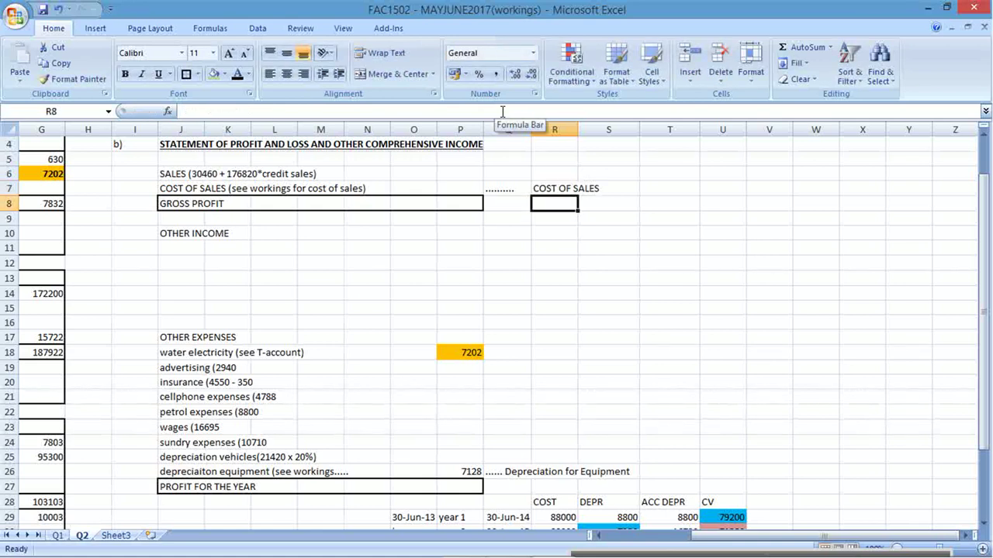
key(Up)
click(508, 112)
text(=)
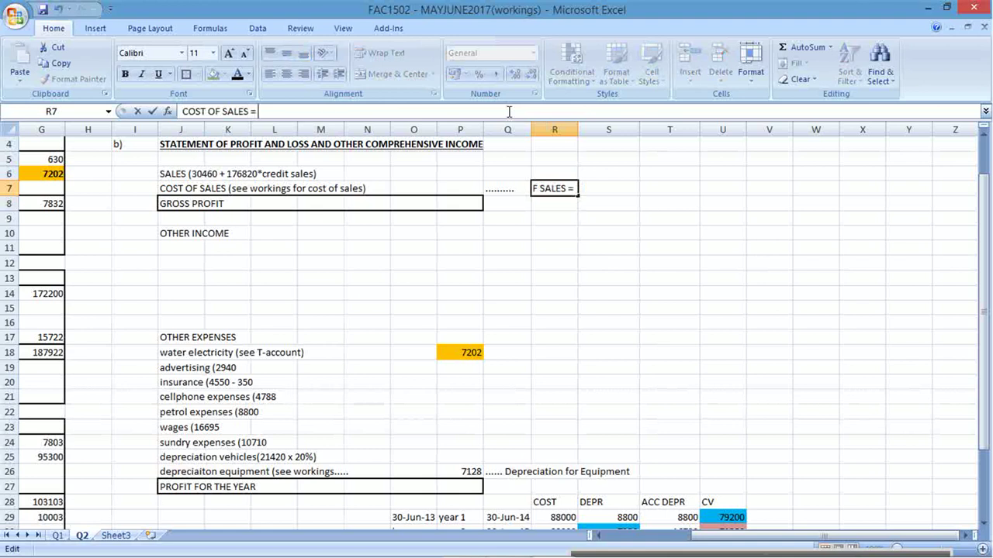
key(Return)
List "Opening Stock", "add purchases" and "less purchases returns" in R8:R10 under the cost of sales heading
text(Ope)
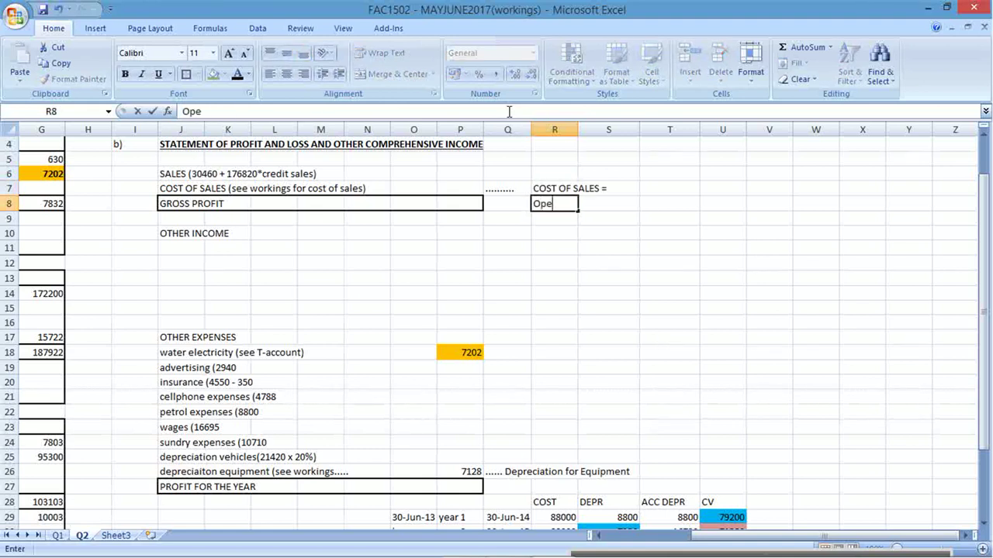
text(ning Stock)
key(Return)
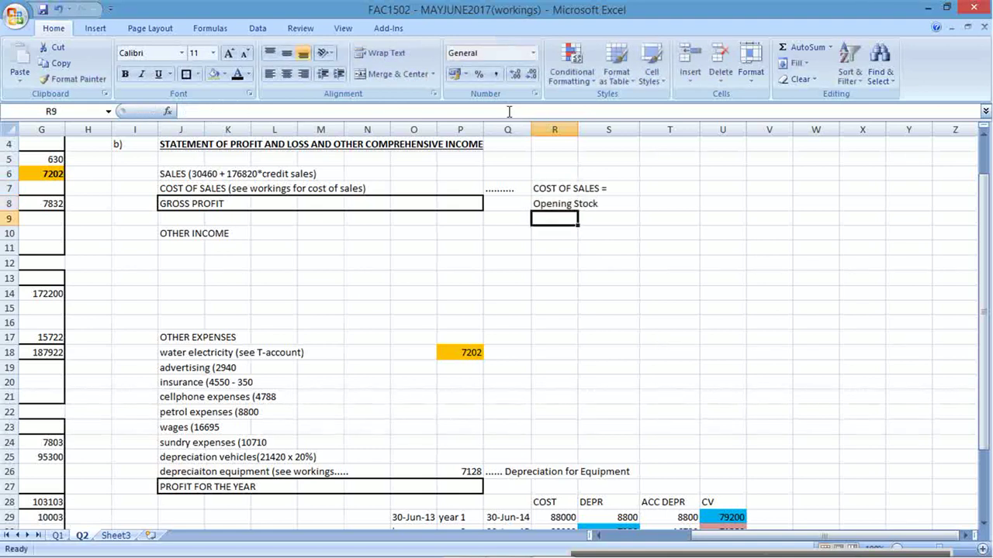
text(add pu)
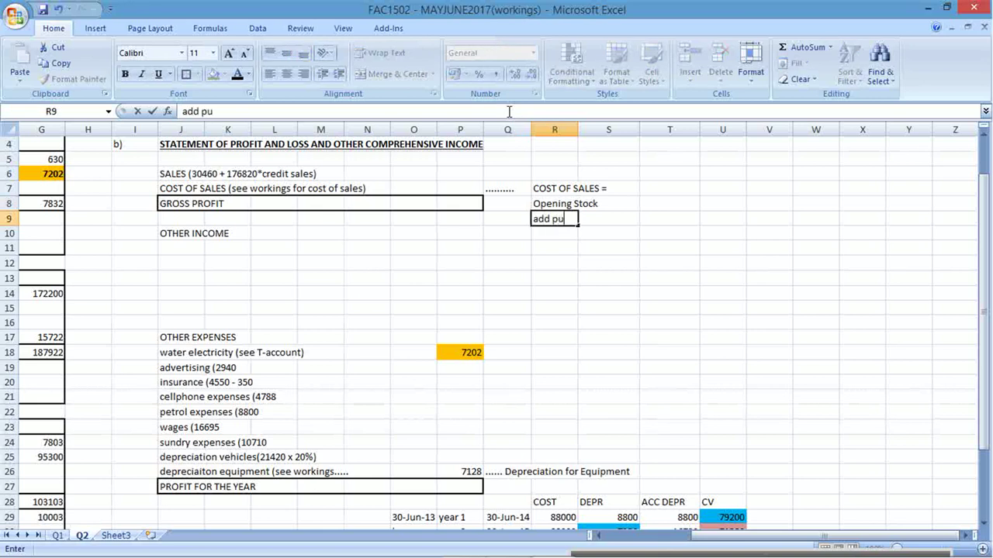
text(rchases)
key(Return)
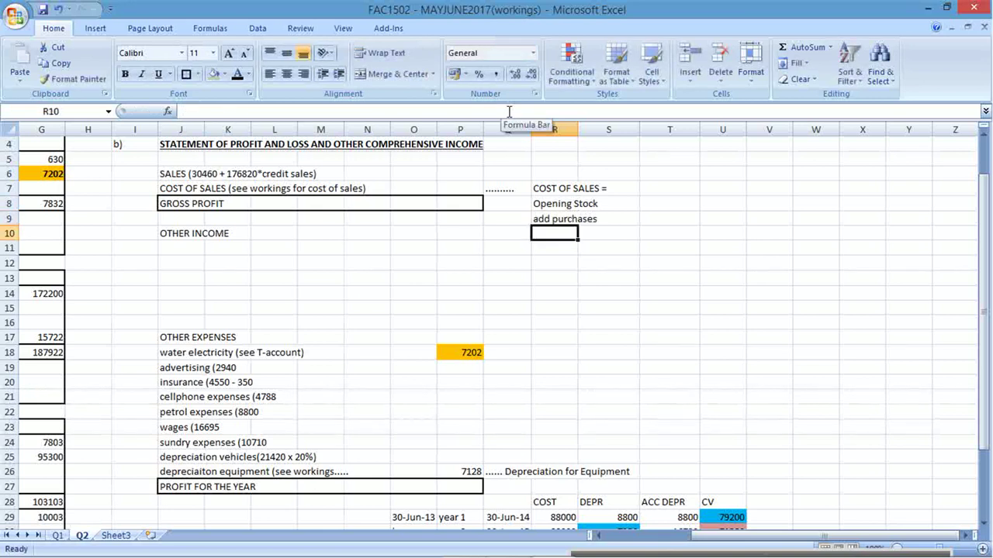
text(less purch)
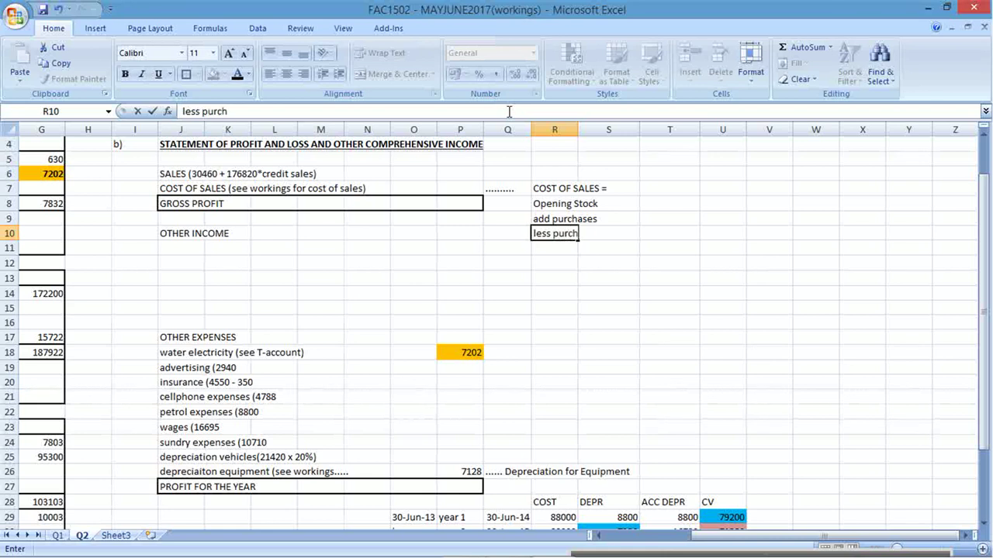
text(ases returns)
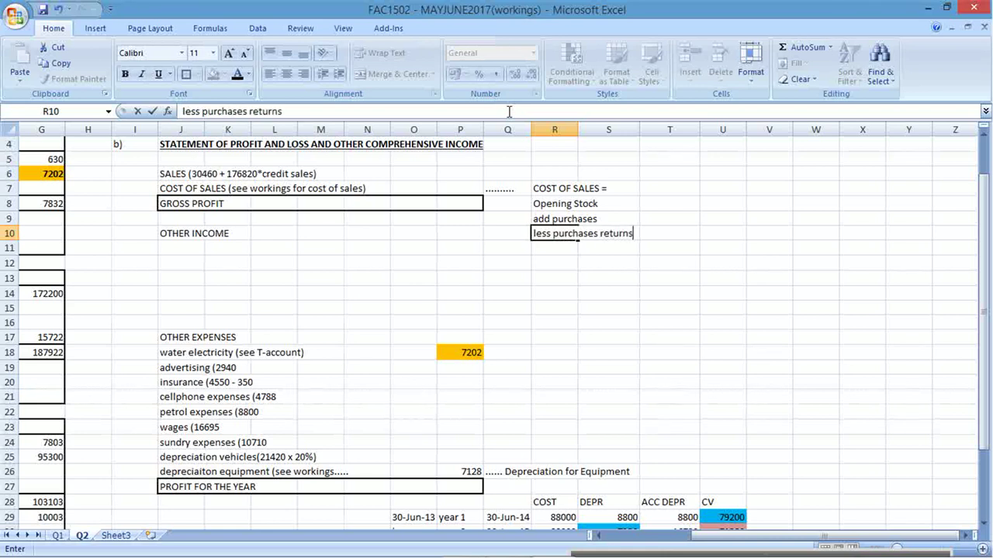
key(Return)
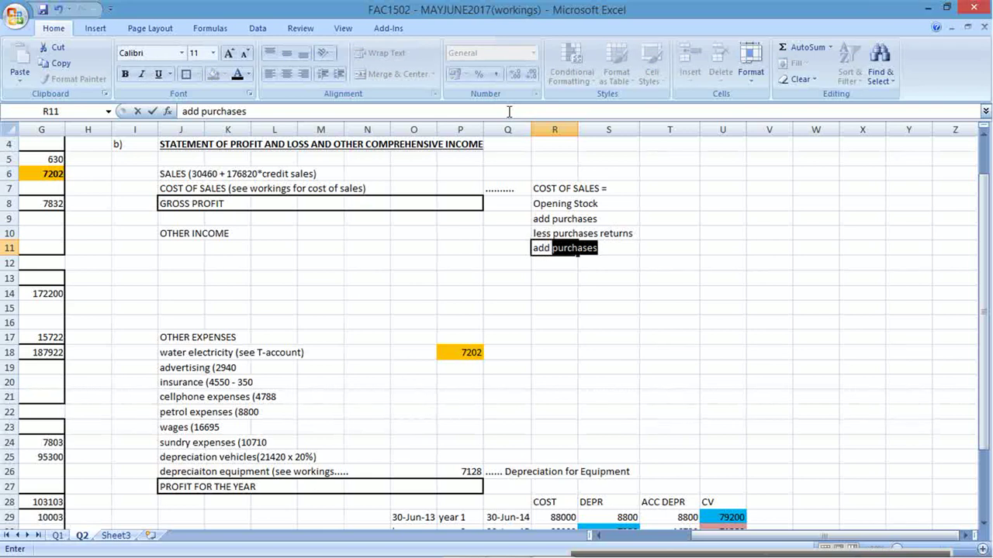
Add "add other costs" in R11 and "less closing stock" in R12 to the cost of sales workings
text(other costs)
key(Return)
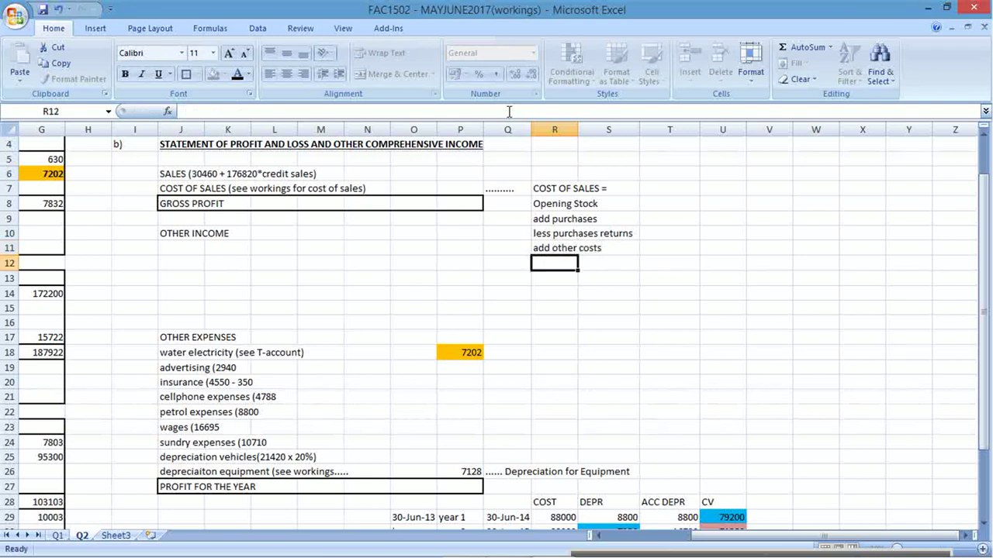
text(less)
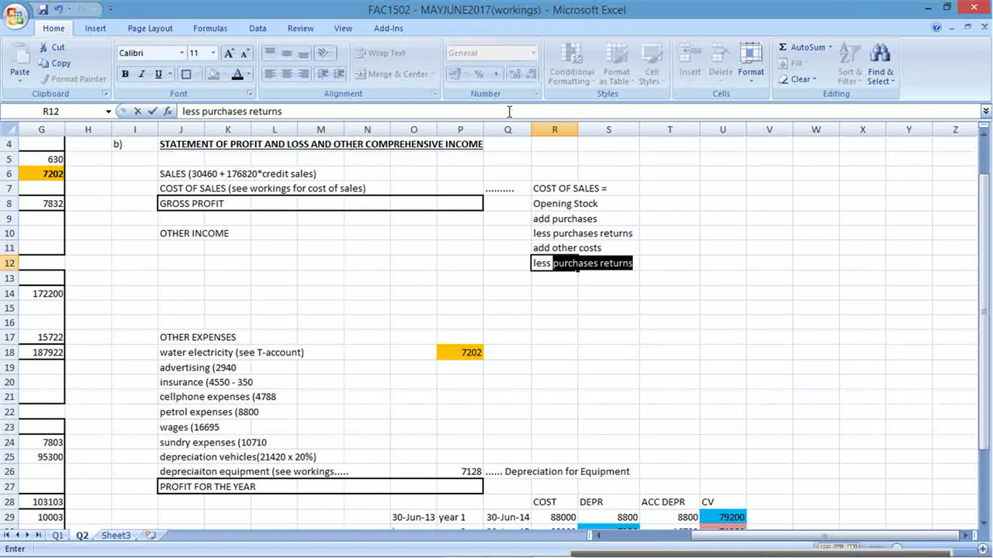
text( closing stock)
key(Return)
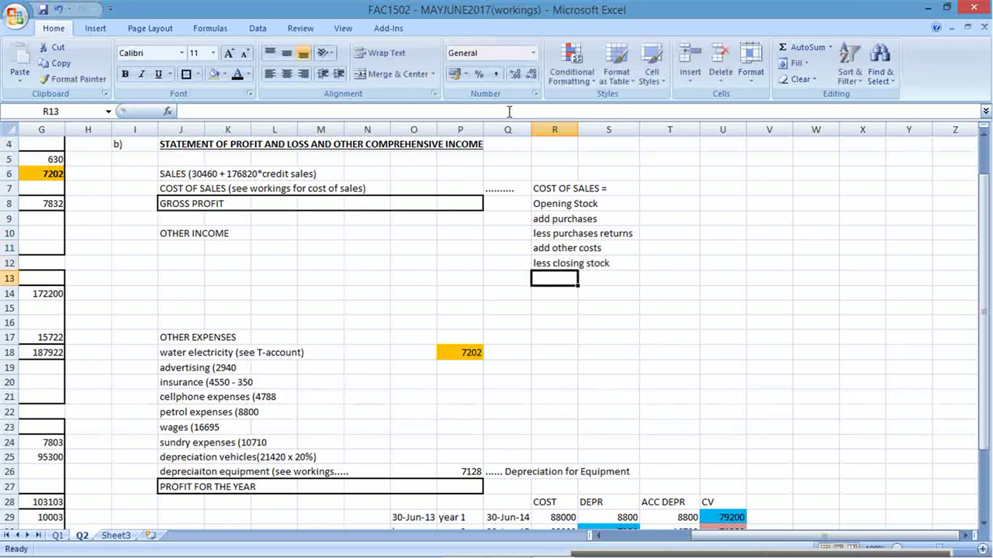
Outline R13:T13 with a border and enter "EQUALS COST OF SALES" in R13
key(shift+Right)
key(shift+Right)
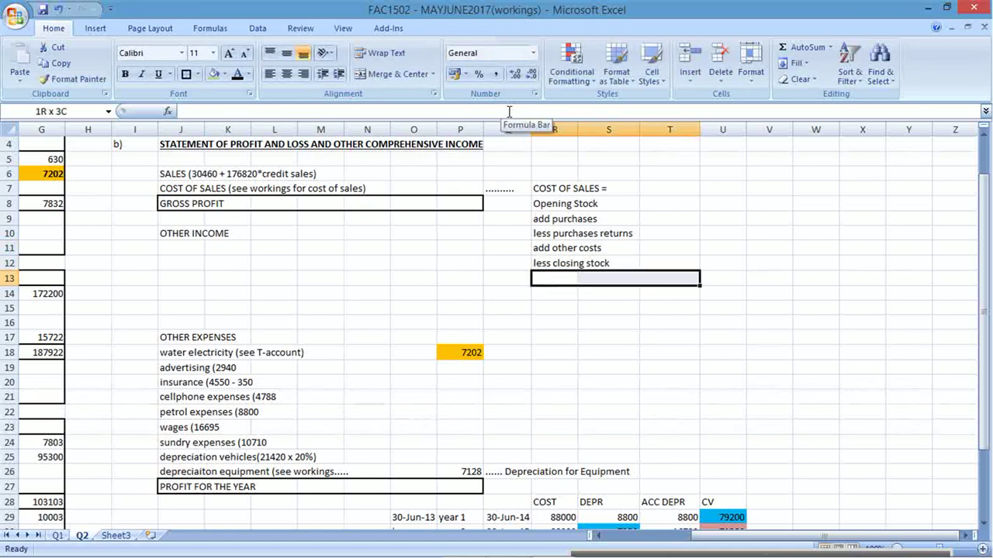
click(186, 74)
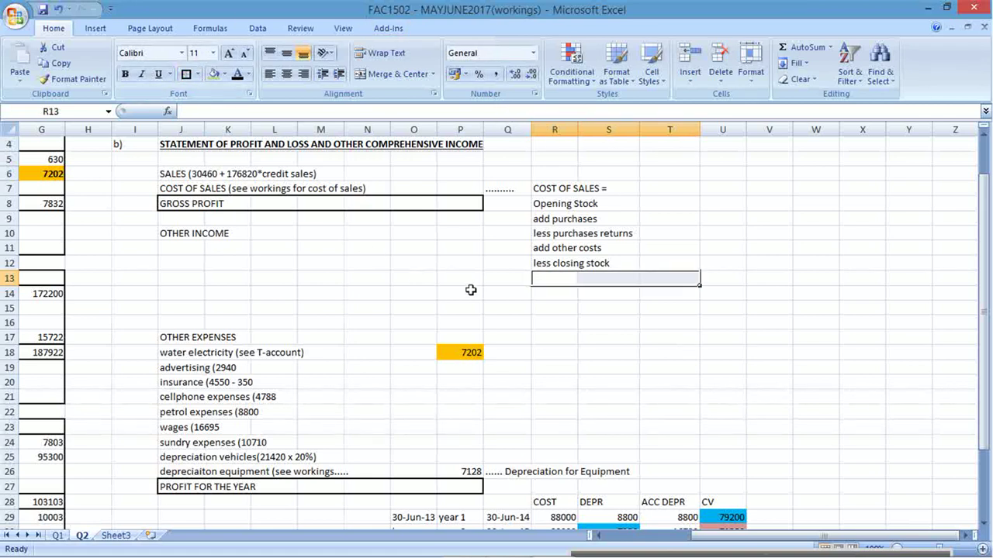
click(561, 277)
text(EQ)
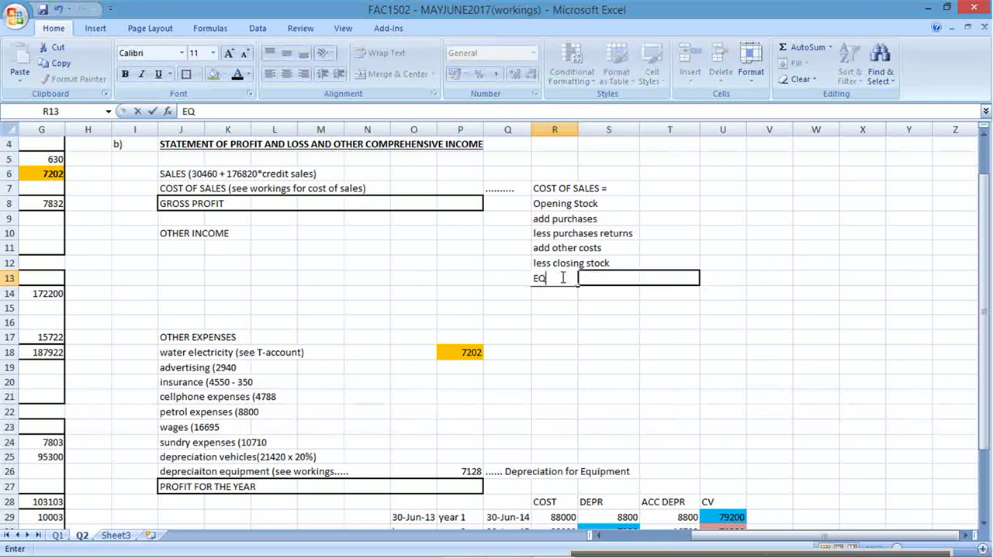
text(UALS COSTO)
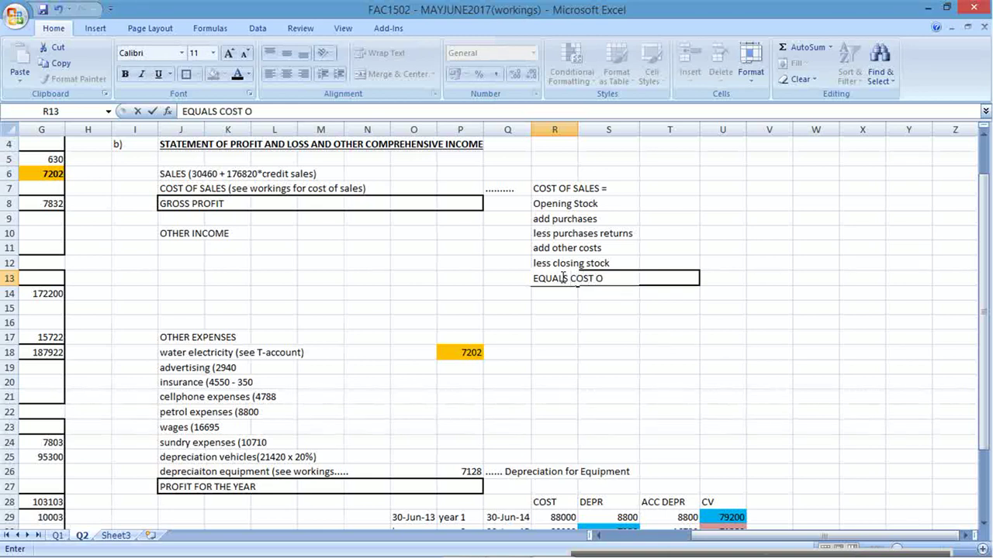
text(NT OF SALES)
key(Return)
Make the cost of sales total row R13:T13 bold, and the "COST OF SALES =" heading in R7 bold and underlined
click(561, 277)
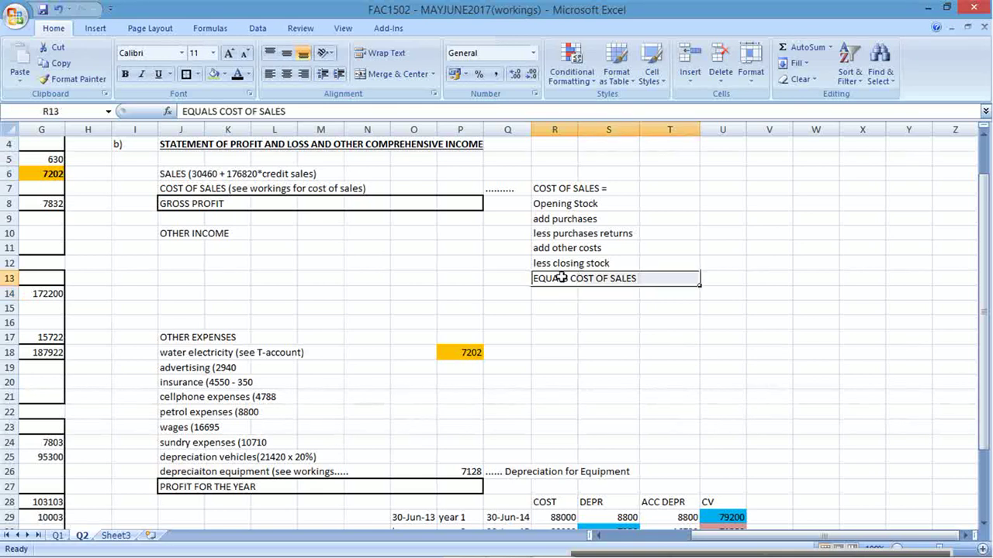
key(ctrl+b)
key(Up)
key(Up)
key(Up)
key(Up)
key(Up)
key(Up)
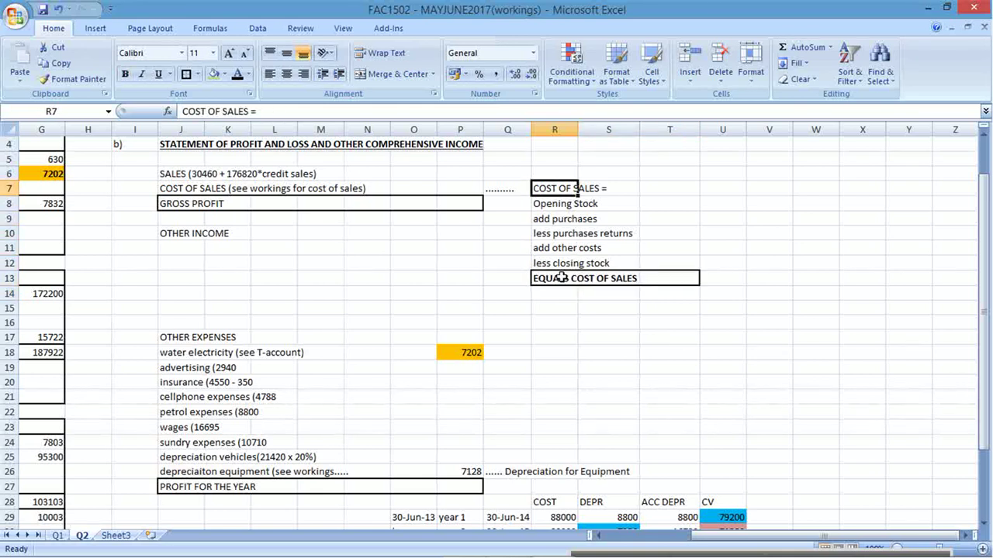
key(ctrl+b)
key(ctrl+u)
Switch to the exam paper PDF and draw a freehand line along the inventory balance at 30 June 2016
key(Down)
key(Right)
key(Right)
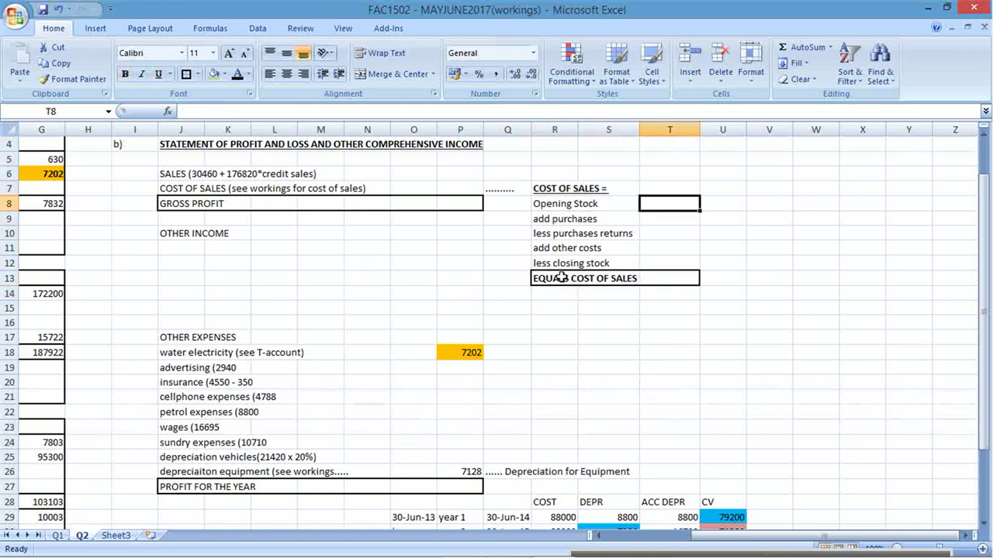
key(alt+Tab)
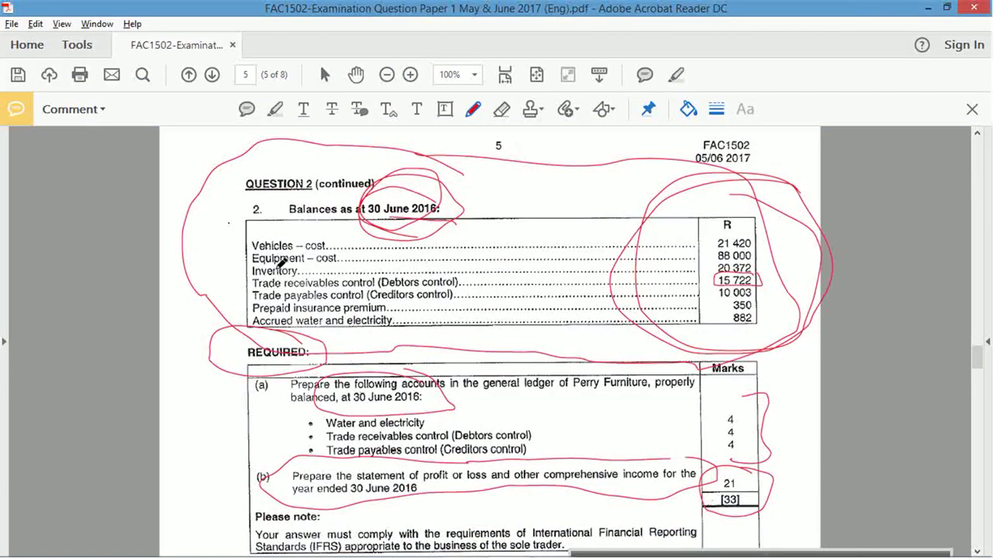
drag(309, 268, 725, 266)
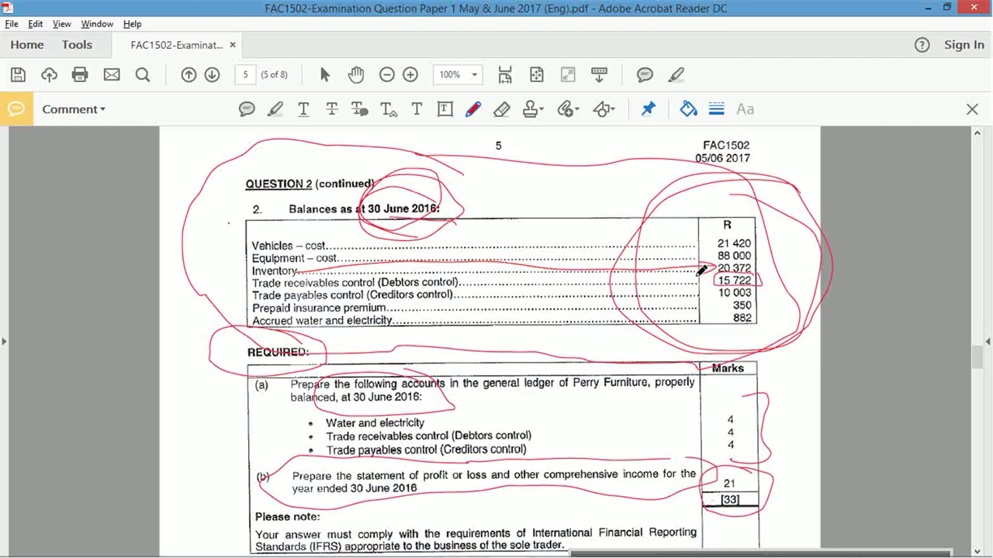
Return to the Excel workbook and enter 20372 in T12 as the closing stock
key(alt+Tab)
key(Down)
key(Down)
key(Down)
key(Down)
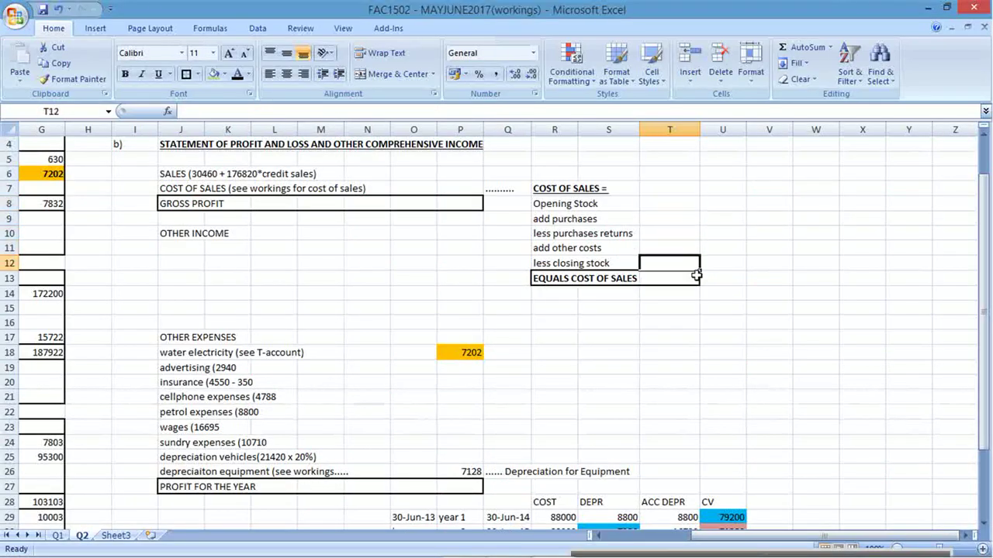
text(20372)
key(Return)
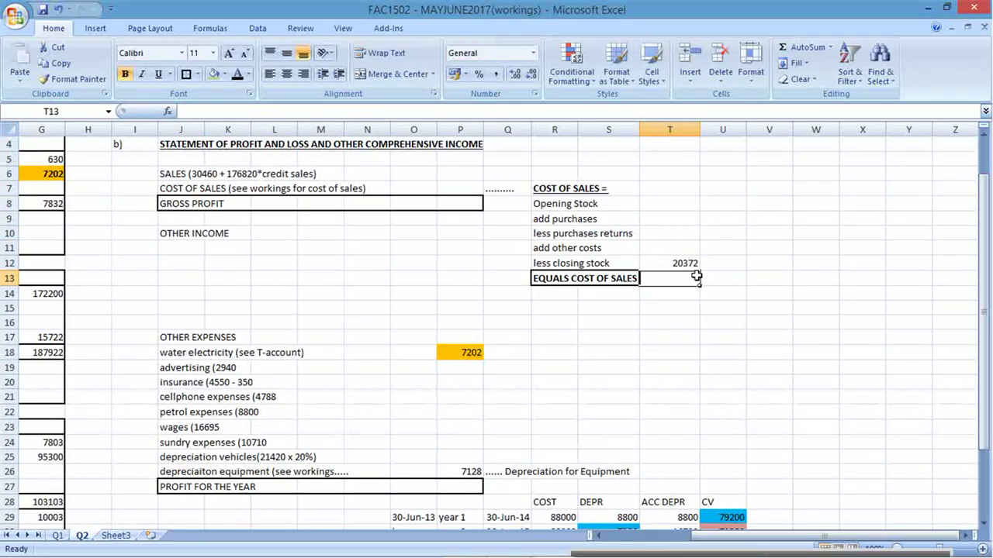
Look up the 1 July 2015 inventory in the exam paper and enter 14552 as opening stock in T8
key(alt+Tab)
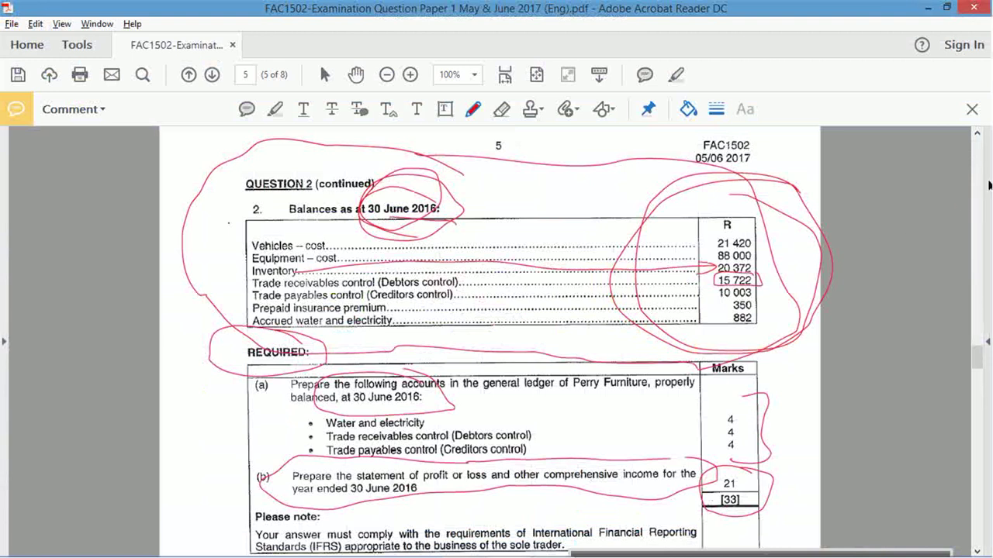
scroll(874, 210, up, 10)
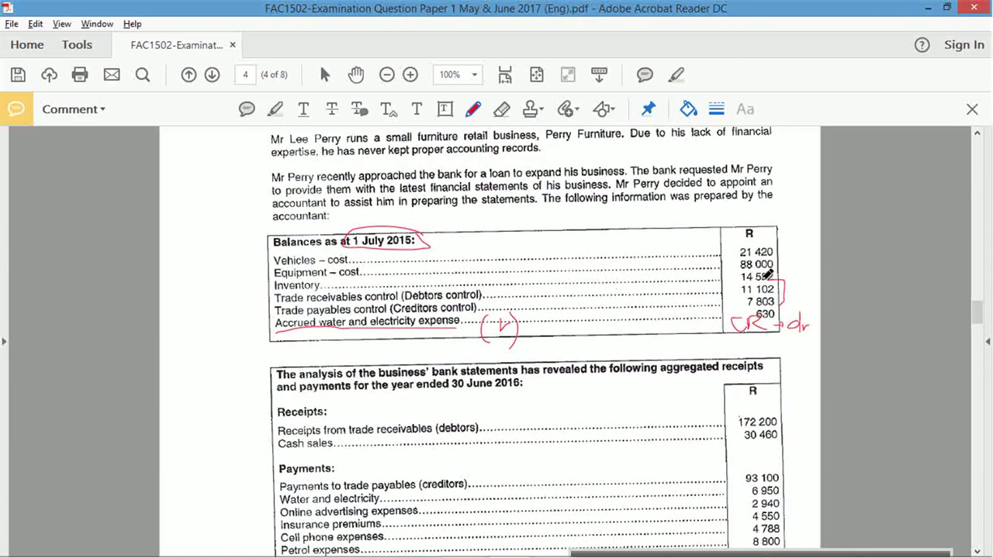
key(alt+Tab)
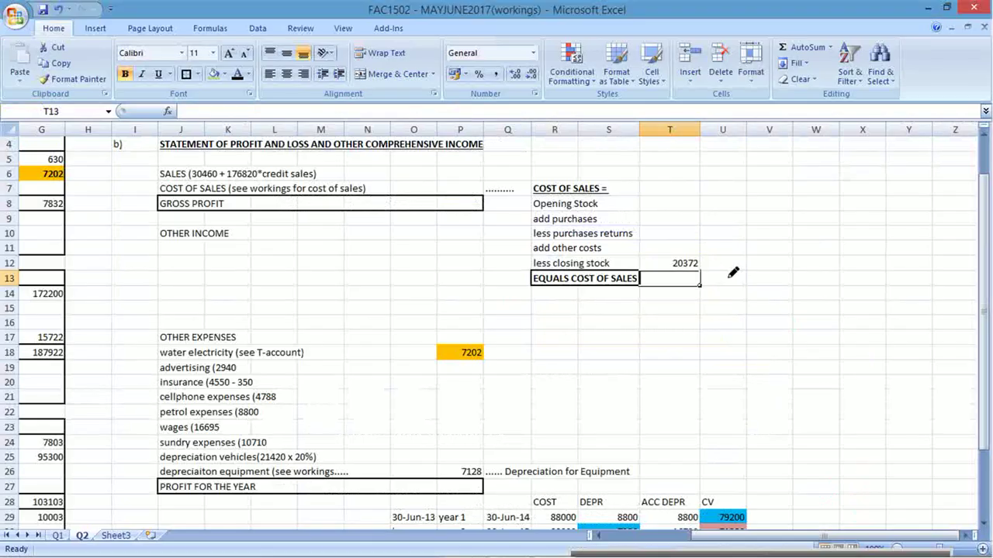
key(Up)
key(Up)
key(Up)
key(Up)
key(Up)
text(14 552)
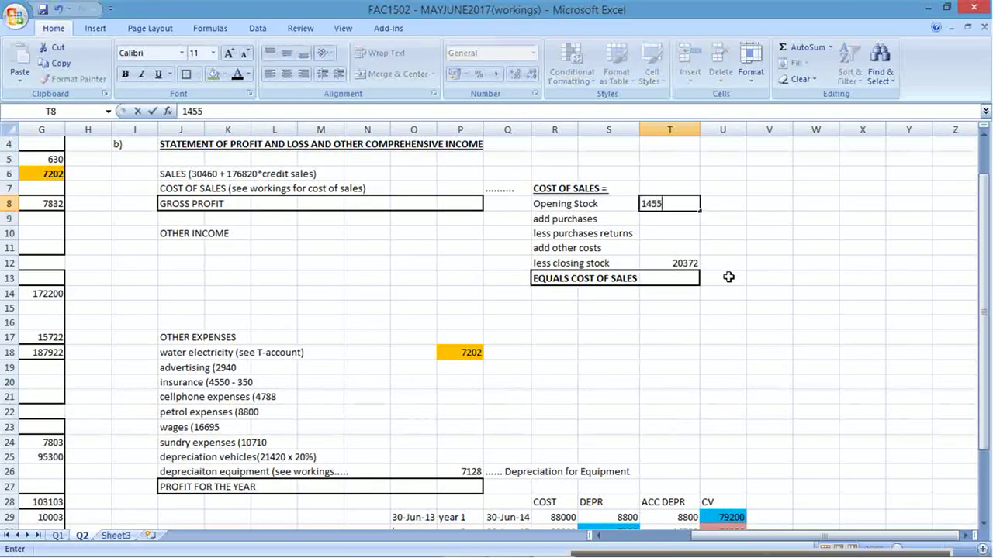
key(Return)
key(alt+Tab)
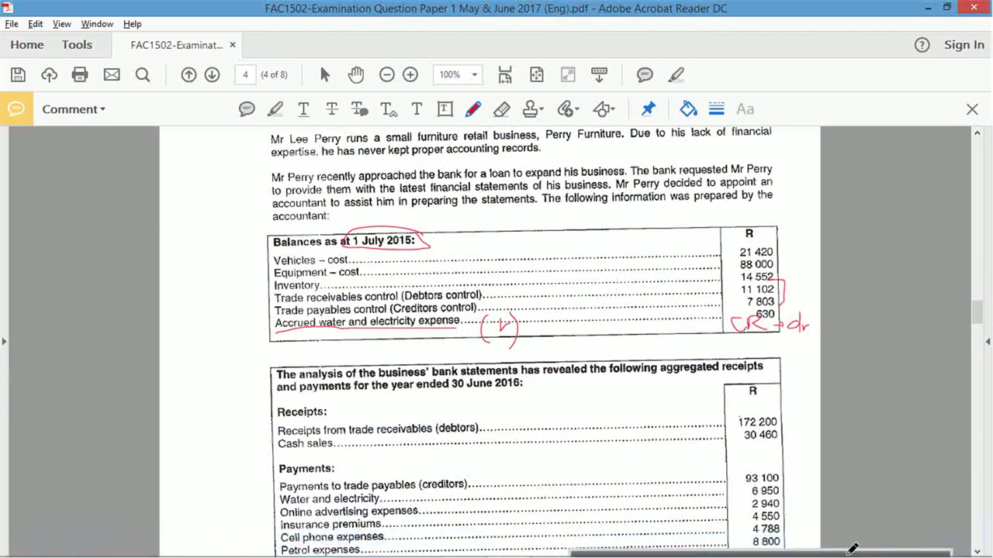
mouse_move(853, 543)
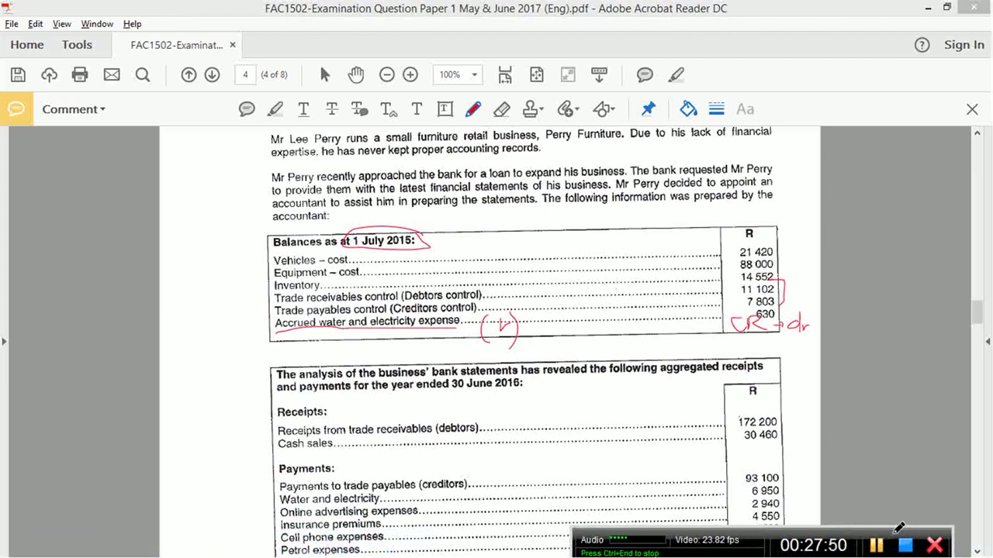
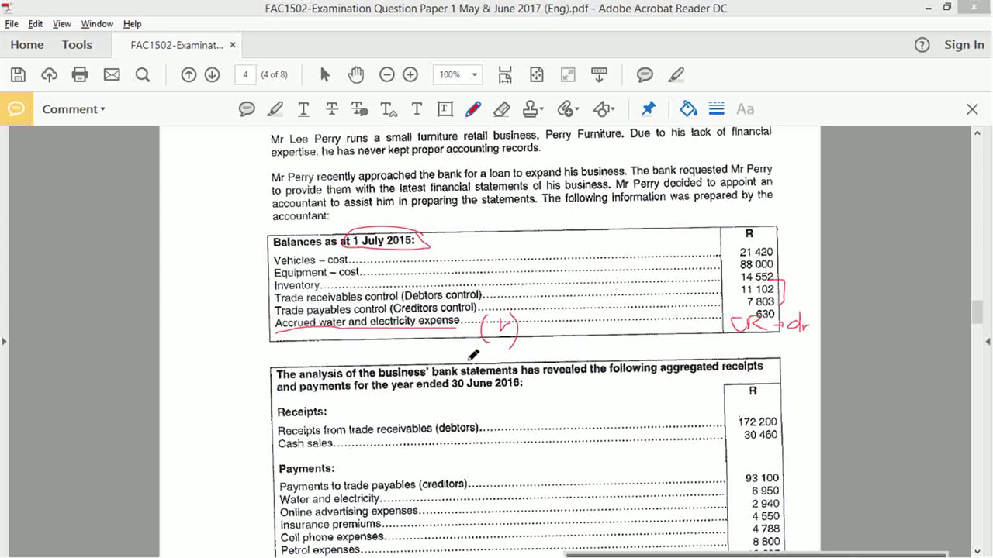
scroll(975, 505, down, 10)
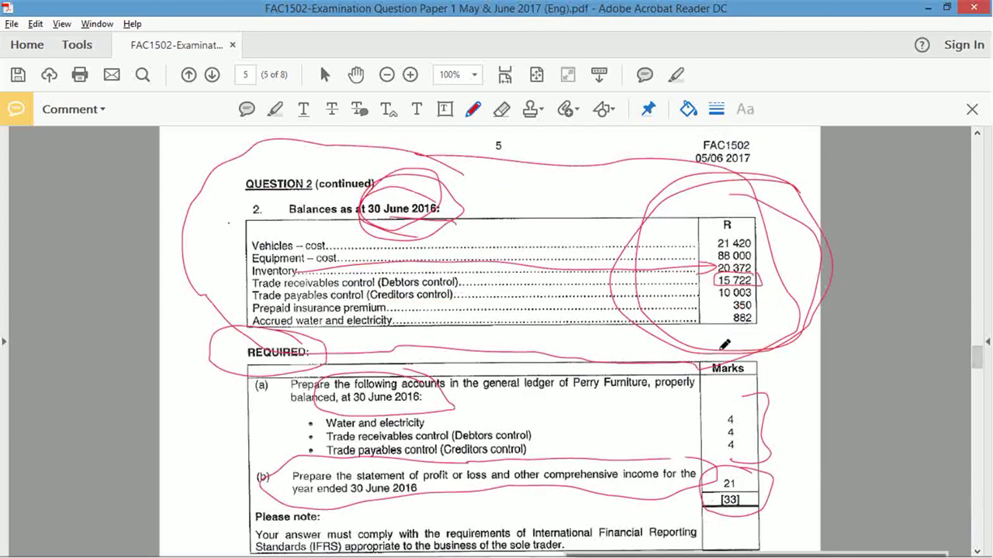
key(alt+Tab)
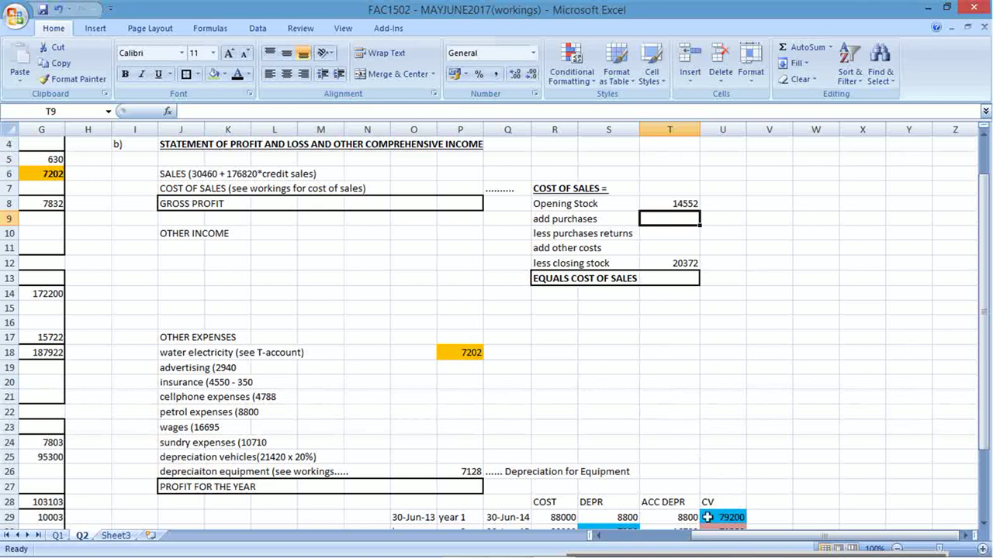
Highlight the total purchases entry E25:G25 in the trade payables account with bold text and a blue fill
click(597, 535)
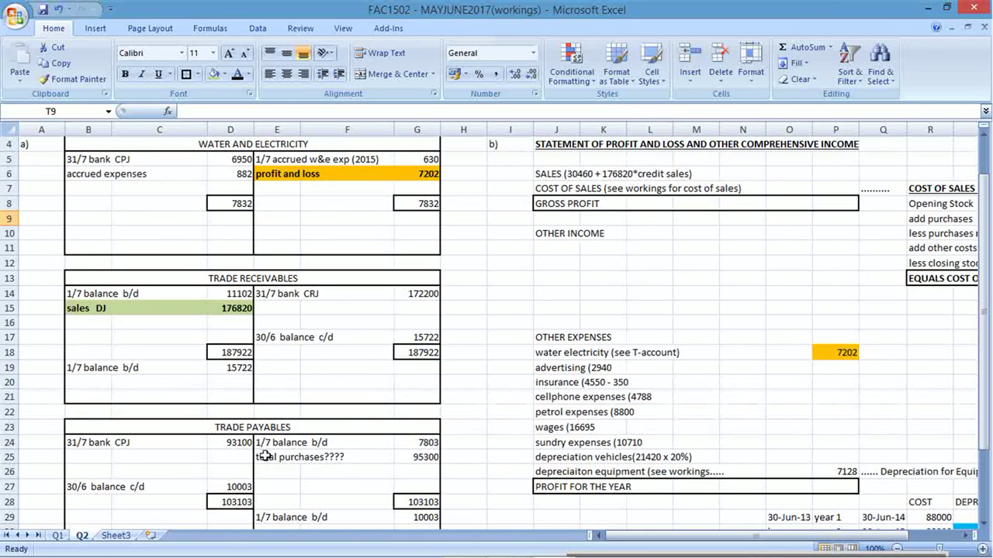
drag(264, 457, 415, 456)
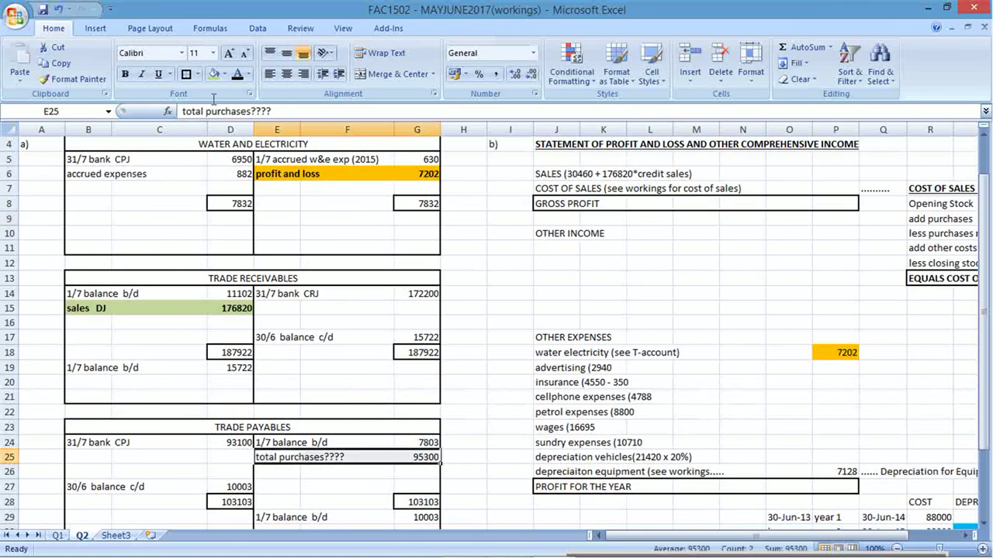
click(225, 74)
click(288, 183)
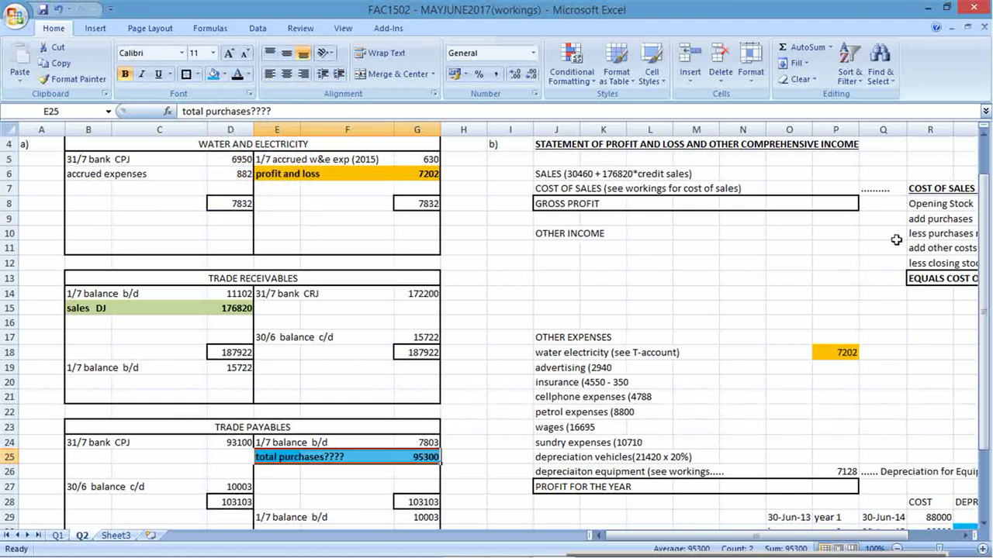
Fill the add purchases row R9:T9 with the same blue and link T9 to the total purchases amount in G25
drag(923, 218, 852, 215)
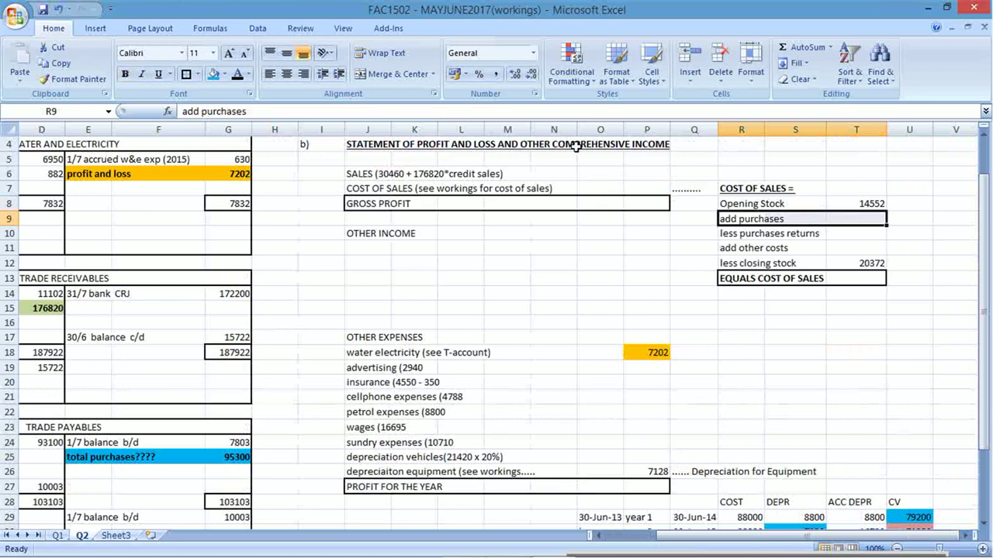
click(211, 74)
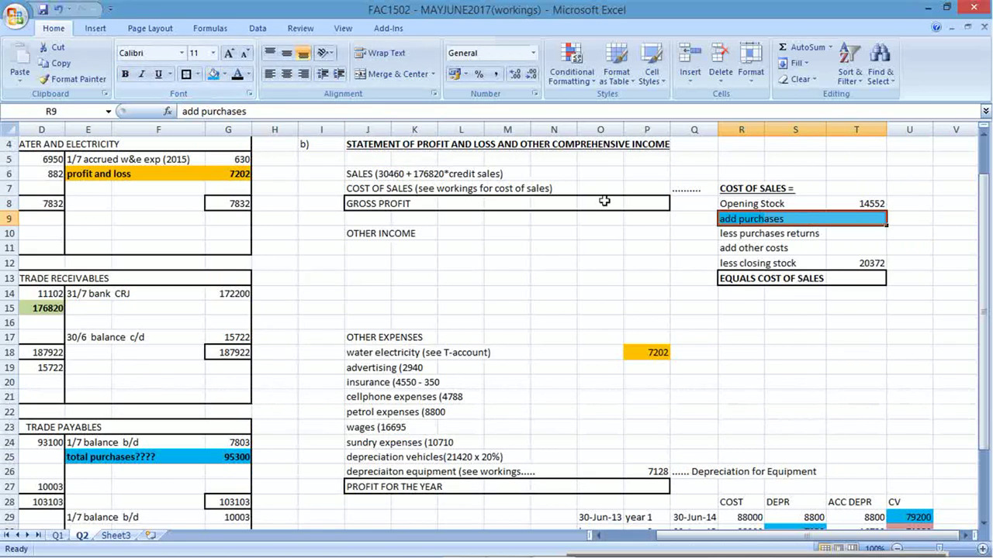
click(856, 221)
text(=)
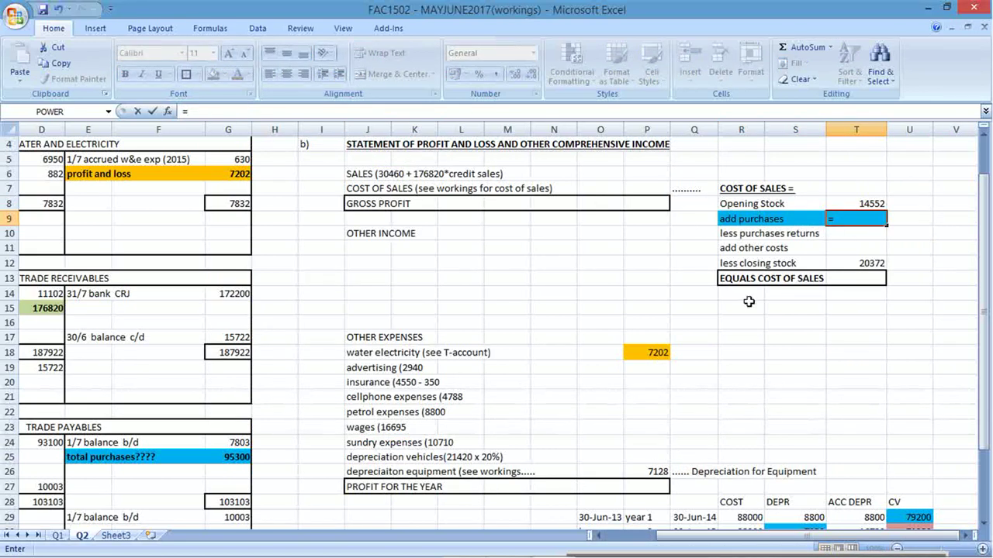
click(232, 457)
key(Return)
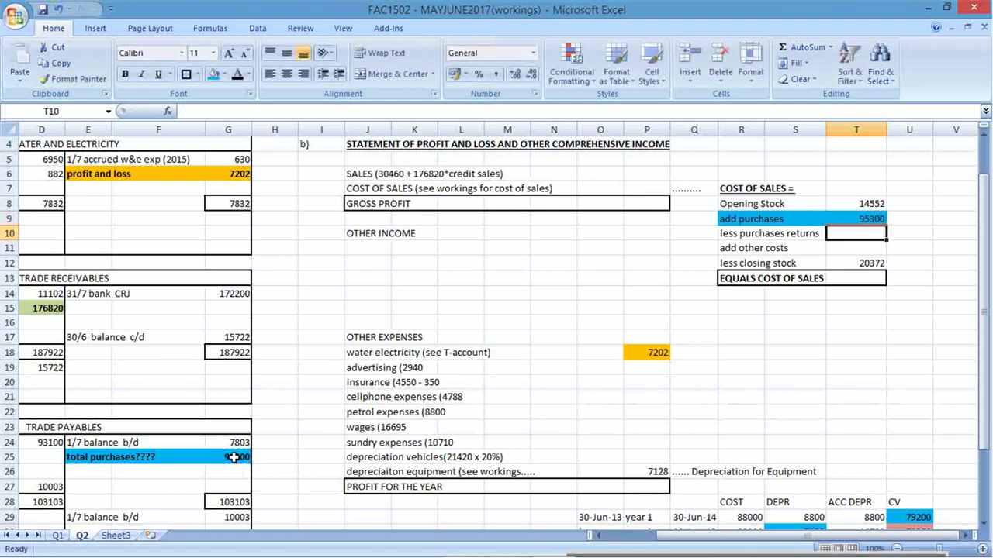
Bold the purchases amount in T9 and enter 0 for purchases returns in T10 and other costs in T11
key(Down)
text(0)
key(Return)
text(0)
key(Return)
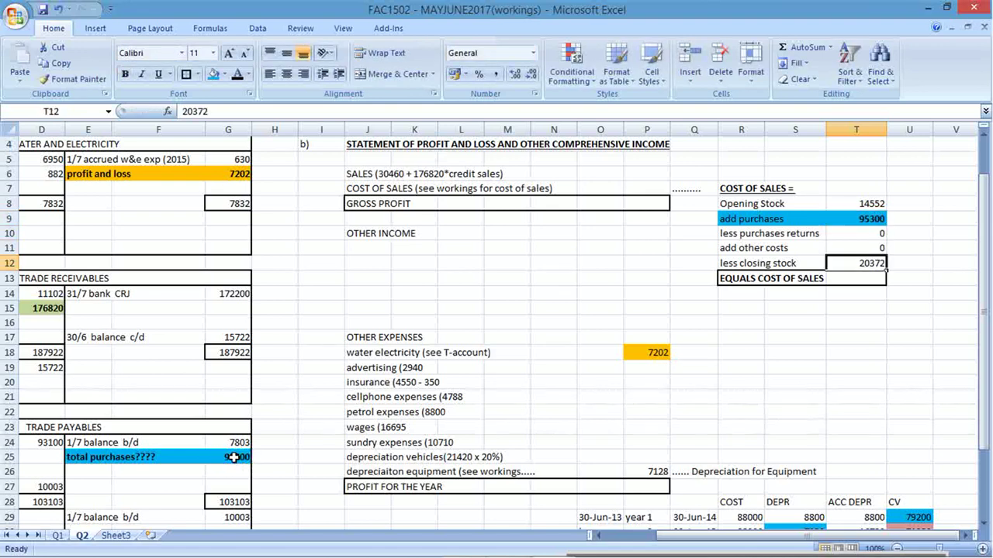
Calculate the cost of sales in T13 with the formula =T8+T9-T12
key(Return)
text(=)
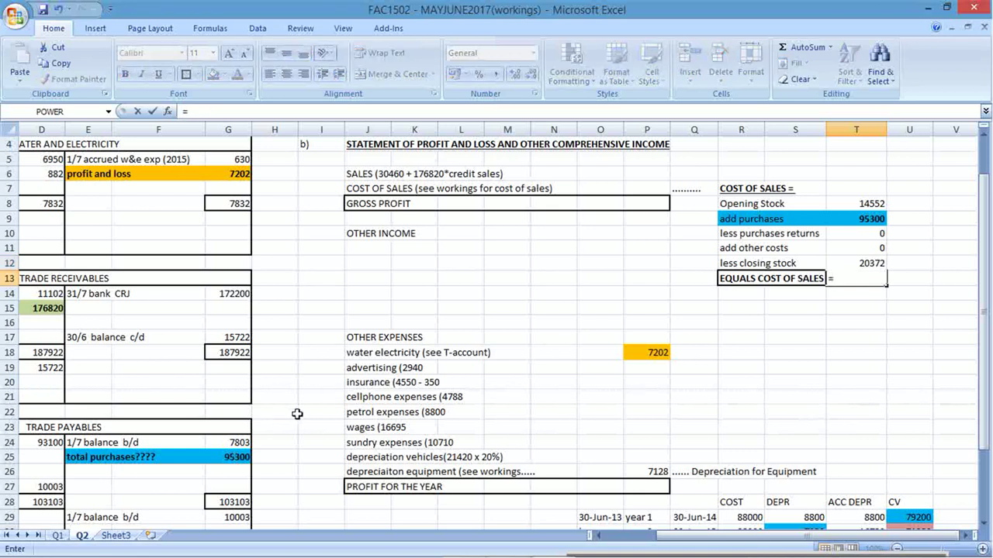
click(862, 201)
text(+)
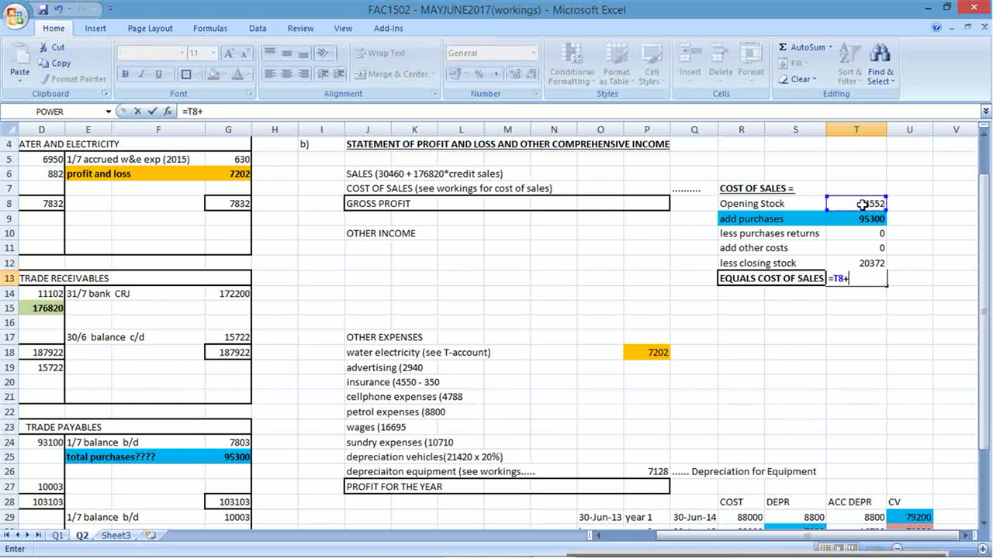
click(864, 219)
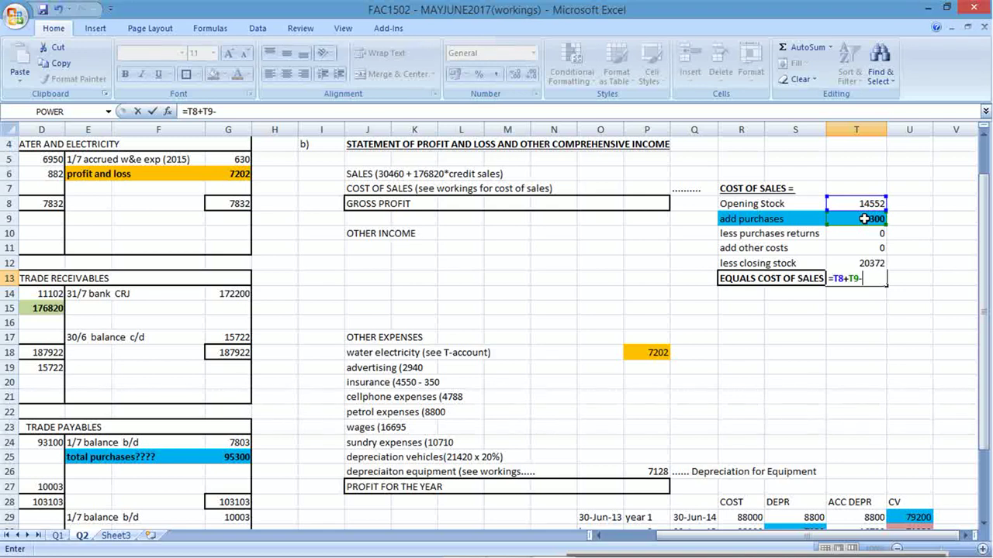
text(-)
click(867, 263)
key(Return)
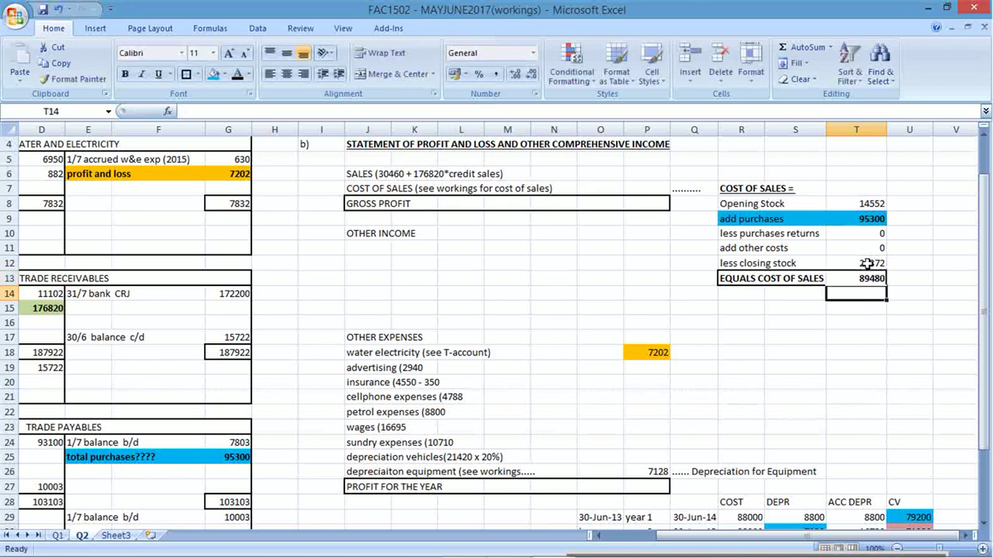
Link the cost of sales amount in P7 of the profit and loss statement to the calculated total in T13
drag(740, 281, 865, 281)
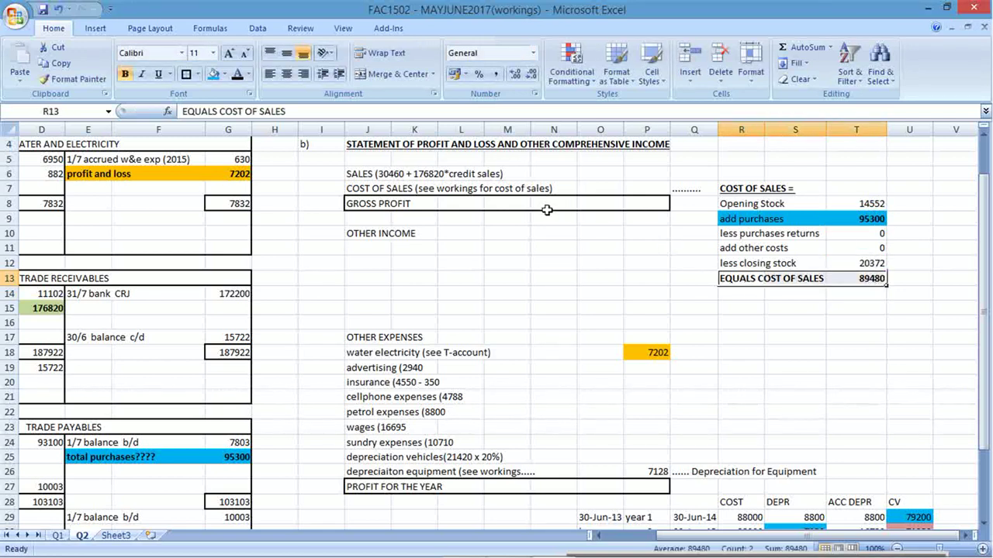
click(641, 189)
text(=)
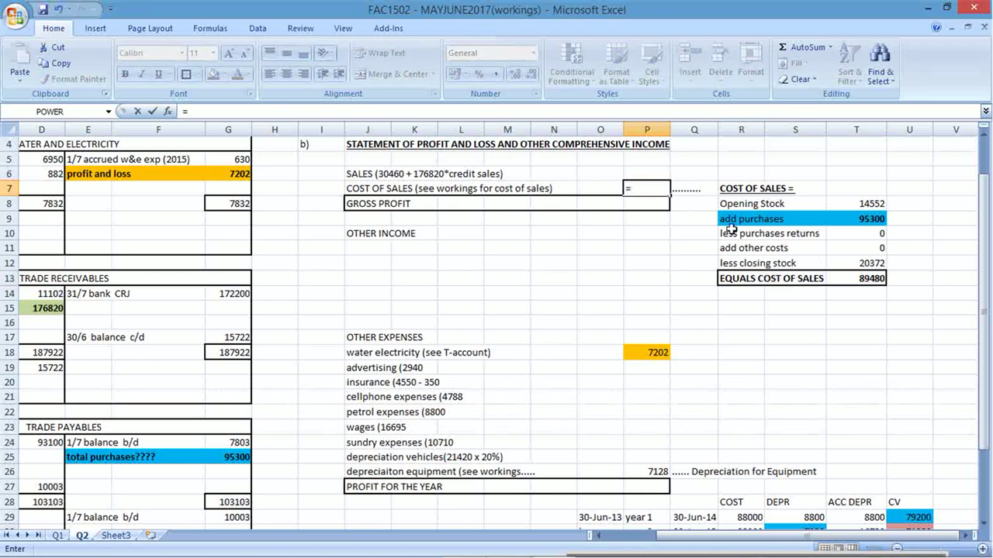
click(851, 278)
key(Return)
key(Up)
key(Left)
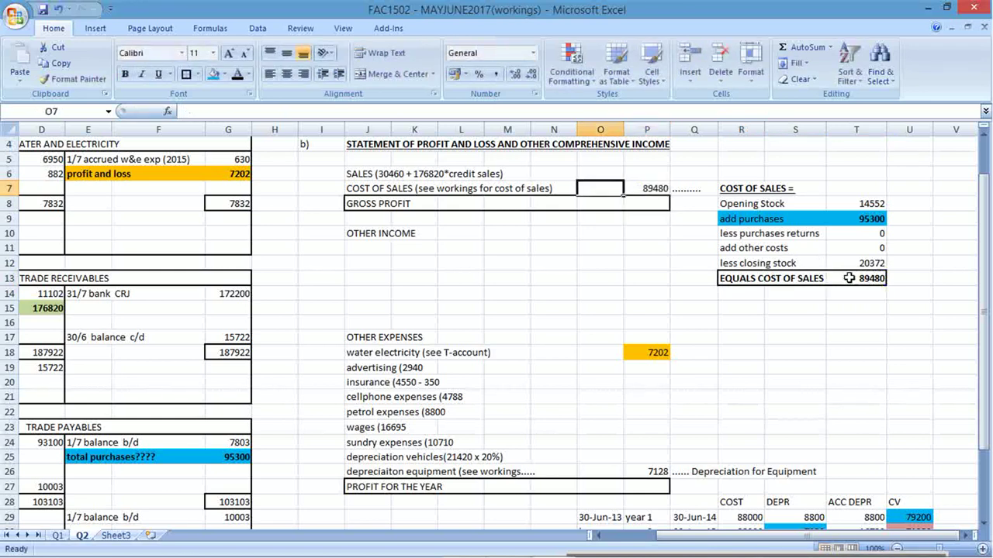
Copy 30460 + 176820 from the SALES label in J6 and use it as a formula for the sales amount in P6
key(Left)
key(Left)
key(Left)
key(Left)
key(Left)
key(Up)
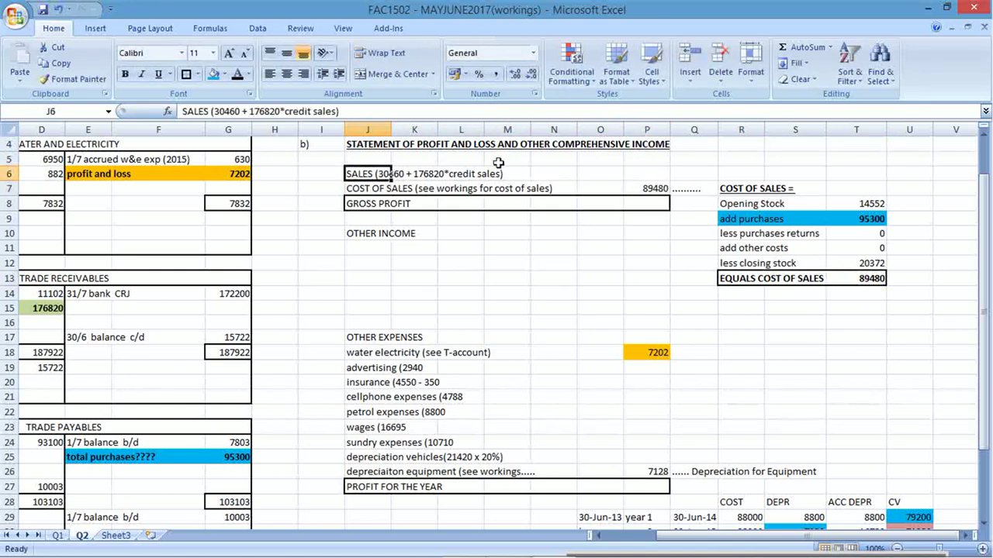
drag(215, 111, 281, 111)
key(ctrl+c)
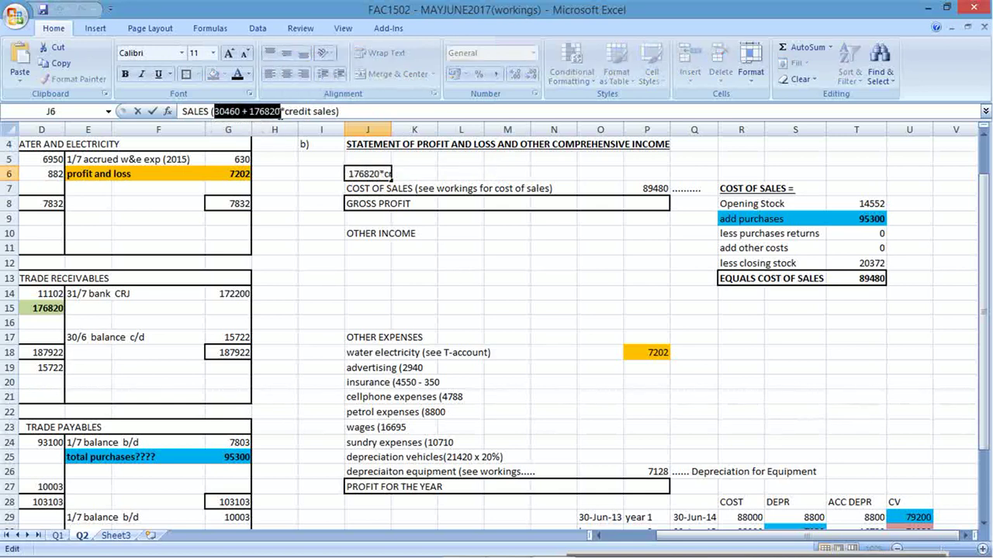
key(Return)
key(Right)
key(Right)
key(Right)
key(Right)
key(Right)
key(Up)
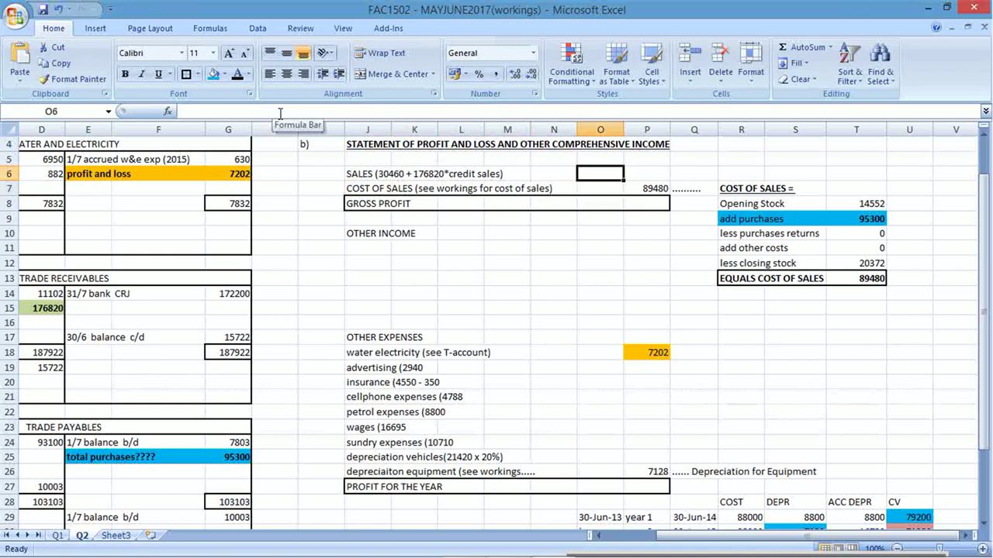
key(Right)
text(=)
key(ctrl+v)
key(Return)
key(Return)
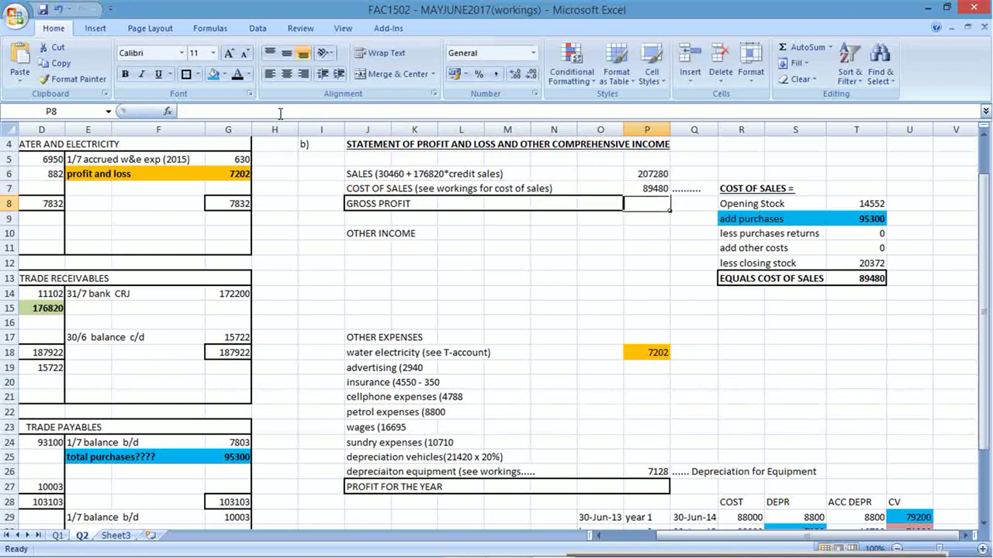
Calculate the gross profit in P8 with the formula =P6-P7 and enter 0 for other income in P10
text(=)
key(Up)
key(Up)
text(-)
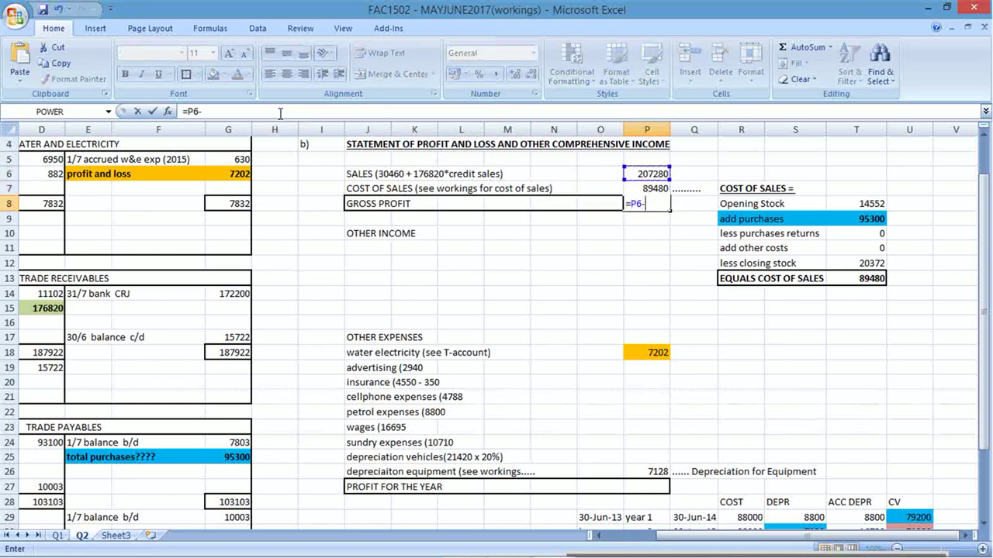
key(Up)
key(Return)
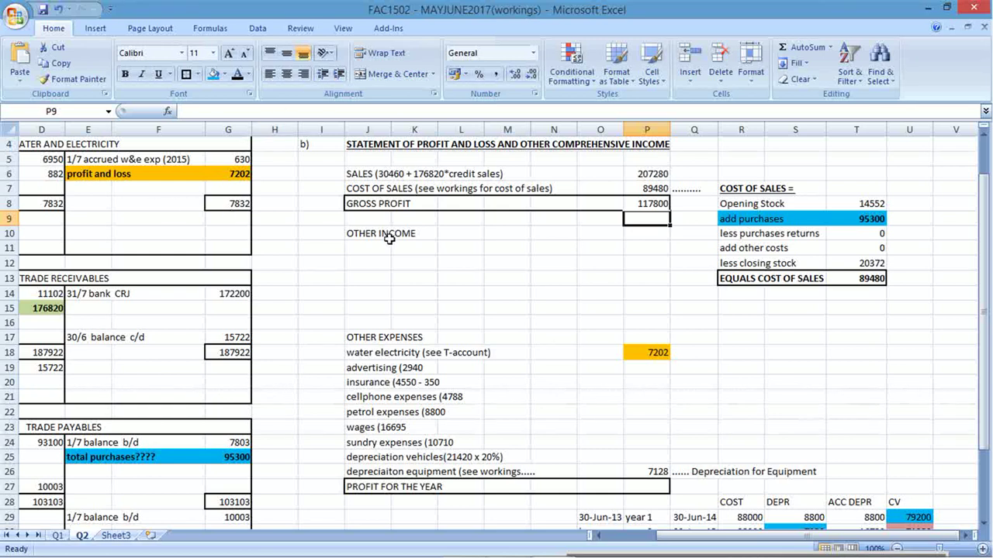
key(Down)
text(0)
key(Return)
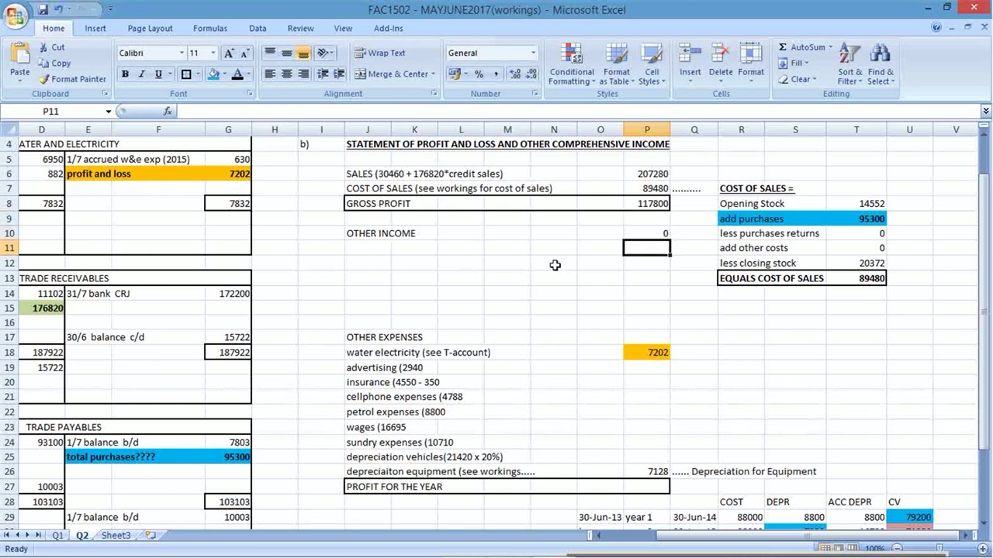
drag(392, 248, 642, 312)
click(543, 352)
click(358, 353)
drag(359, 353, 535, 372)
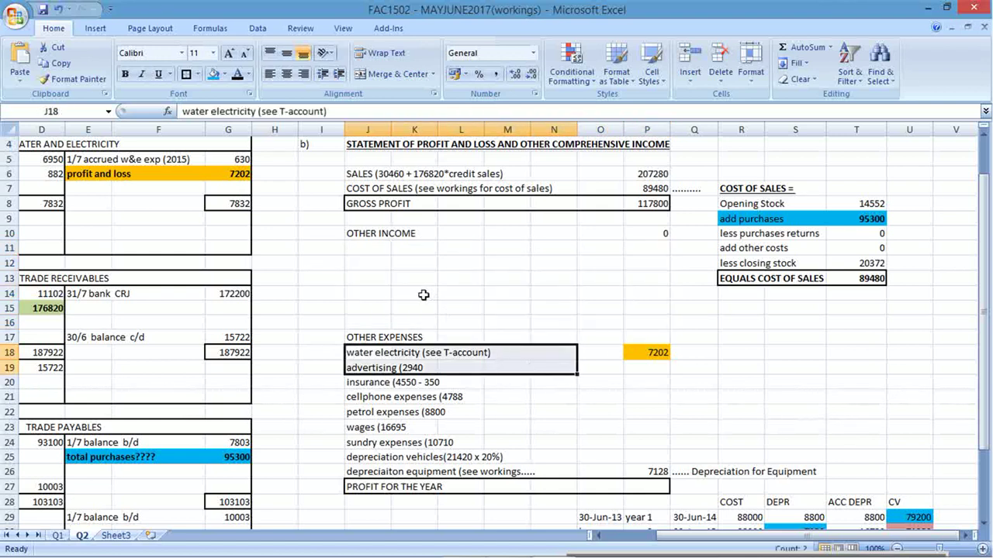
click(515, 408)
click(673, 364)
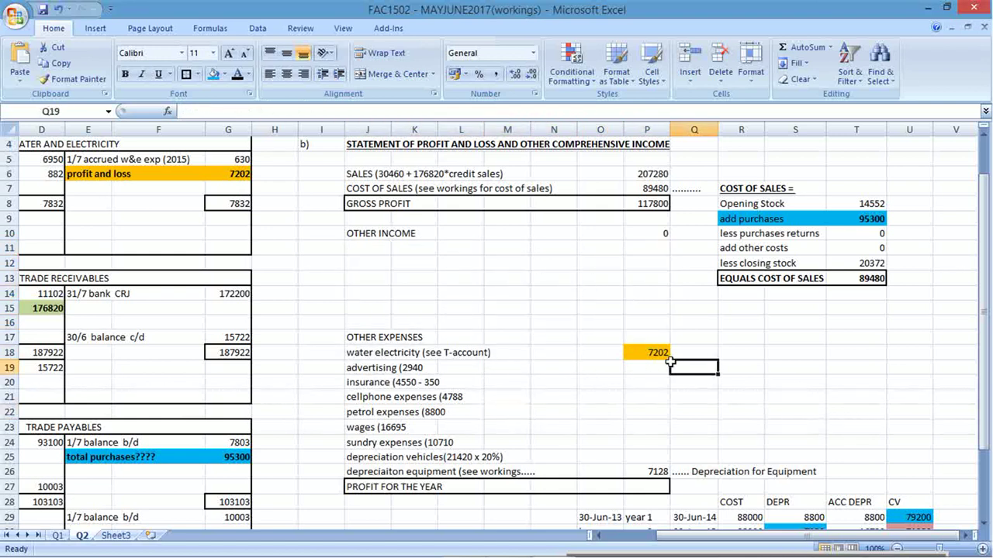
Enter 2940 as the advertising expense in P19
click(652, 370)
text(2940)
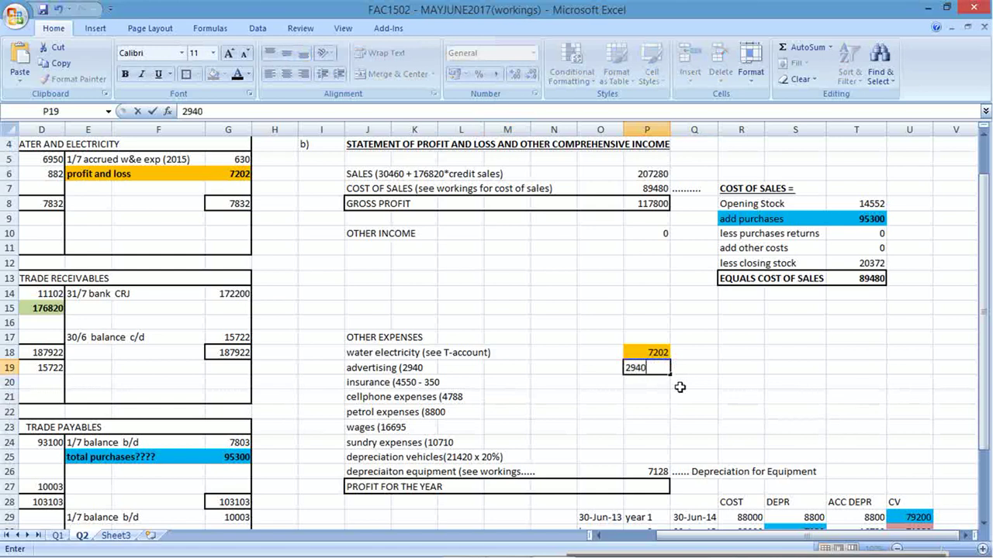
key(Return)
Copy 4550 - 350 from the insurance label in J20 and use it as a formula for the insurance expense in P20
click(369, 383)
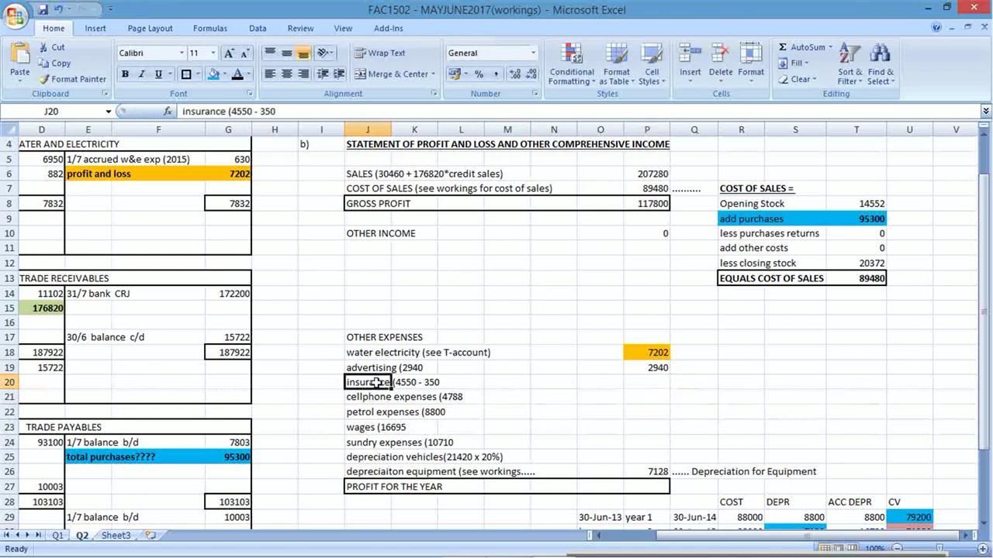
drag(276, 111, 233, 111)
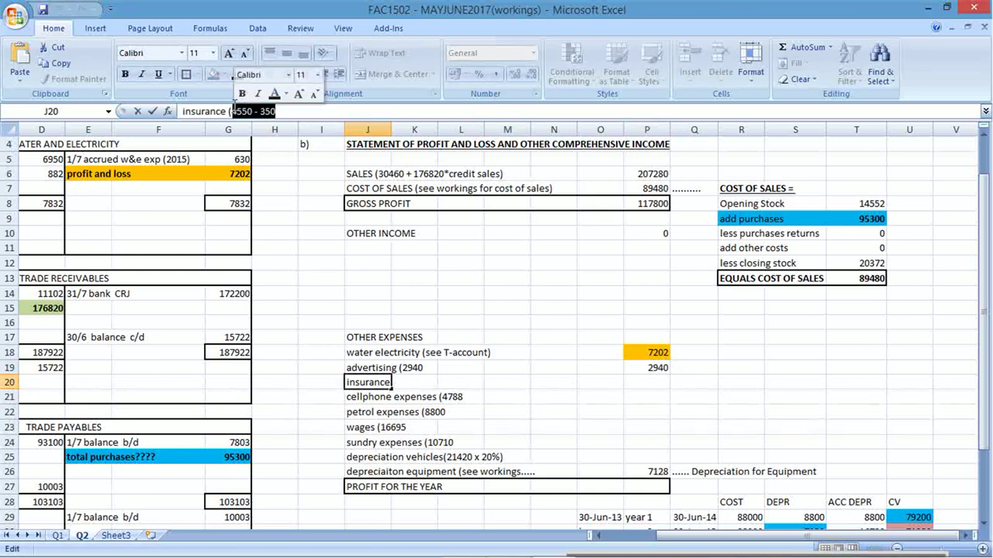
key(Return)
key(Up)
key(Right)
key(Right)
key(Right)
key(Right)
key(Right)
key(Right)
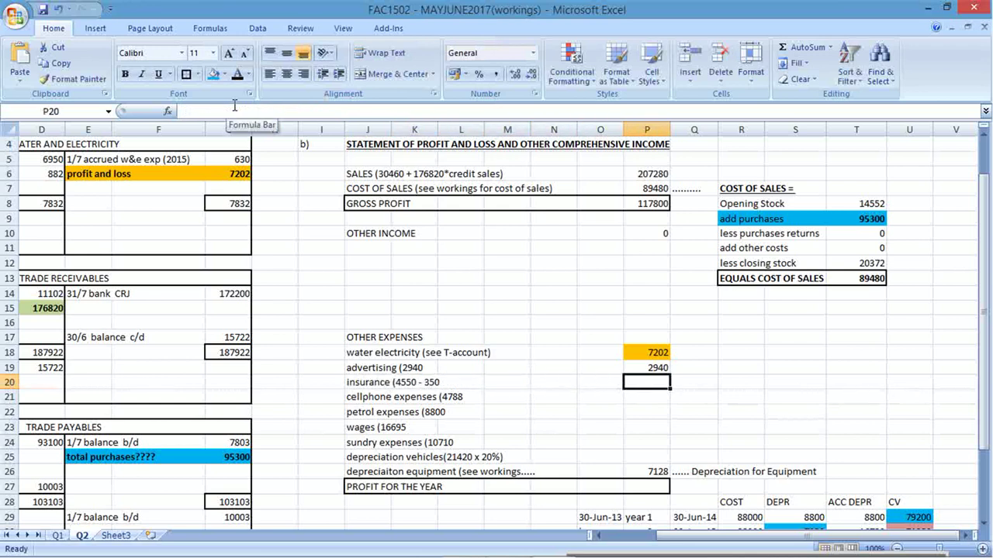
text(=)
key(ctrl+v)
key(Return)
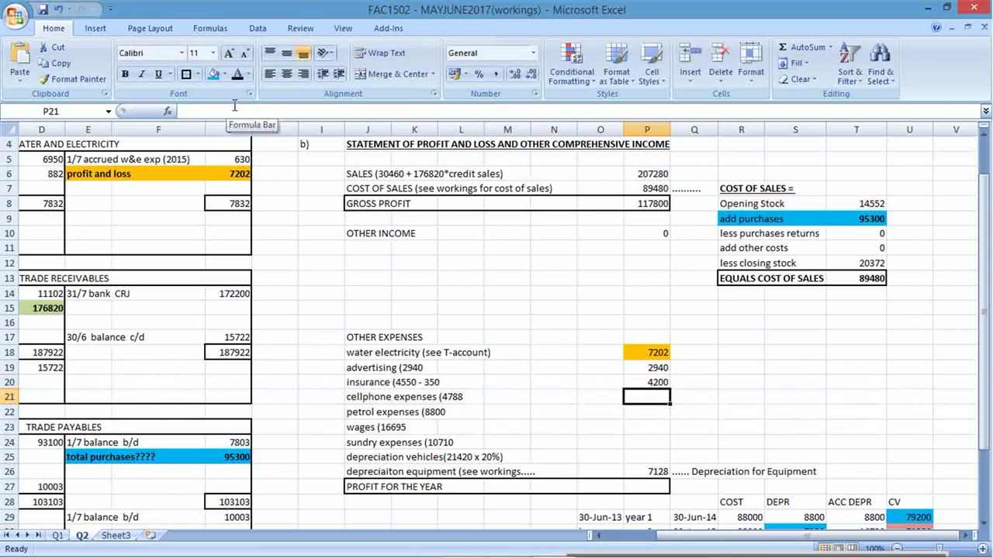
Enter the expenses in P21:P24: cellphone 4788, petrol 8800, wages 16695 and sundry expenses 10710
text(4788)
key(Return)
text(8800)
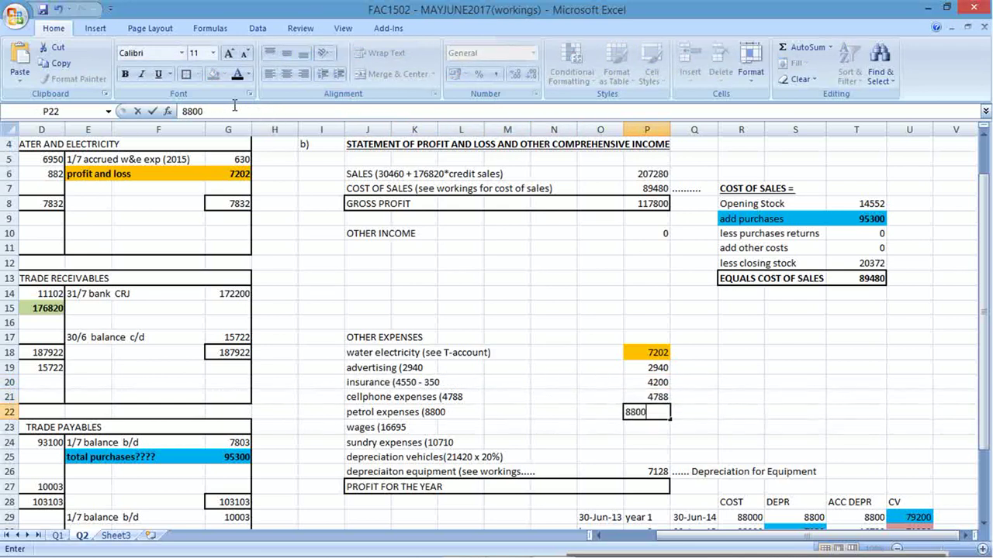
key(Return)
text(1669)
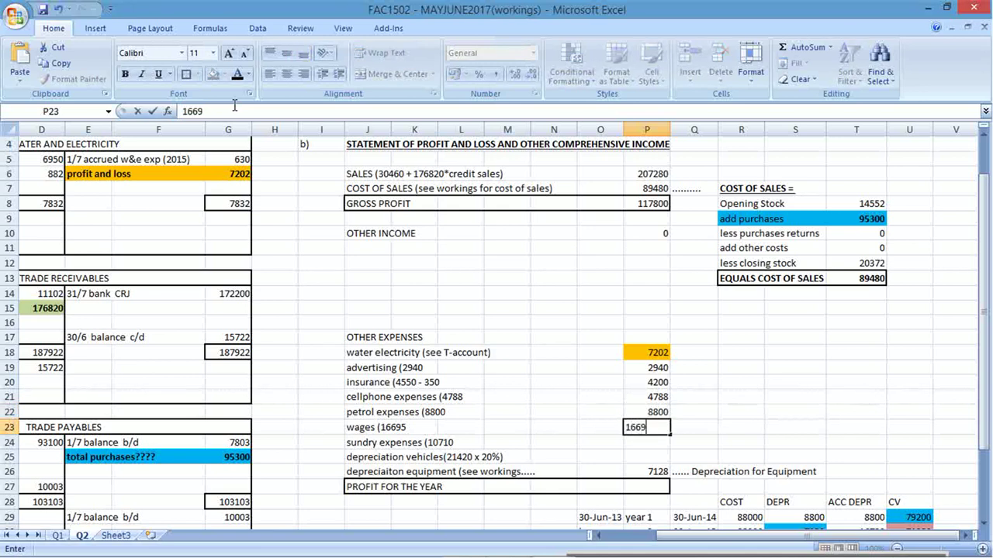
text(5)
key(Return)
text(10710)
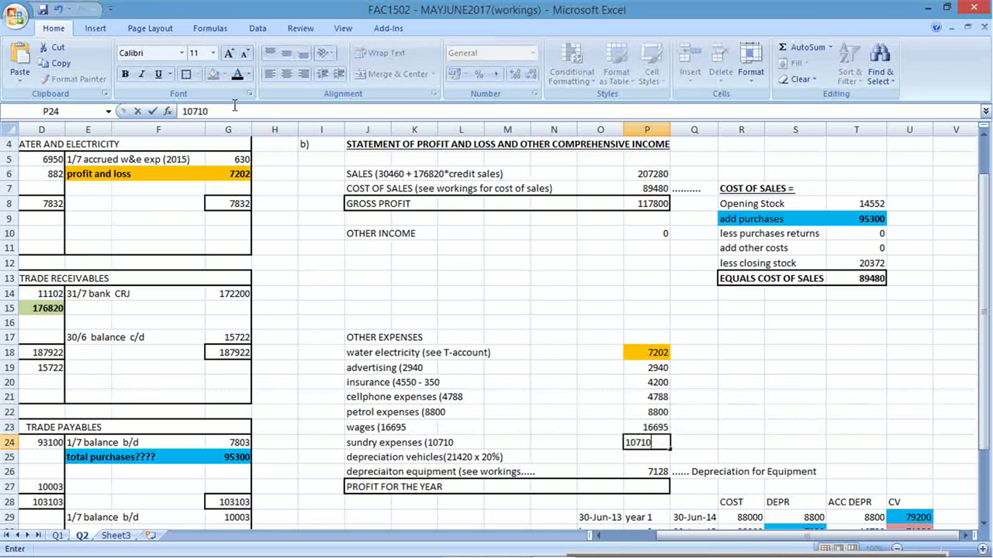
key(Return)
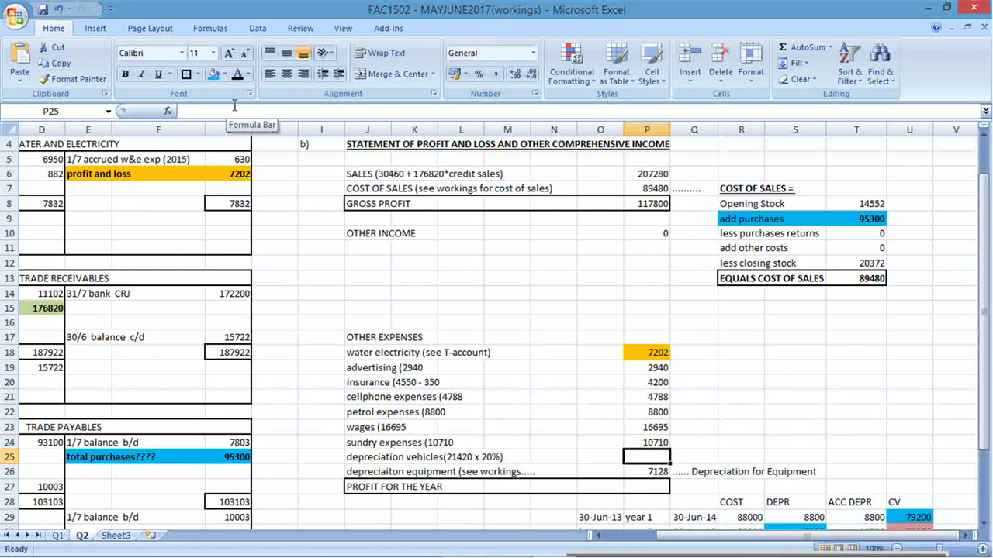
Calculate the vehicle depreciation in P25 with the formula =21420*,2
text(=21)
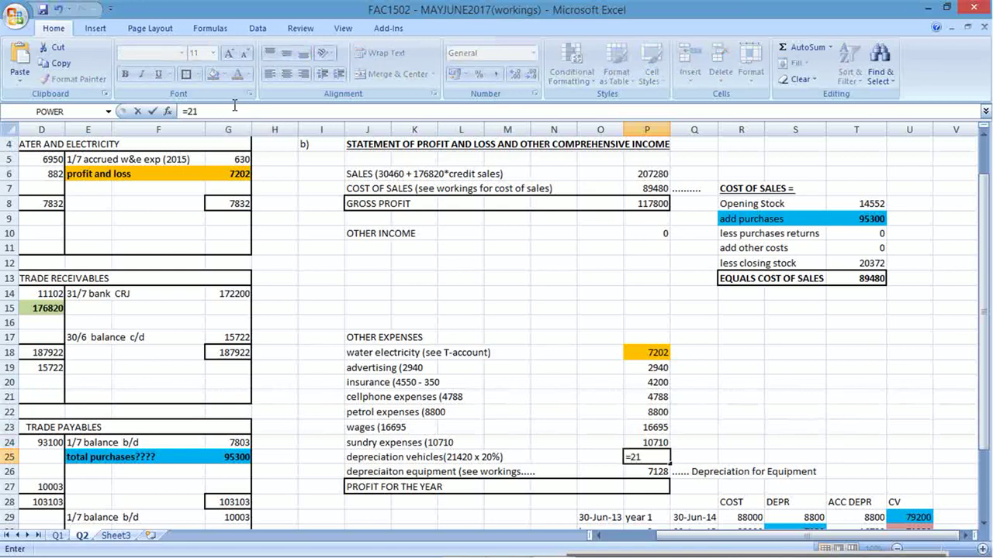
text(420*,2)
key(Return)
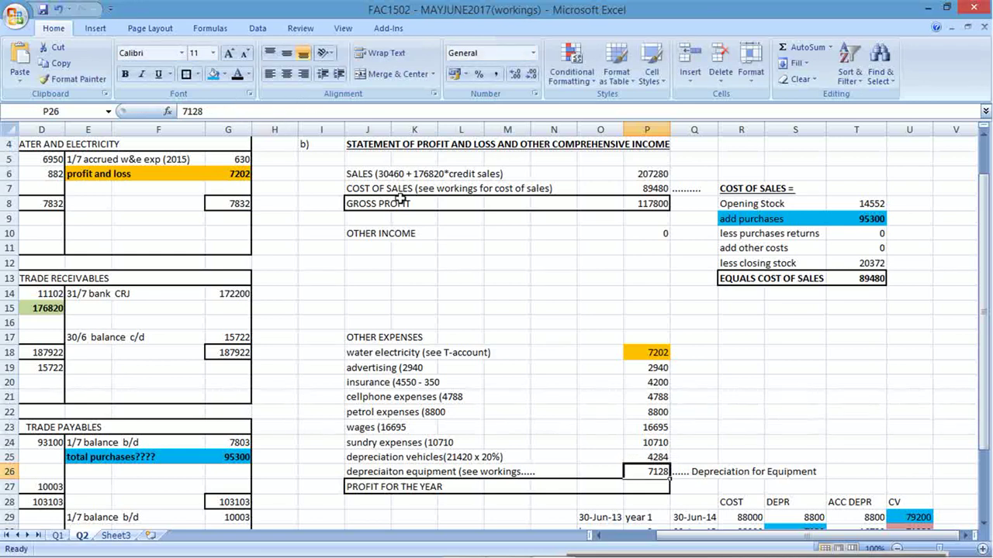
Format the OTHER EXPENSES row J17:P17 with red, bold text
drag(366, 336, 666, 337)
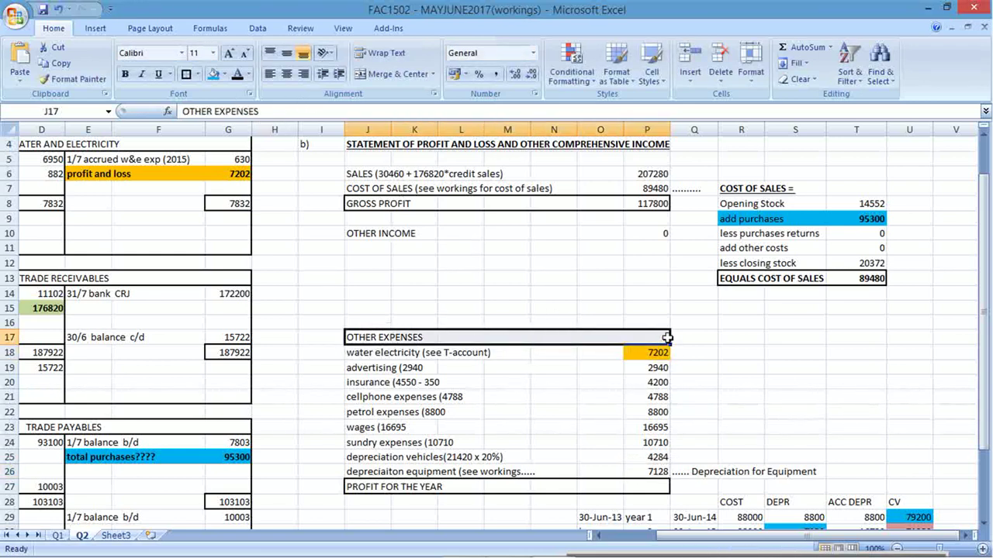
click(222, 75)
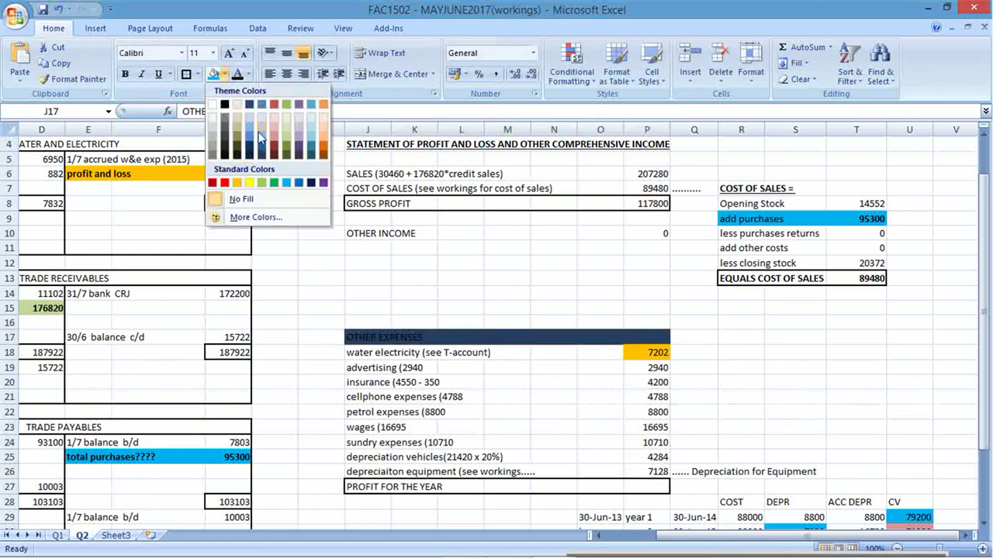
click(248, 75)
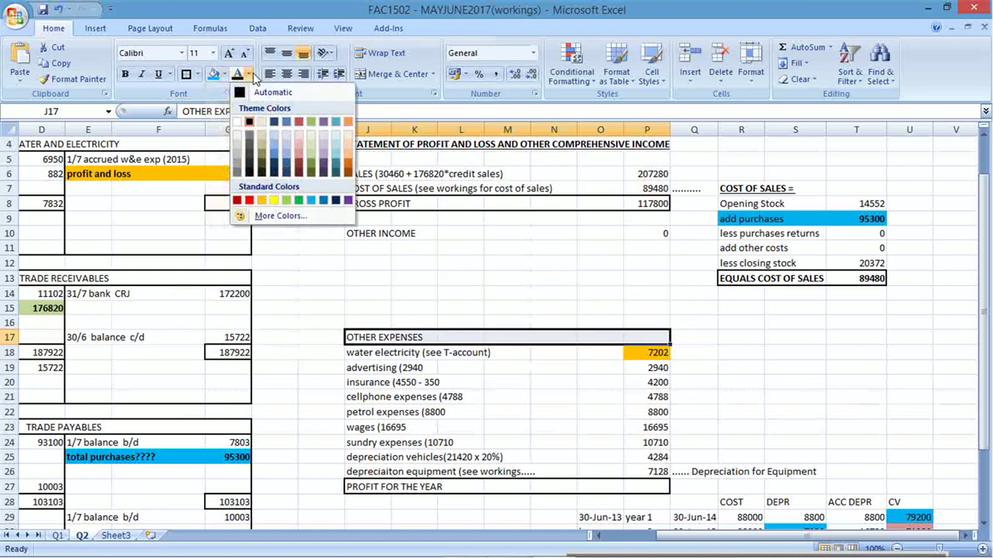
click(250, 200)
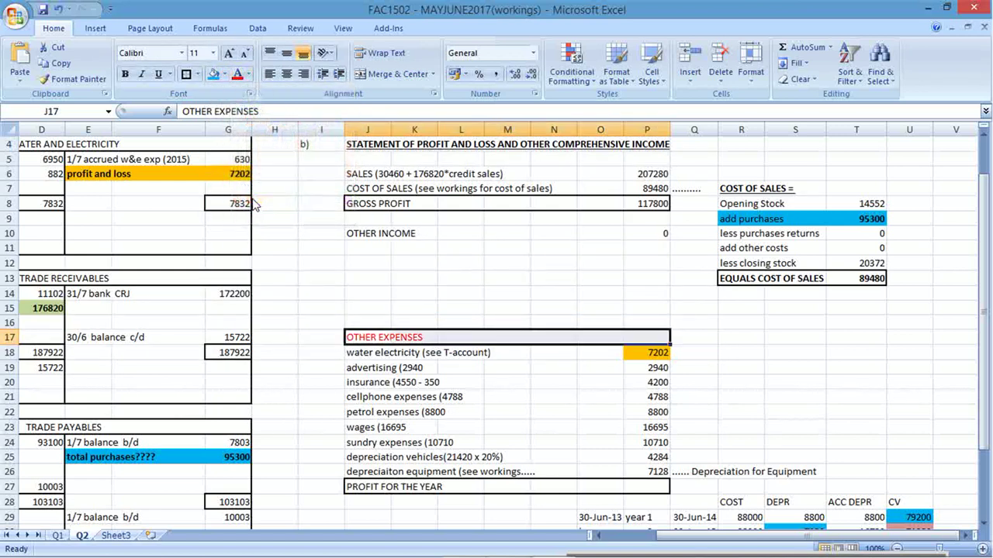
Total the other expenses in P17 with a SUM over P18:P26
click(647, 335)
text(=sum()
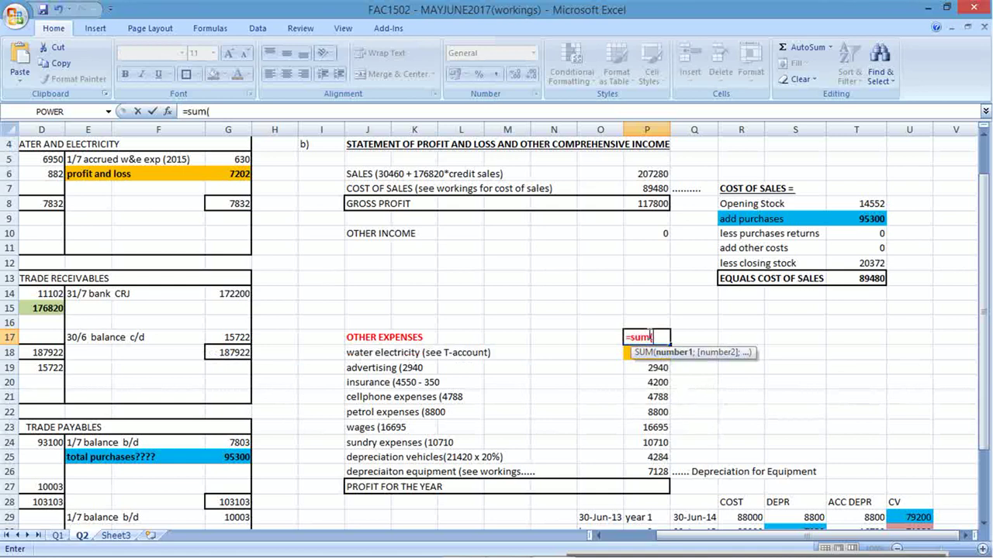
drag(647, 468, 648, 355)
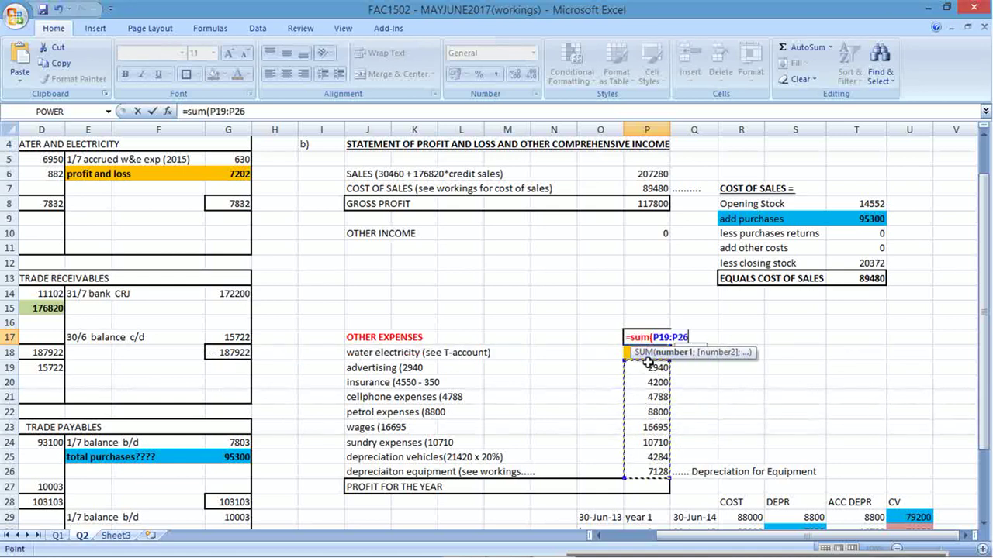
key(Return)
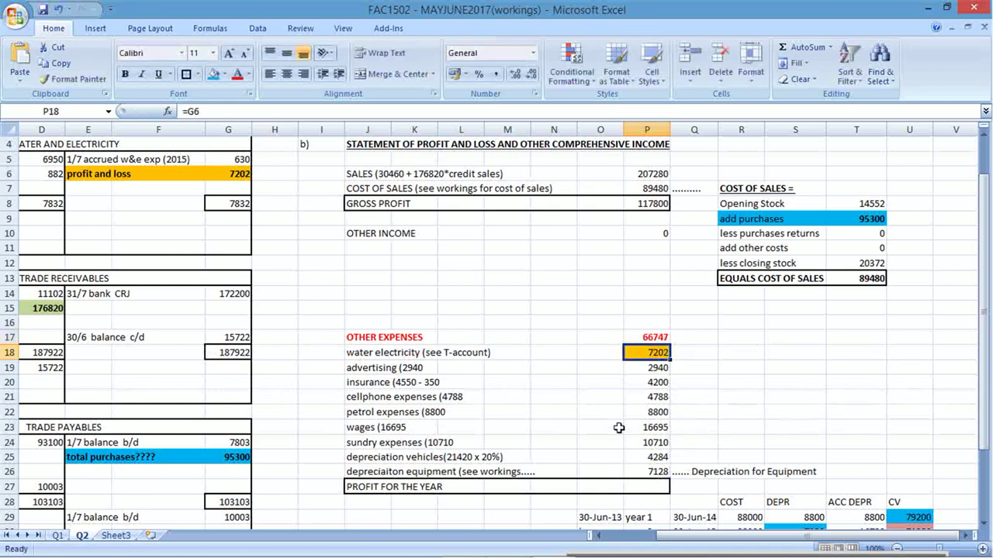
Calculate the profit for the year in P27 with the formula =P8+P10-P17 and bold the row J27:P27
click(655, 483)
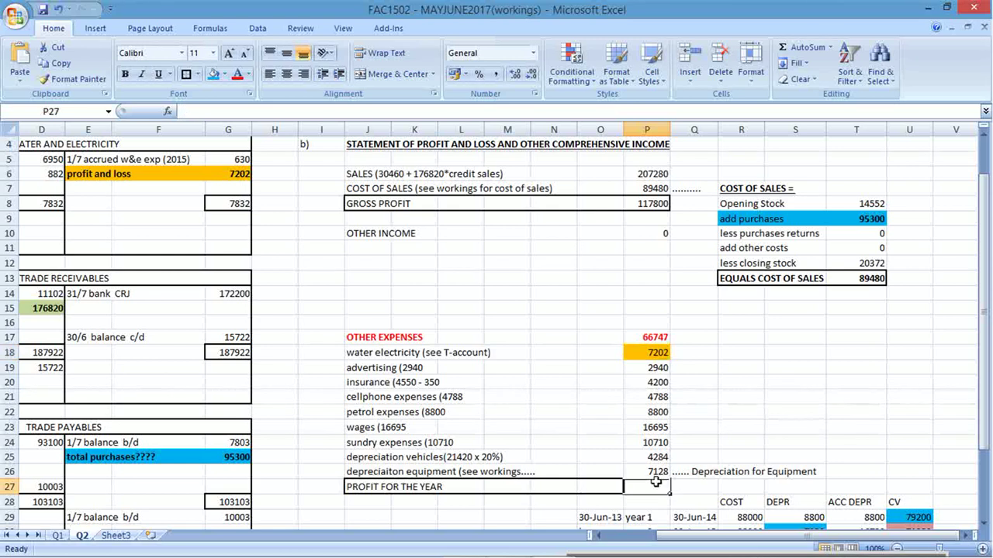
text(=)
click(657, 204)
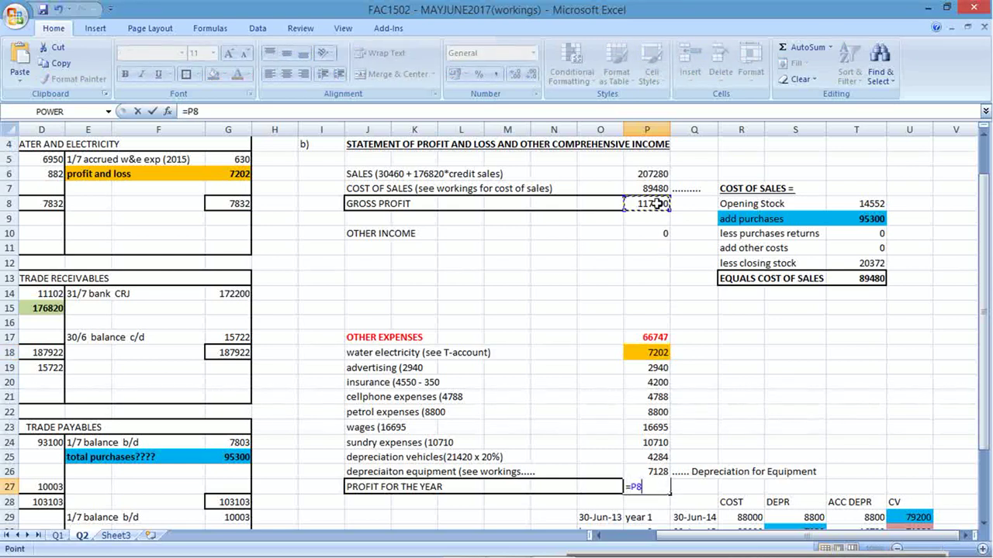
text(+)
click(655, 232)
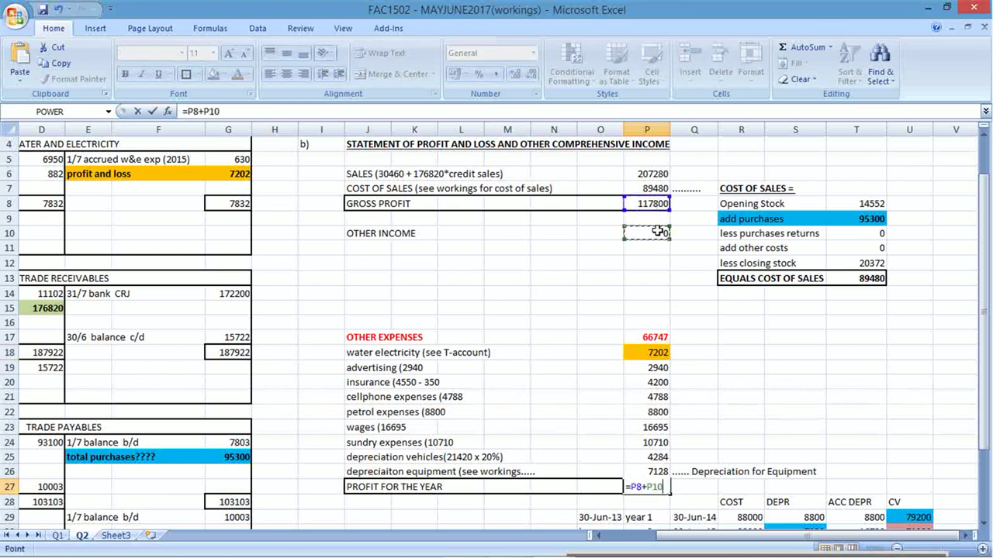
text(-)
click(651, 336)
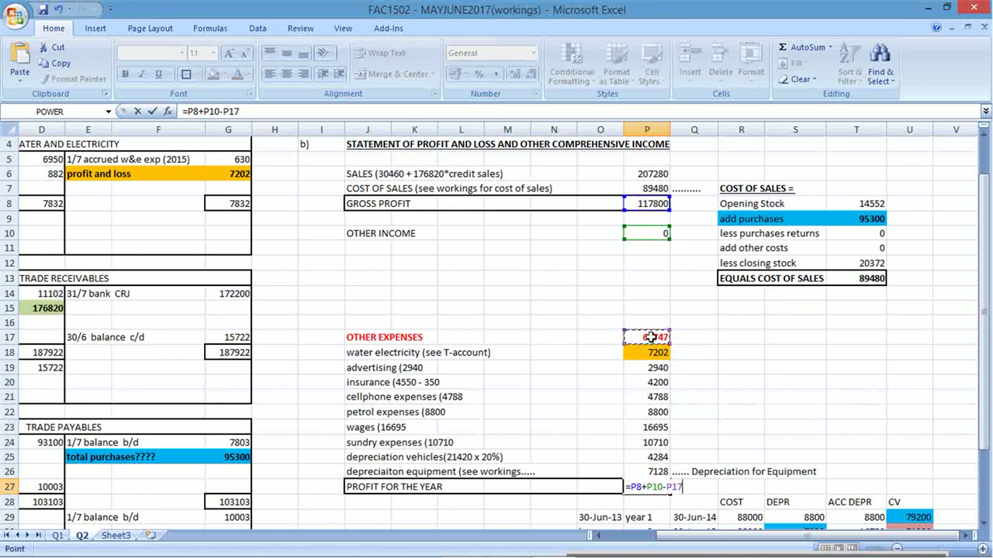
key(Return)
drag(374, 484, 643, 482)
key(ctrl+b)
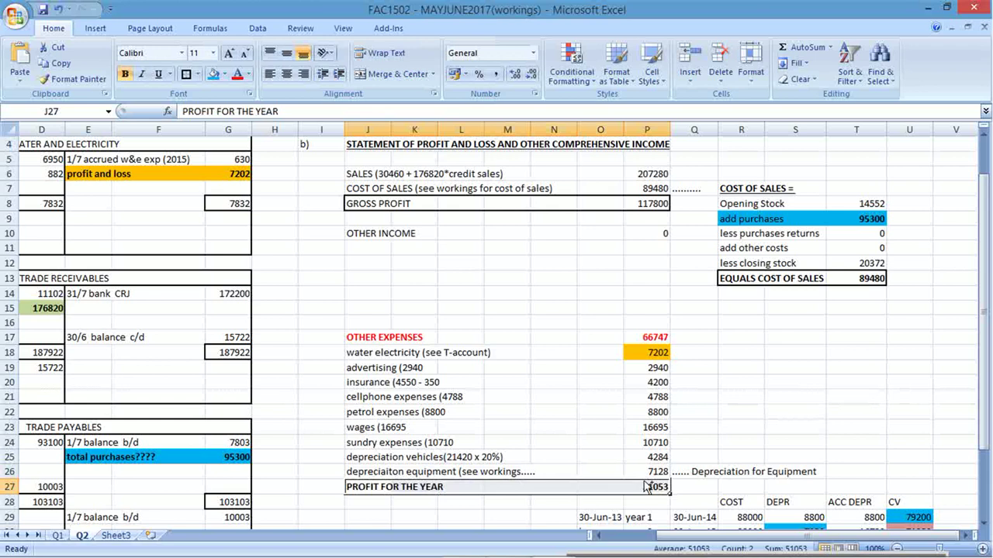
Return to cell A1 of the Q2 sheet and save the workbook
click(177, 228)
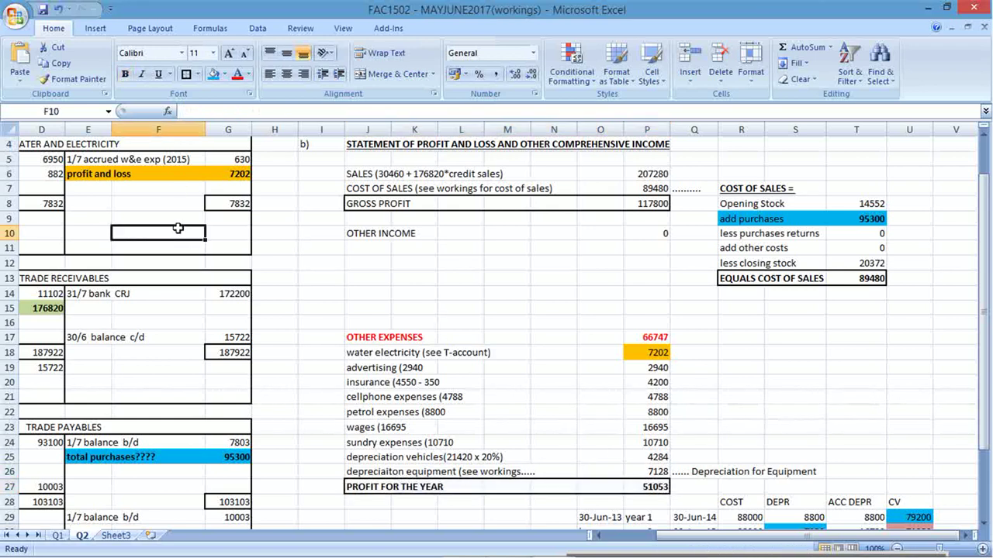
key(Left)
key(Left)
key(Left)
key(Left)
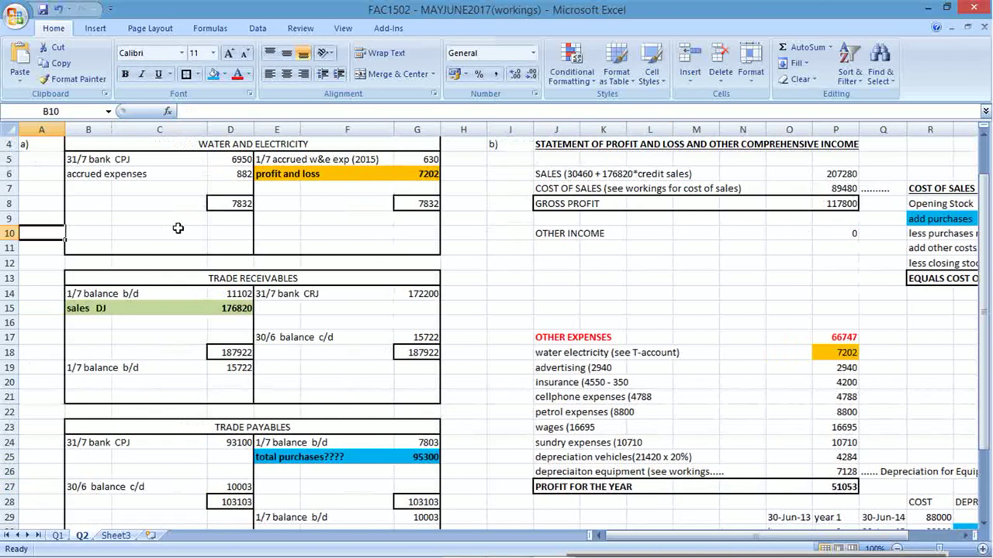
key(Up)
key(Up)
key(Up)
key(Up)
key(Up)
key(Up)
key(Up)
key(Up)
key(Up)
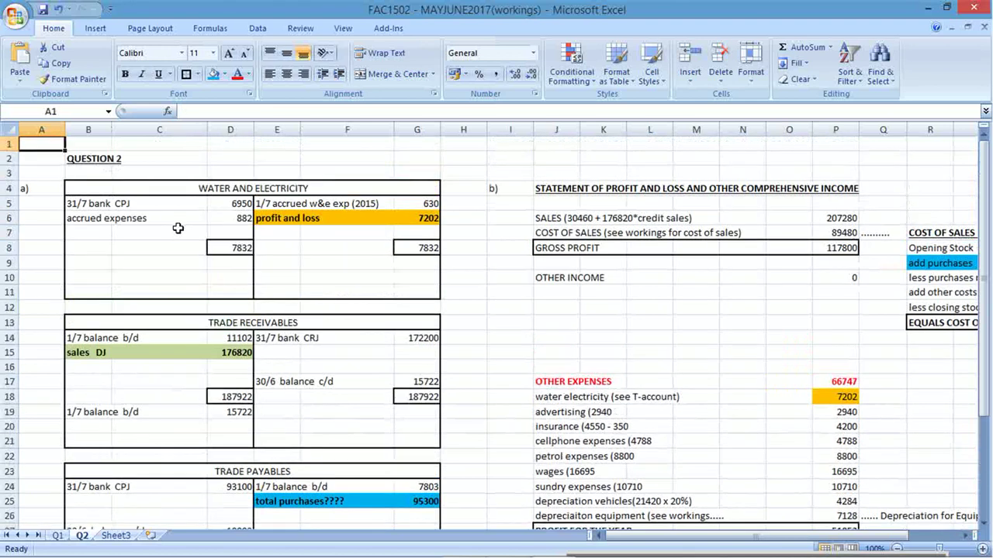
click(44, 12)
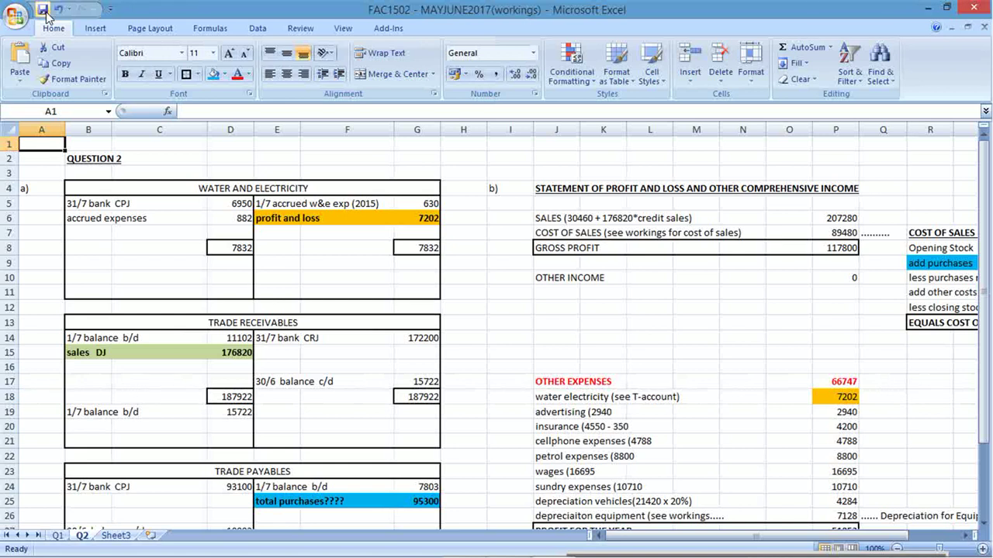
Review the Q2 workings from the T-accounts across to the equipment depreciation table, and select the total purchases entry in E25:G25
key(Down)
key(Down)
key(Down)
key(Down)
key(Down)
key(Down)
key(Down)
key(Down)
key(Down)
key(Down)
key(Down)
key(Down)
key(Down)
key(Down)
key(Down)
key(Down)
key(Down)
key(Down)
key(Down)
key(Down)
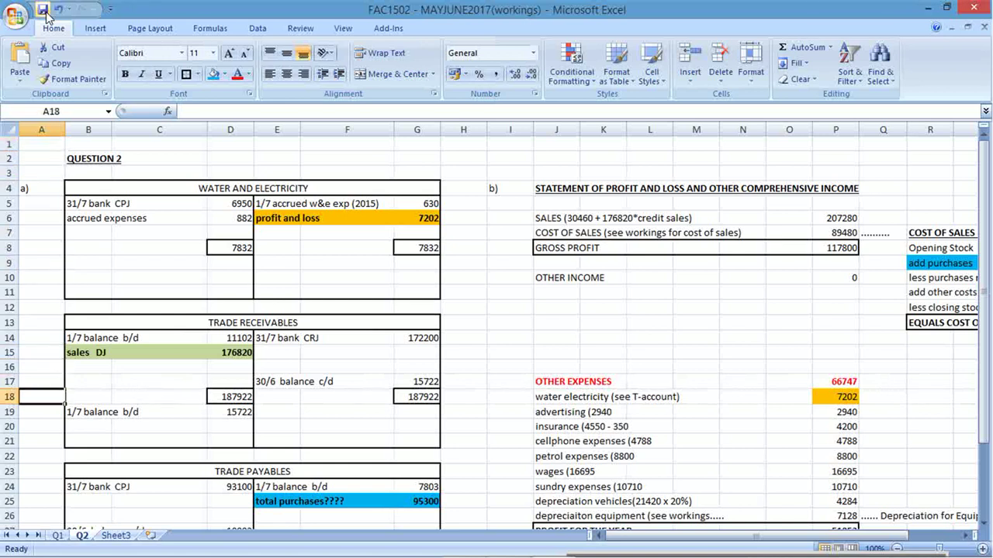
key(Down)
key(Down)
key(Down)
key(Down)
key(Down)
key(Down)
key(Down)
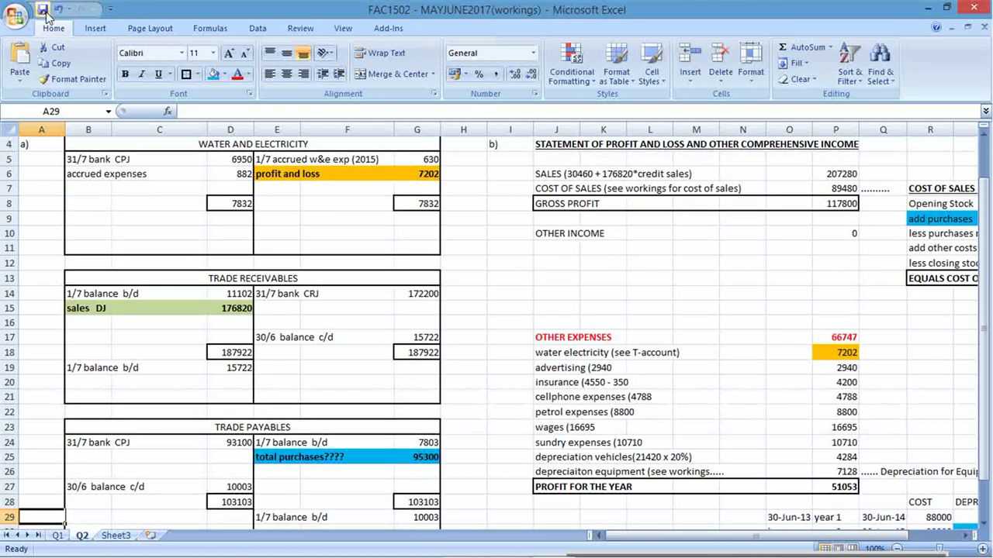
key(Right)
key(Right)
key(Right)
key(Right)
key(Right)
key(Right)
key(Right)
key(Right)
key(Right)
key(Right)
key(Right)
key(Right)
key(Right)
key(Right)
key(Right)
key(Right)
key(Right)
key(Right)
key(Right)
key(Right)
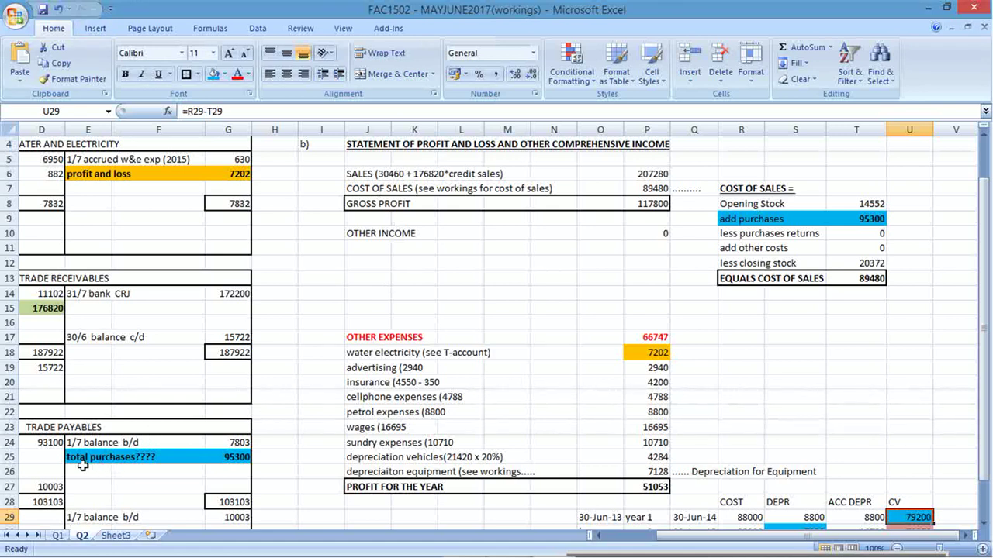
drag(81, 459, 221, 459)
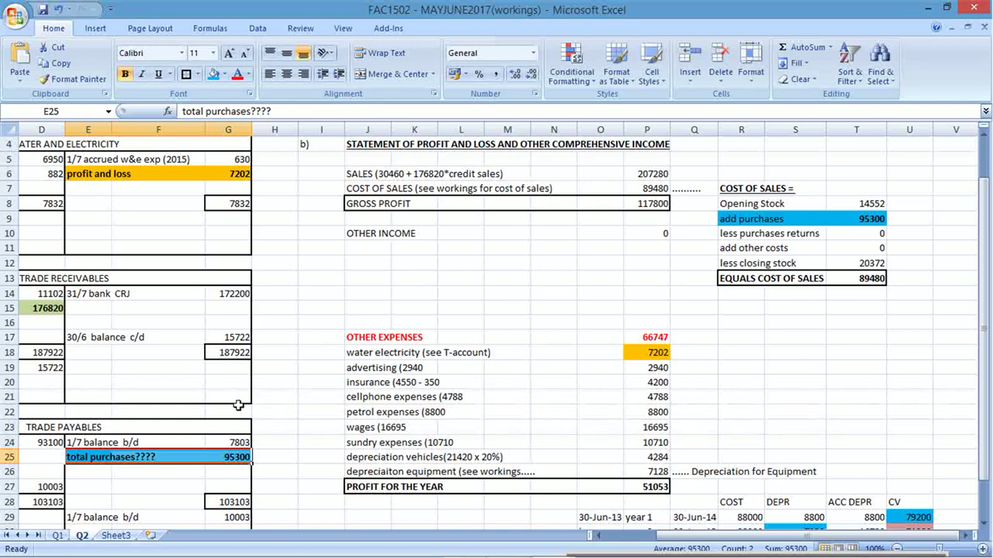
Switch to the exam paper PDF in Acrobat Reader and handwrite a circled 17 followed by a plus sign below the Question 2 requirements
key(alt+Tab)
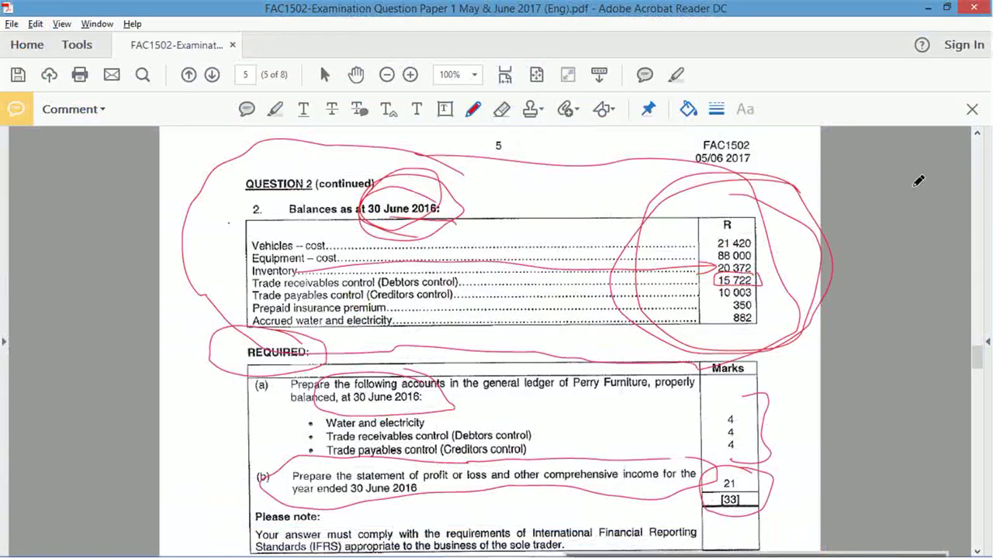
click(980, 490)
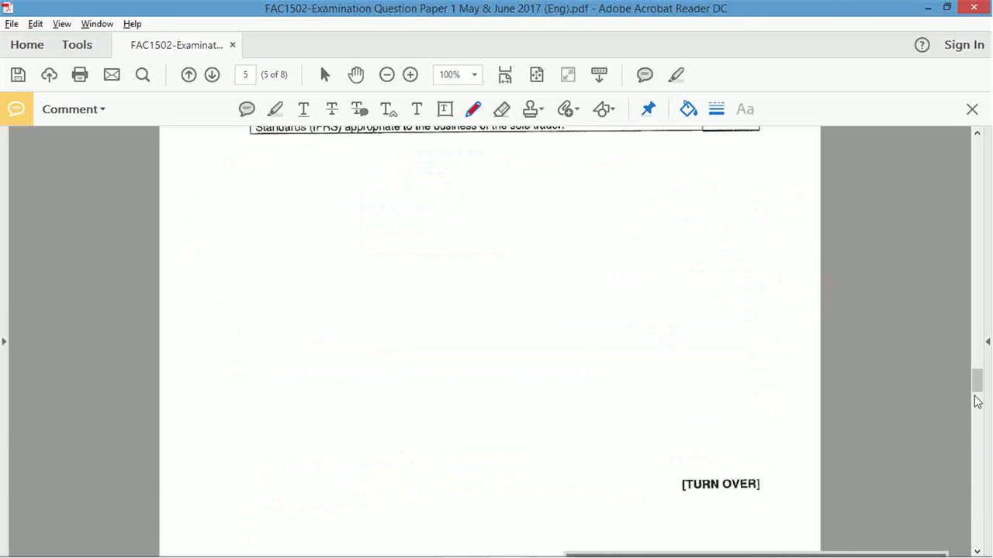
scroll(984, 133, up, 6)
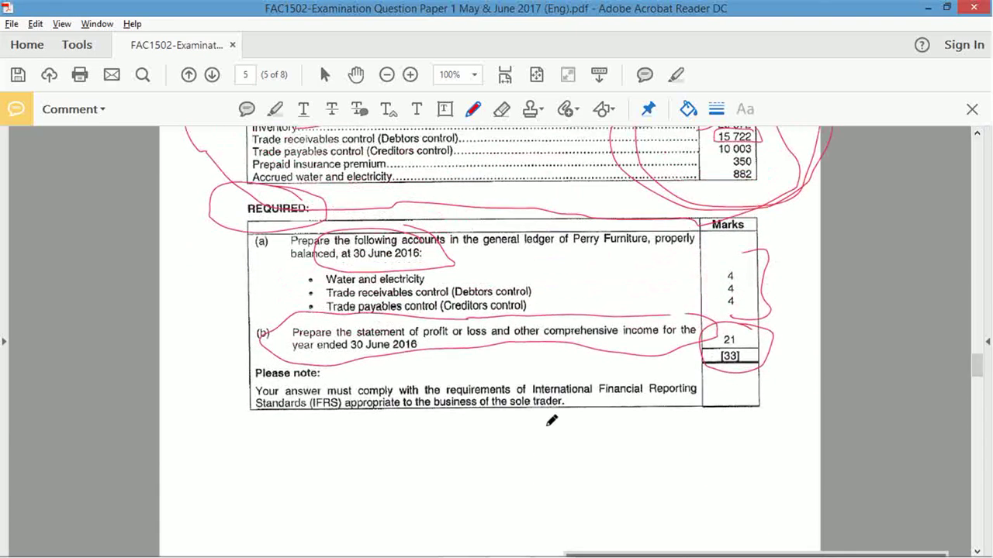
mouse_move(545, 424)
mouse_down()
mouse_move(539, 461)
mouse_move(593, 414)
mouse_move(577, 464)
mouse_up()
drag(614, 389, 597, 388)
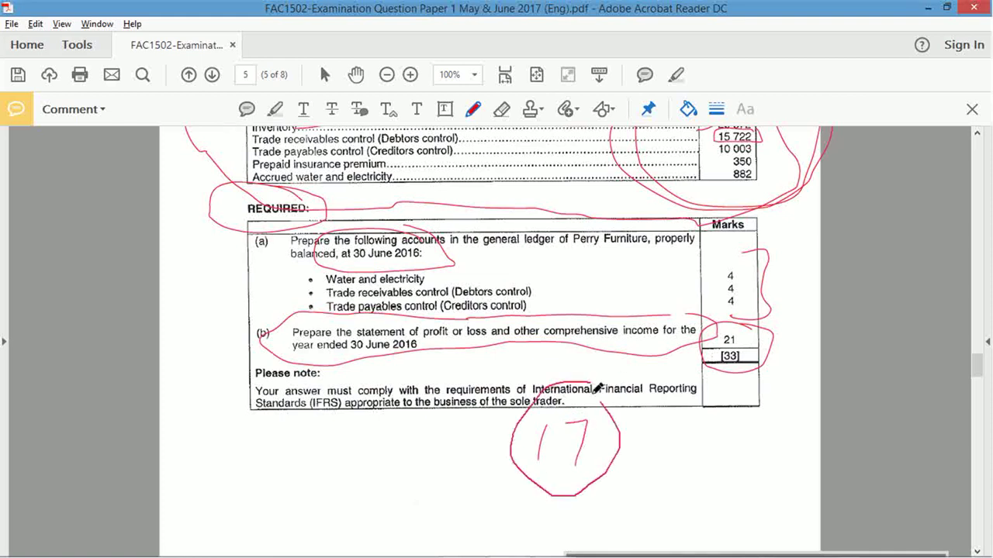
mouse_move(629, 448)
mouse_down()
mouse_move(668, 448)
mouse_move(640, 458)
mouse_up()
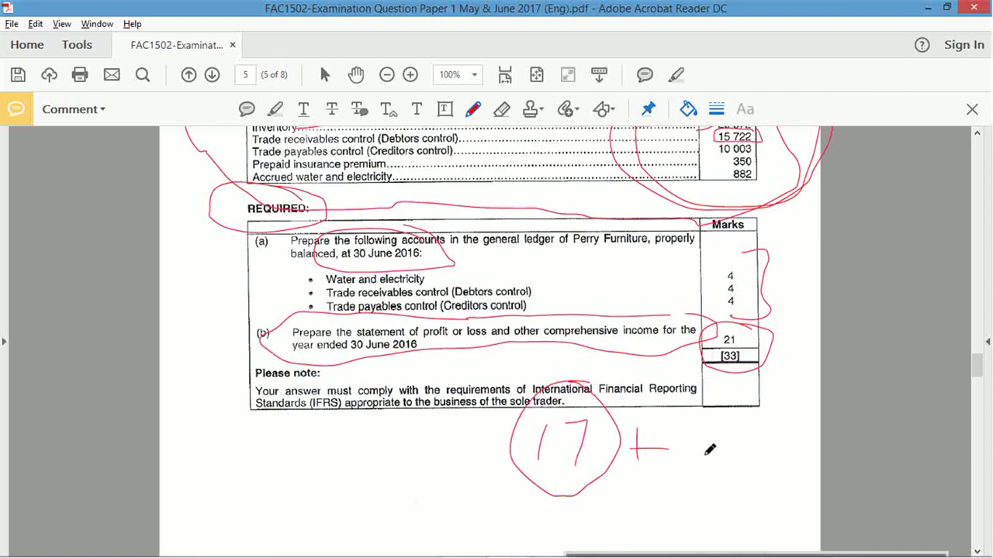
Switch back to the Excel workbook and view the T-accounts and profit and loss statement from the start of Question 2
key(alt+Tab)
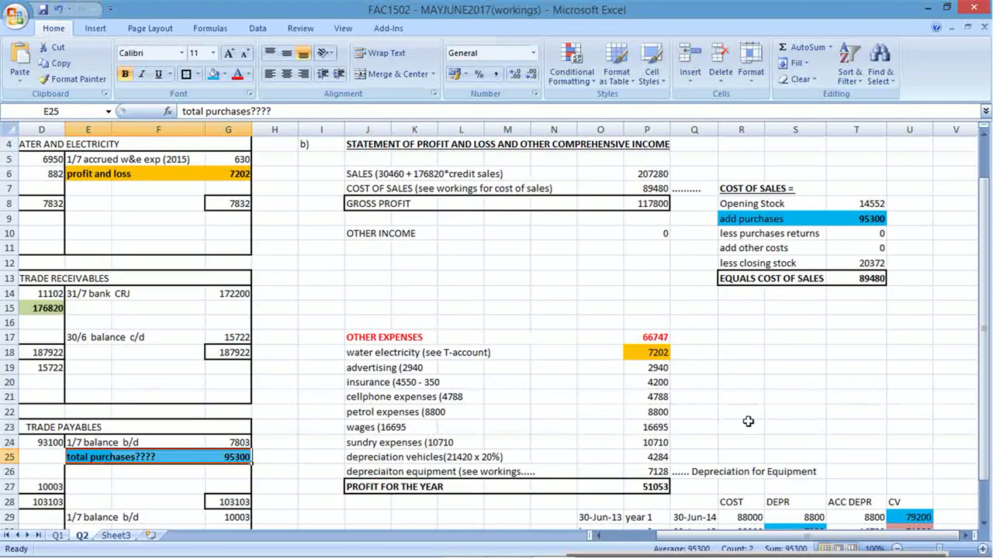
click(629, 534)
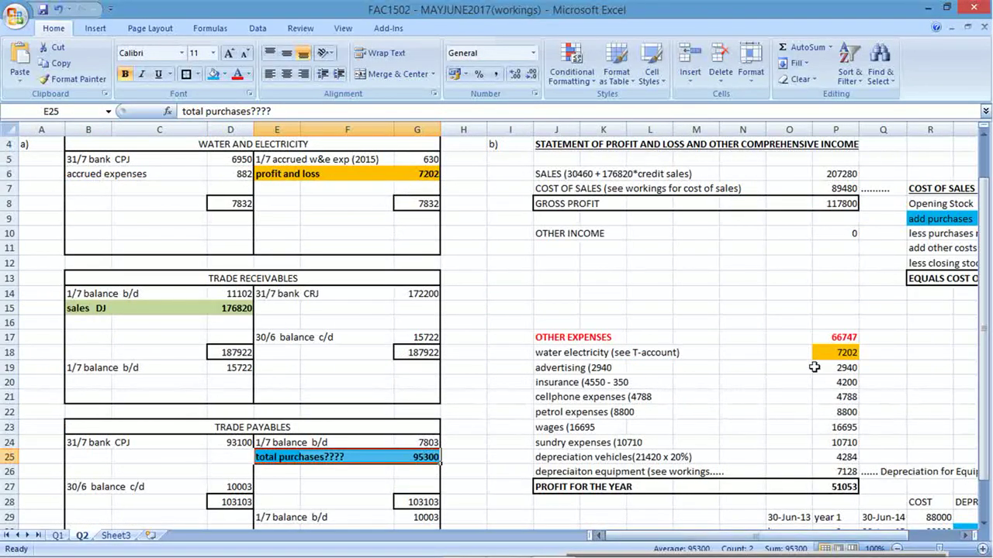
scroll(985, 151, up, 1)
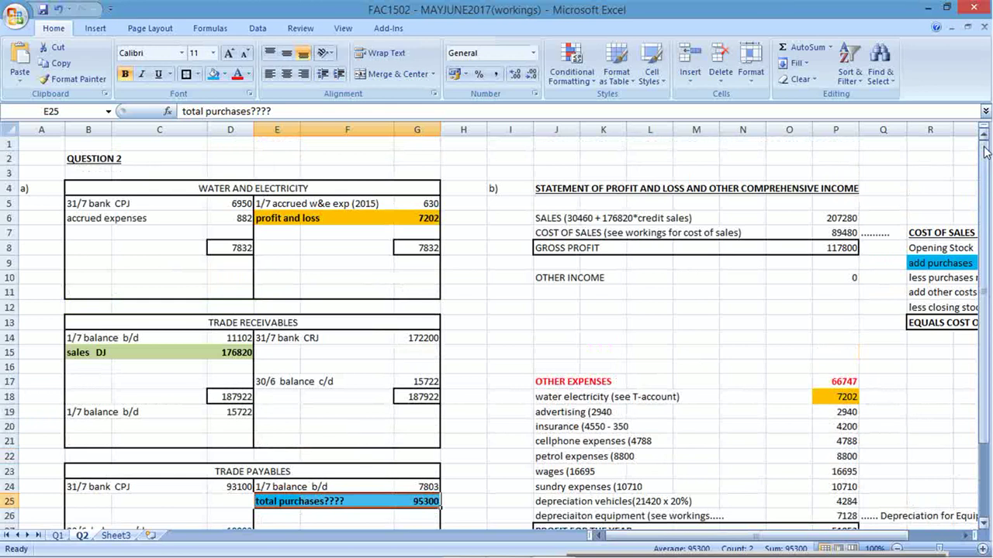